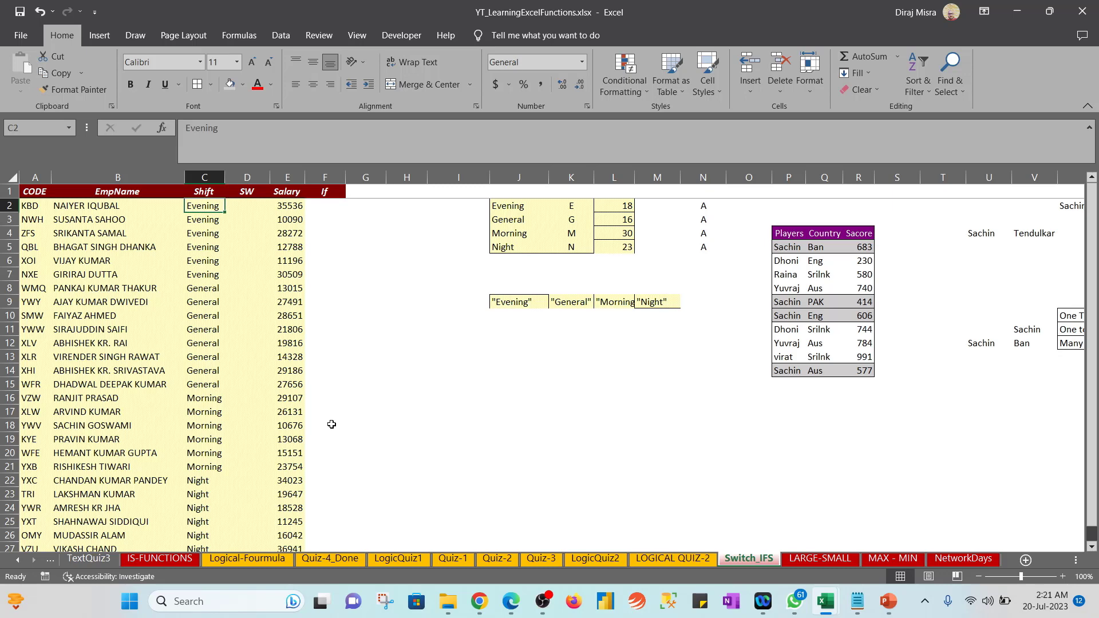
Examine the shift names in the Shift column, from the Evening rows down into the General rows
key(Down)
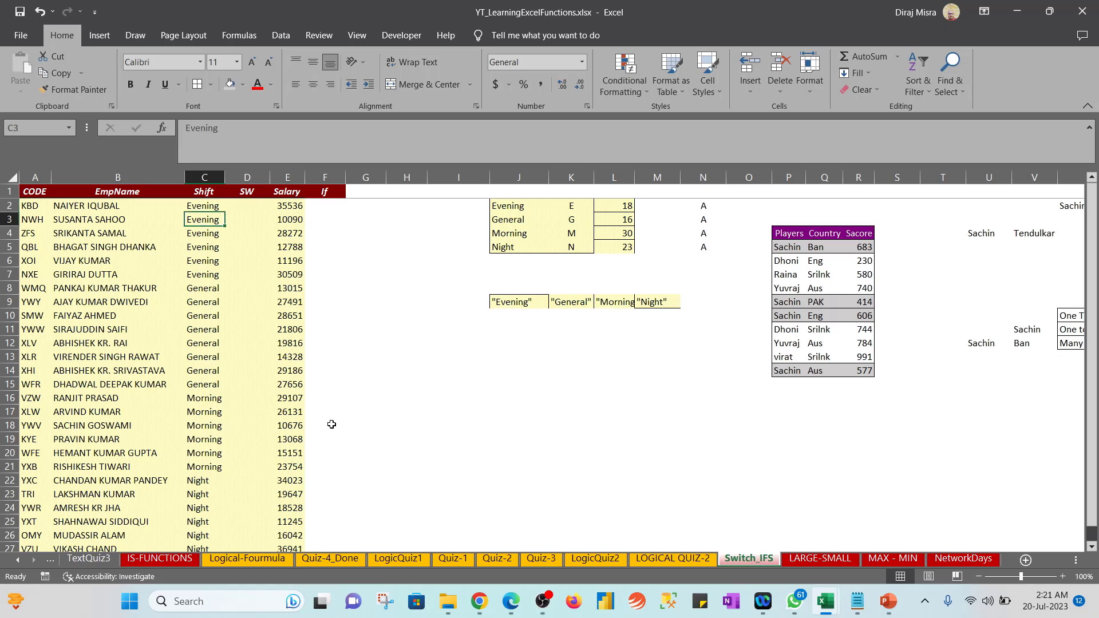
key(Up)
key(Down)
key(Down)
key(Down)
key(Down)
key(Down)
key(Down)
key(Down)
key(Down)
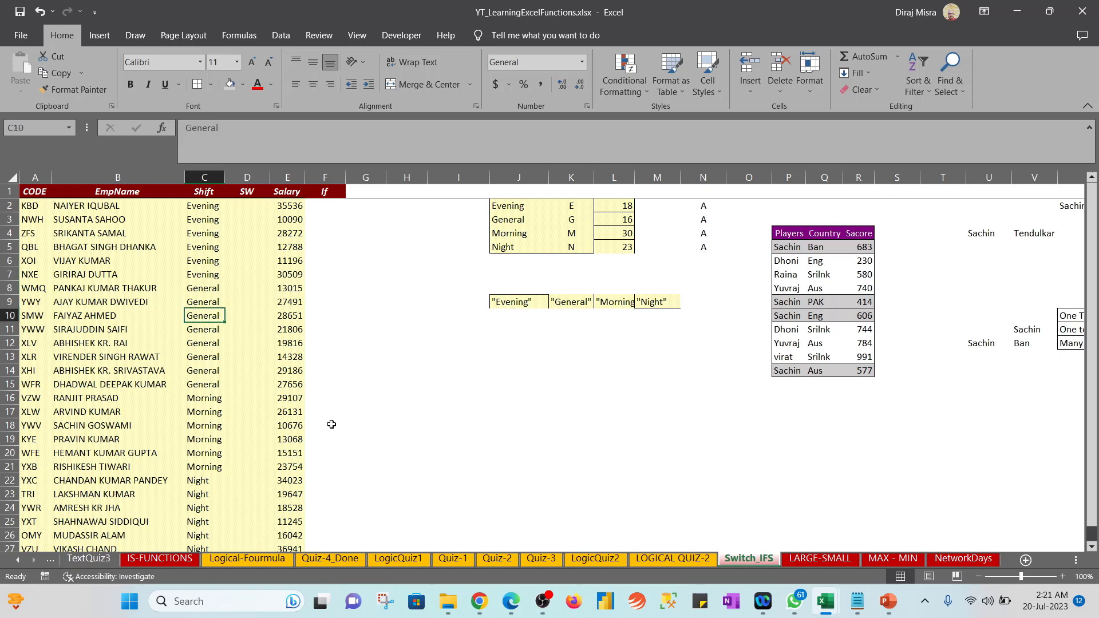
key(Up)
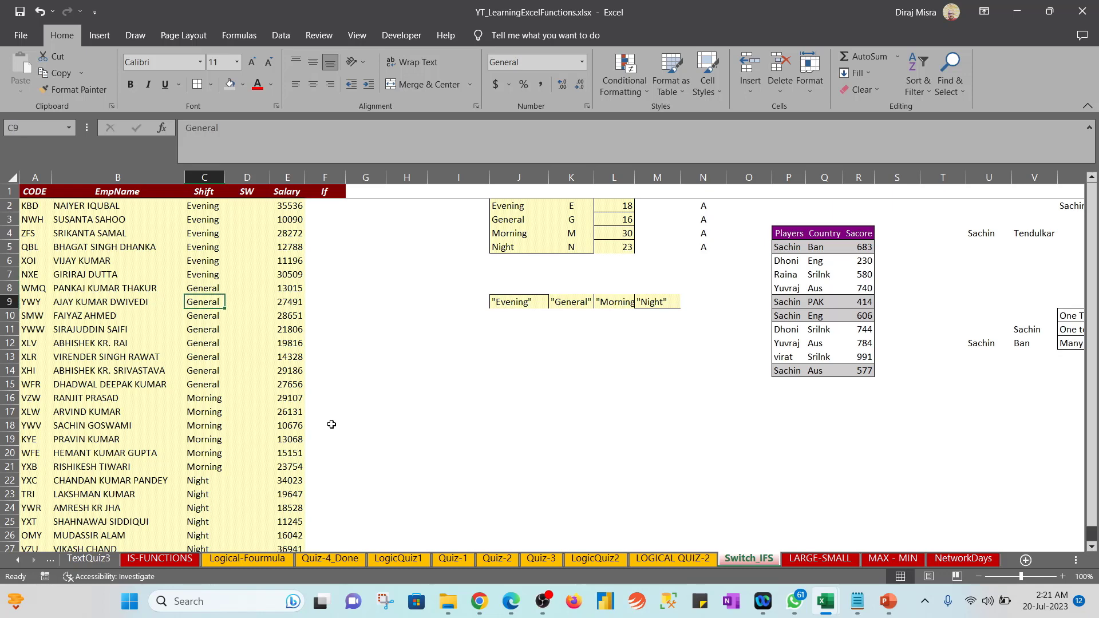
key(ctrl+Up)
key(Down)
Review the SW column against the Shift values beside it, down to the last employee row
key(Right)
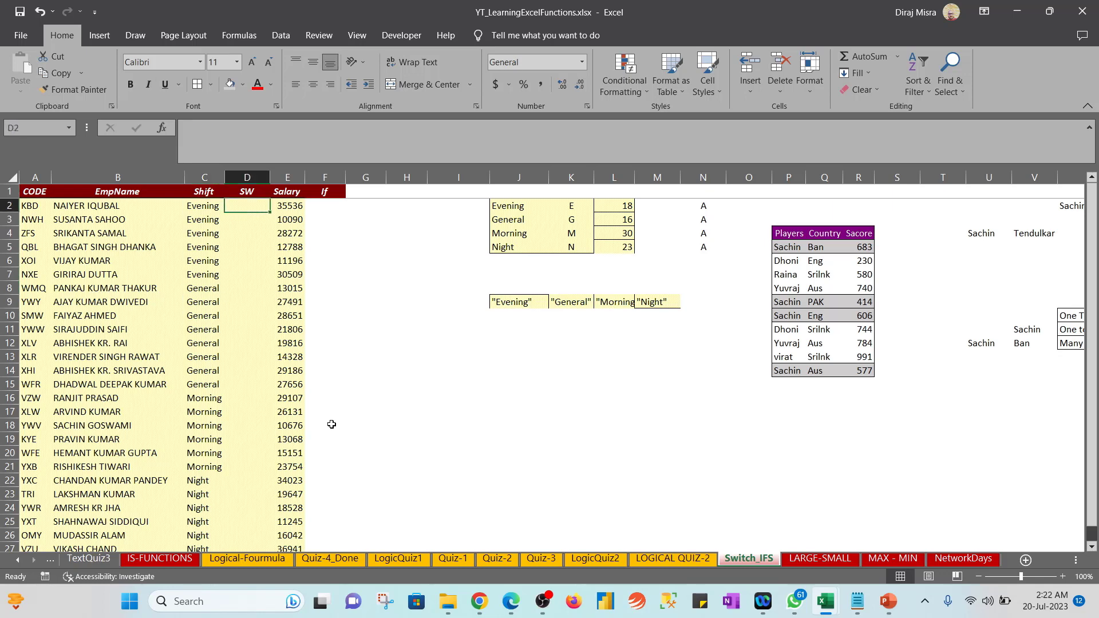
key(Left)
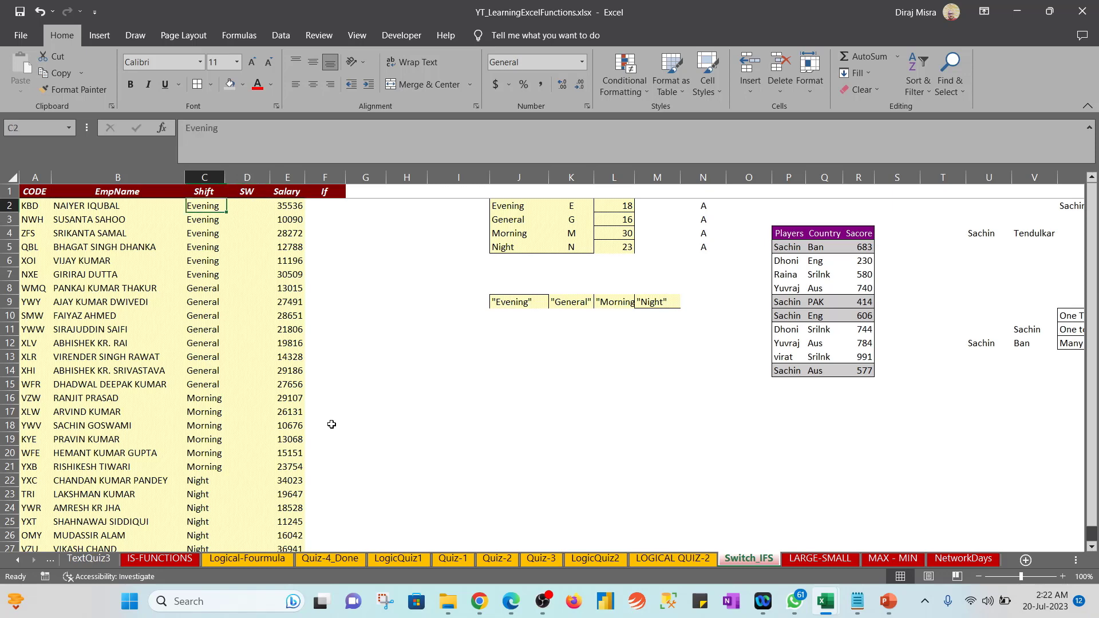
key(Right)
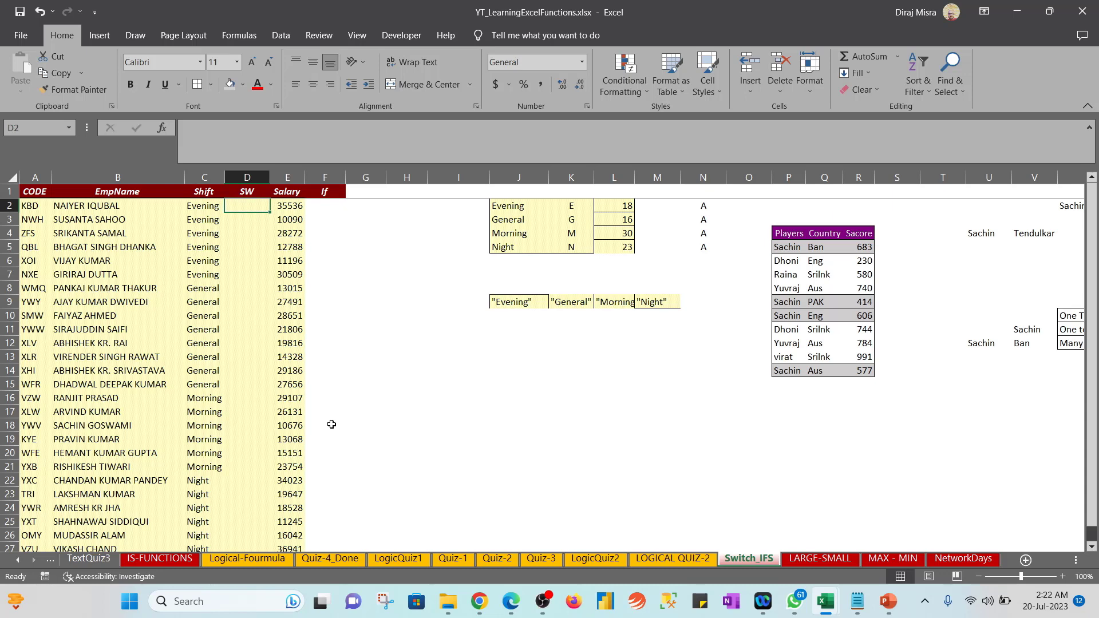
key(Down)
key(Down)
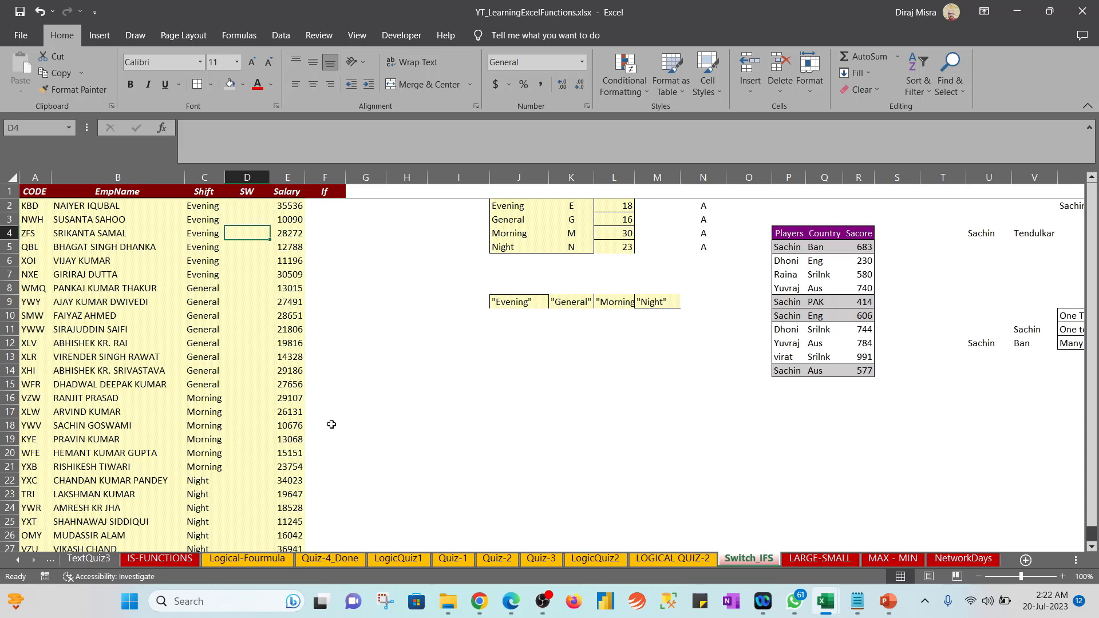
key(Left)
key(Right)
key(Left)
key(ctrl+Down)
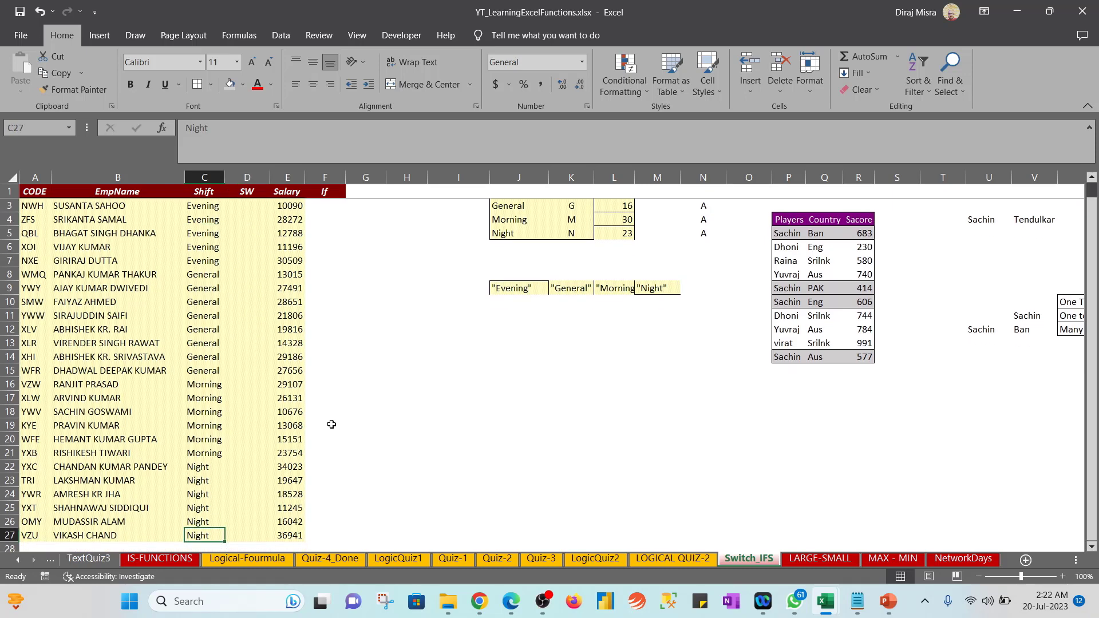
key(Right)
key(Up)
key(Up)
key(Up)
key(Up)
key(Up)
key(Up)
key(Up)
key(Up)
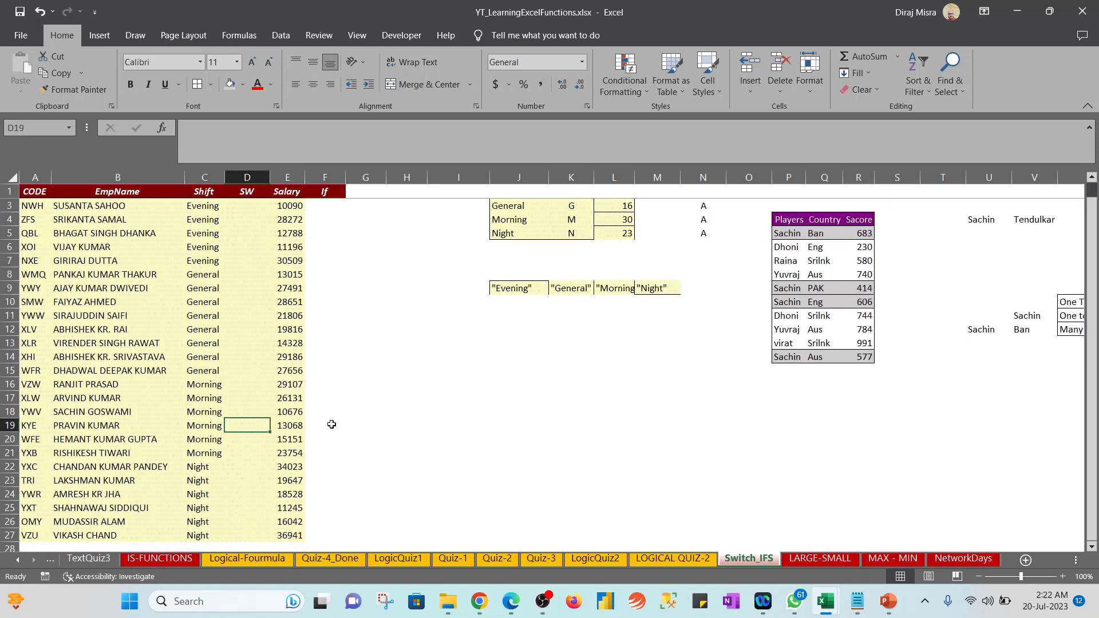
key(Down)
key(Down)
key(Down)
key(ctrl+Up)
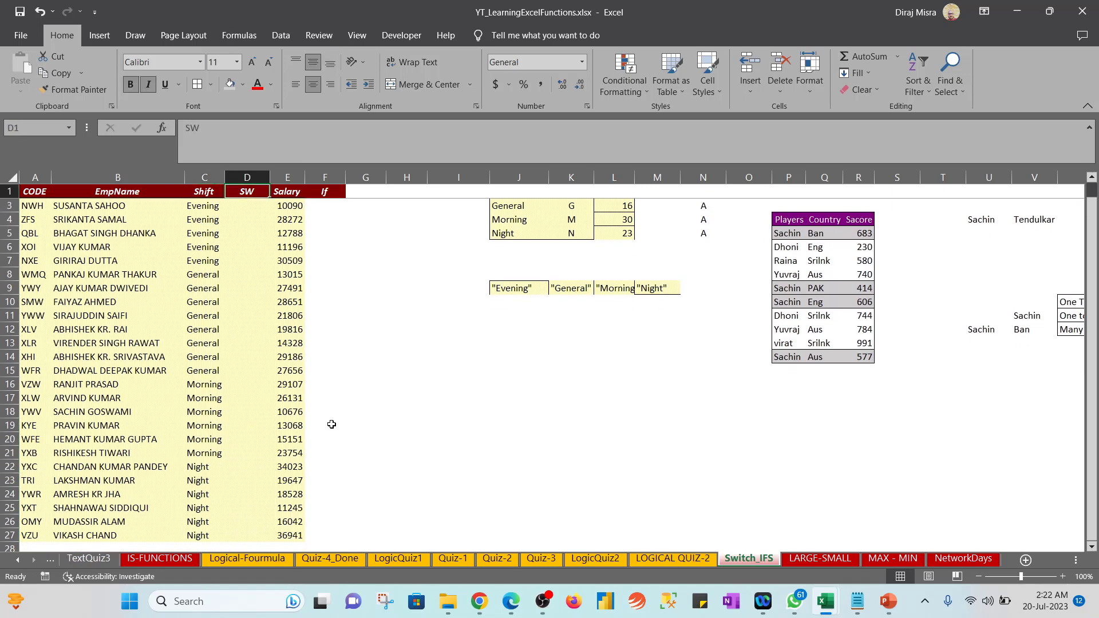
Examine the reference table in J2:K5 that pairs each shift name with its one-letter code
key(Right)
key(Right)
key(Right)
key(Right)
key(Right)
key(Right)
key(Down)
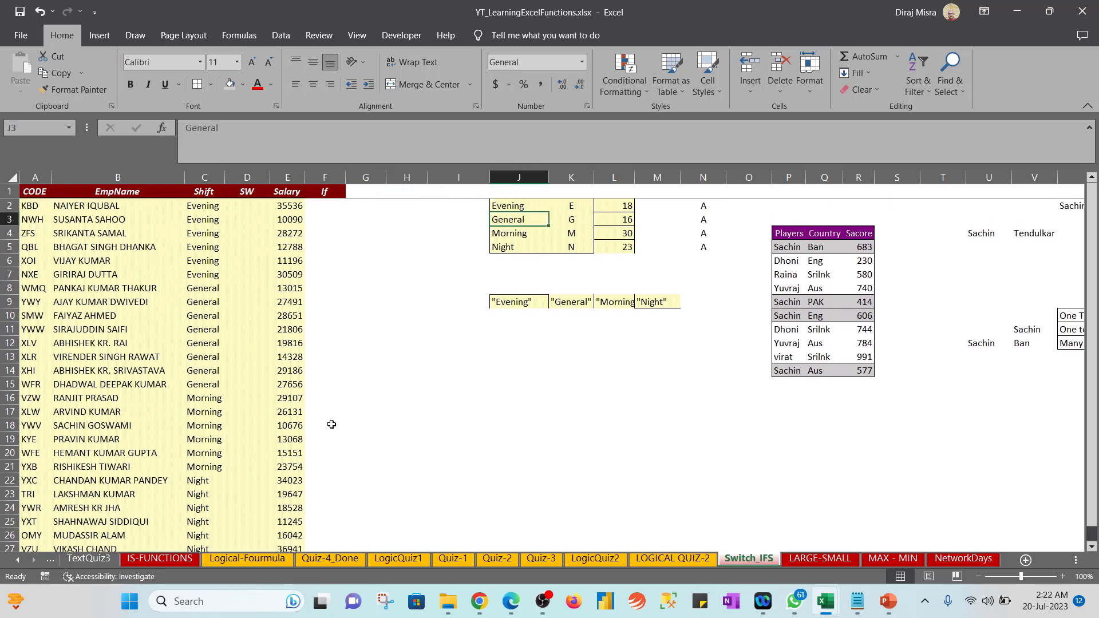
key(ctrl+shift+Down)
key(Down)
key(Down)
key(Down)
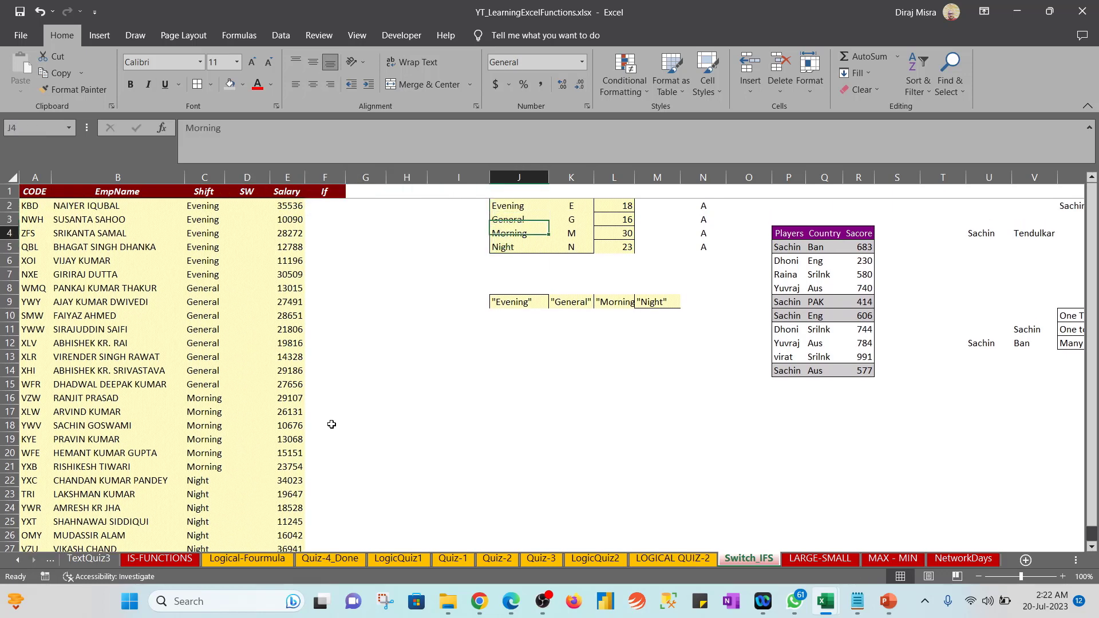
key(Right)
key(Up)
key(Up)
key(Up)
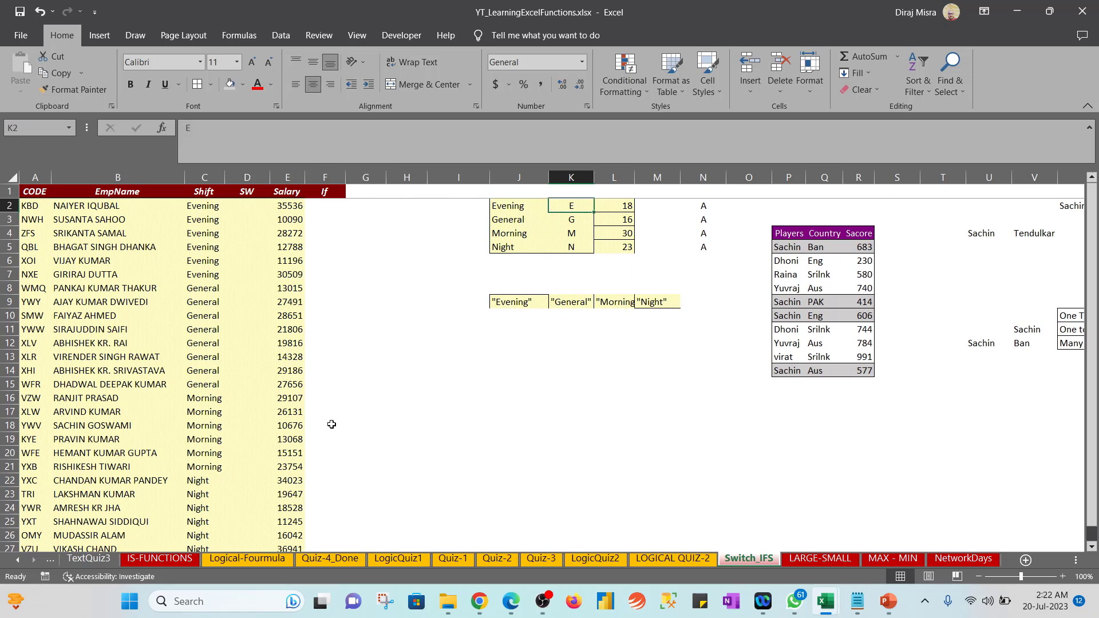
key(shift+Down)
key(shift+Down)
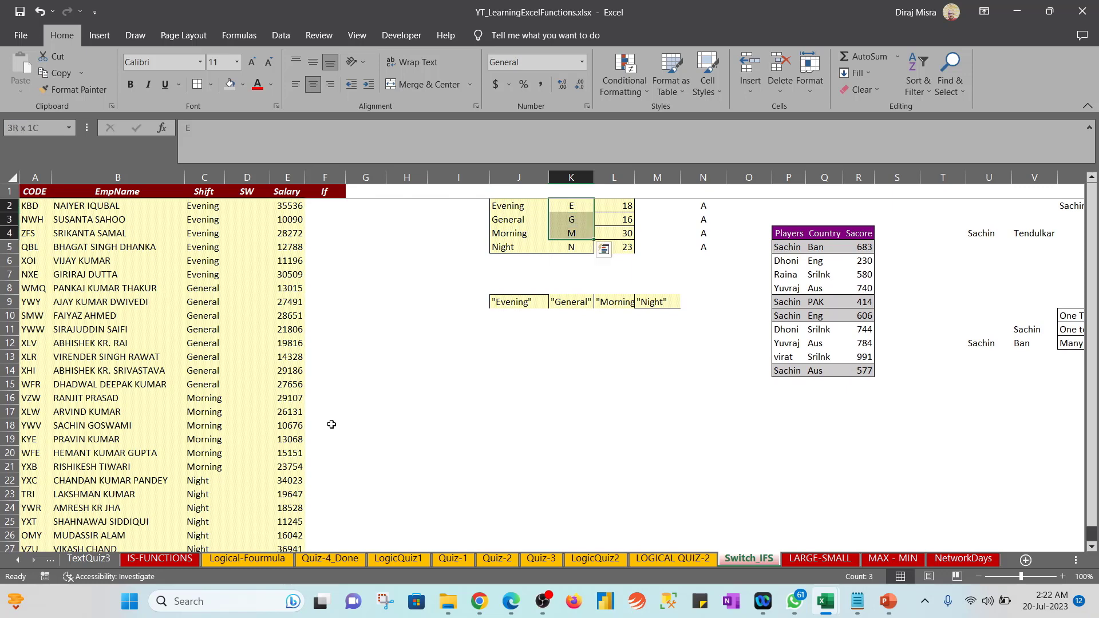
key(shift+Down)
Enter the formula =LEFT(C2,1) in cell D2 of the SW column
key(Left)
key(Left)
key(Left)
key(Left)
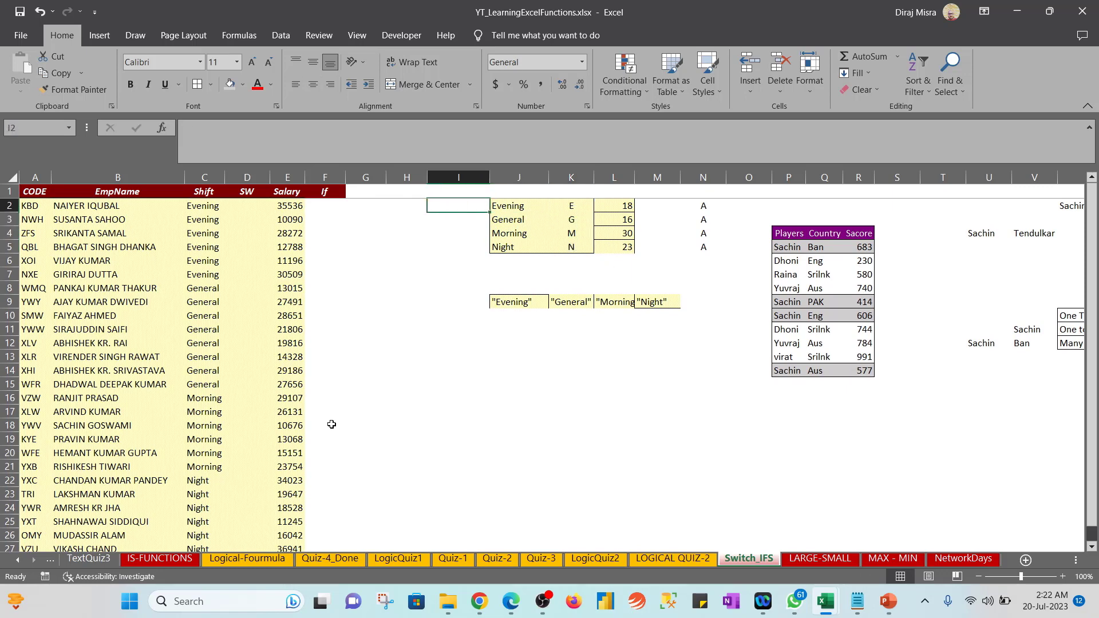
key(Left)
key(Left)
key(Left)
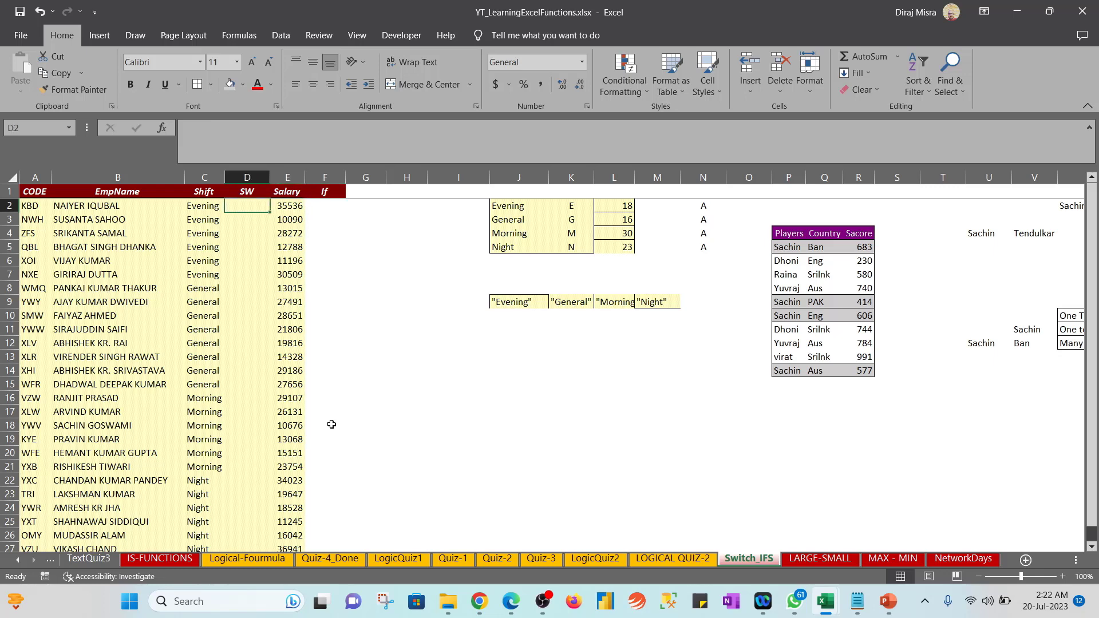
text(=LEFT()
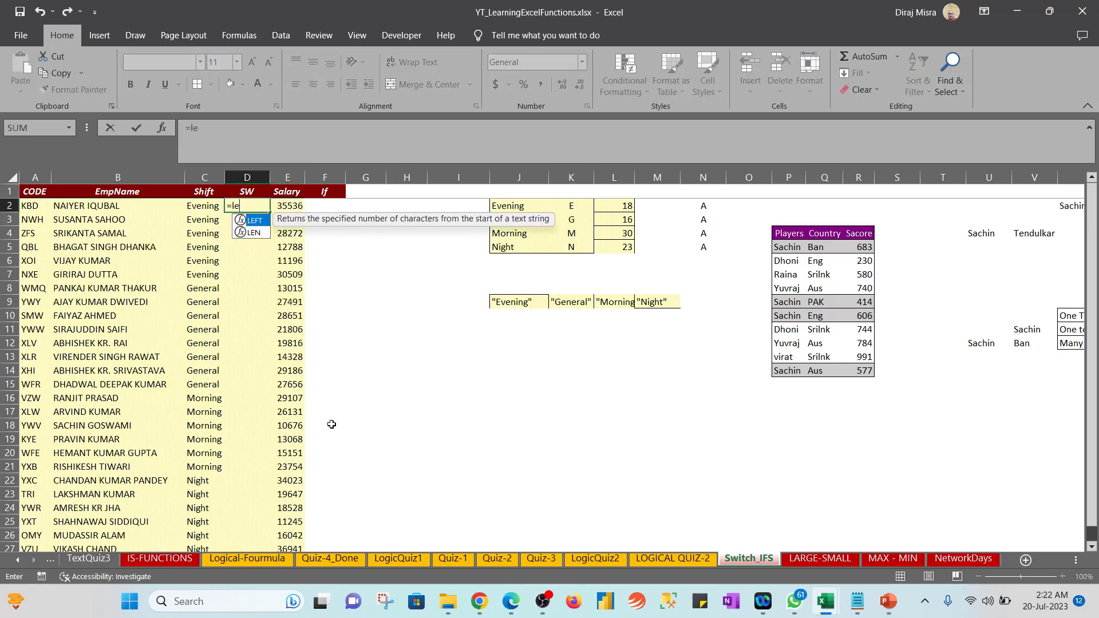
key(Left)
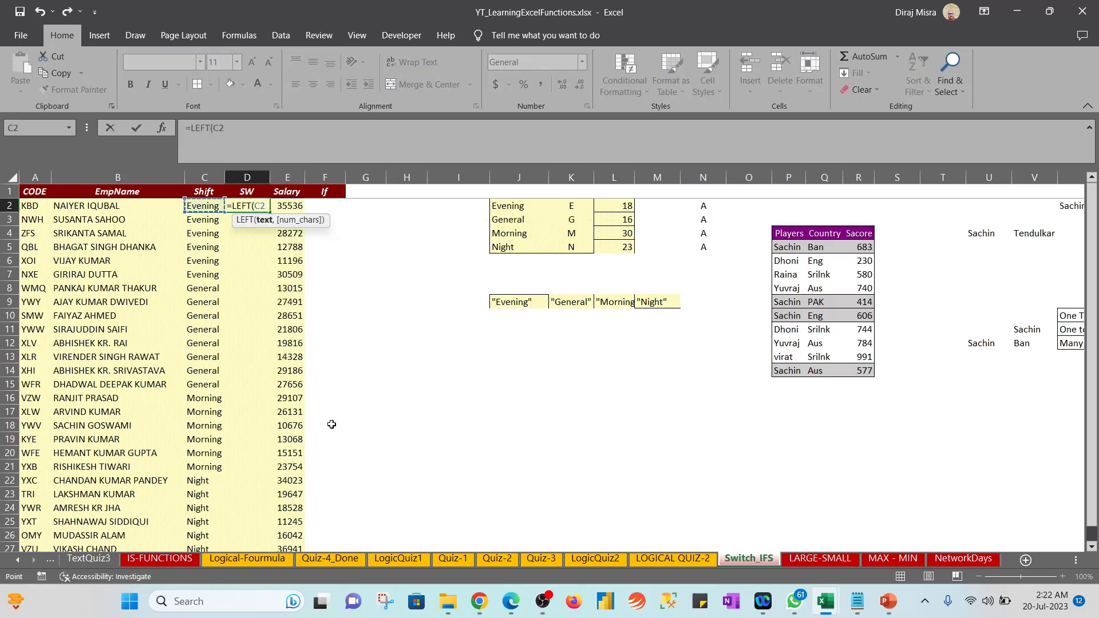
text(,1)
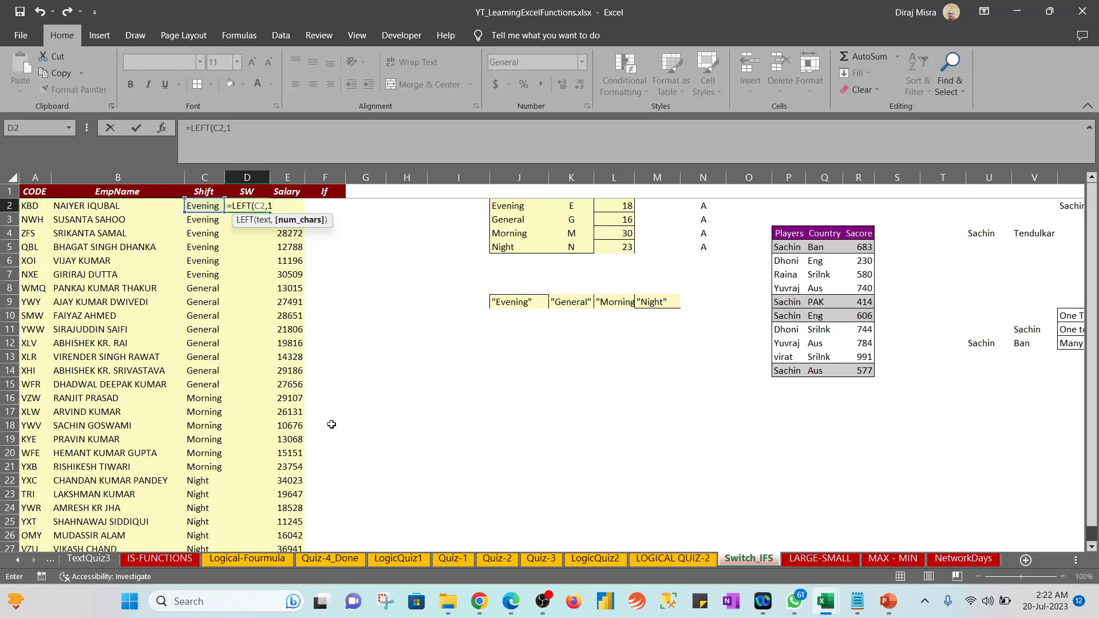
text())
key(ctrl+Return)
Copy the LEFT formula from D2 down the SW column through row 27
key(ctrl+c)
key(Left)
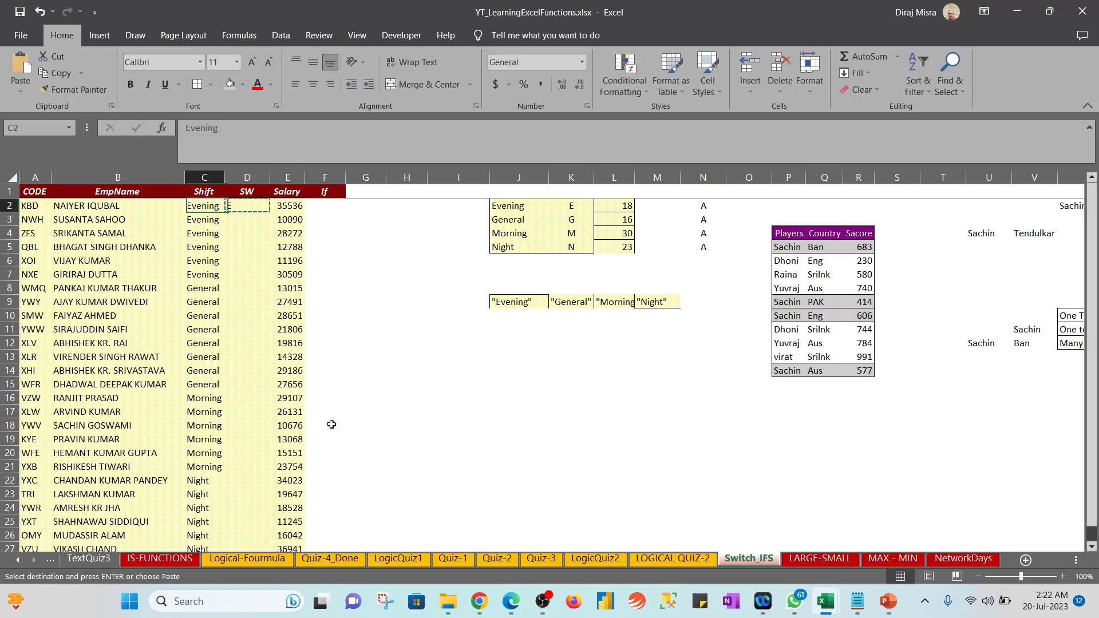
key(ctrl+Down)
key(Right)
key(ctrl+shift+Up)
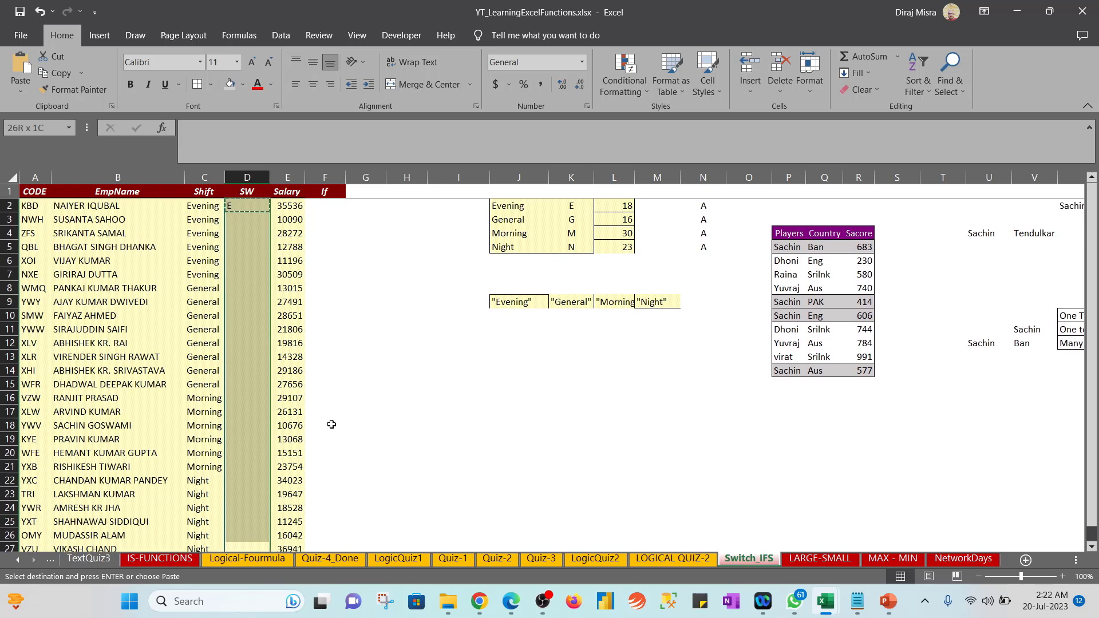
key(Return)
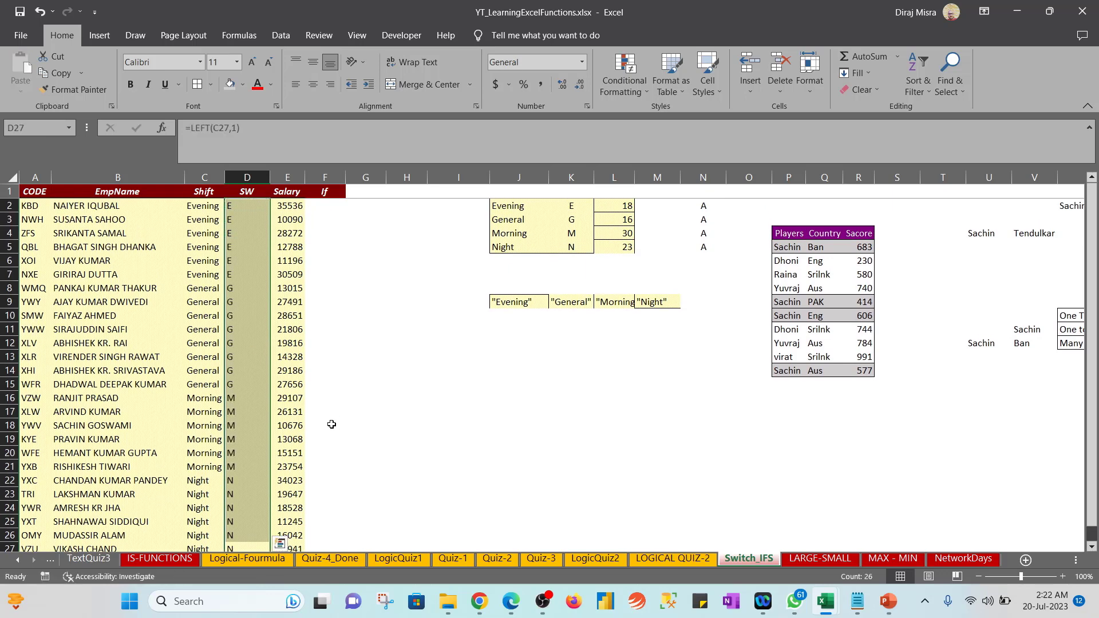
Clear the LEFT formulas from the SW column, including cell D2
key(Up)
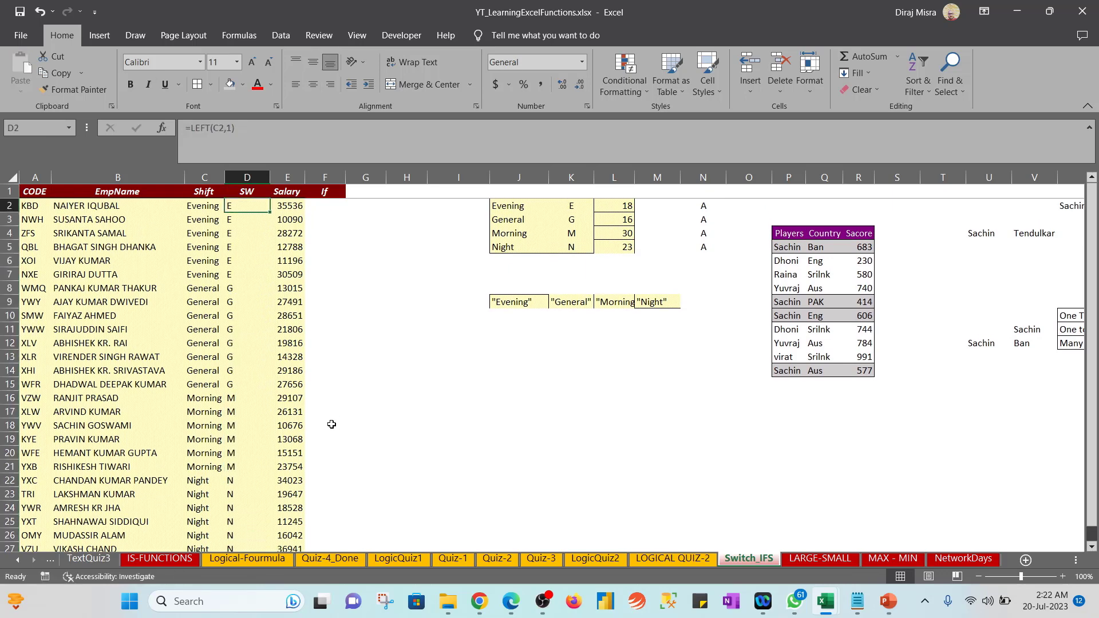
key(ctrl+z)
key(Delete)
key(shift+Up)
key(shift+Up)
key(shift+Up)
key(shift+Up)
key(shift+Up)
key(shift+Up)
key(shift+Up)
key(shift+Up)
key(shift+Up)
key(shift+Up)
key(shift+Up)
key(shift+Up)
key(shift+Up)
key(shift+Up)
key(shift+Up)
key(shift+Up)
key(shift+Up)
key(shift+Up)
key(shift+Up)
key(shift+Up)
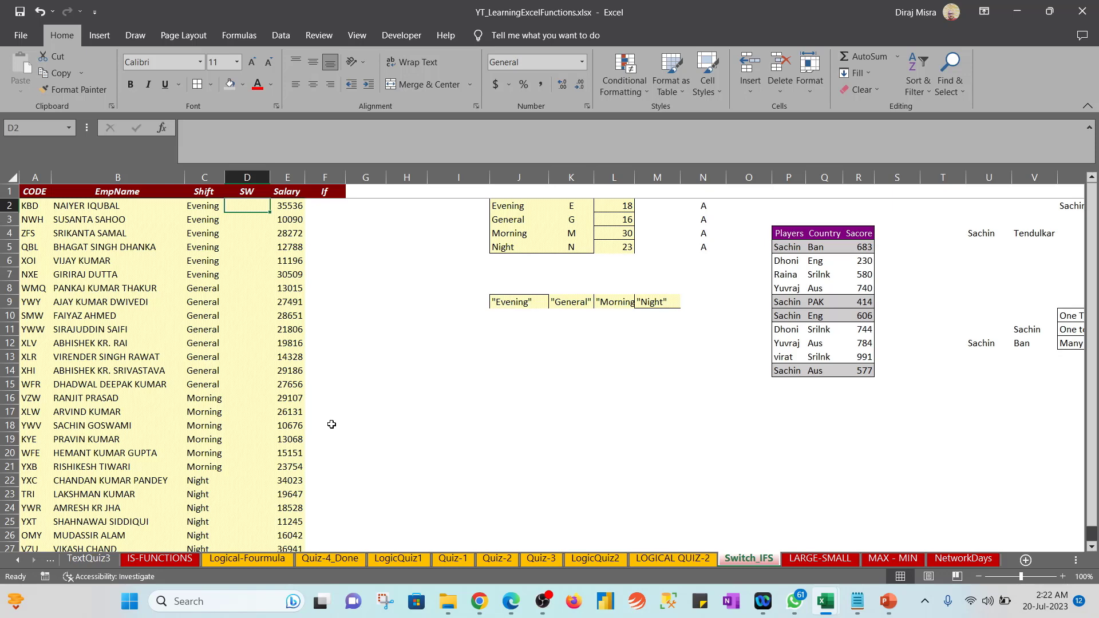
Enter the formula =IF(C2="Evening","E") in cell F2 of the If column
text(=)
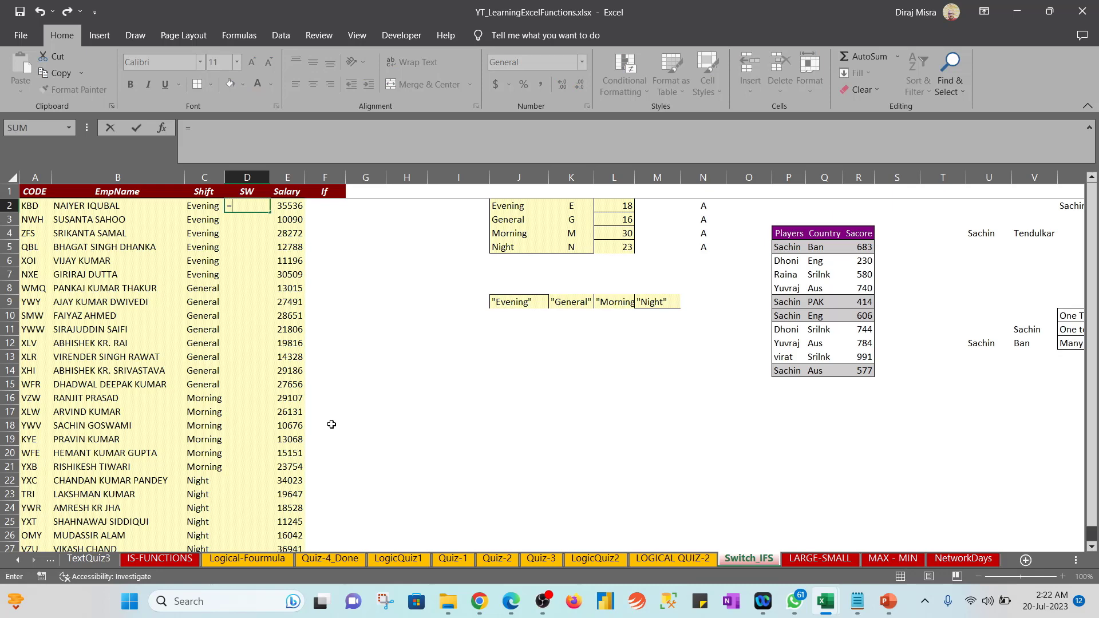
key(Escape)
key(Right)
key(Right)
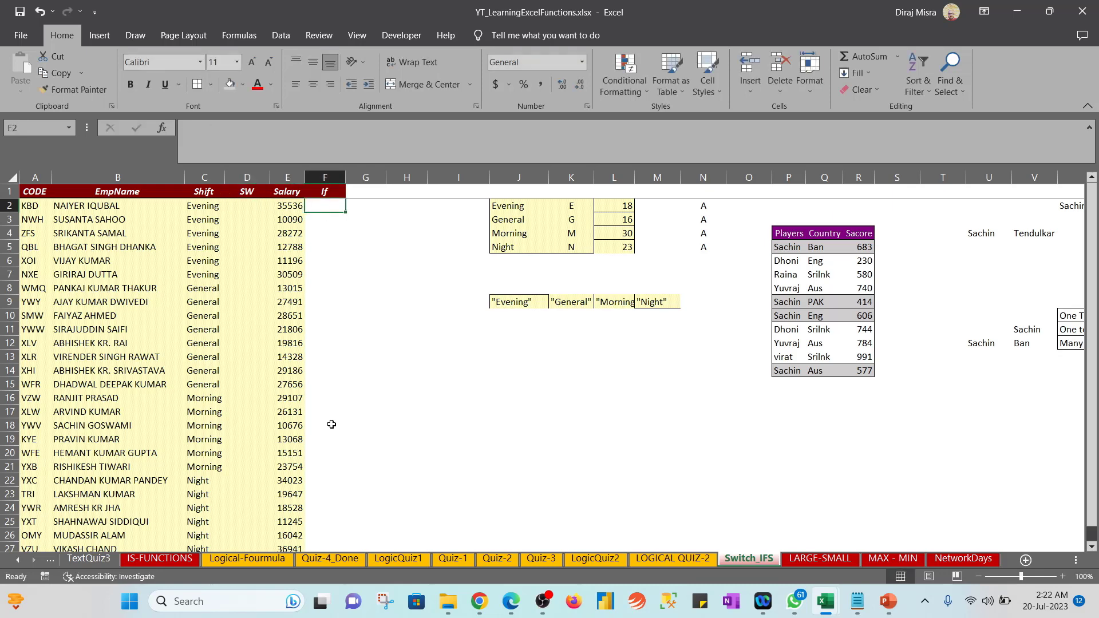
text(=IF()
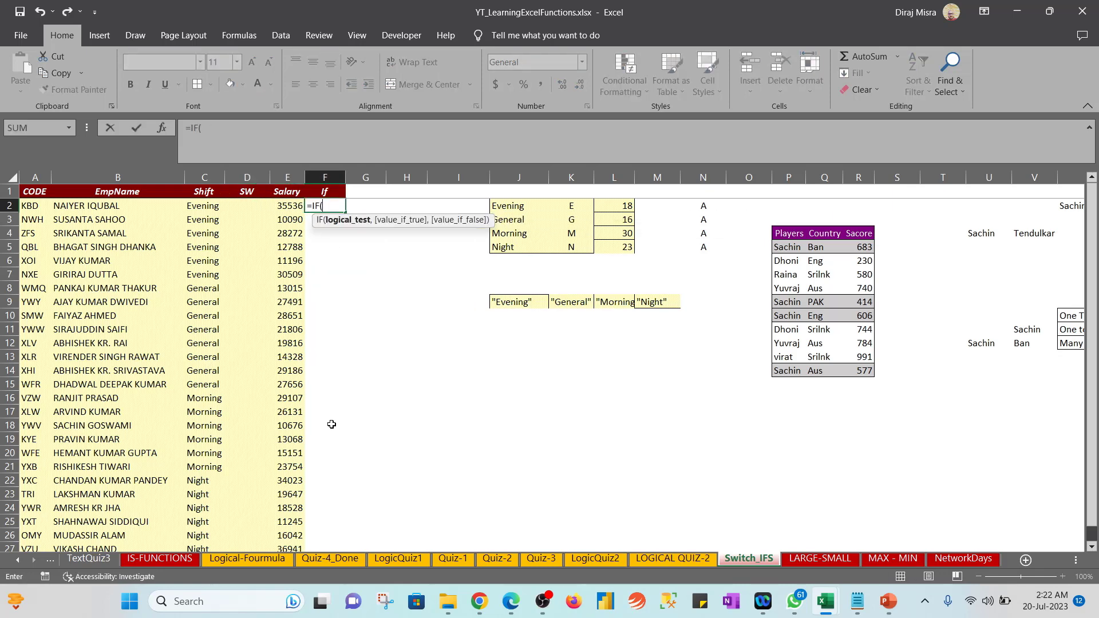
key(Left)
key(Left)
key(Left)
text(=)
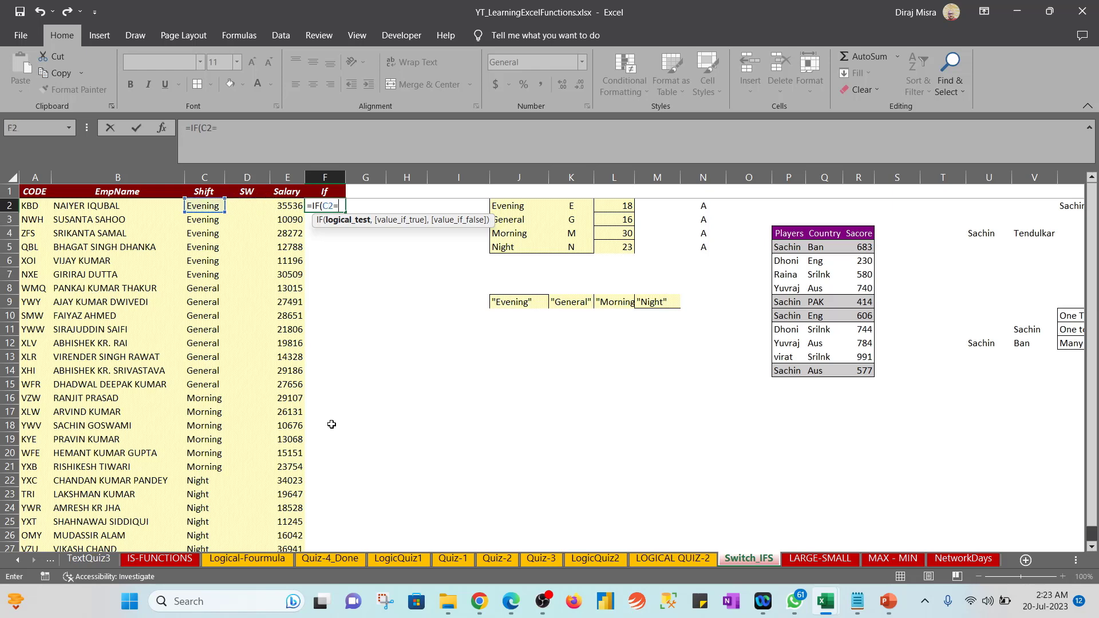
text("Evening",)
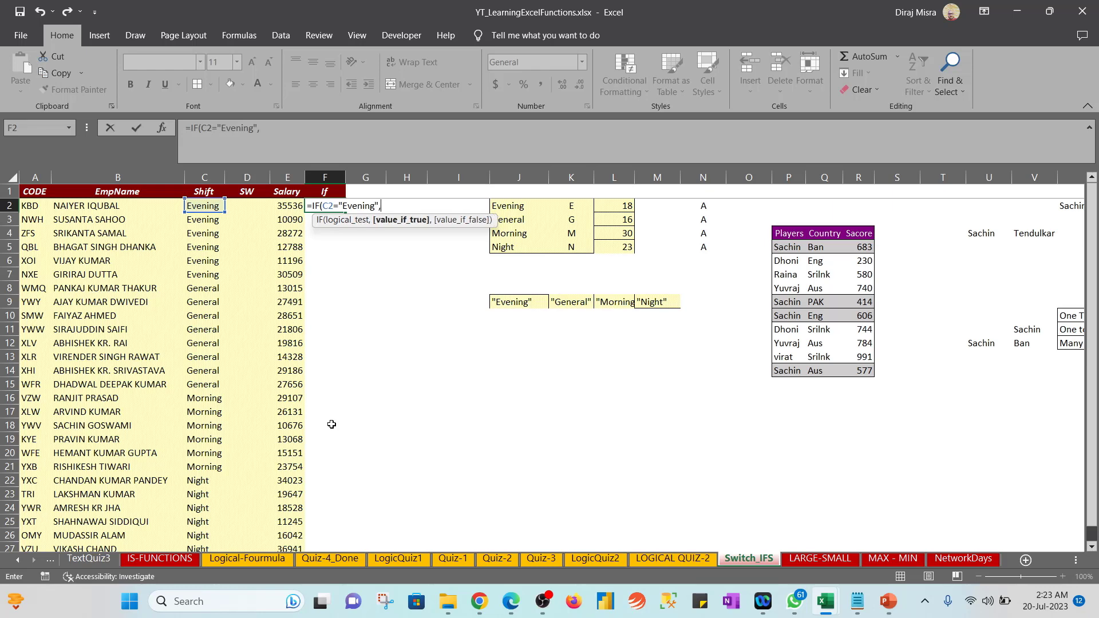
text("E"))
key(ctrl+Return)
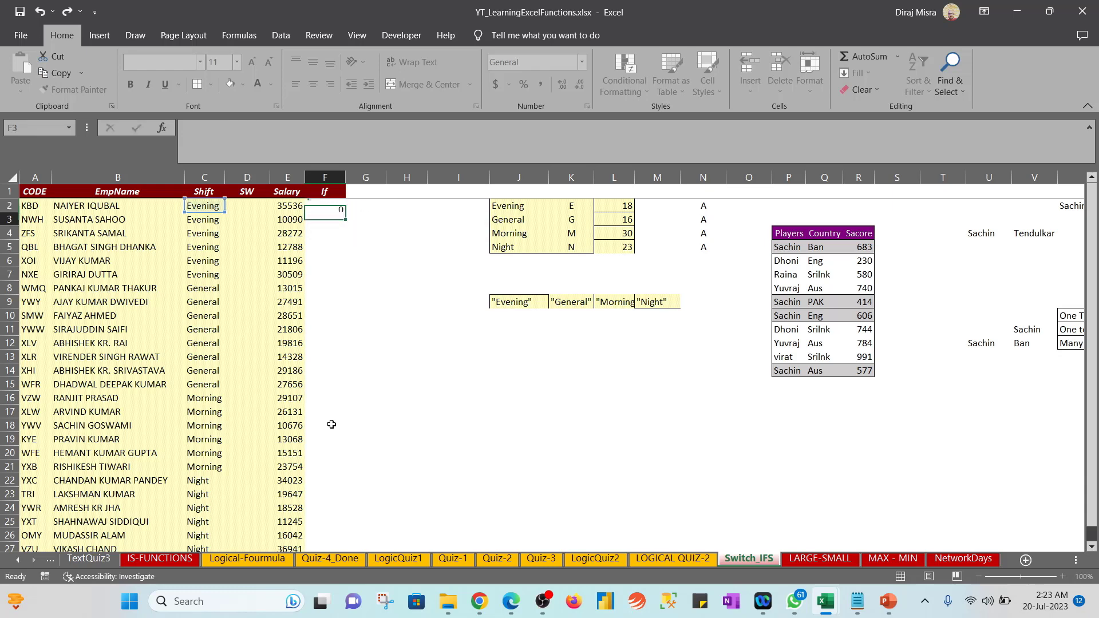
Fill the IF formula from F2 down the If column through row 27
key(Left)
key(ctrl+Down)
key(Right)
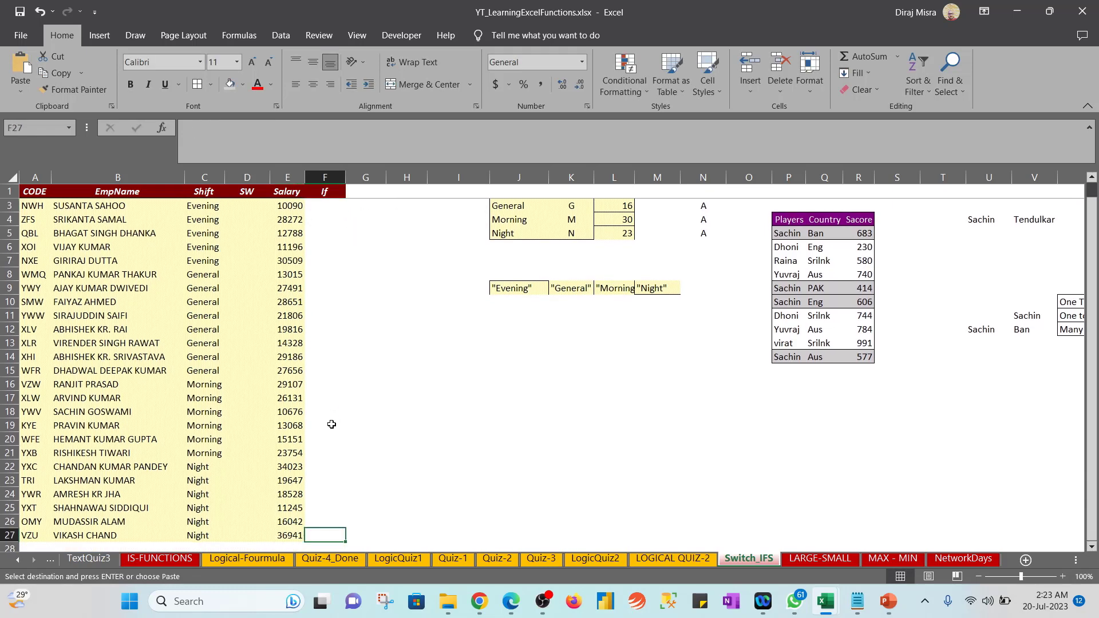
key(ctrl+shift+Up)
key(ctrl+d)
key(ctrl+Up)
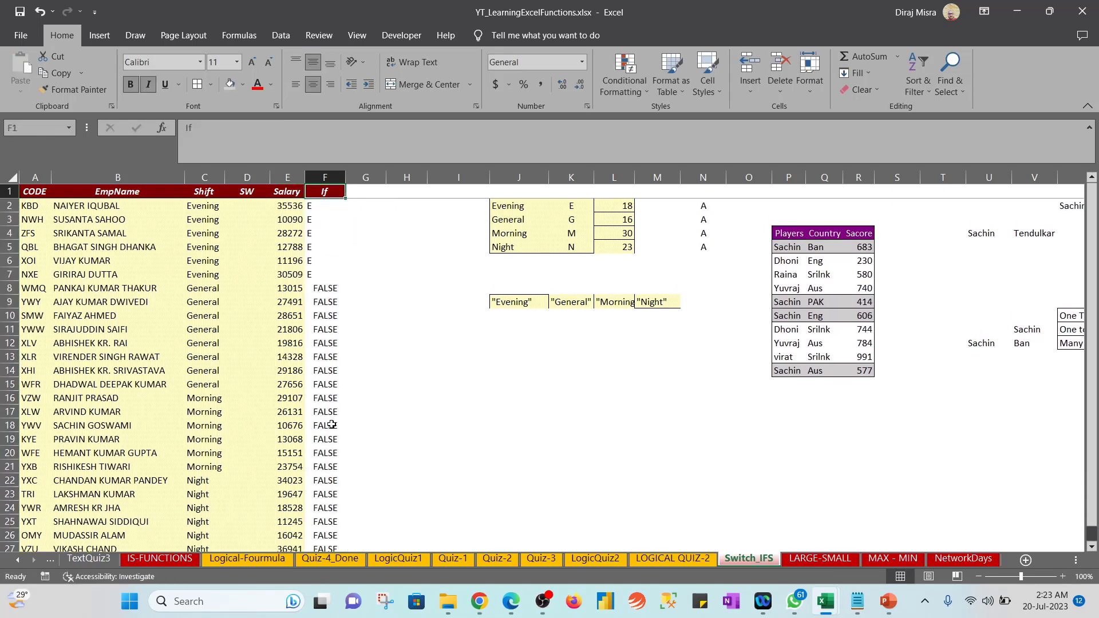
key(alt+w)
key(f)
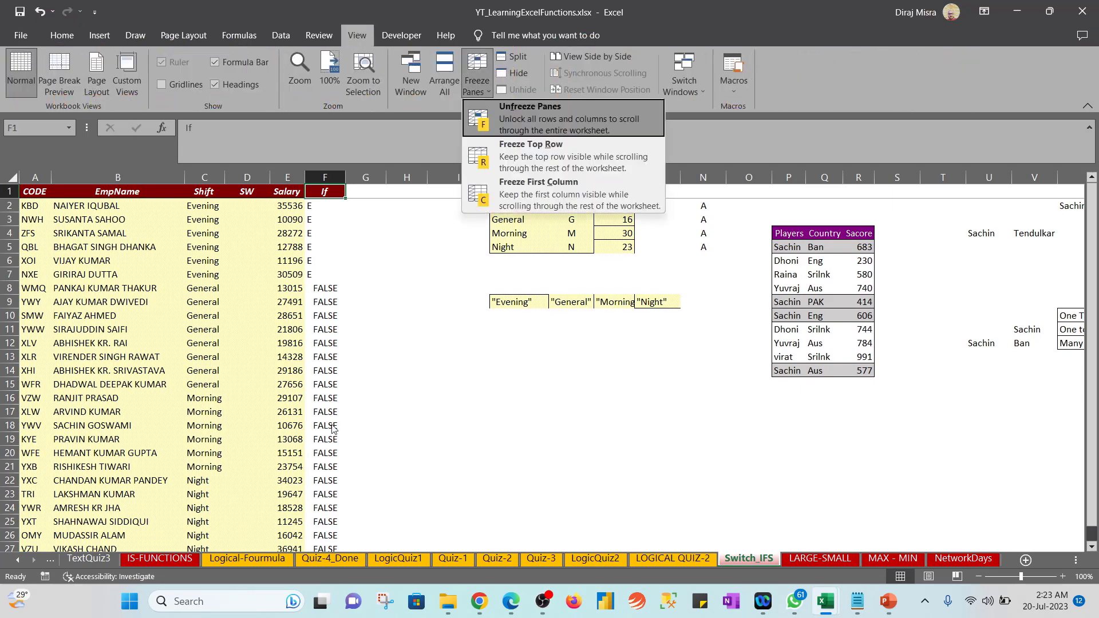
key(Down)
key(Escape)
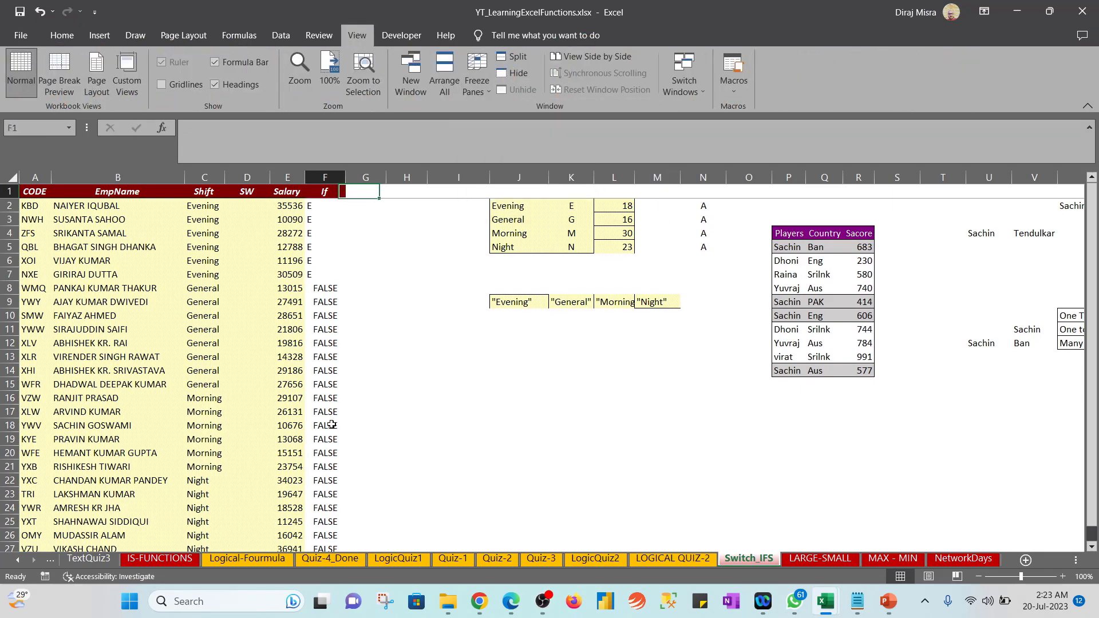
key(Down)
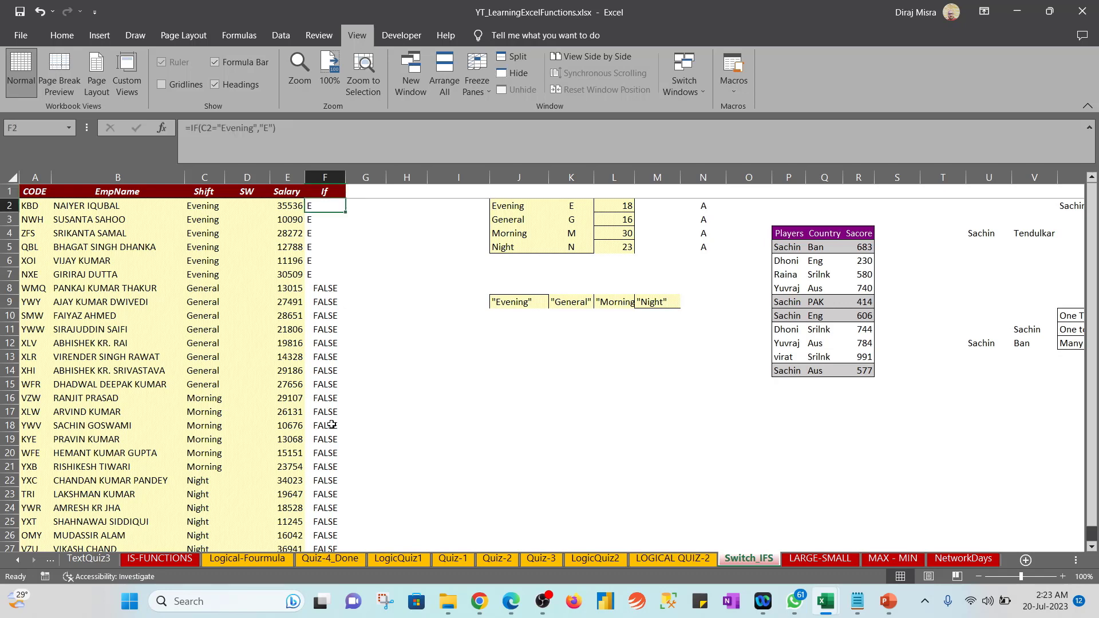
key(F2)
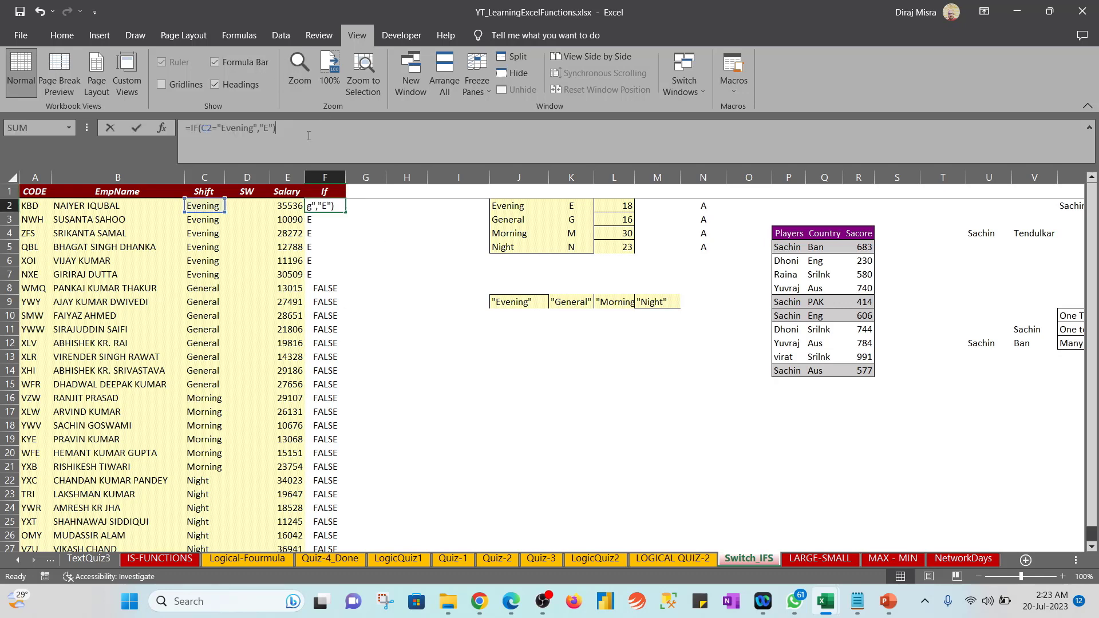
key(BackSpace)
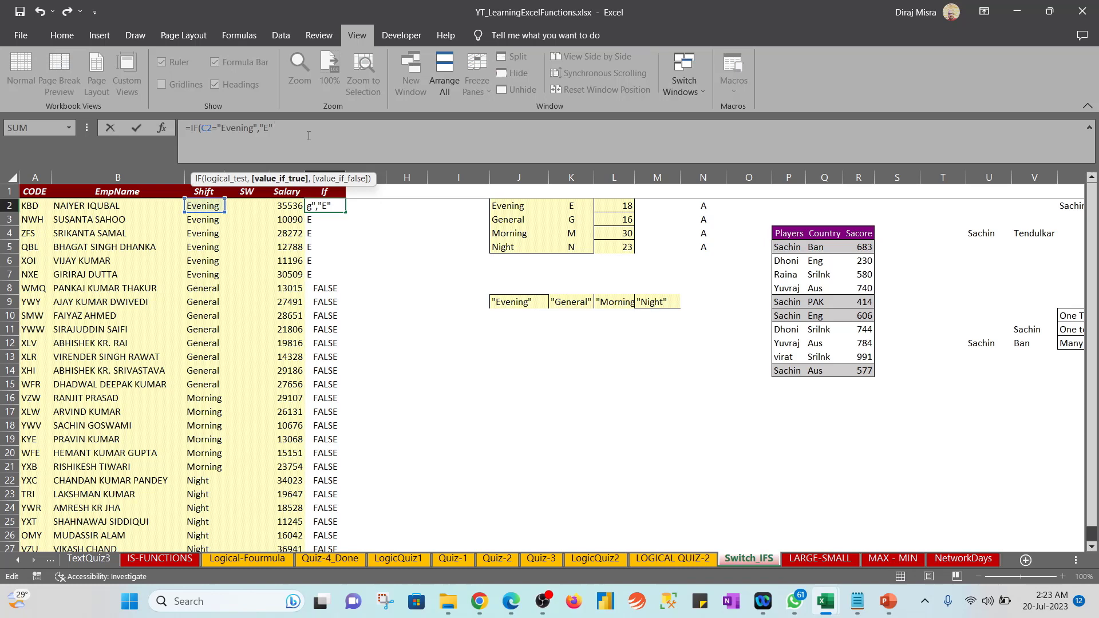
text(,if)
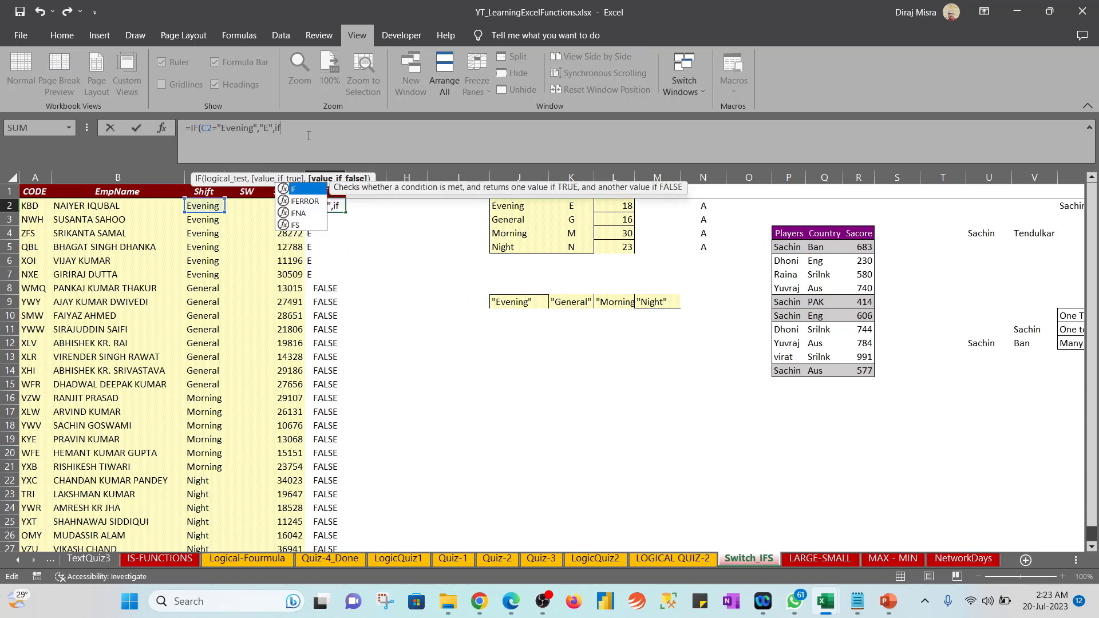
key(Escape)
key(Escape)
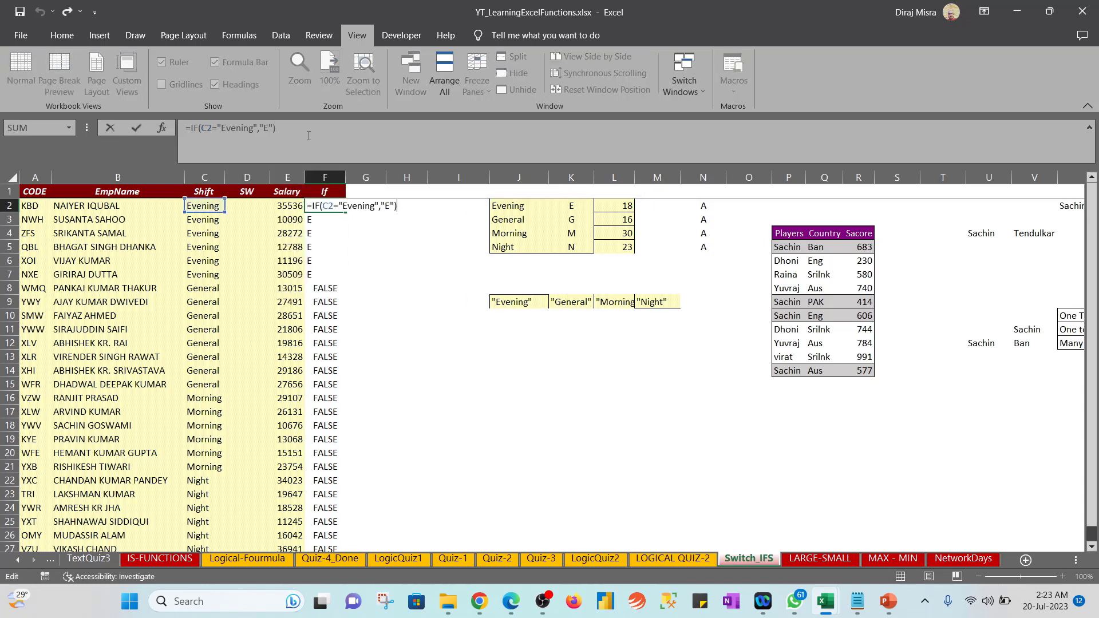
Copy the full text of the IF formula in cell F2, including its equals sign
key(F2)
key(shift+Left)
key(shift+Left)
key(shift+Left)
key(shift+Left)
key(shift+Left)
key(shift+Left)
key(shift+Left)
key(shift+Left)
key(shift+Left)
key(shift+Left)
key(shift+Left)
key(shift+Left)
key(shift+Left)
key(shift+Left)
key(shift+Left)
key(shift+Left)
key(shift+Left)
key(shift+Left)
key(shift+Left)
key(shift+Left)
key(shift+Left)
key(ctrl+c)
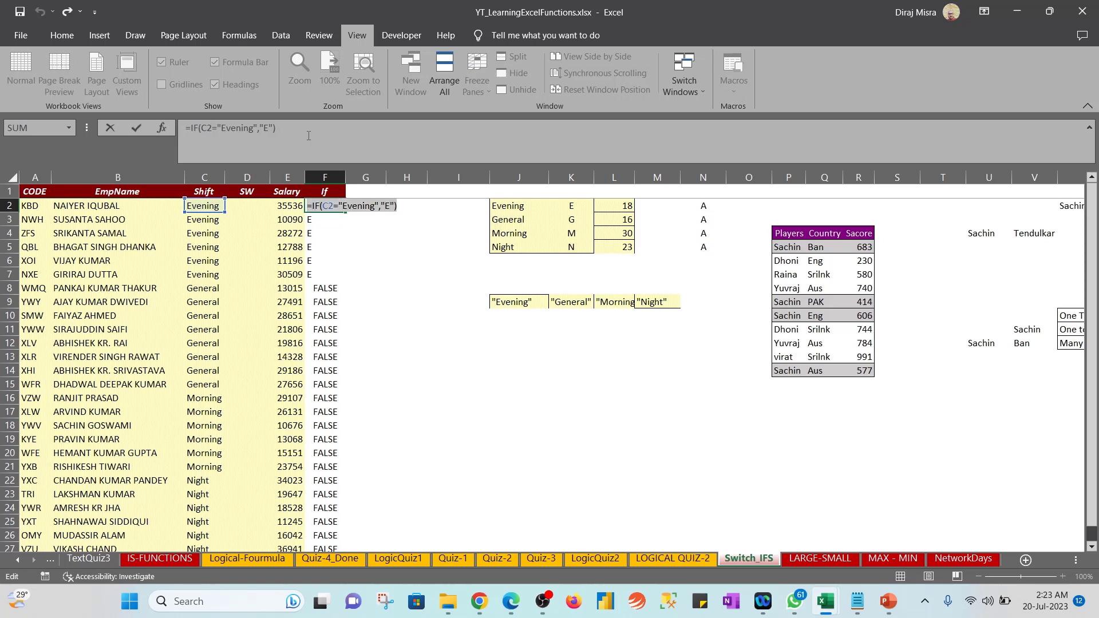
Insert the copied IF expression as the value_if_false argument of F2's formula, without its equals sign
key(End)
key(BackSpace)
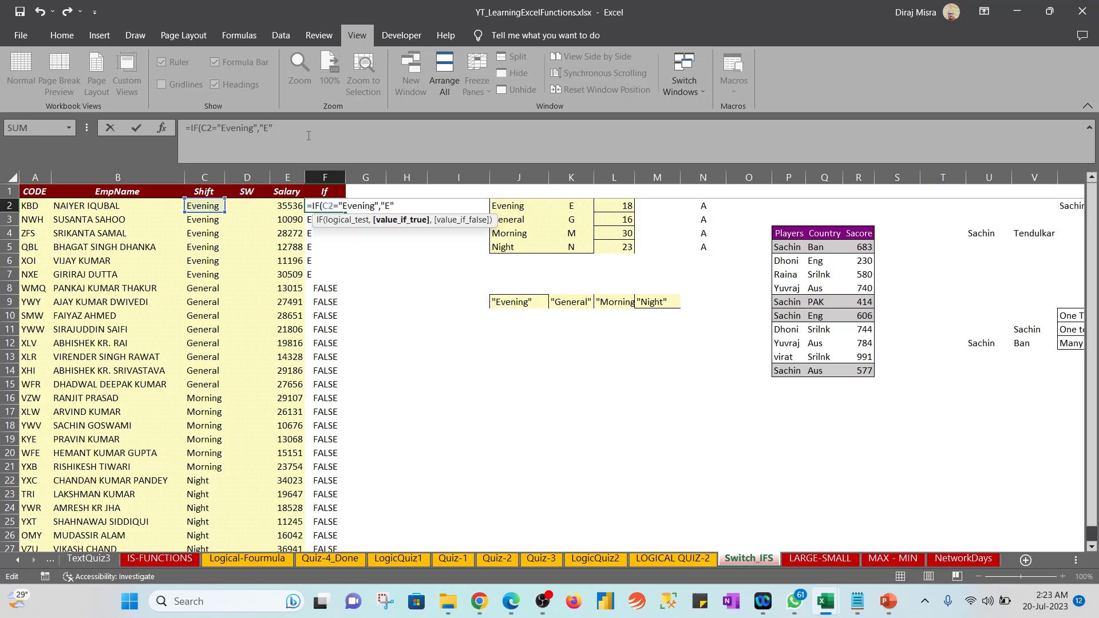
text(,)
key(ctrl+v)
key(Left)
key(Left)
key(Left)
key(Left)
key(Left)
key(Left)
key(Left)
key(Left)
key(Left)
key(Left)
key(Left)
key(Left)
key(Left)
key(Left)
key(Left)
key(Left)
key(Left)
key(Left)
key(Left)
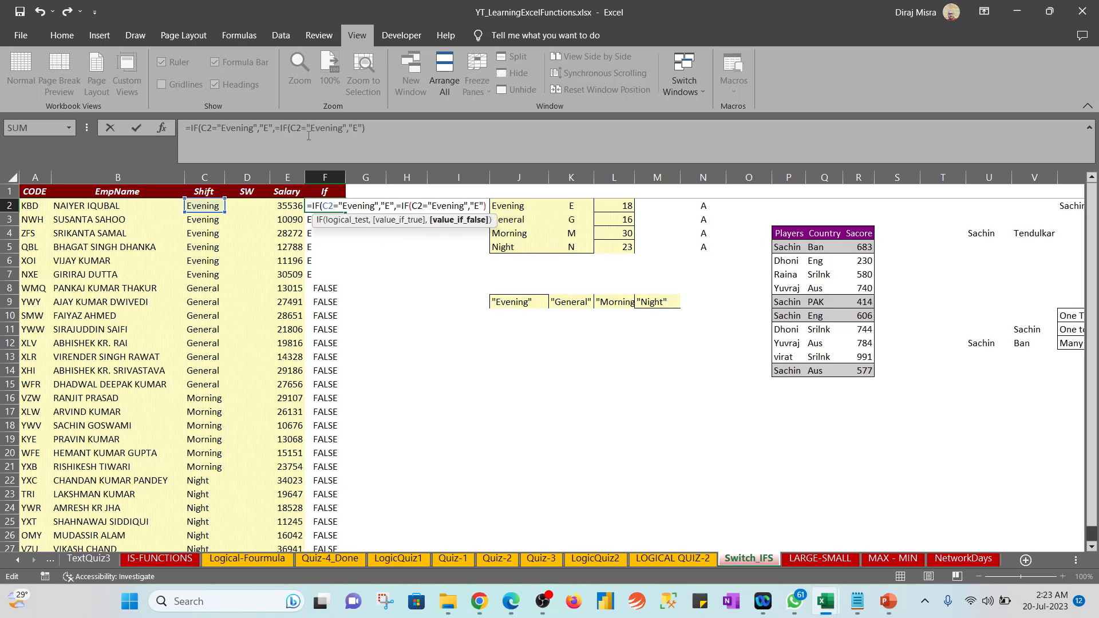
key(BackSpace)
Change the second IF in F2's formula to test C2="General" and return "G"
key(Right)
key(Right)
key(Right)
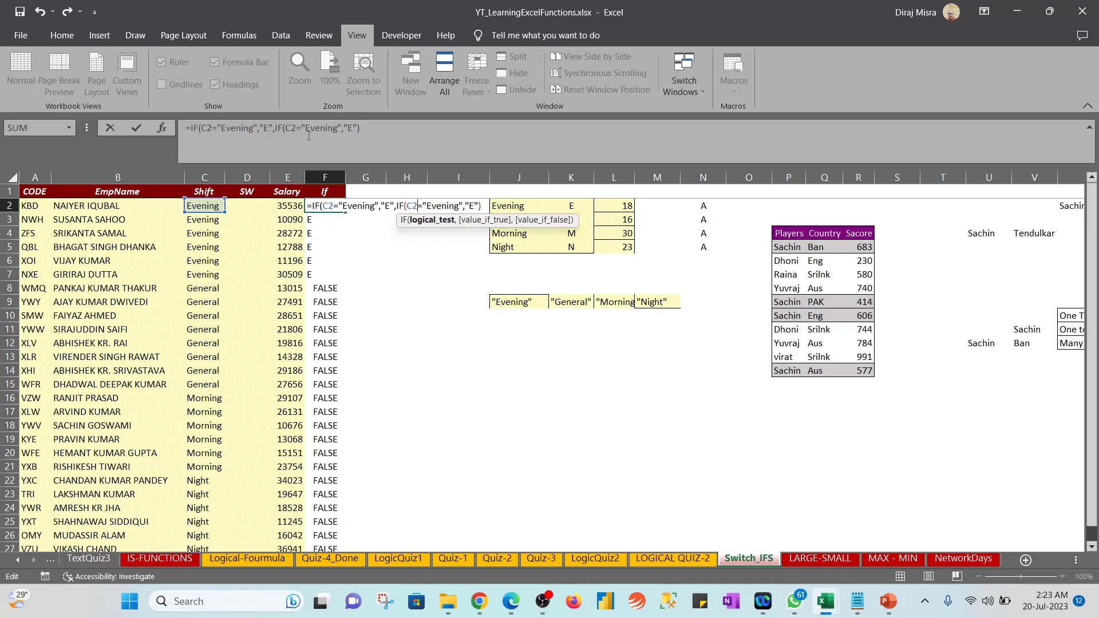
key(shift+Right)
key(shift+Right)
key(shift+Right)
key(shift+Right)
key(shift+Right)
key(shift+Right)
key(shift+Right)
text(General)
key(Right)
key(Right)
key(Right)
key(shift+Right)
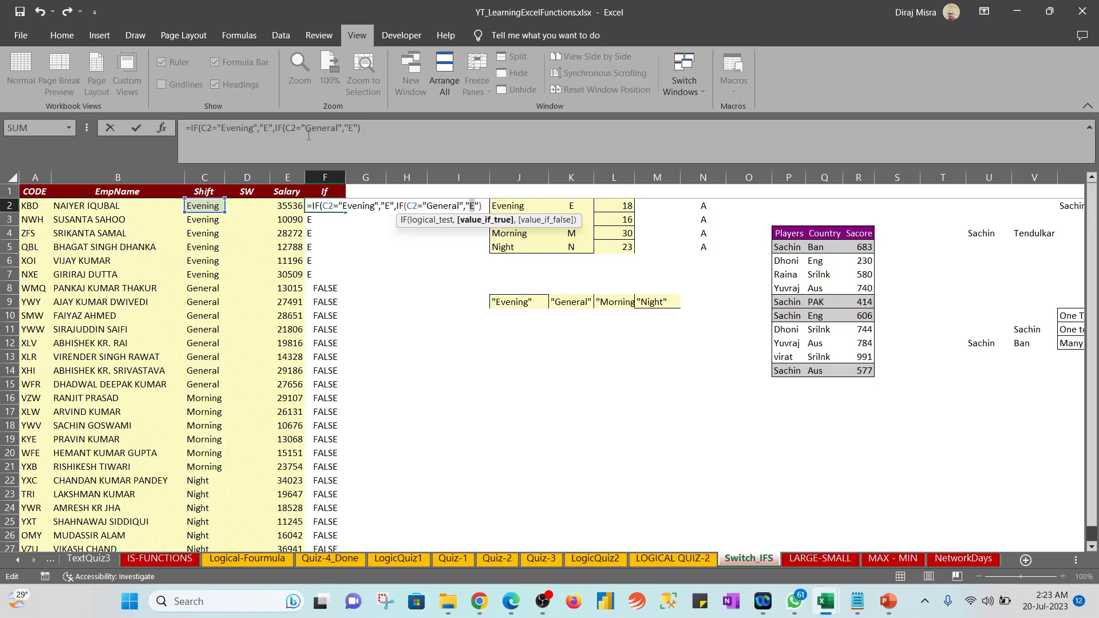
text(G)
key(Right)
key(Right)
Nest a third IF in F2's formula from the copied text, so that it reads IF(C2="Morning","M")
key(BackSpace)
text(,)
key(ctrl+v)
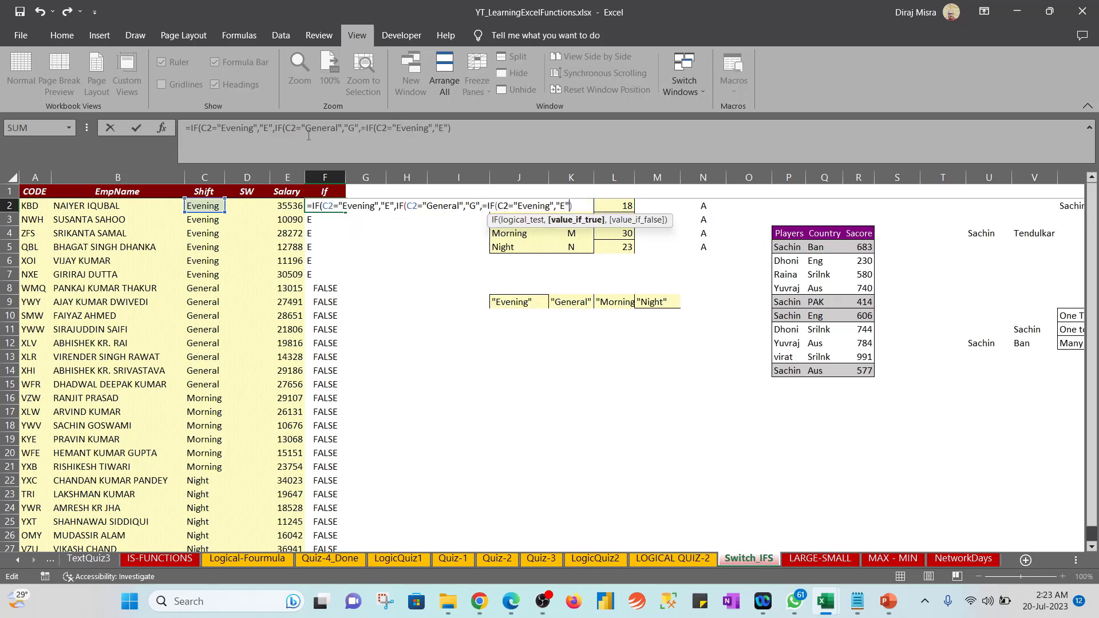
key(shift+Left)
text(M)
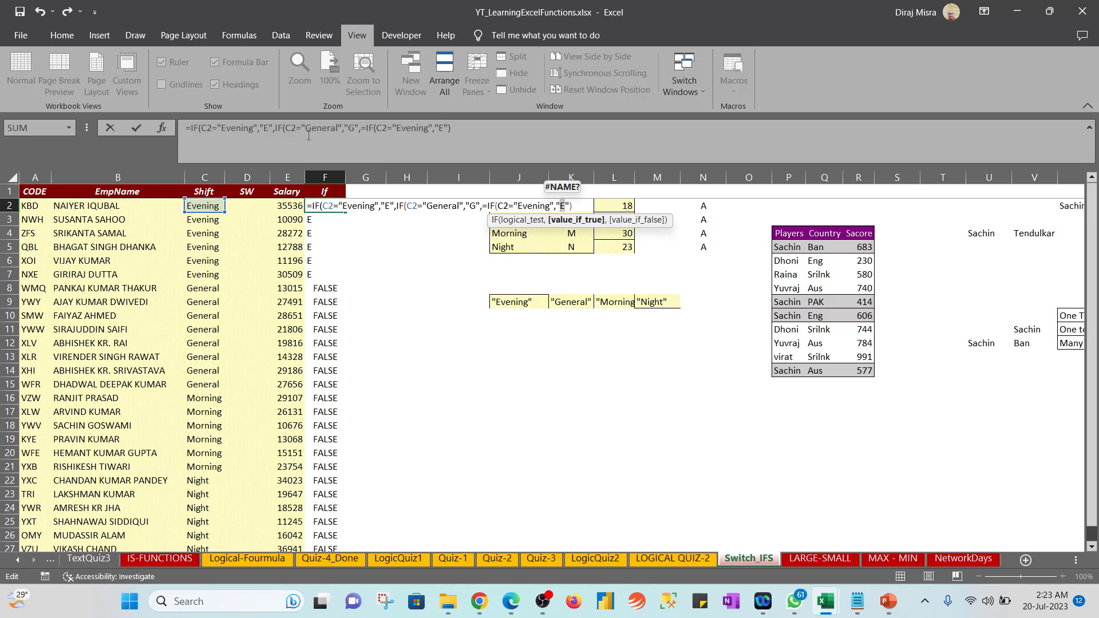
key(Left)
key(Left)
key(Left)
key(shift+Left)
key(shift+Left)
key(shift+Left)
key(shift+Left)
key(shift+Left)
key(shift+Left)
key(shift+Left)
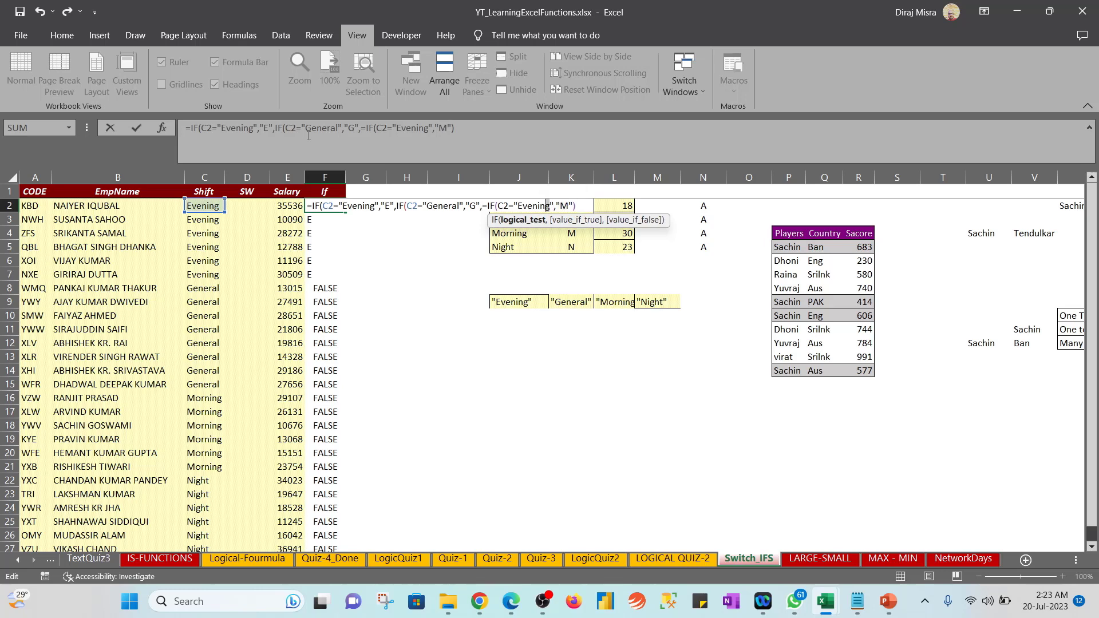
text(Morni)
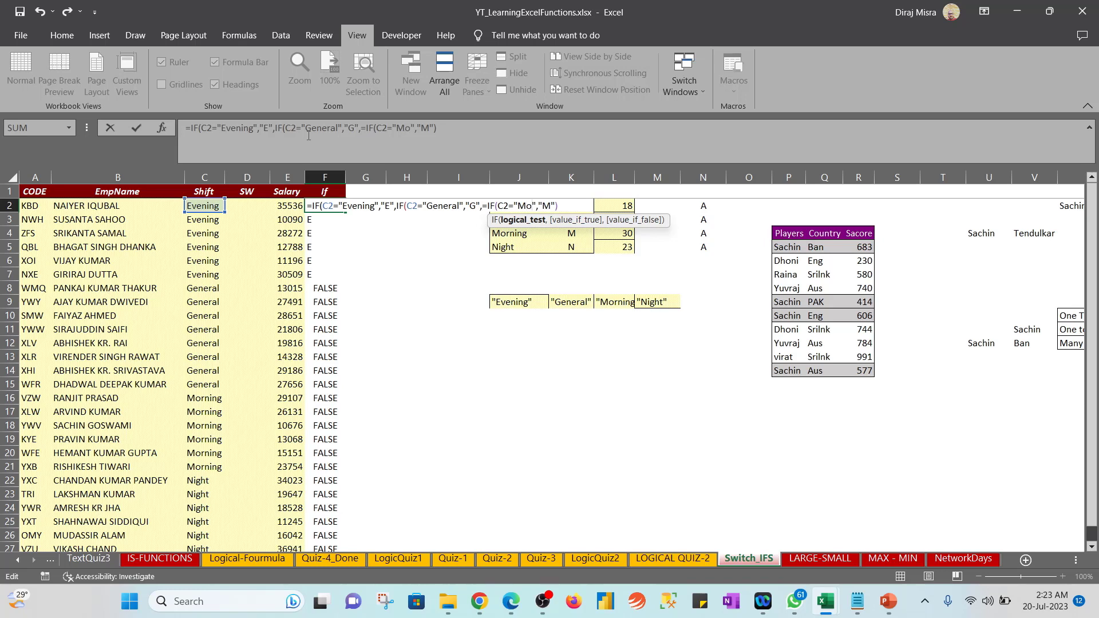
text(ng)
key(Left)
key(Left)
key(Left)
key(Left)
key(Left)
key(Left)
key(Left)
key(Left)
key(Left)
key(Left)
key(Left)
key(Left)
key(Left)
key(Left)
key(Left)
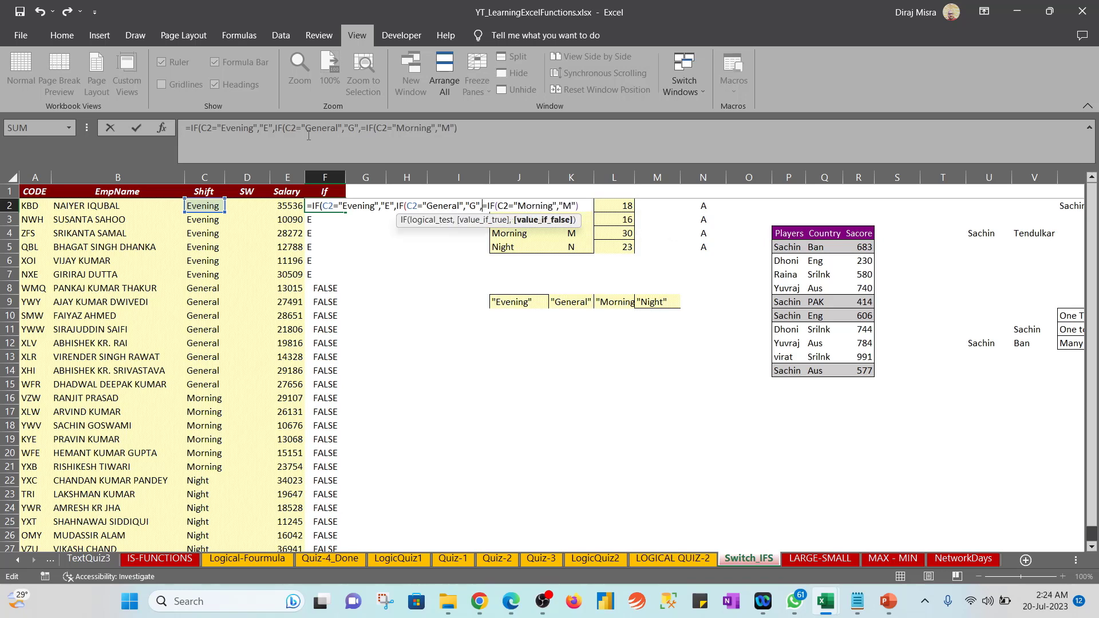
key(Delete)
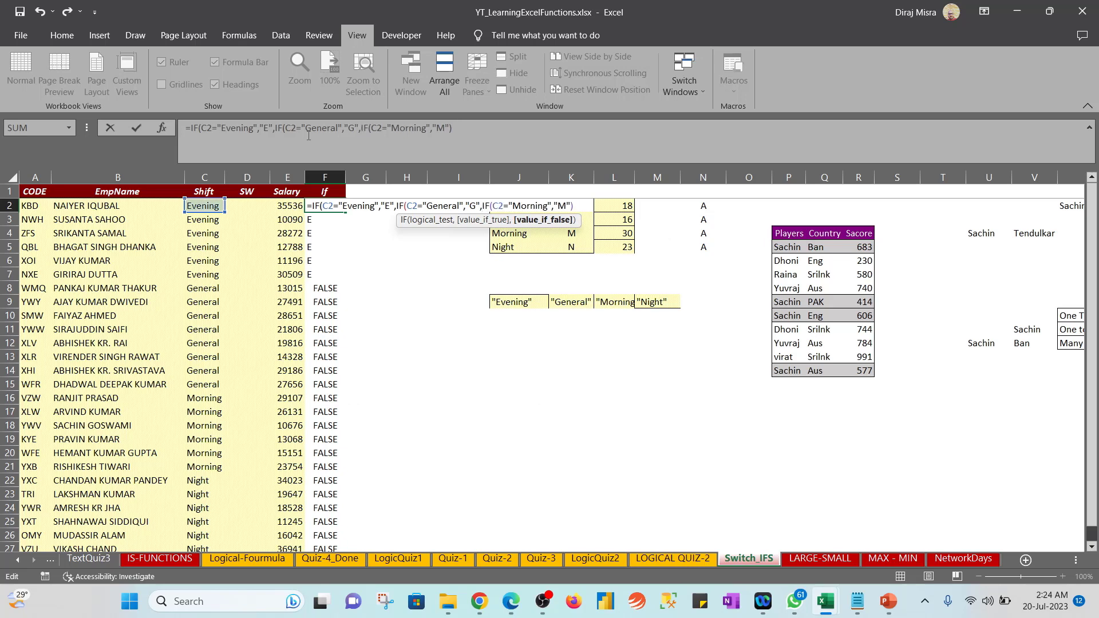
Insert the copied IF expression as the value_if_false argument of the Morning IF, without its equals sign
key(Right)
key(Right)
key(Right)
key(Right)
key(Right)
key(Right)
key(Right)
key(Right)
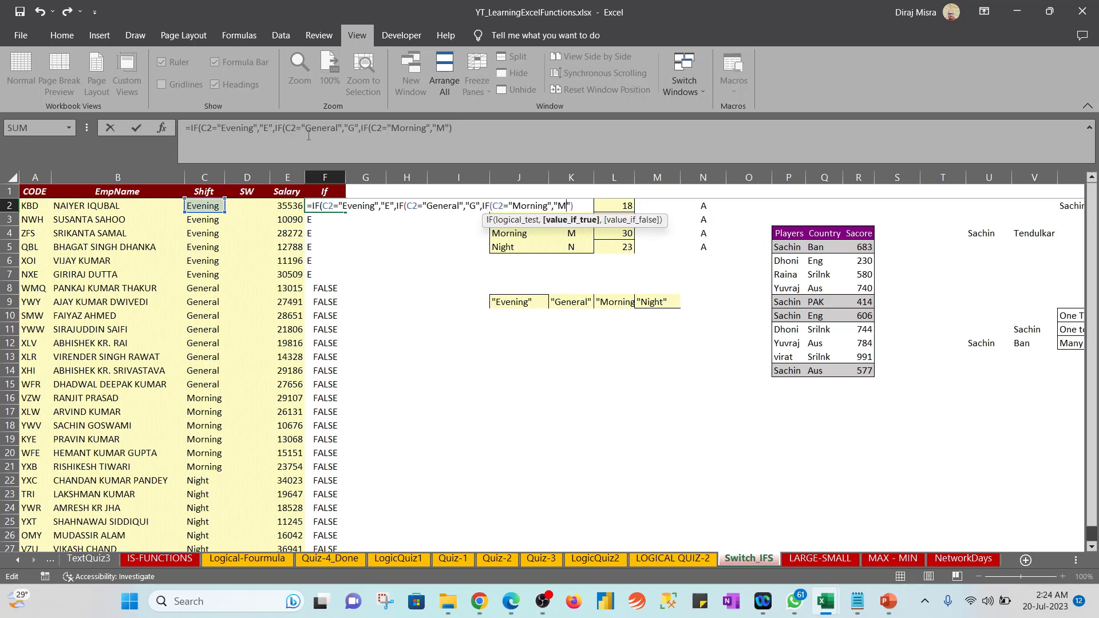
key(Delete)
text(,)
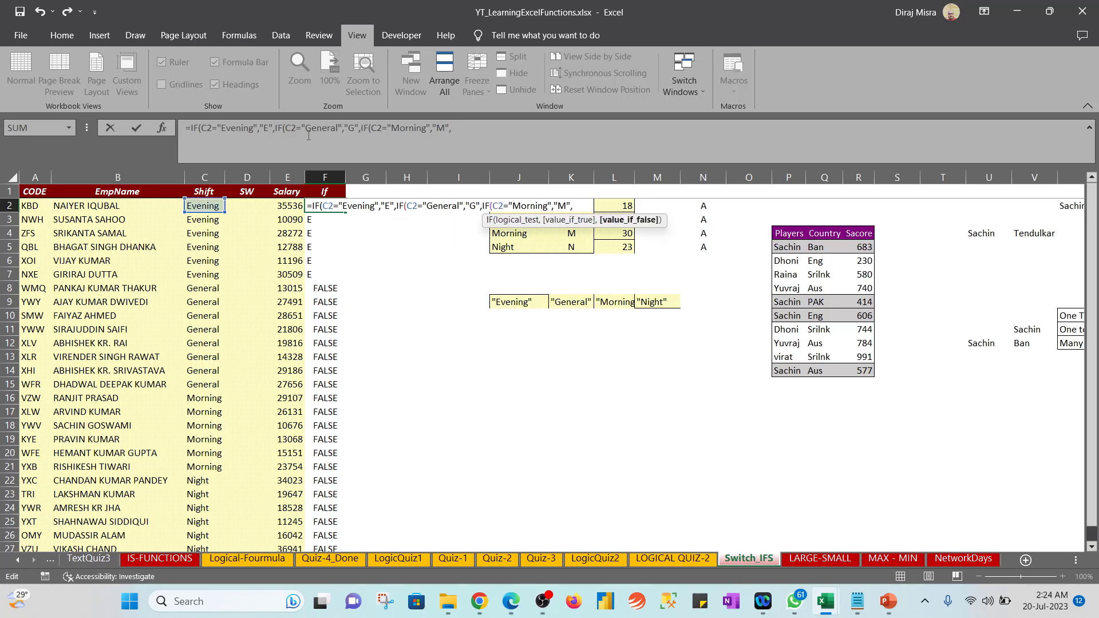
text(=IF(C2="Evening","E"))
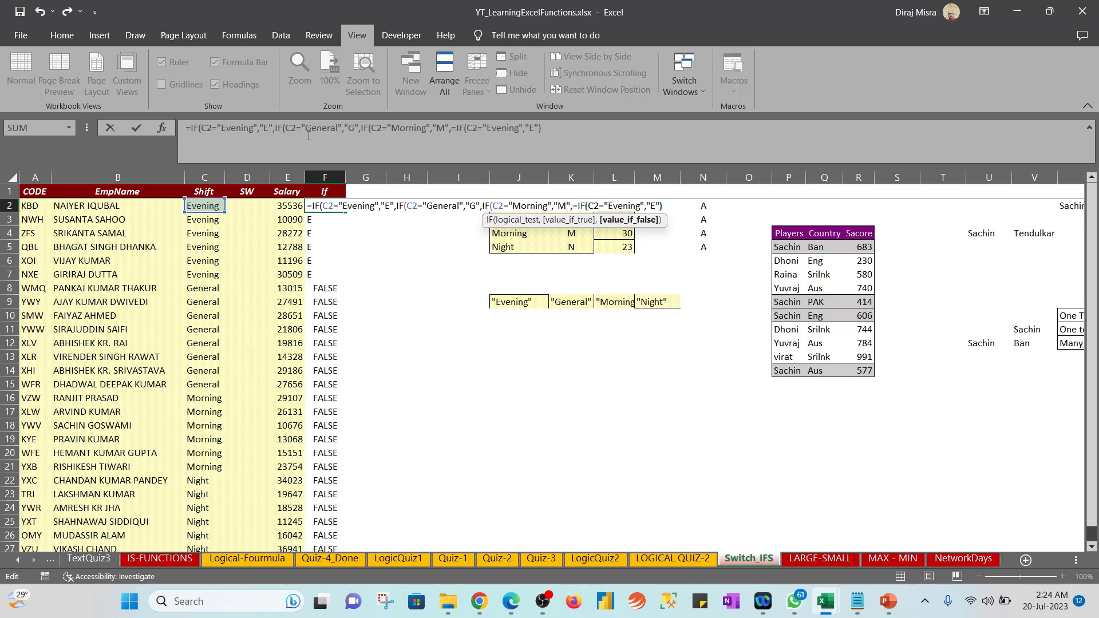
key(Left)
key(Left)
key(Left)
key(Left)
key(Left)
key(Left)
key(Left)
key(Left)
key(Left)
key(Left)
key(Left)
key(Left)
key(Left)
key(Left)
key(Left)
key(Left)
key(Left)
key(Left)
key(Left)
key(BackSpace)
Change the fourth IF in F2's formula to test C2="Night" and return "N", and enter the completed nested formula
key(Right)
key(Right)
key(Right)
key(Right)
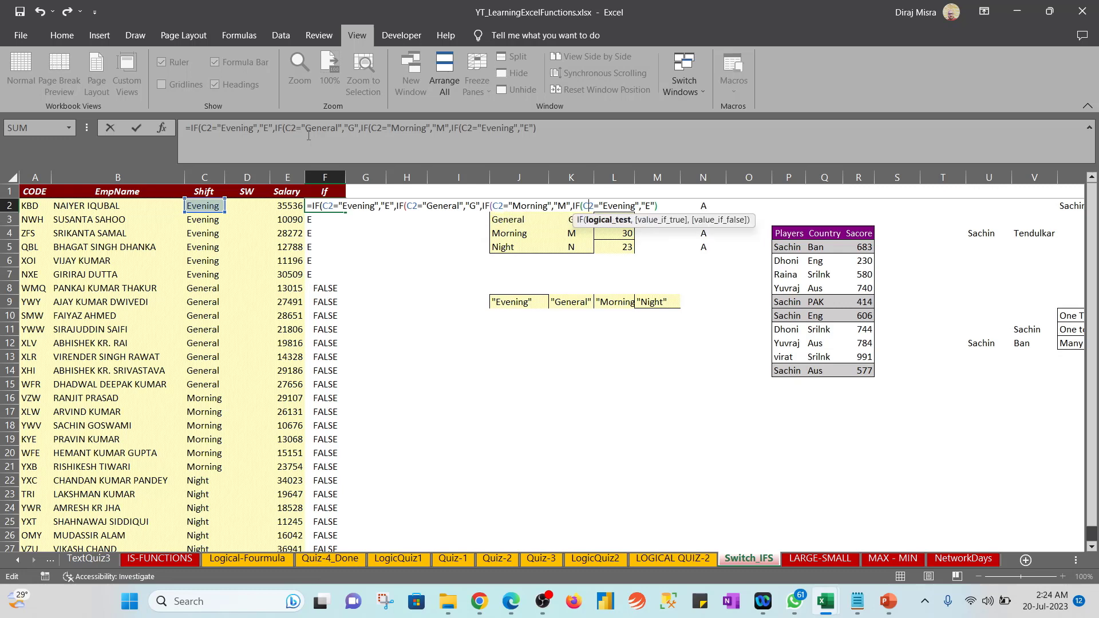
key(shift+Right)
key(shift+Right)
key(shift+Right)
key(shift+Right)
key(shift+Right)
key(shift+Right)
key(shift+Right)
text(Night)
key(Right)
key(Right)
key(Right)
key(shift+Right)
text(N)
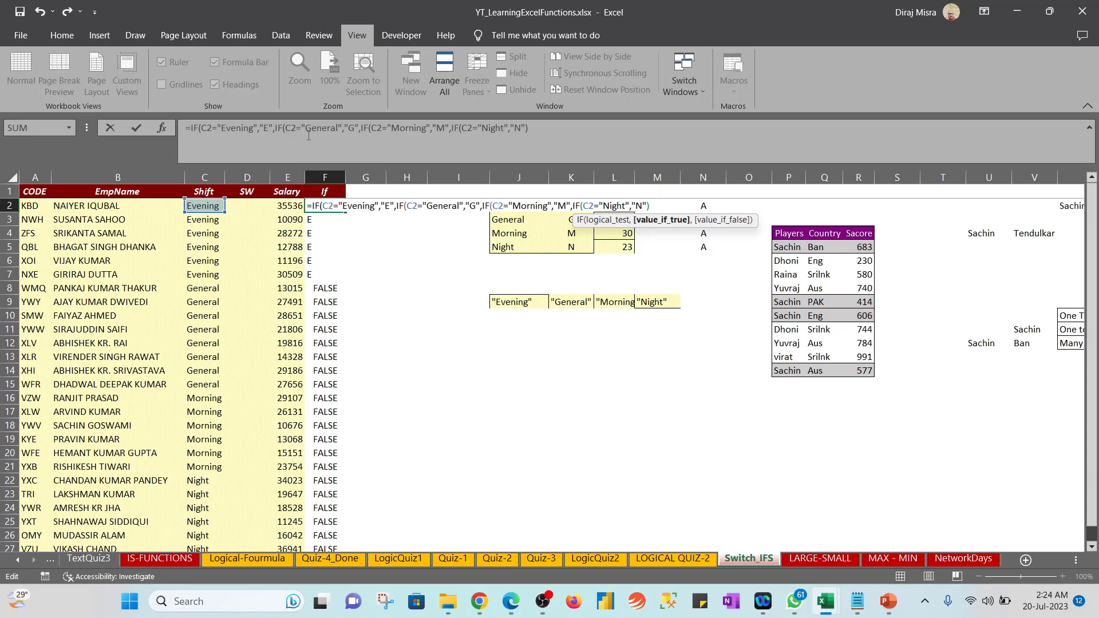
key(Right)
key(Right)
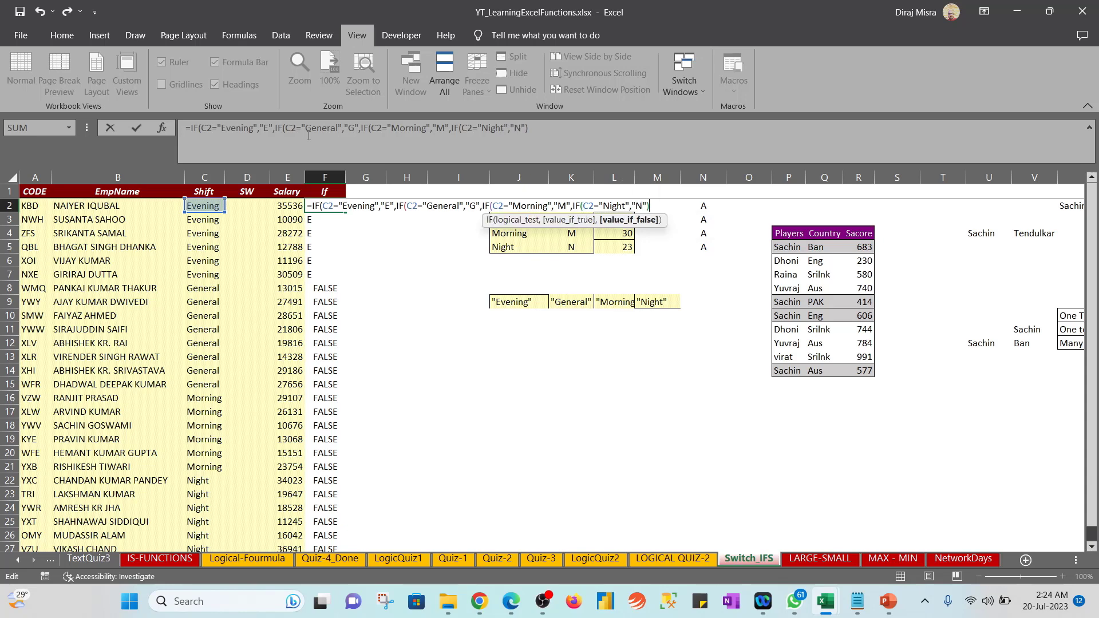
key(BackSpace)
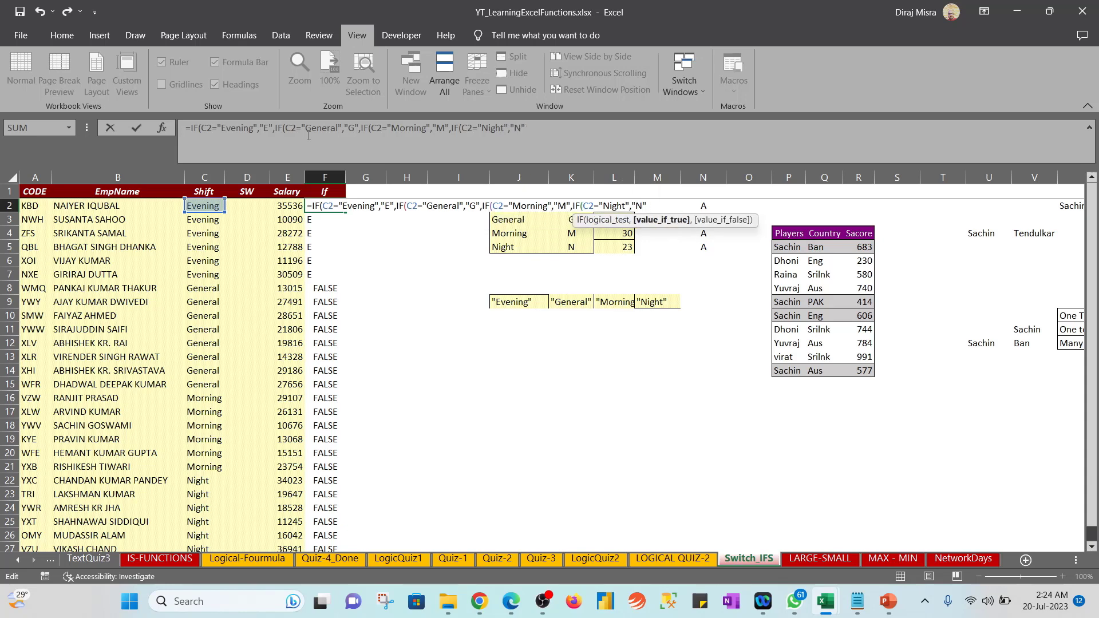
text())
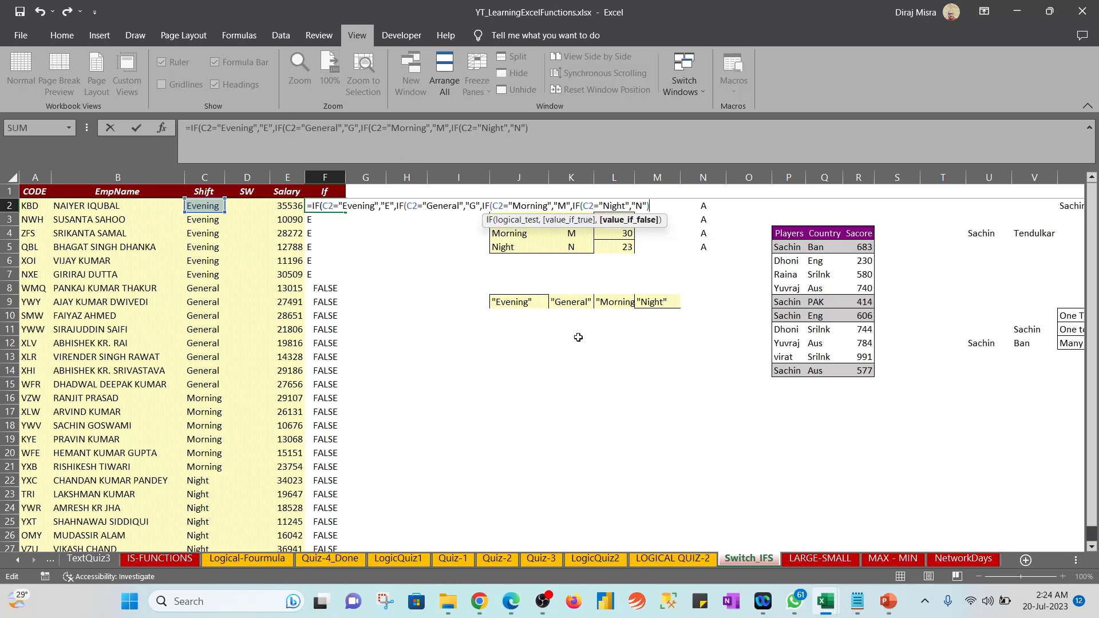
key(Return)
key(Return)
Copy F2's completed nested IF formula down the If column to the last employee row, F27
key(Up)
key(ctrl+c)
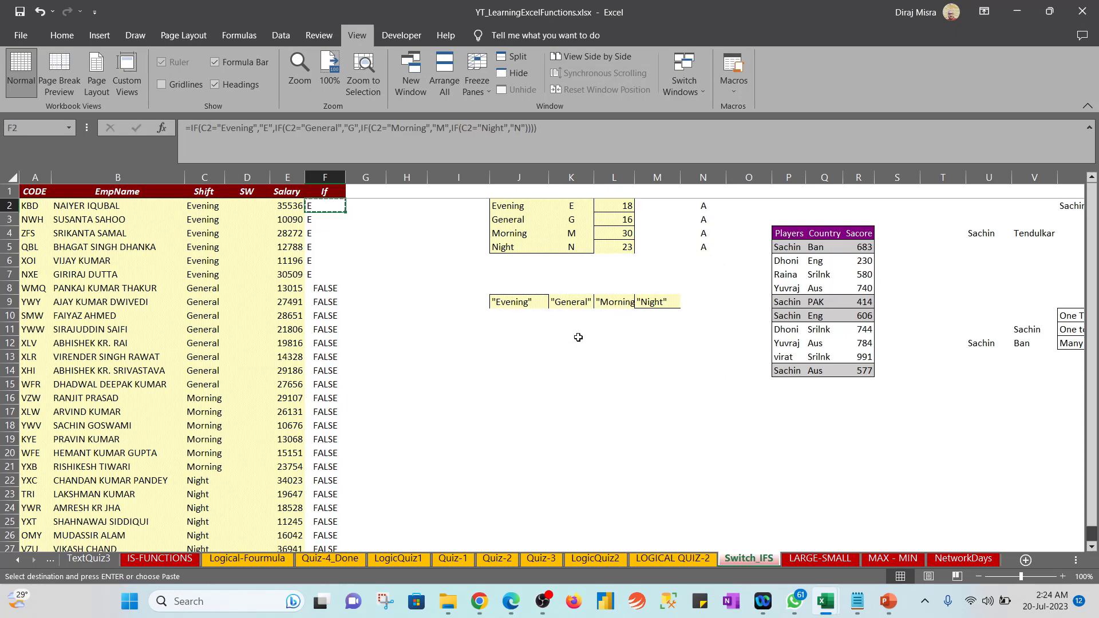
key(ctrl+shift+Down)
key(Return)
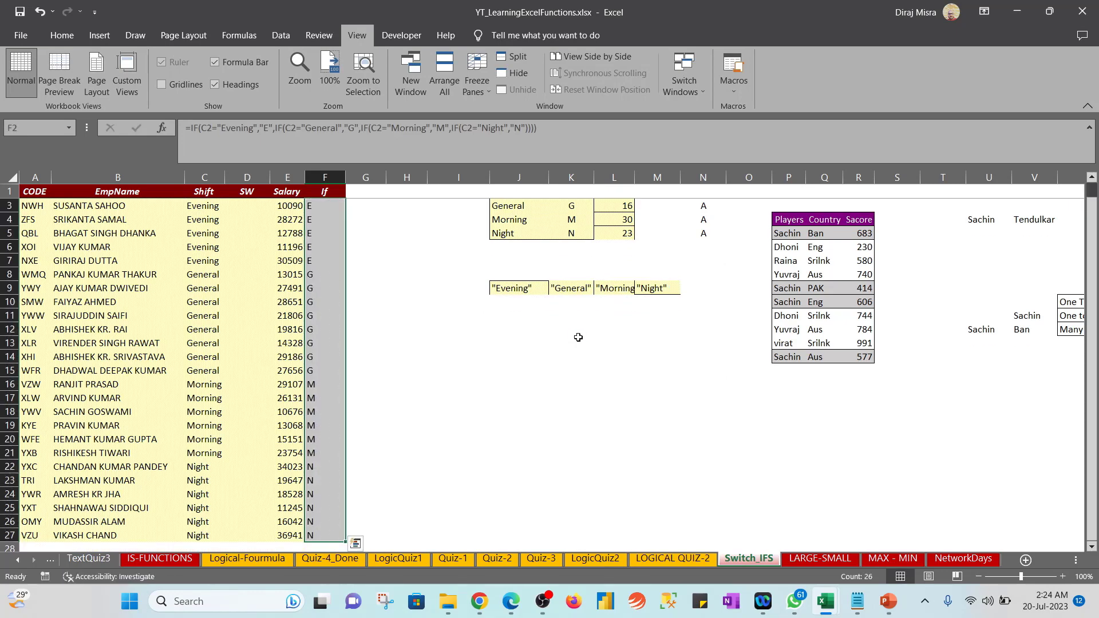
key(ctrl+q)
key(Escape)
Enter the unlisted shift After in C28 below the data and check the If formula's result in F28
key(ctrl+Down)
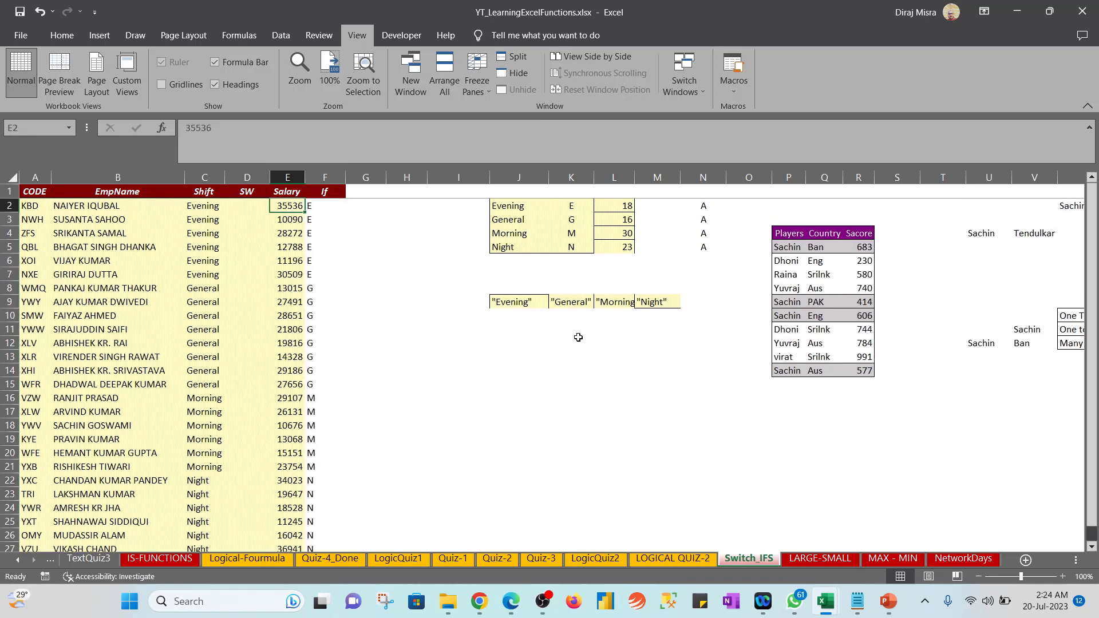
key(Left)
key(Left)
key(Left)
key(Down)
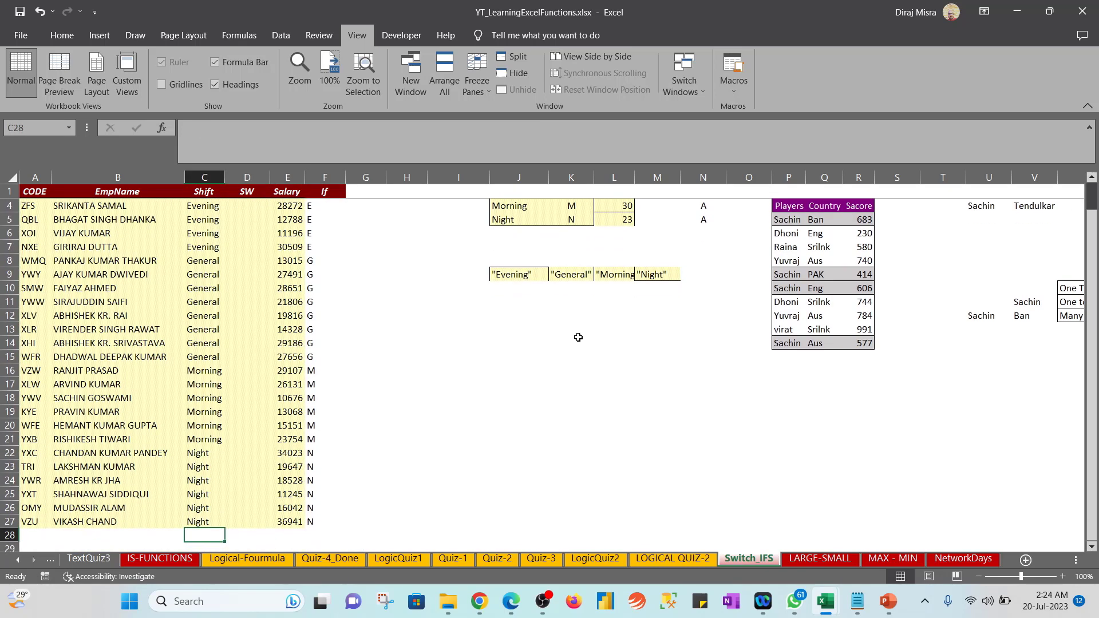
text(Afte)
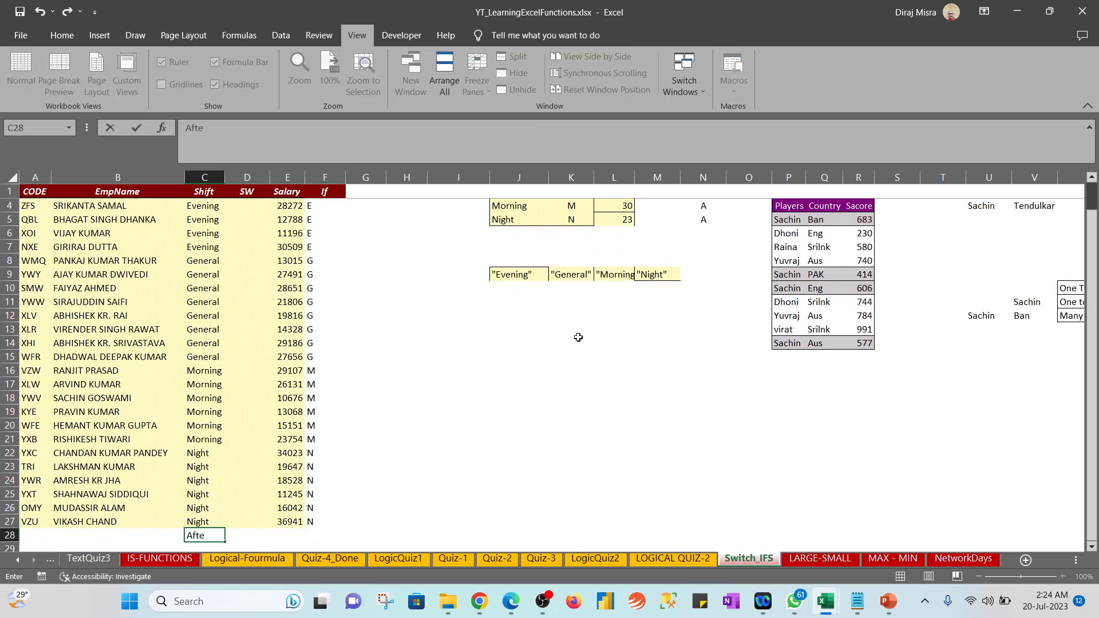
key(BackSpace)
text(er)
key(Return)
key(Up)
key(Right)
key(Right)
key(Right)
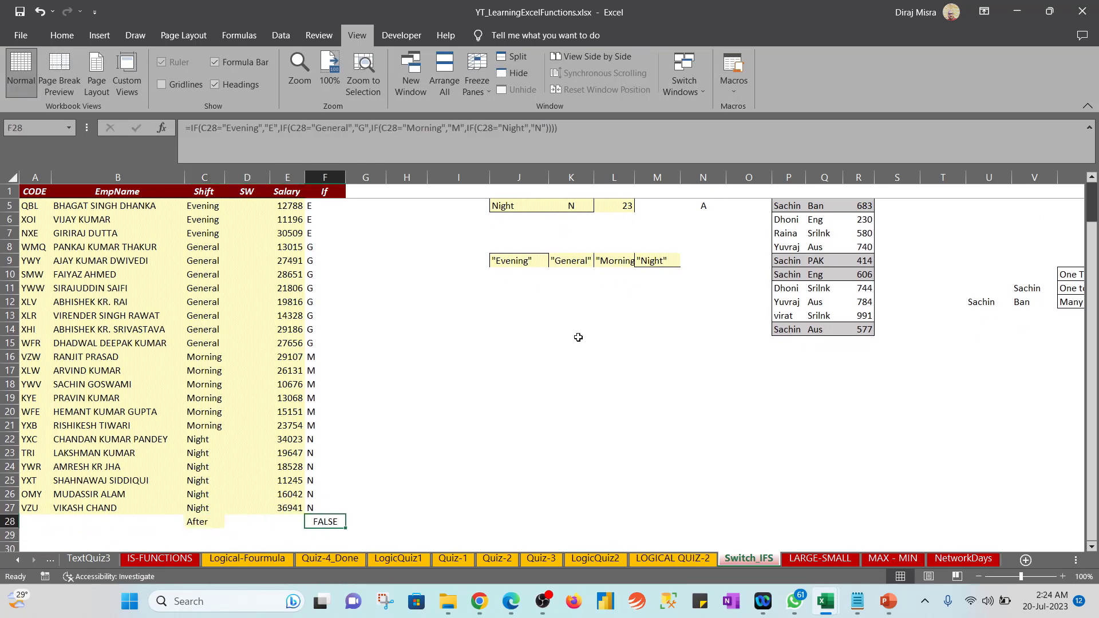
Clear the test entry and its formula from C28:F28
key(shift+Left)
key(shift+Left)
key(shift+Left)
key(Delete)
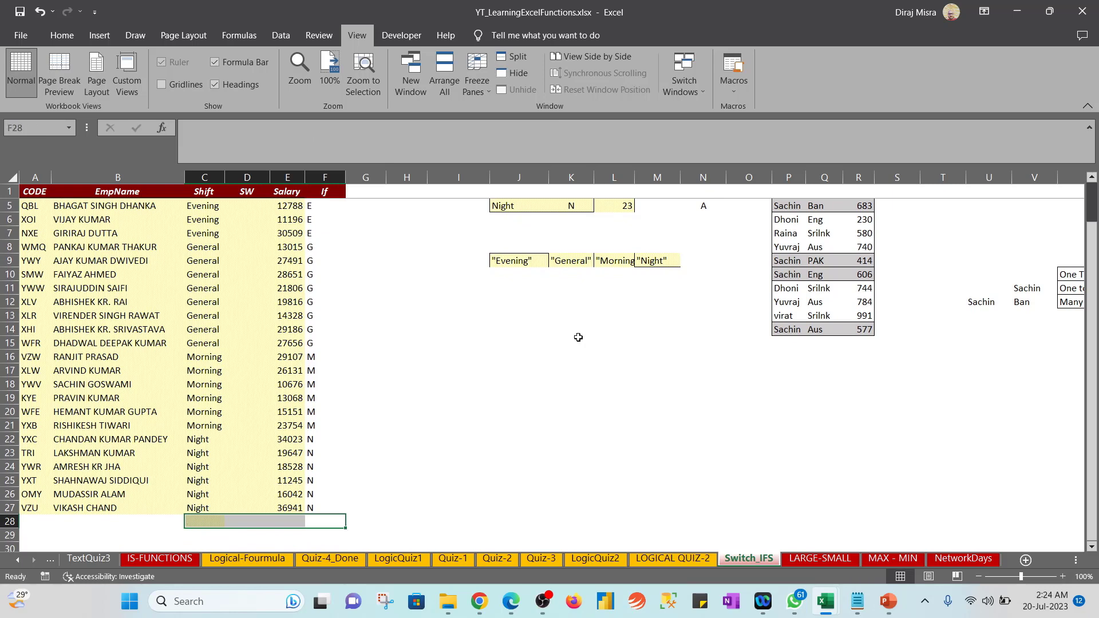
Add "NA" as the value_if_false argument of the Night IF in F2's formula and enter it
key(Up)
key(ctrl+Up)
key(F2)
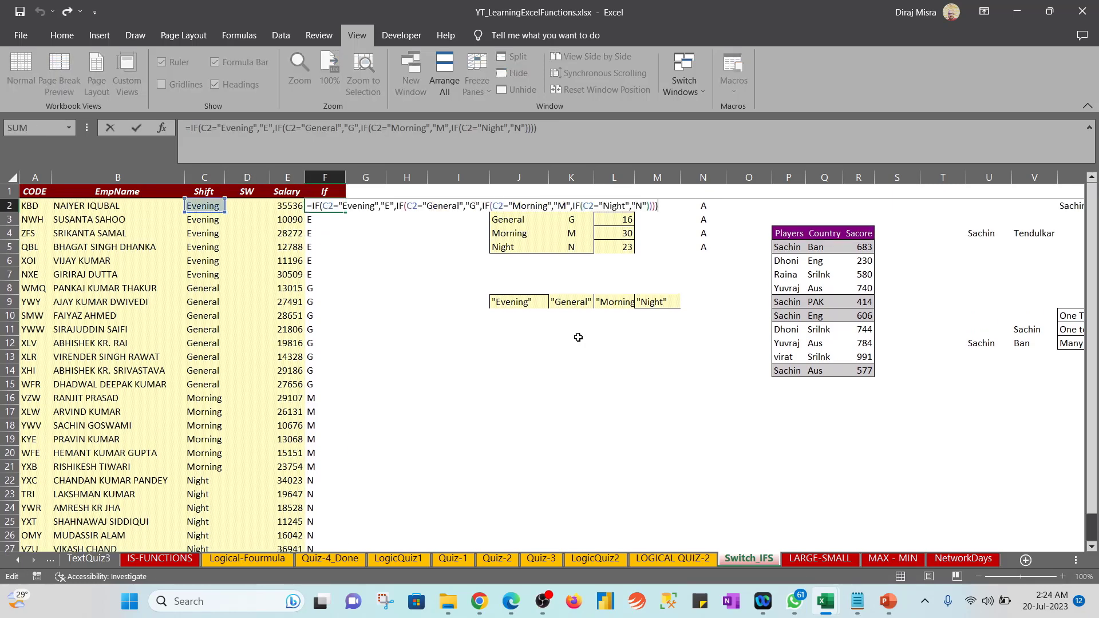
key(BackSpace)
key(BackSpace)
key(BackSpace)
key(BackSpace)
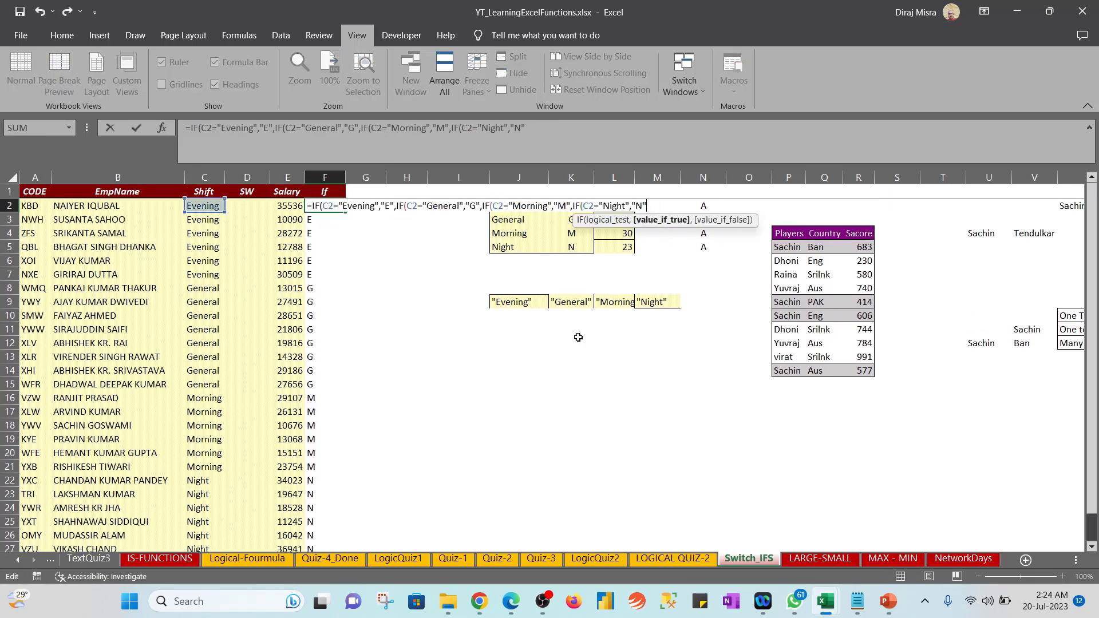
text(,"NA)
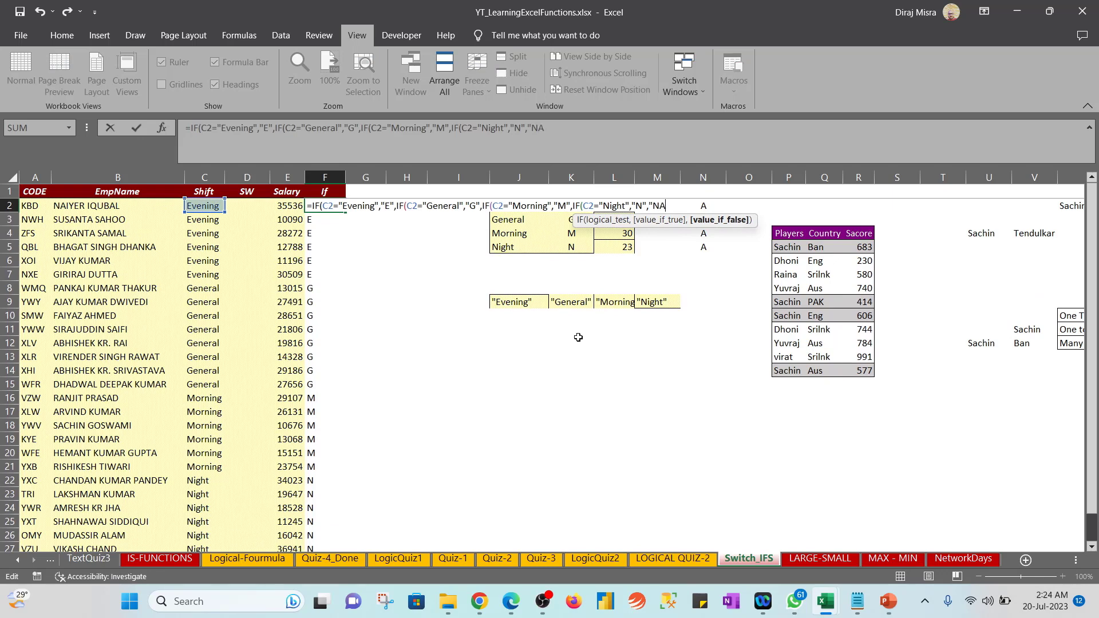
text(")))
key(Return)
key(Return)
key(Return)
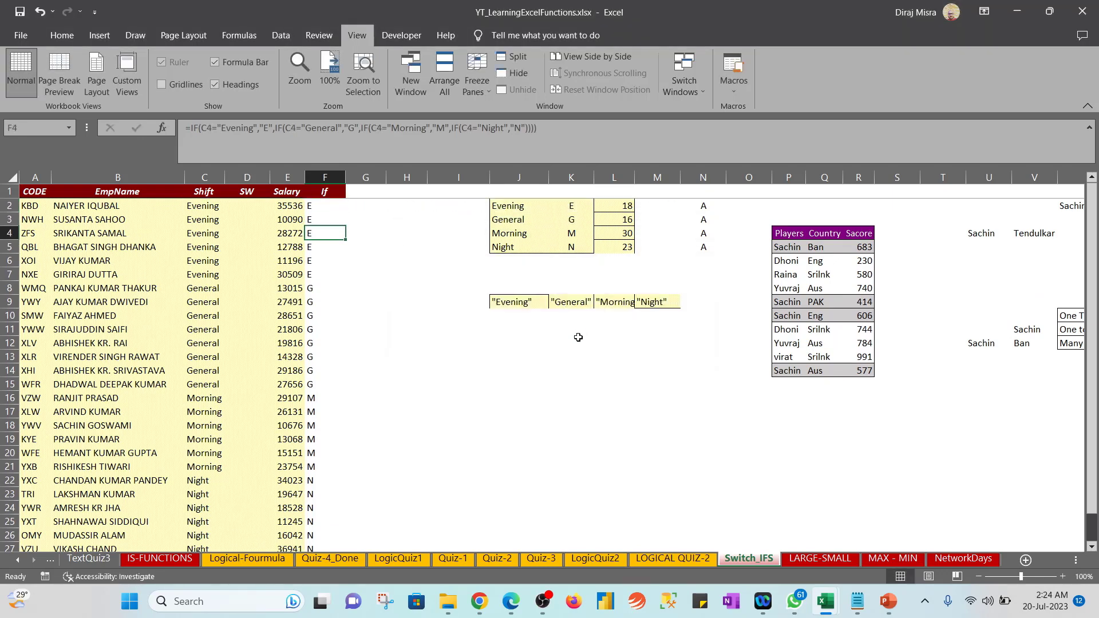
Fill F2's updated nested IF formula down the If column to F27
key(Up)
key(Up)
key(ctrl+shift+Down)
key(ctrl+d)
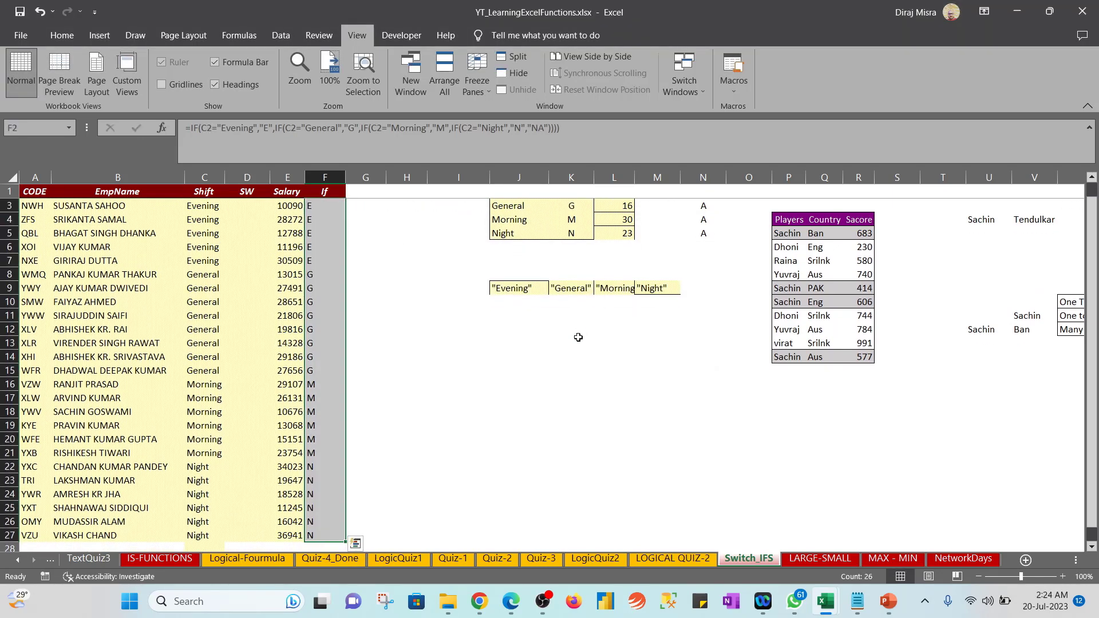
Enter the shift After in C28 again to test the updated formula with an unlisted shift
key(ctrl+Down)
key(Left)
key(Left)
key(Left)
key(Down)
text(A)
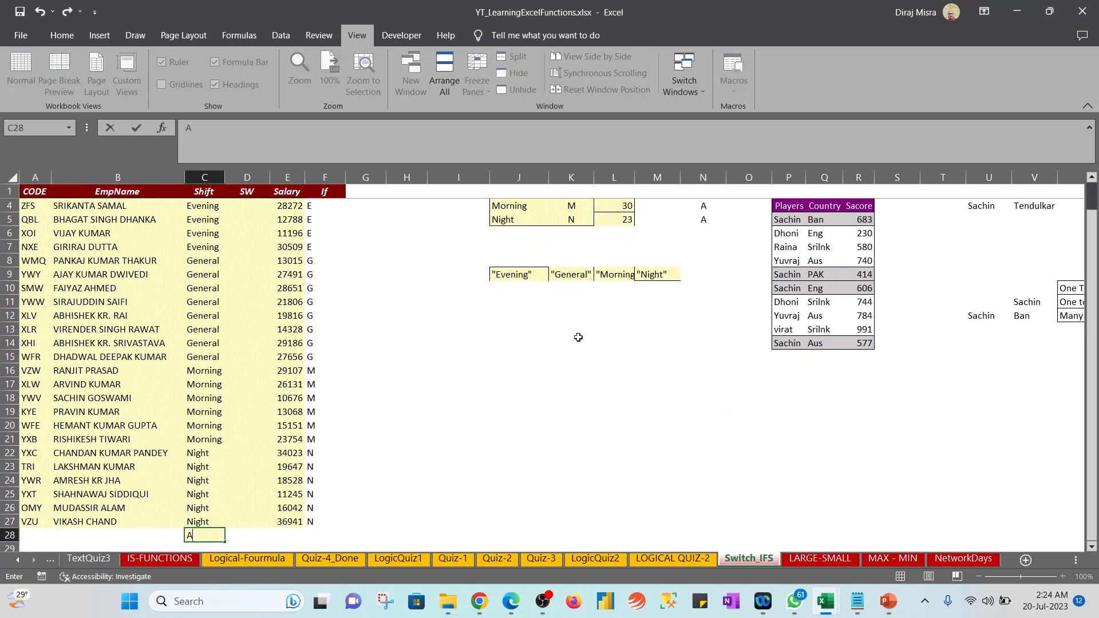
text(fter)
key(Return)
key(Up)
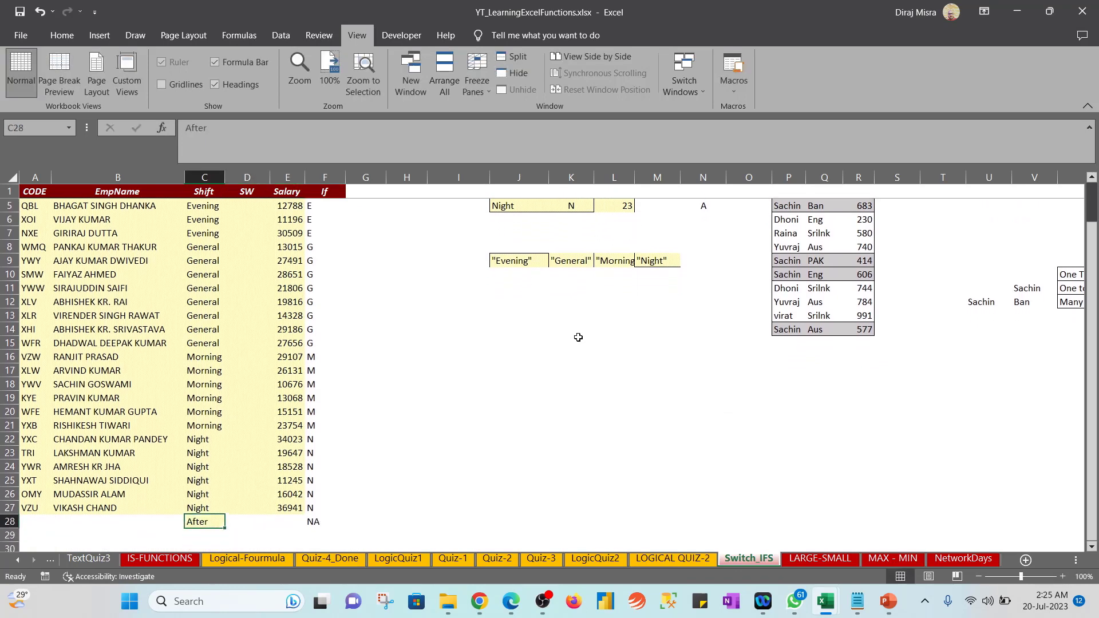
Delete the test contents of C28:F28
key(shift+Right)
key(shift+Right)
key(shift+Right)
key(Delete)
Copy the full text of F2's nested IF formula and place it as plain text in J16
key(Up)
key(ctrl+Up)
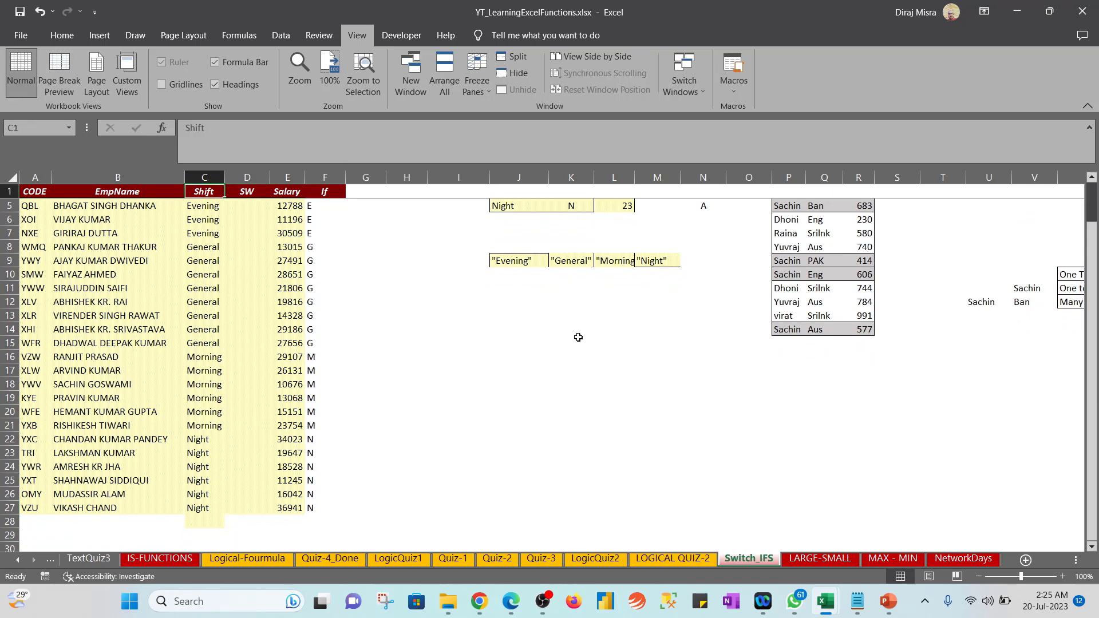
key(Right)
key(Right)
key(Right)
key(Down)
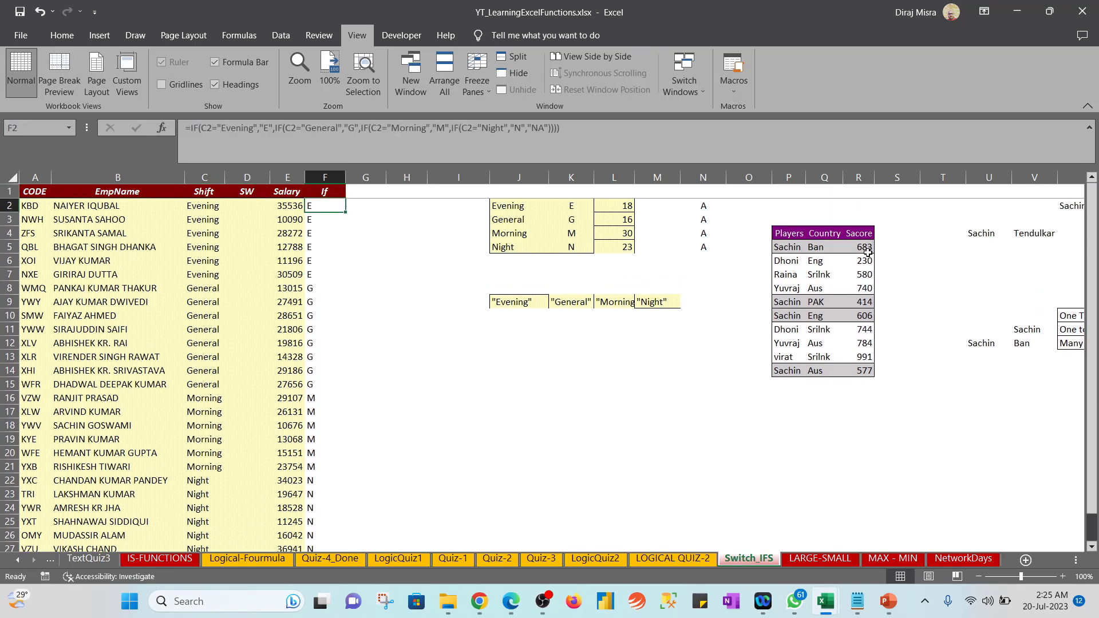
drag(559, 128, 226, 128)
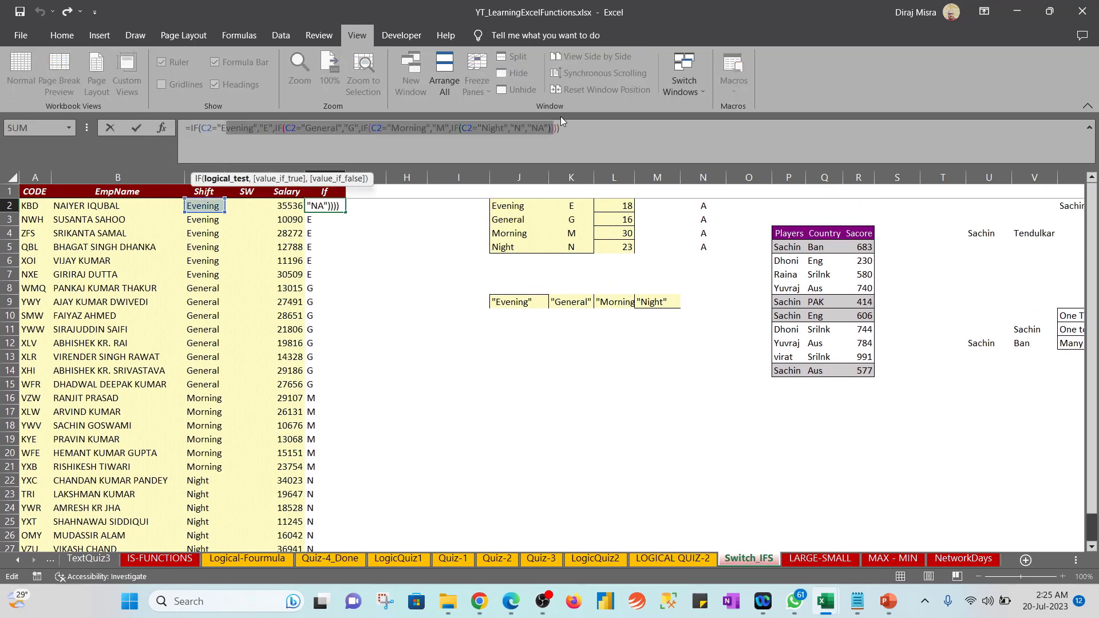
drag(572, 128, 166, 104)
key(ctrl+c)
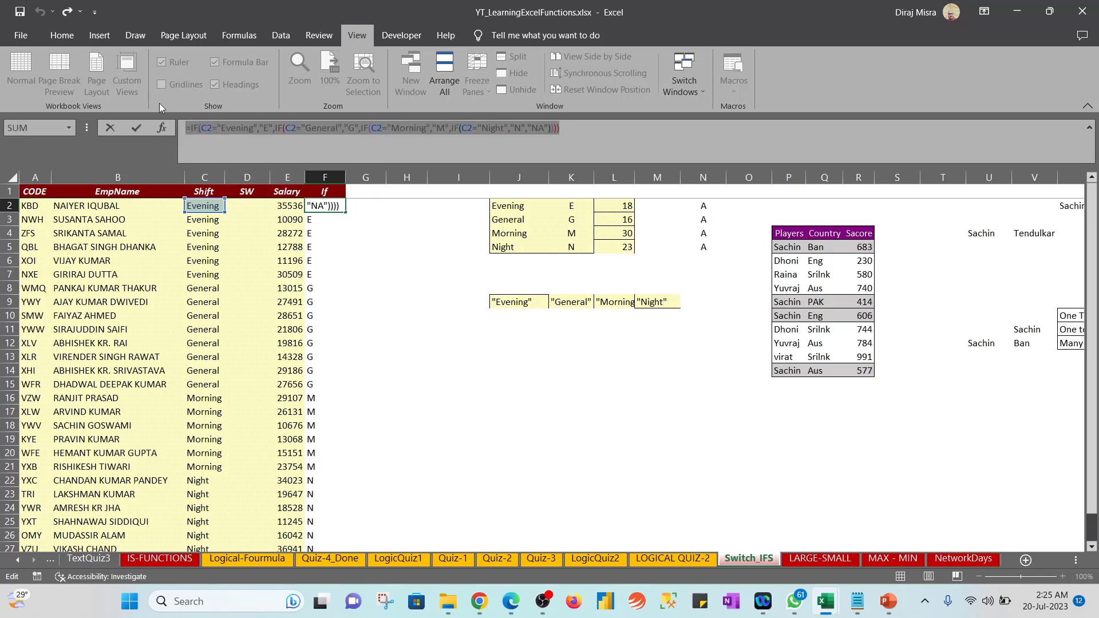
key(Escape)
key(ctrl+v)
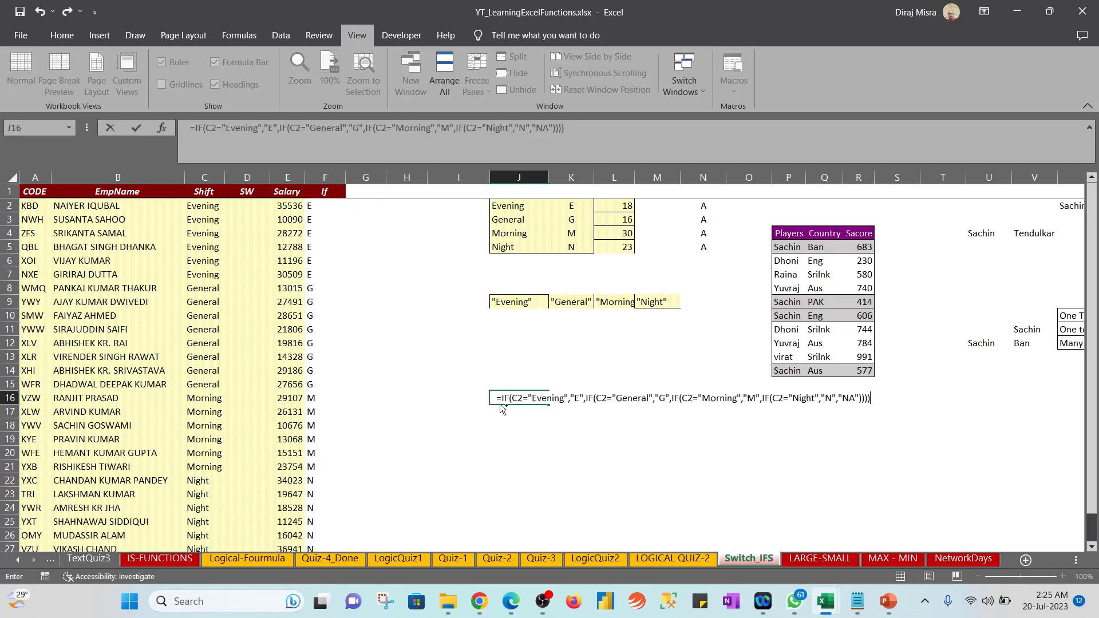
key(Return)
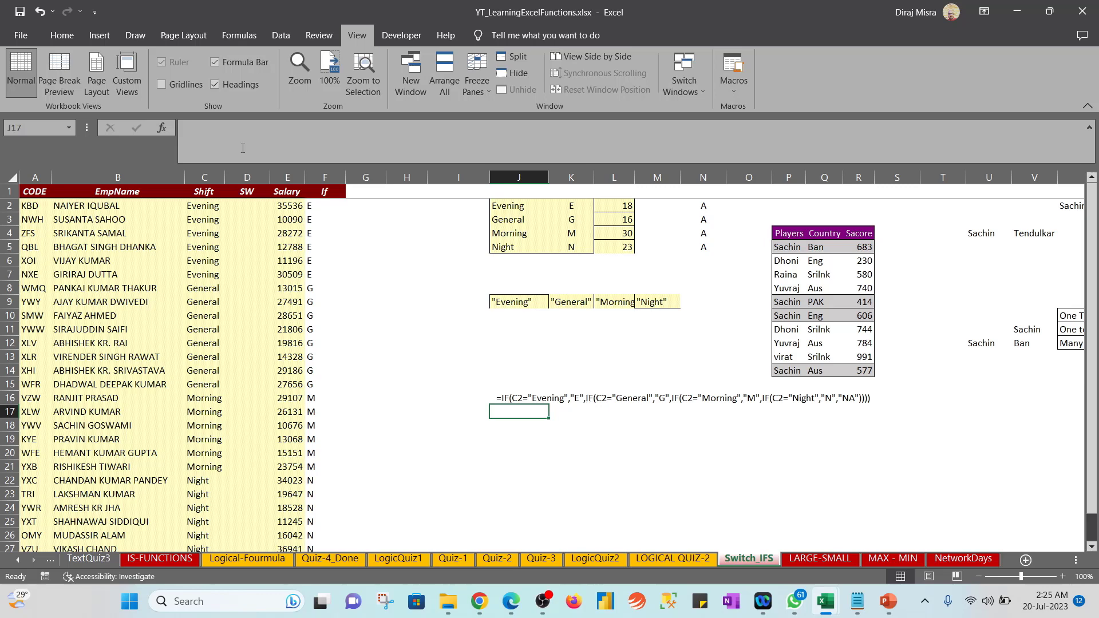
Enter the formula =SWITCH(C2,"Evening","E") in D2 of the SW column
click(257, 207)
text(=SWITCH()
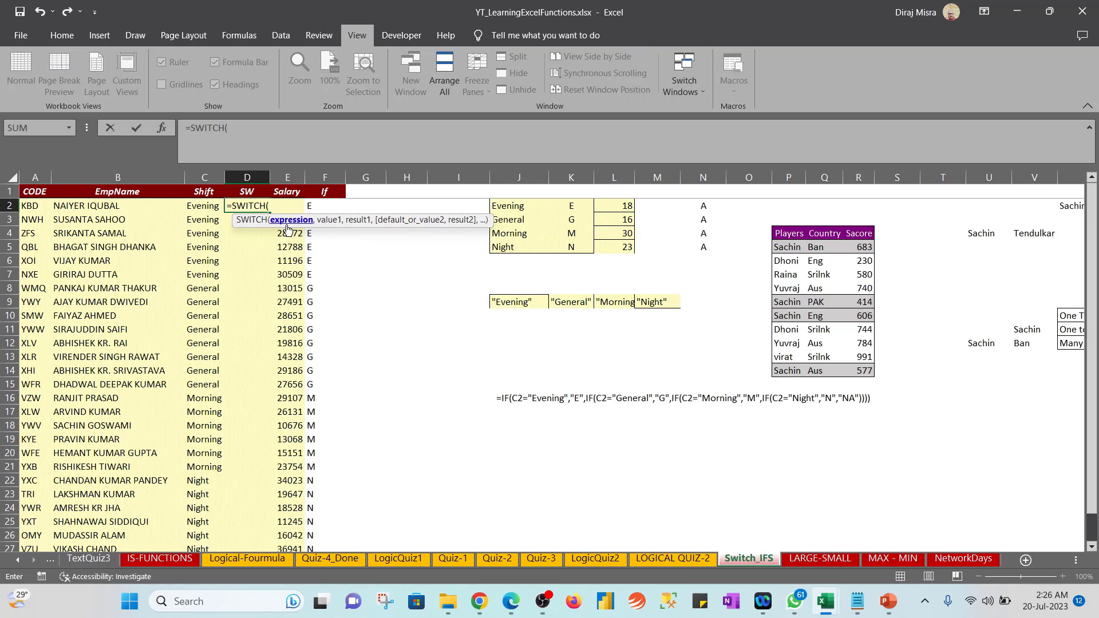
click(207, 206)
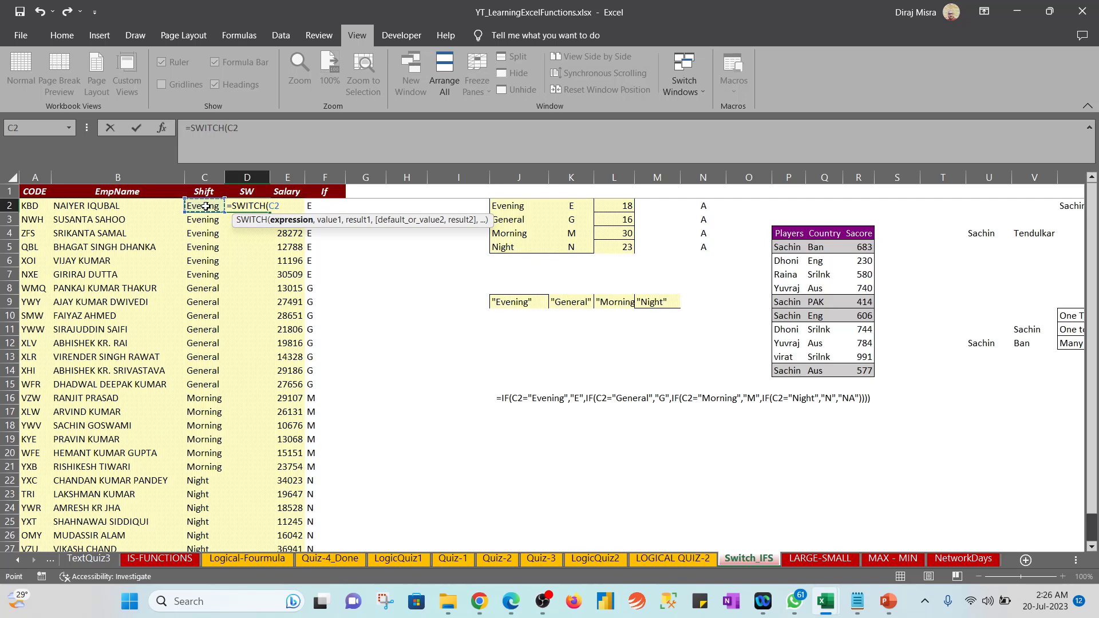
text(,)
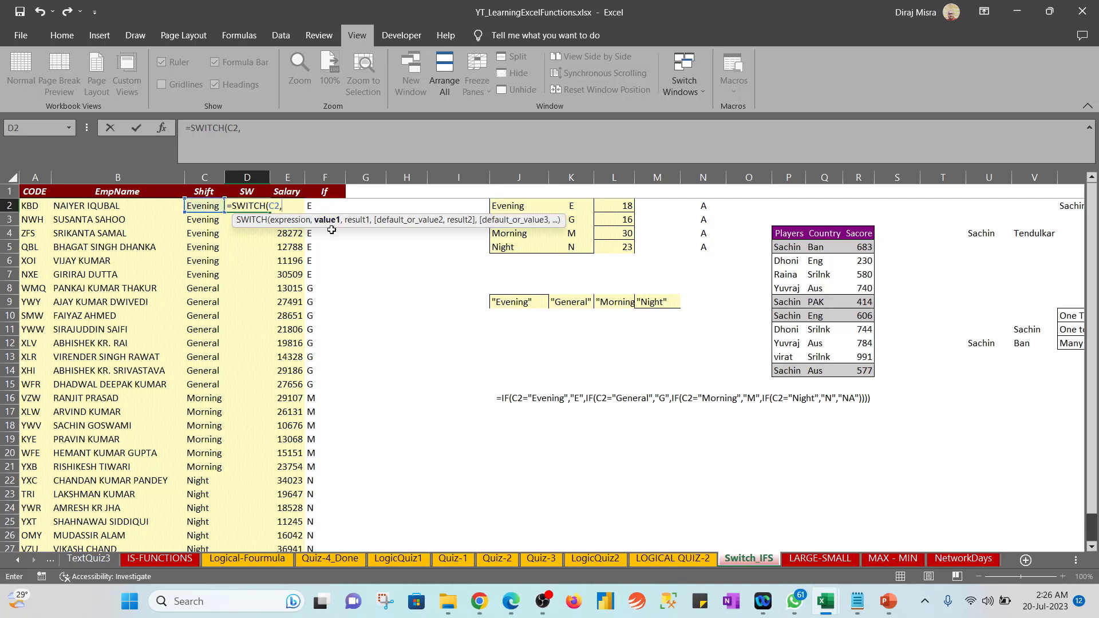
text("Evening")
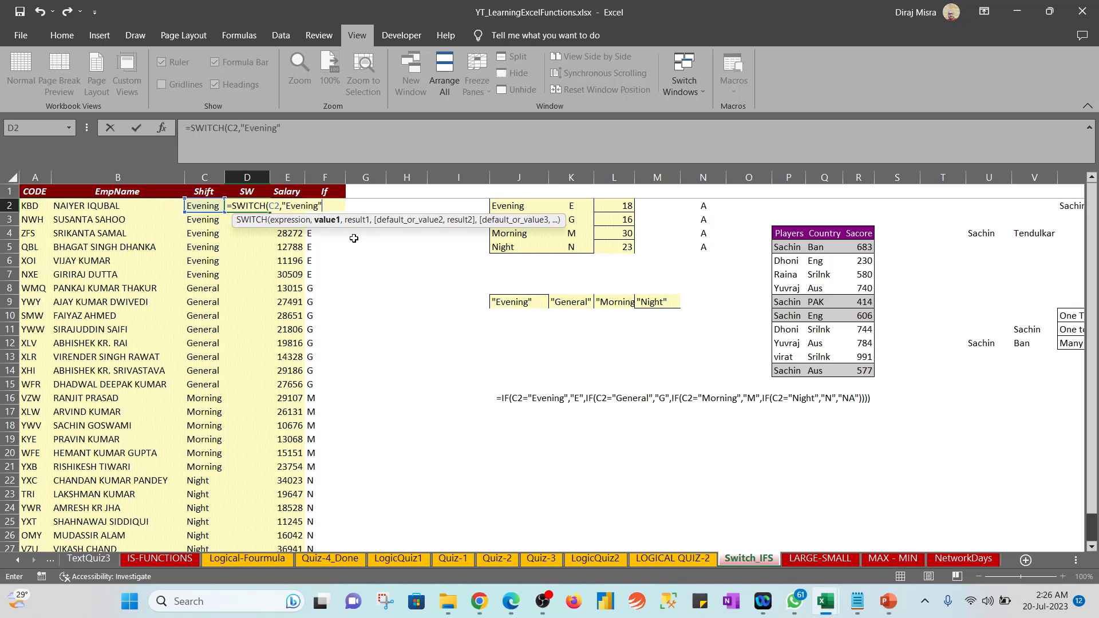
text(,)
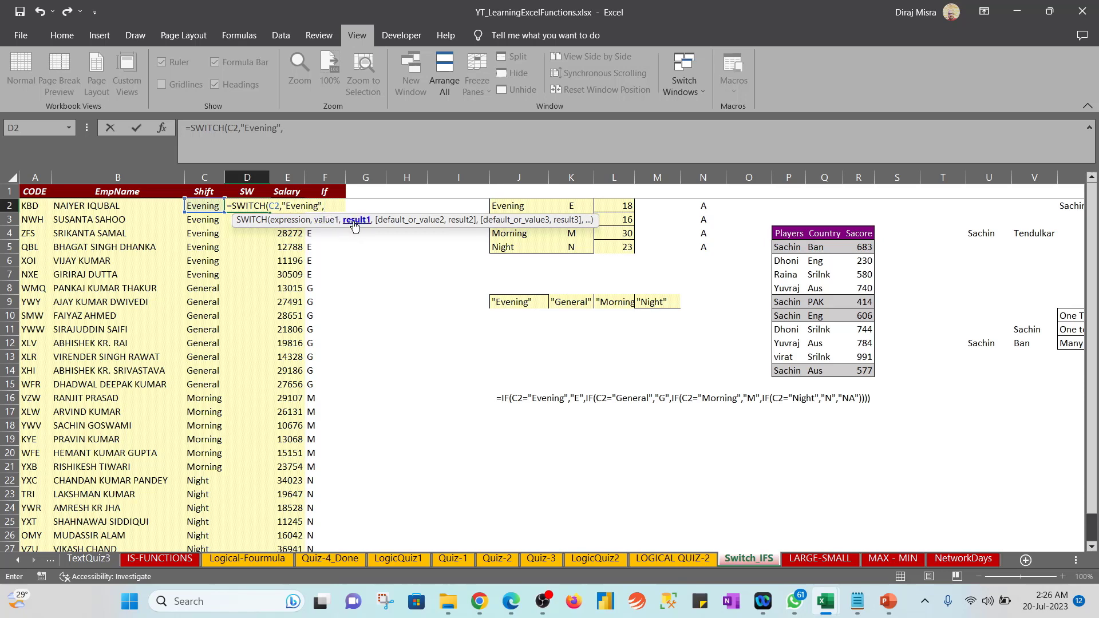
text("E")
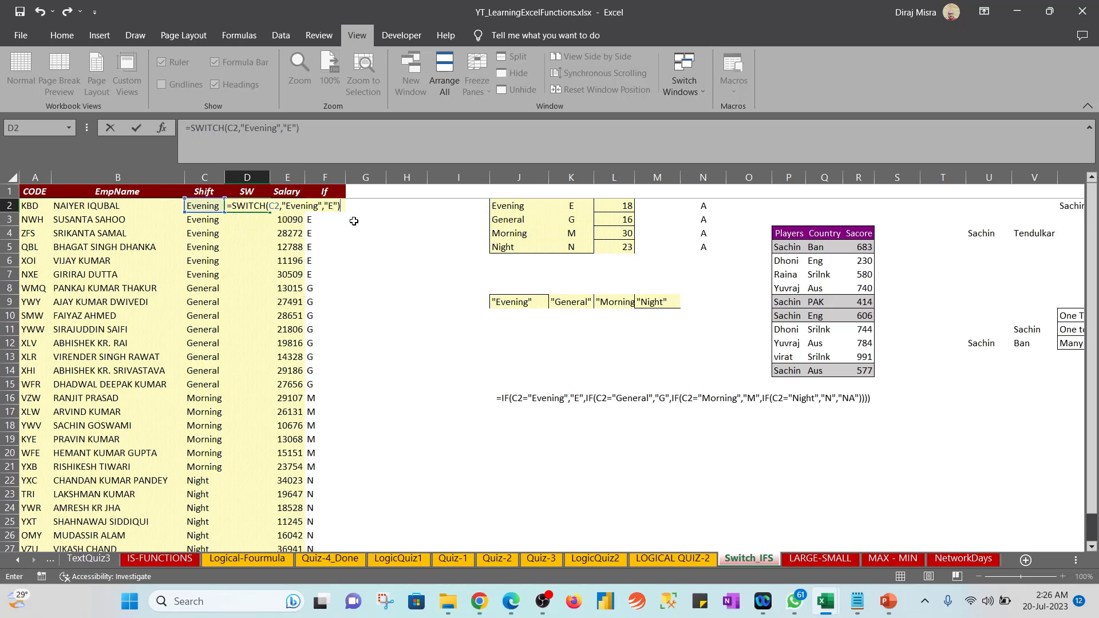
key(Return)
key(Up)
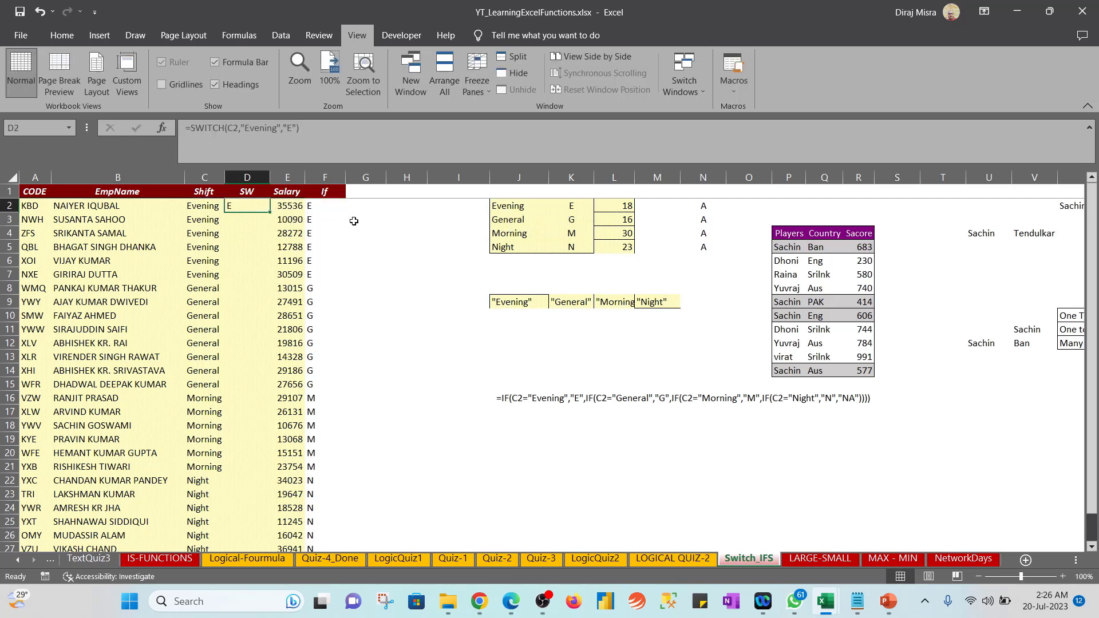
Copy D2's SWITCH formula down the SW column to D27 and centre the values horizontally
key(ctrl+c)
key(Left)
key(ctrl+Down)
key(Right)
key(ctrl+shift+Up)
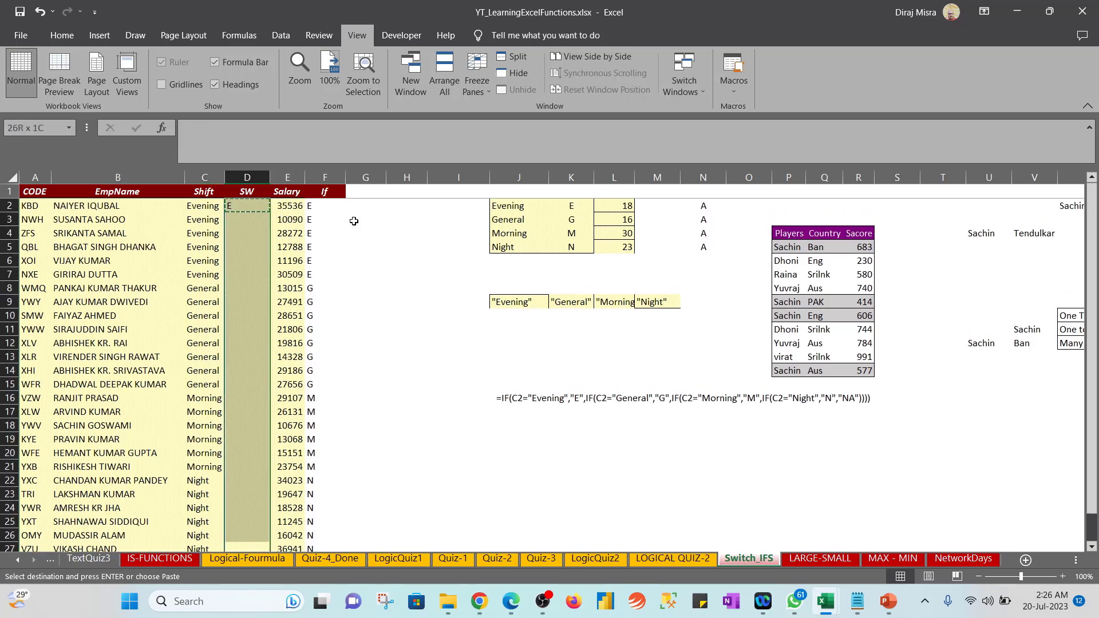
key(Return)
key(alt+h)
key(a)
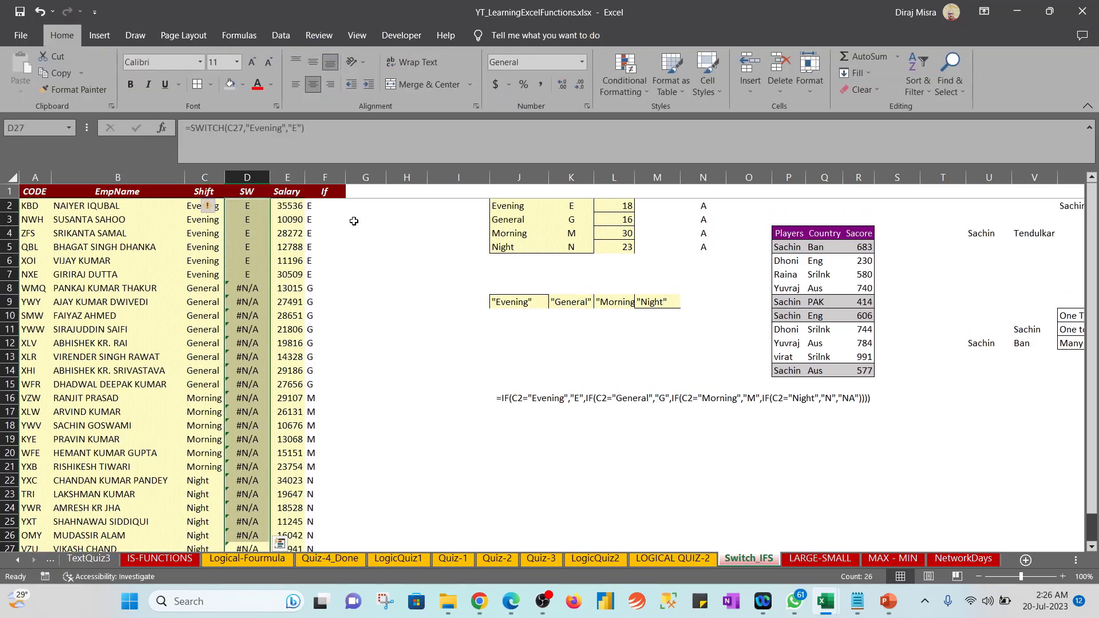
key(c)
Examine the SWITCH results in the upper rows of the SW column against the shift names
key(ctrl+Up)
key(Down)
key(Down)
key(Down)
key(Down)
key(Down)
key(Down)
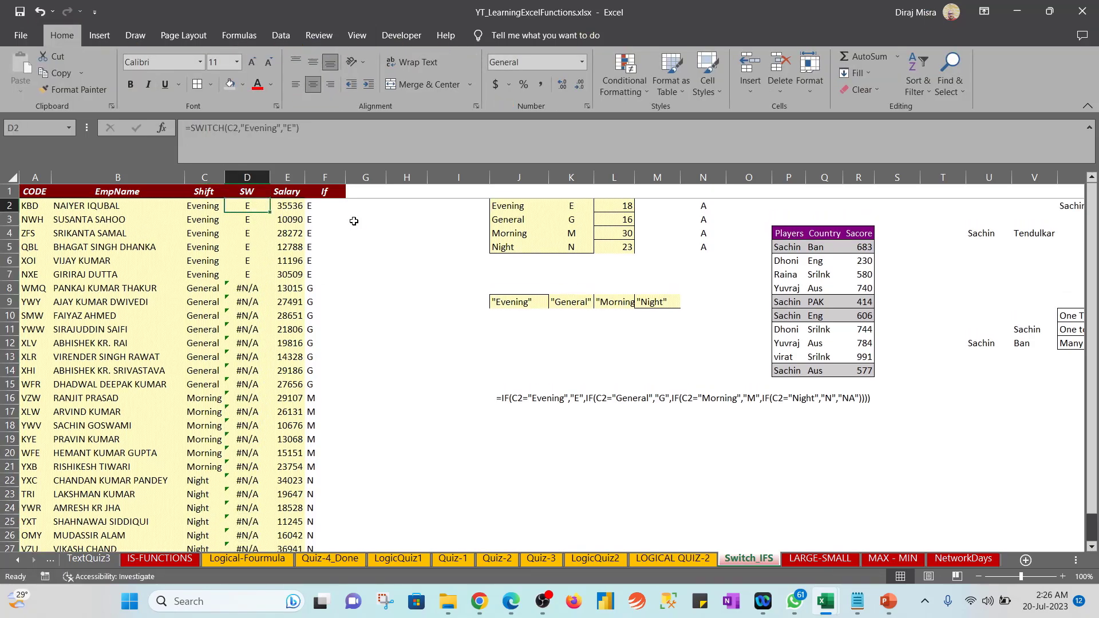
key(Up)
key(Up)
key(Up)
key(Up)
key(Up)
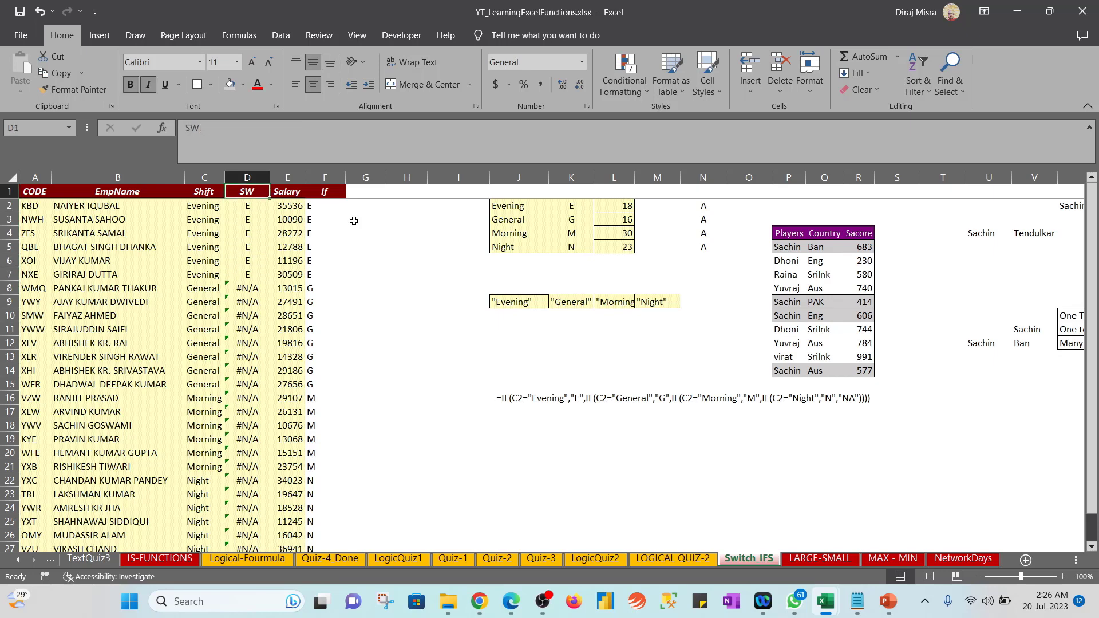
Extend D2's SWITCH formula with the pair "General","G" after "Evening","E"
click(328, 127)
key(BackSpace)
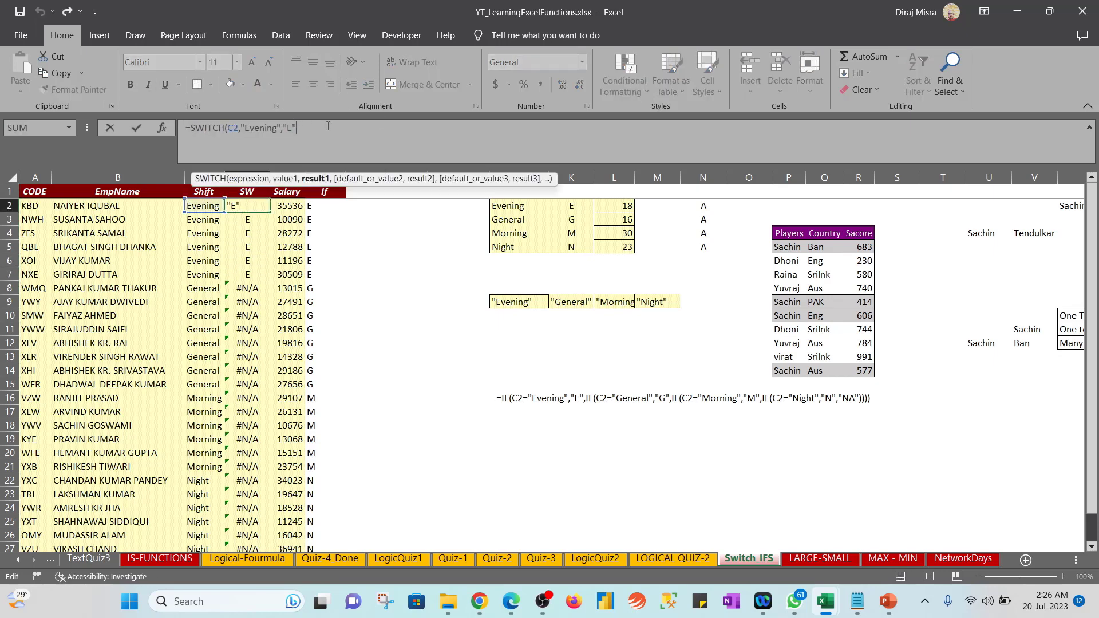
text(,)
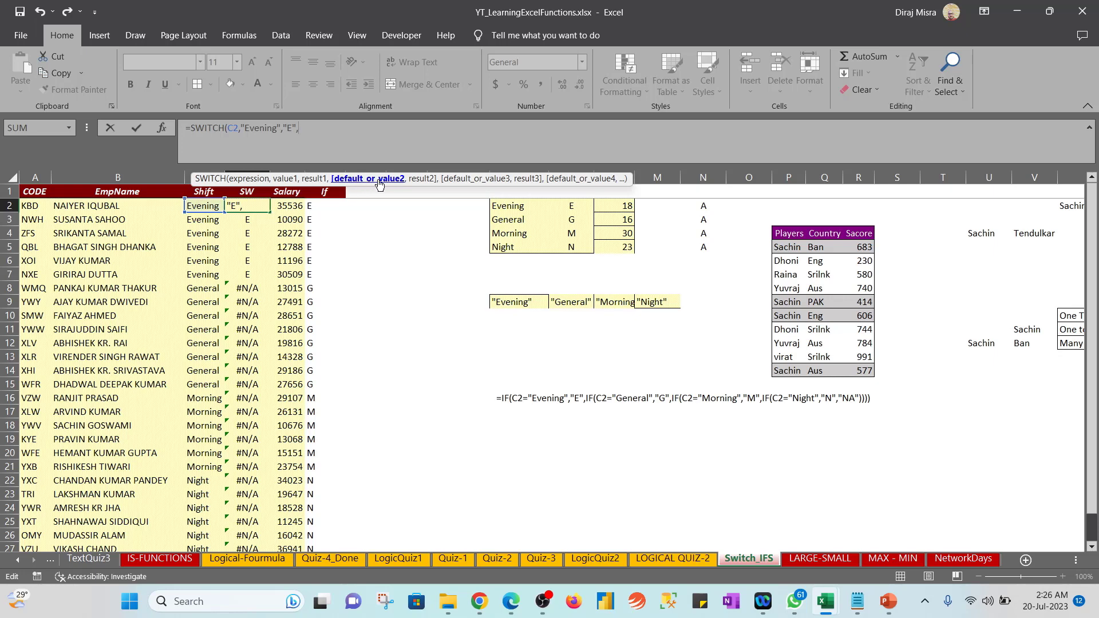
text("General","G)
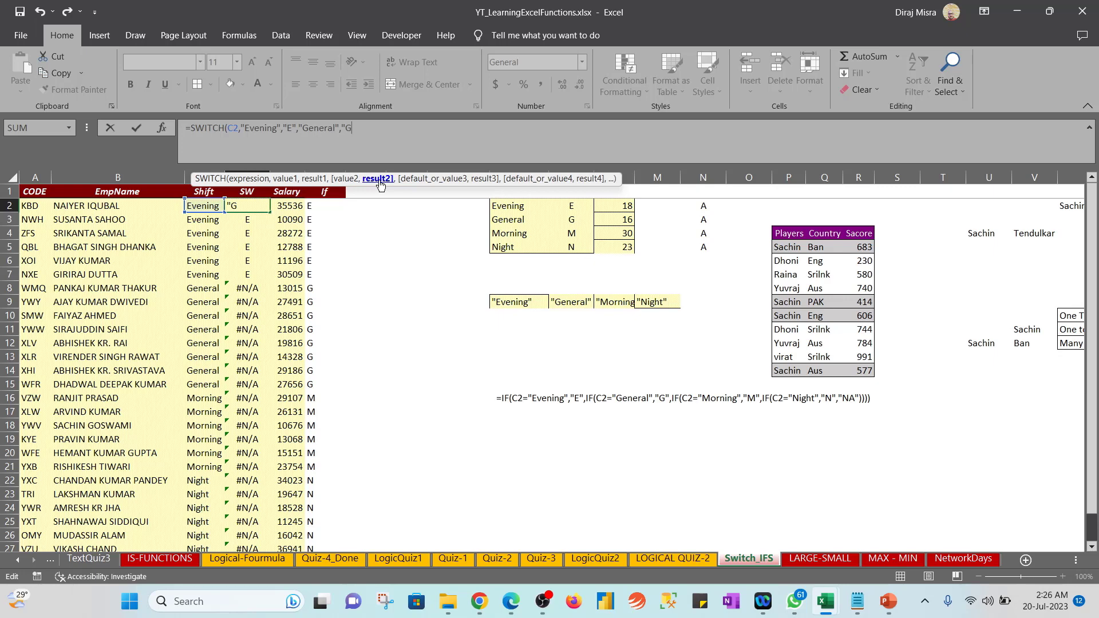
text(",)
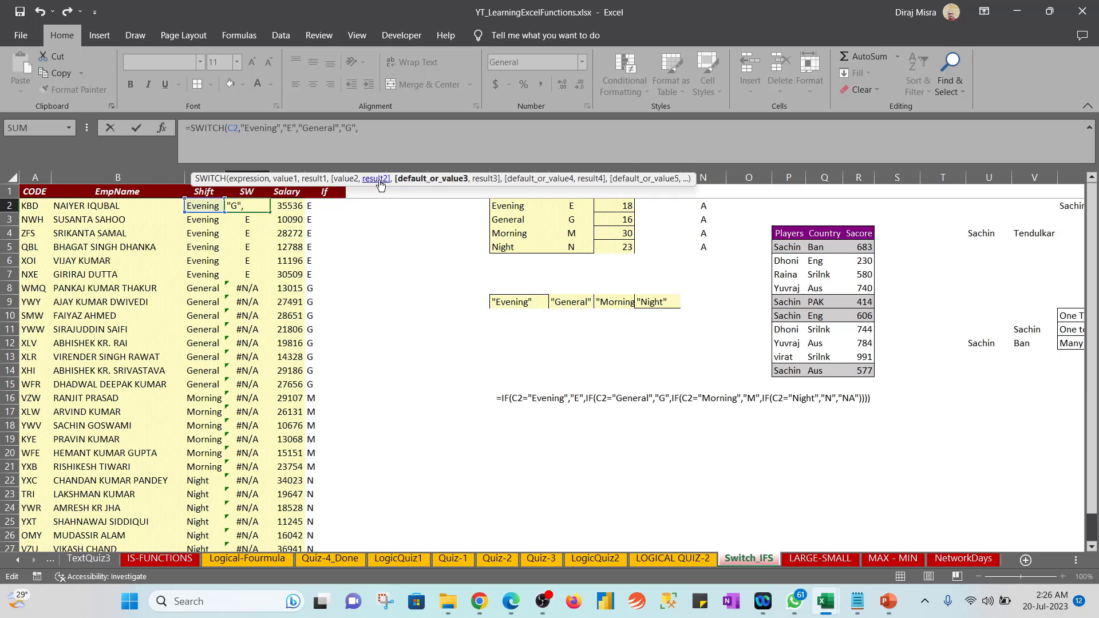
Add the pairs "Morning","M" and "Night","N" to D2's SWITCH formula and enter it
text("Morning","M)
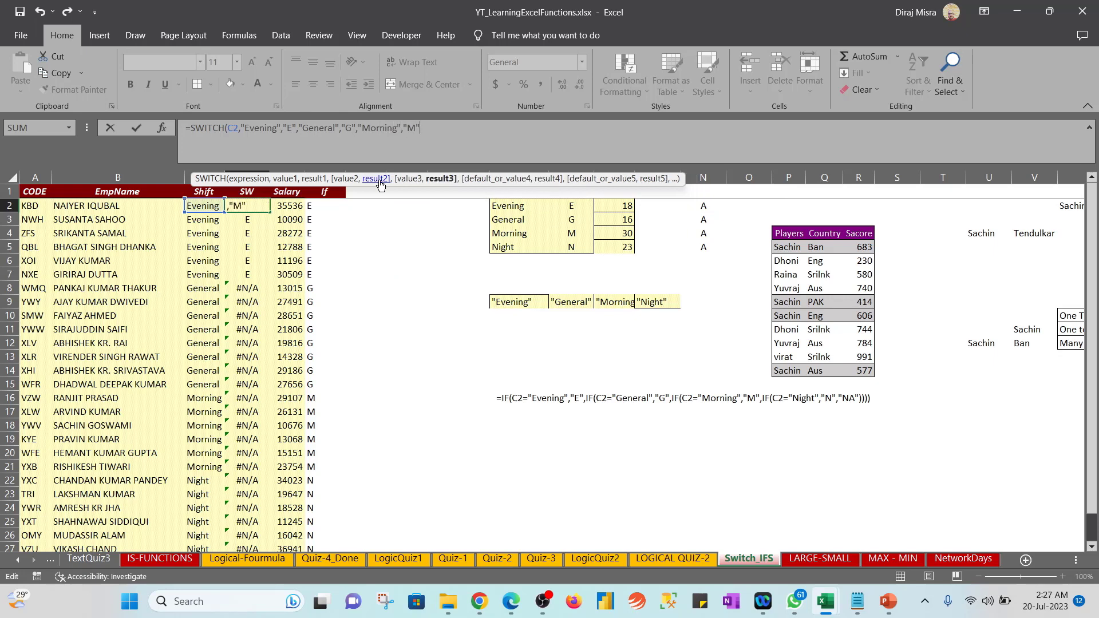
text(","ni)
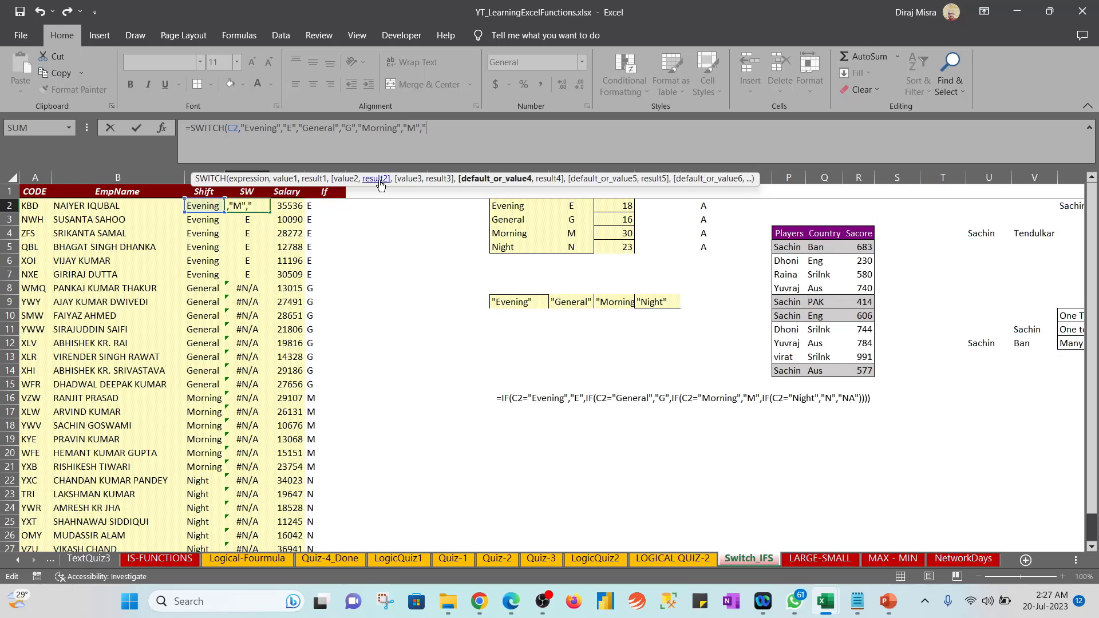
key(BackSpace)
key(BackSpace)
text(Night")
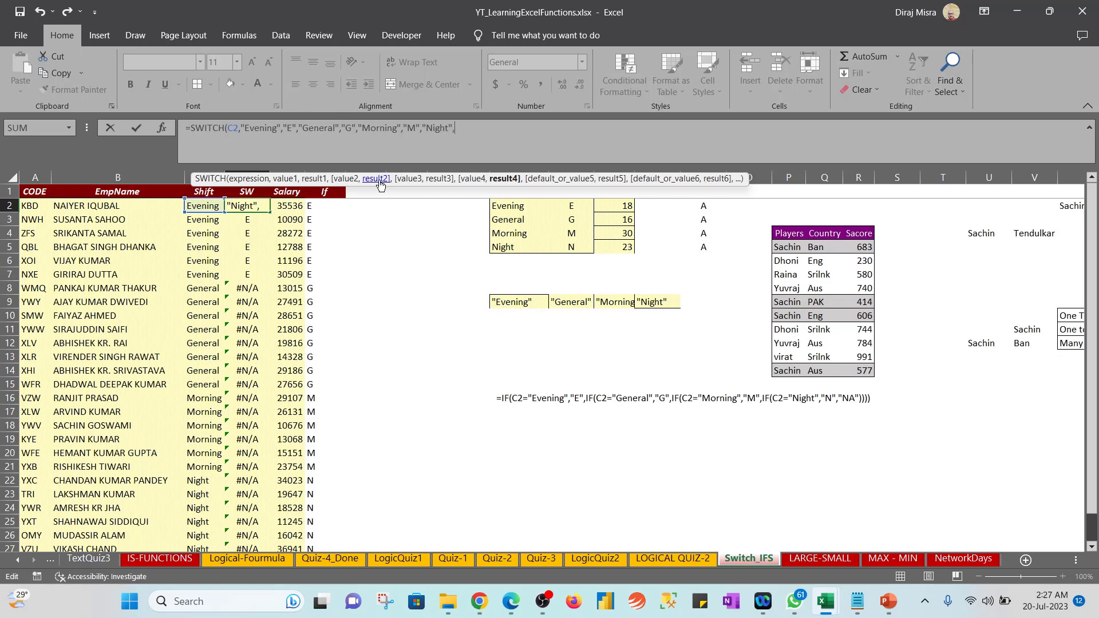
text(,"N")
key(Return)
Copy D2's extended SWITCH formula down the SW column to D27
key(Down)
key(Down)
key(Up)
key(Up)
key(Up)
key(ctrl+c)
key(ctrl+shift+Down)
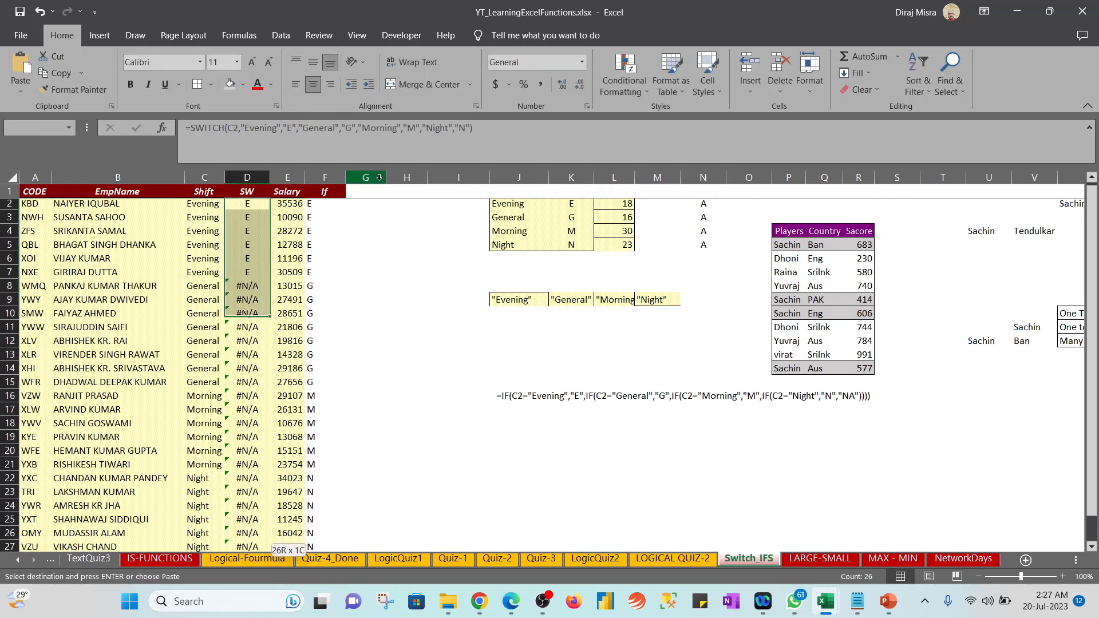
key(Return)
Select cell G2 beside the first result of the If column
key(ctrl+Up)
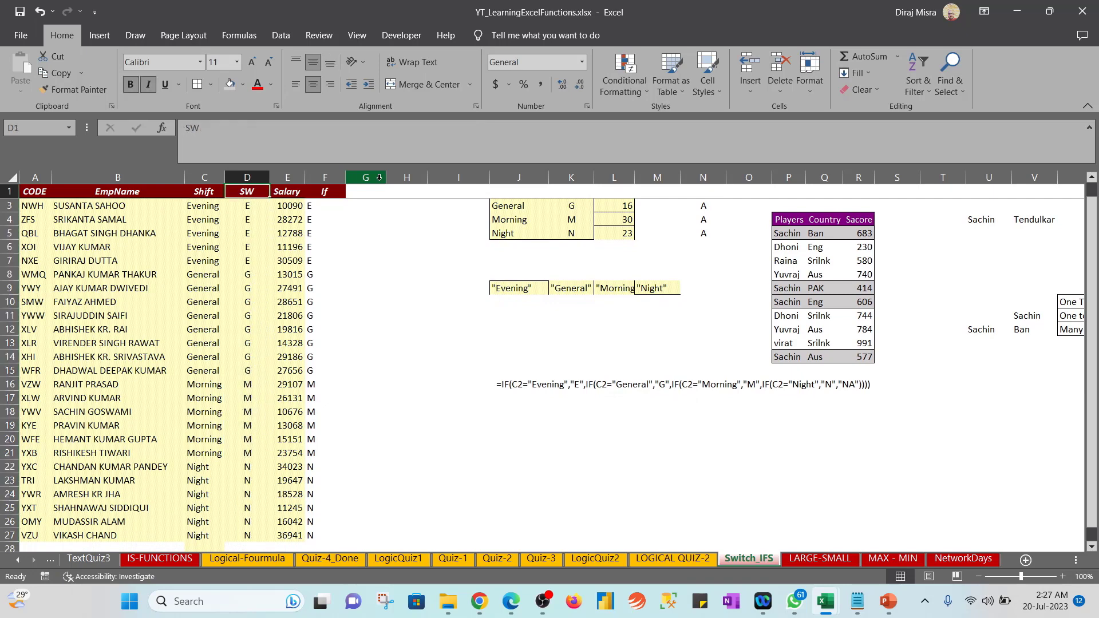
key(Down)
key(Right)
key(Right)
key(Right)
text(=)
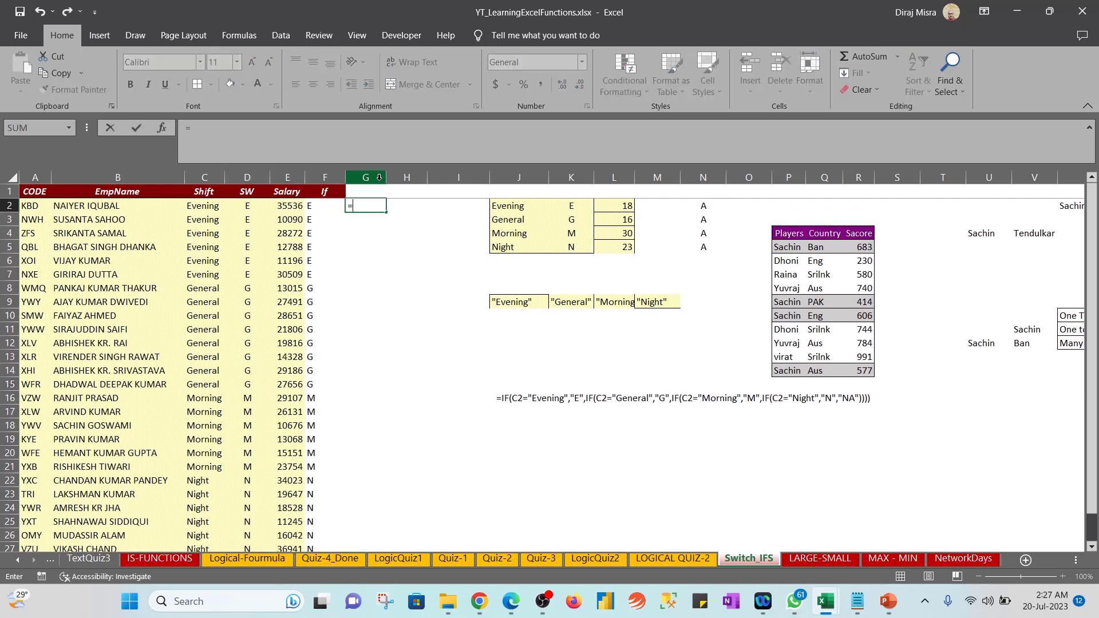
text(=ex)
key(Tab)
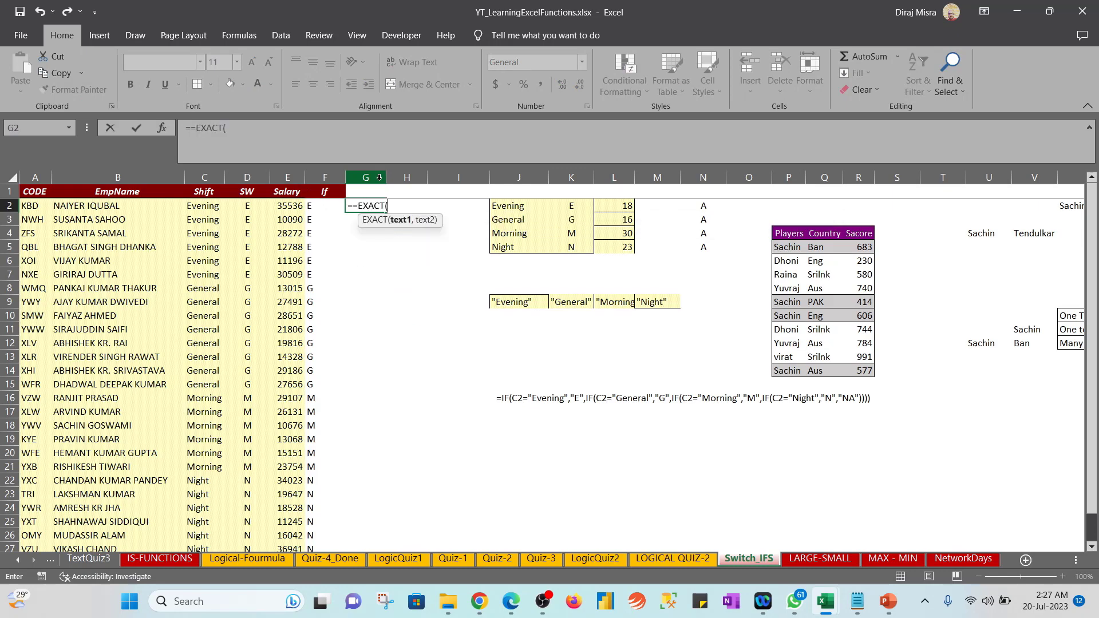
key(Left)
text(=)
key(Left)
key(Left)
key(Left)
key(Left)
key(Right)
key(Return)
key(Return)
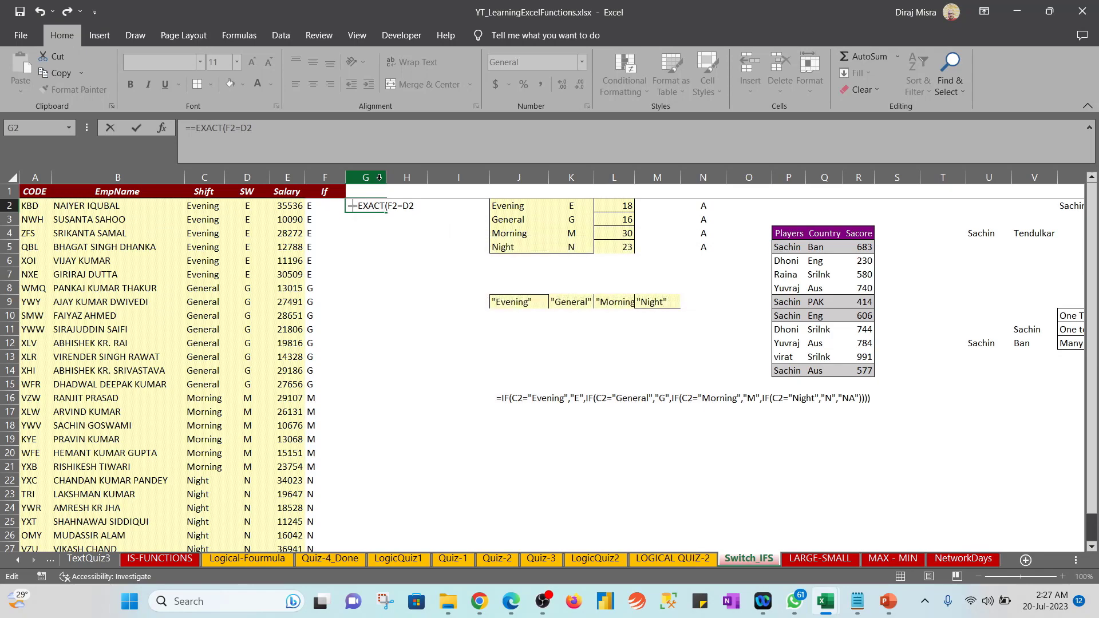
key(Home)
key(Delete)
key(Return)
key(Return)
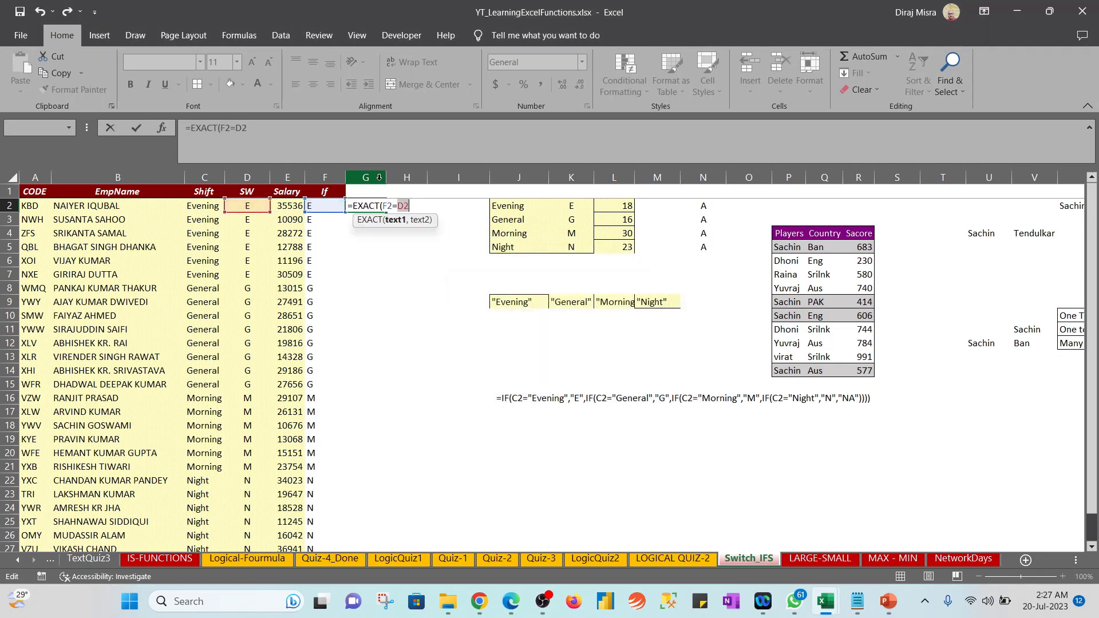
key(Escape)
Enter the formula =EXACT(D2,F2) in G2 to compare the SWITCH and IF results
text(=)
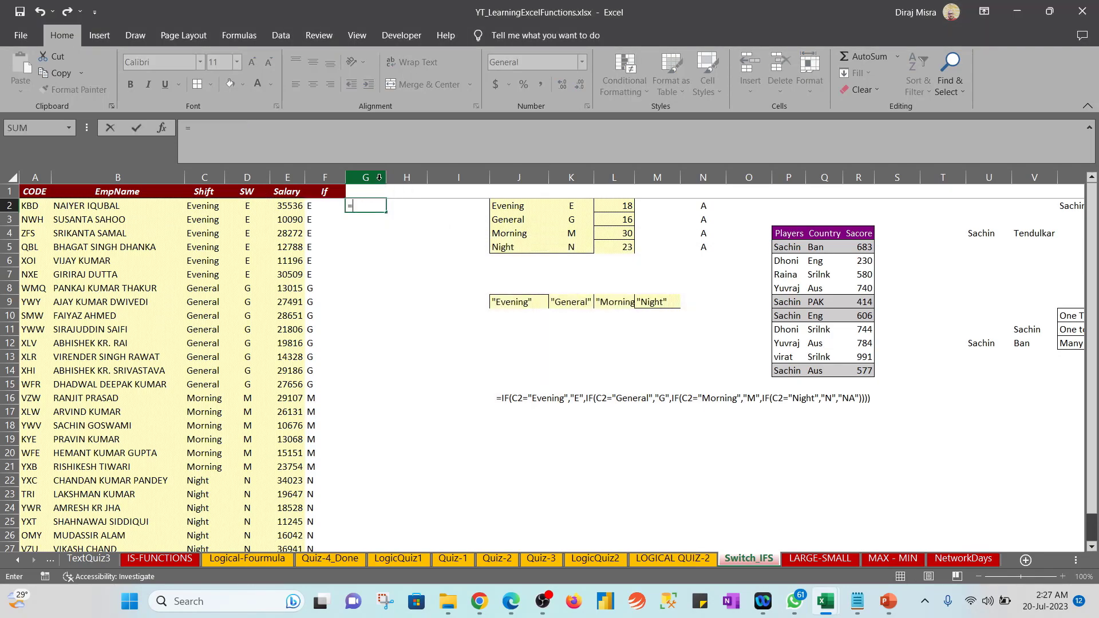
text(ex)
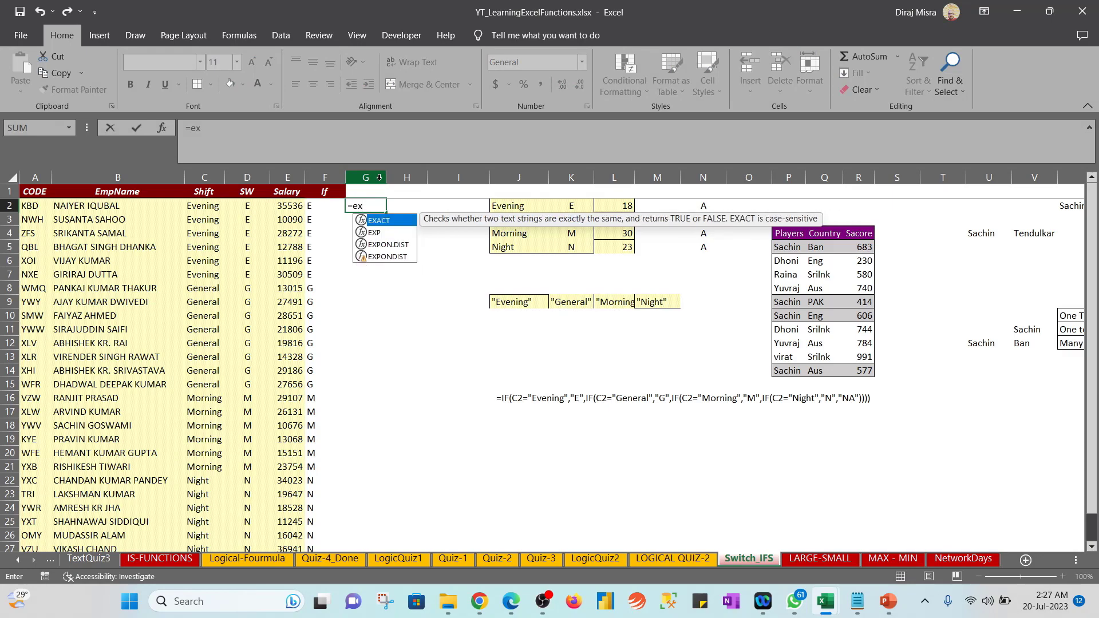
key(Tab)
key(Left)
key(Left)
key(Left)
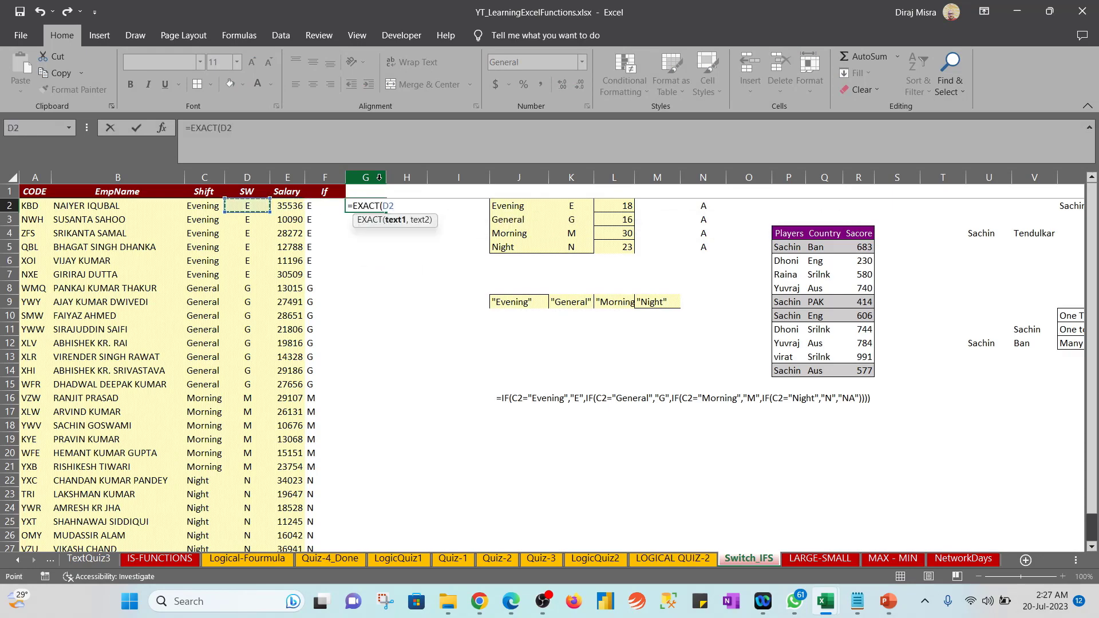
text(,)
key(Left)
text())
key(Return)
key(Up)
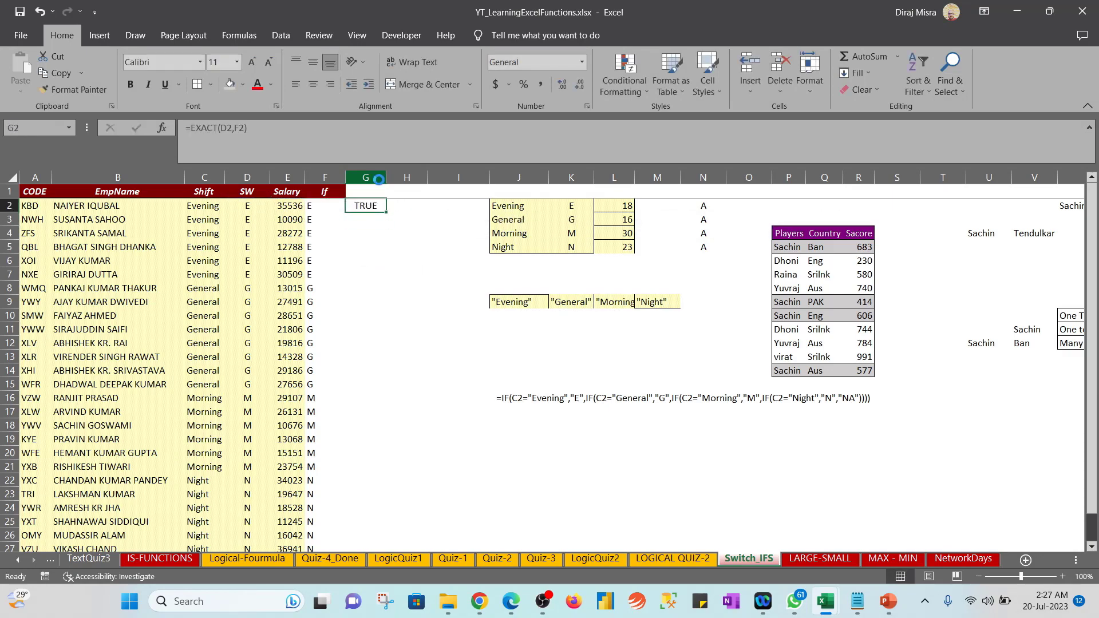
Copy G2's EXACT formula down column G to G27, alongside the last employee row
key(ctrl+c)
key(Left)
key(ctrl+Down)
key(Right)
key(ctrl+shift+Up)
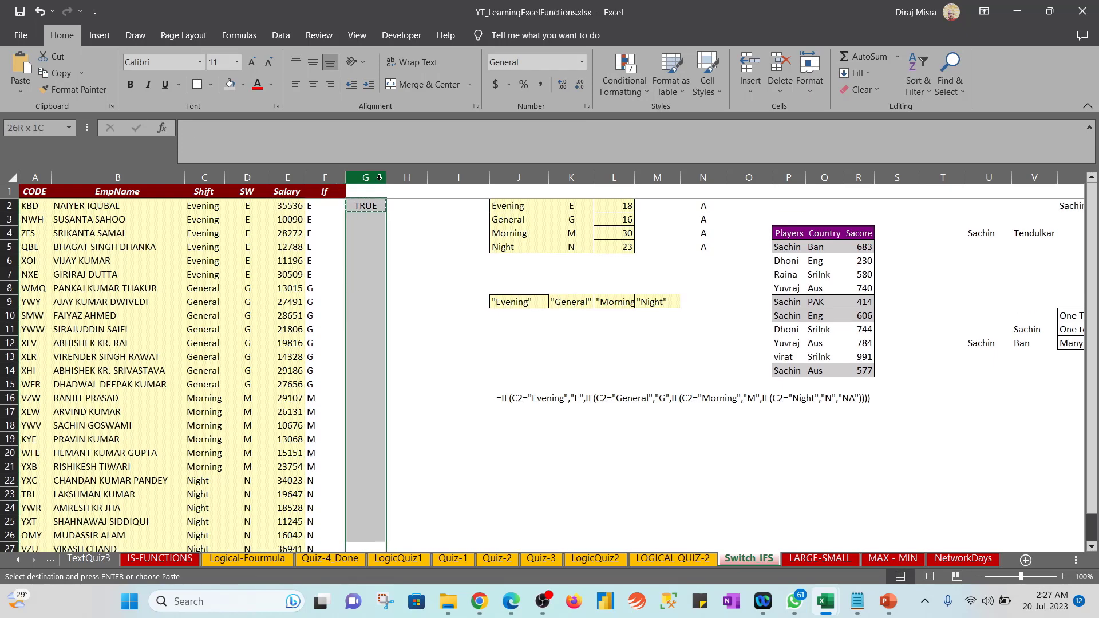
key(ctrl+v)
key(Up)
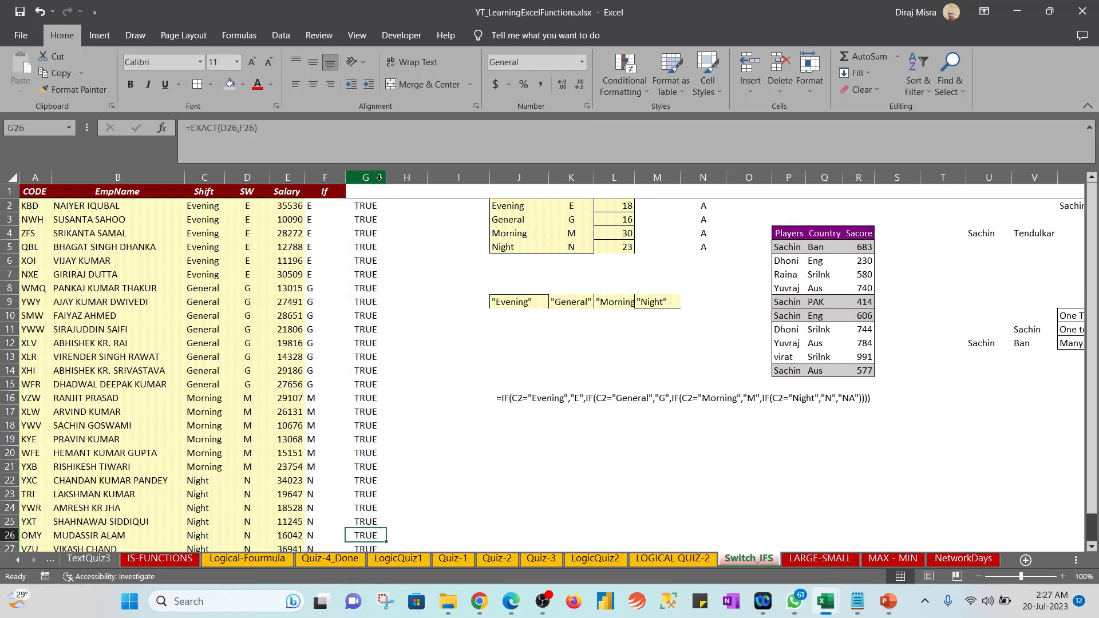
Search the comparison results in G2:G27 for "false" and close the search
key(ctrl+Up)
key(ctrl+shift+Down)
key(ctrl+f)
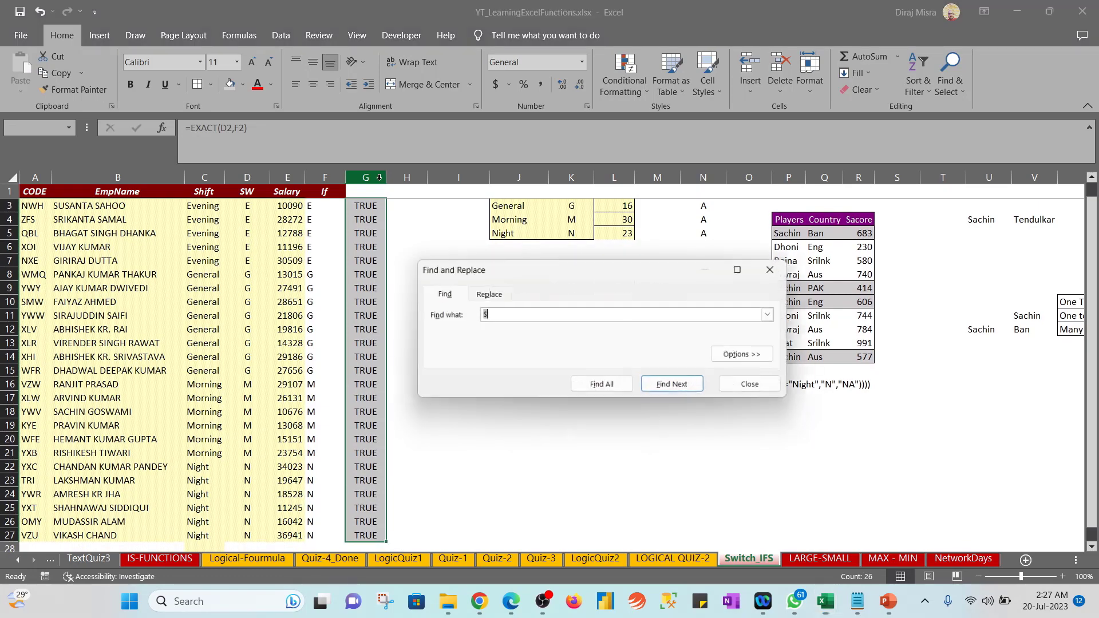
text(false)
key(Return)
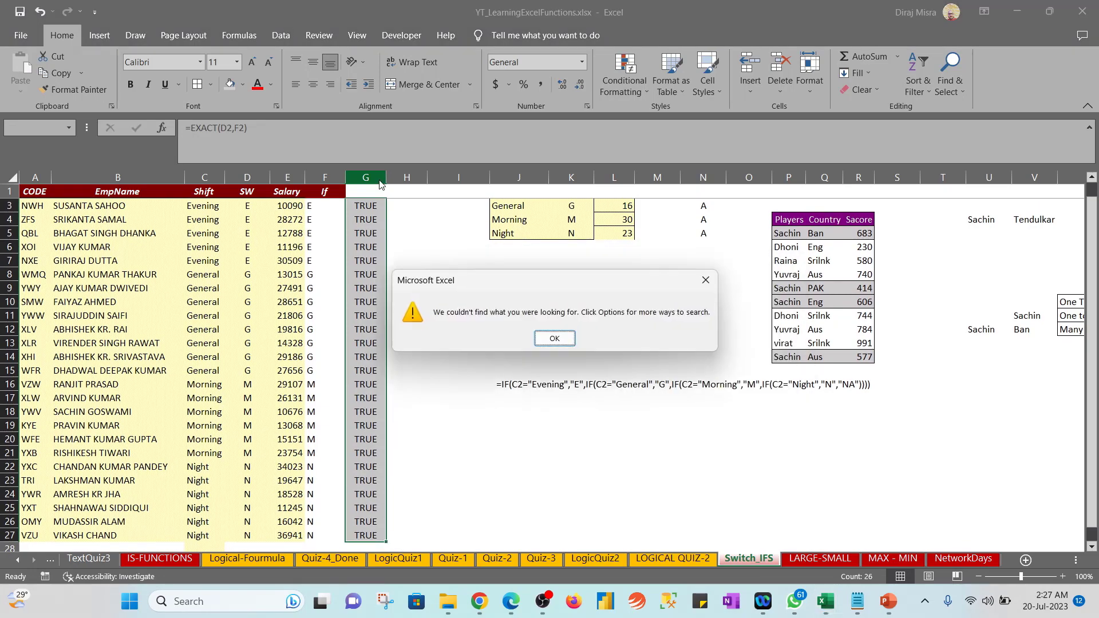
key(Return)
key(Escape)
Centre the If column values in F2:F27 horizontally
key(Up)
key(Down)
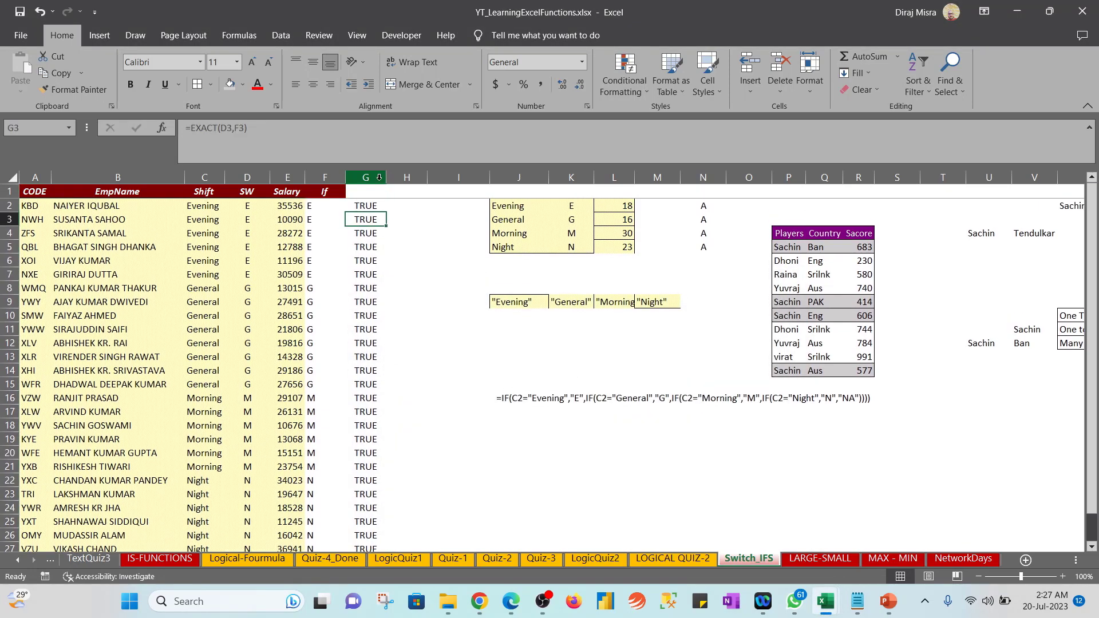
key(Left)
key(ctrl+shift+Down)
key(alt+h)
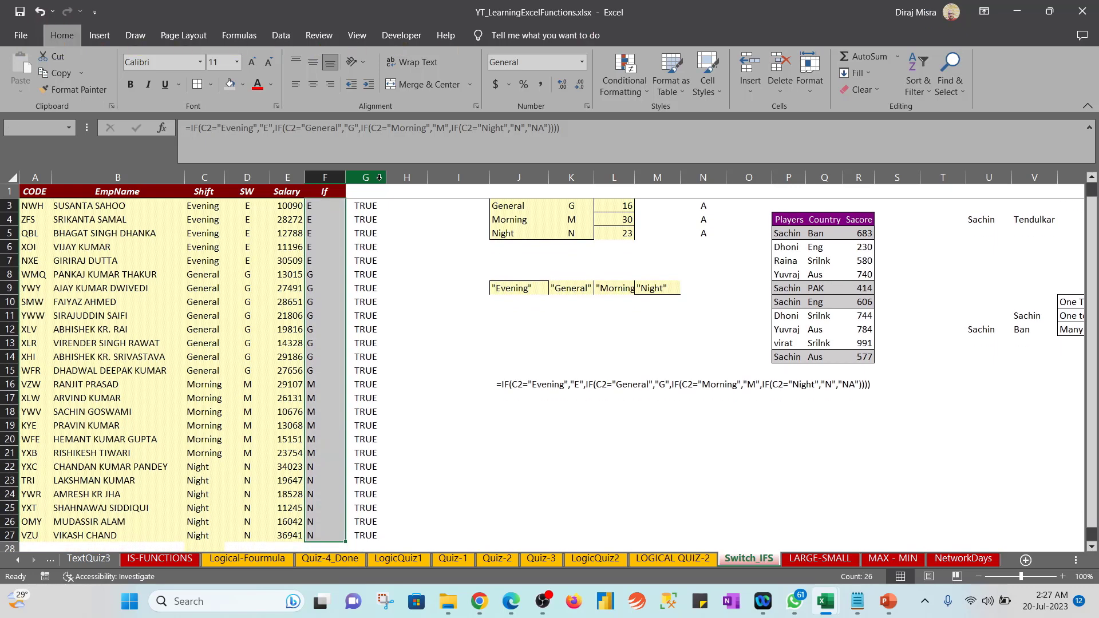
key(a)
key(c)
key(Up)
key(Down)
Copy the full text of D2's SWITCH formula and place it as plain text in J19
key(Left)
key(Left)
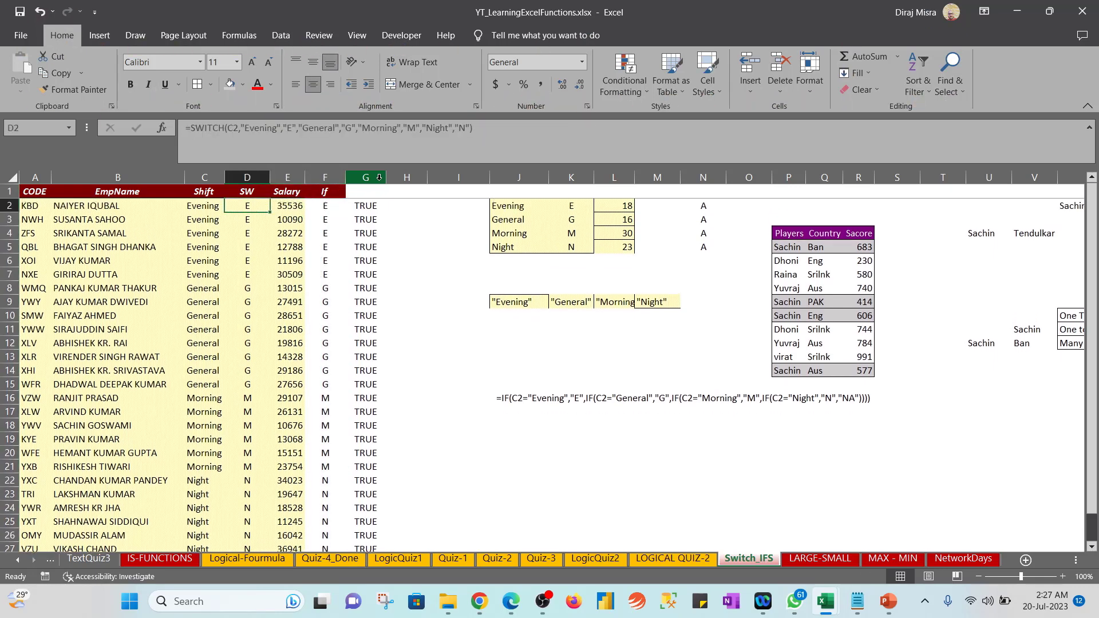
key(F2)
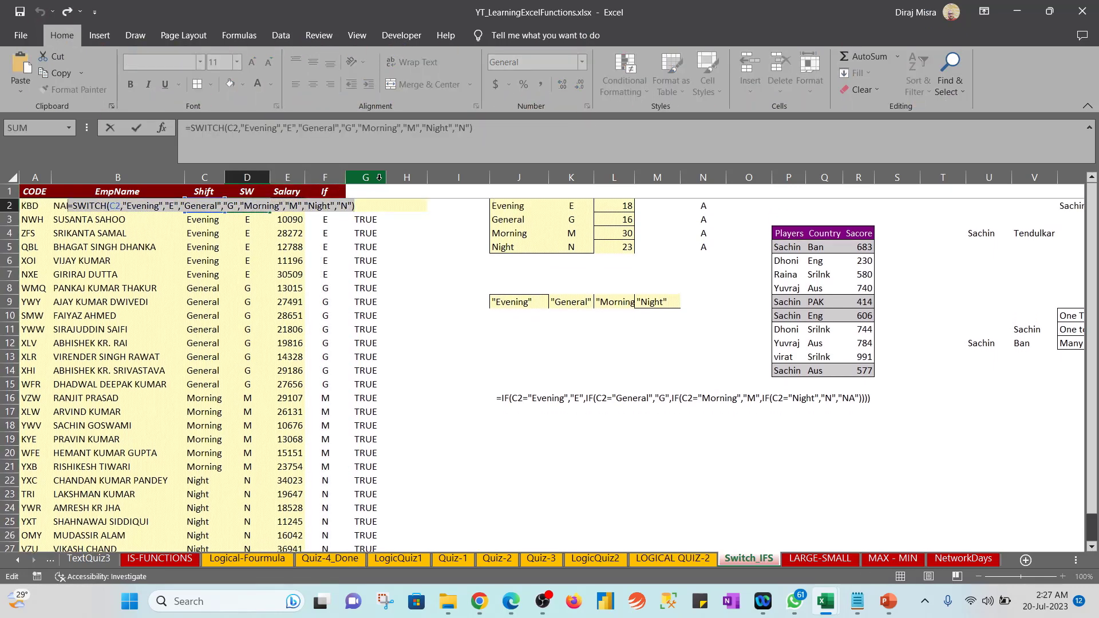
key(Escape)
key(Right)
key(Right)
key(Right)
key(Right)
key(Right)
key(Right)
key(Down)
key(Down)
key(Down)
key(Down)
key(Down)
key(Down)
key(Down)
key(Down)
key(Down)
key(Down)
key(Down)
key(Down)
key(Down)
key(Down)
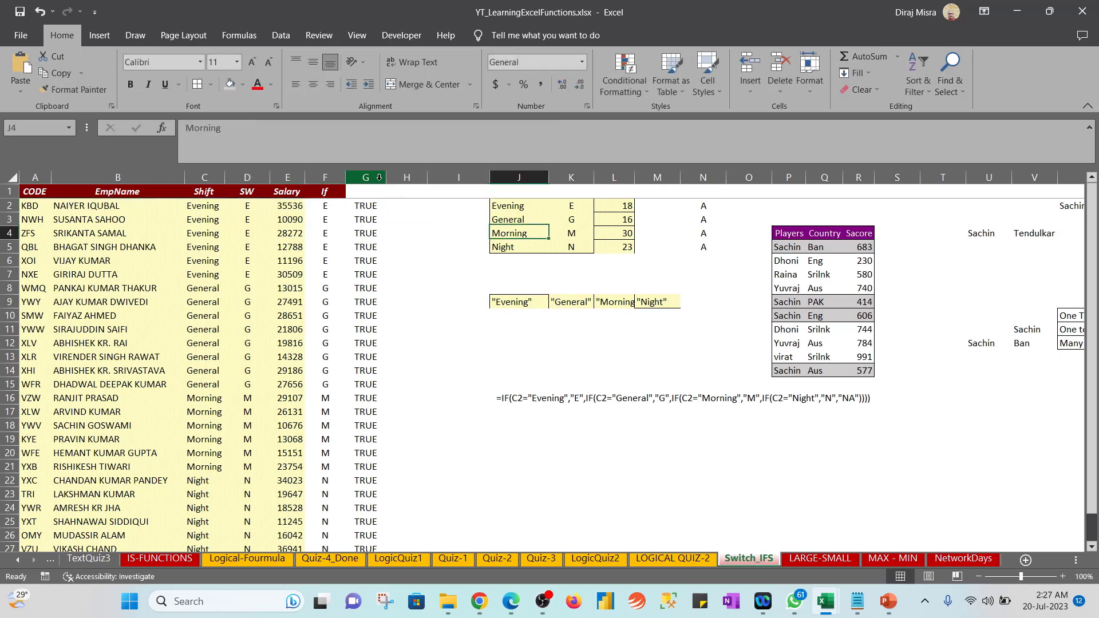
key(Down)
key(Down)
key(Down)
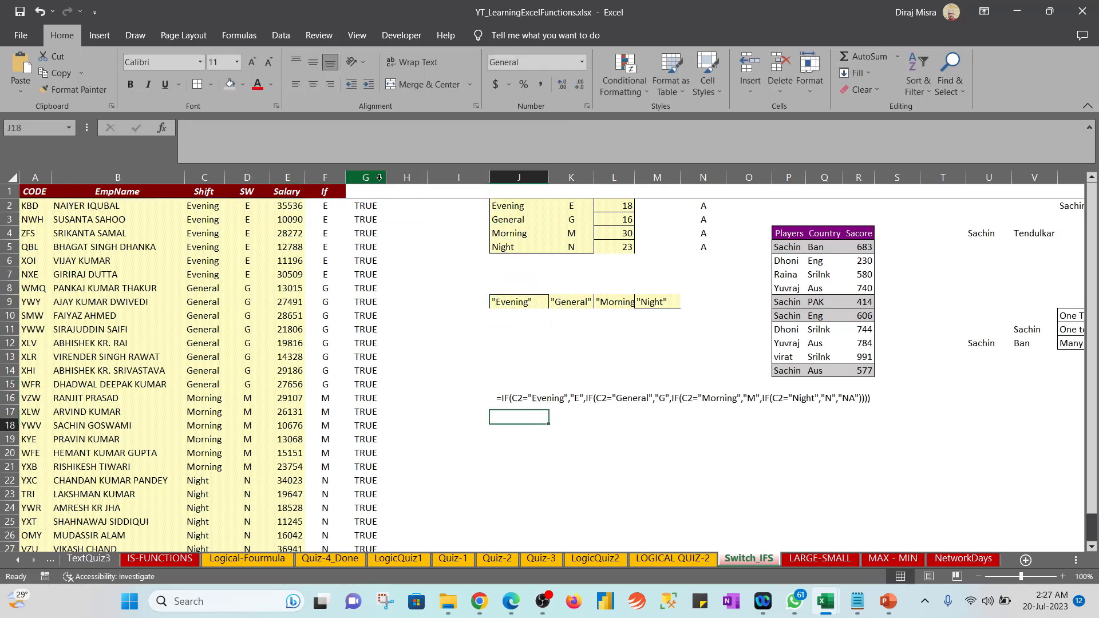
key(ctrl+v)
key(Down)
key(Up)
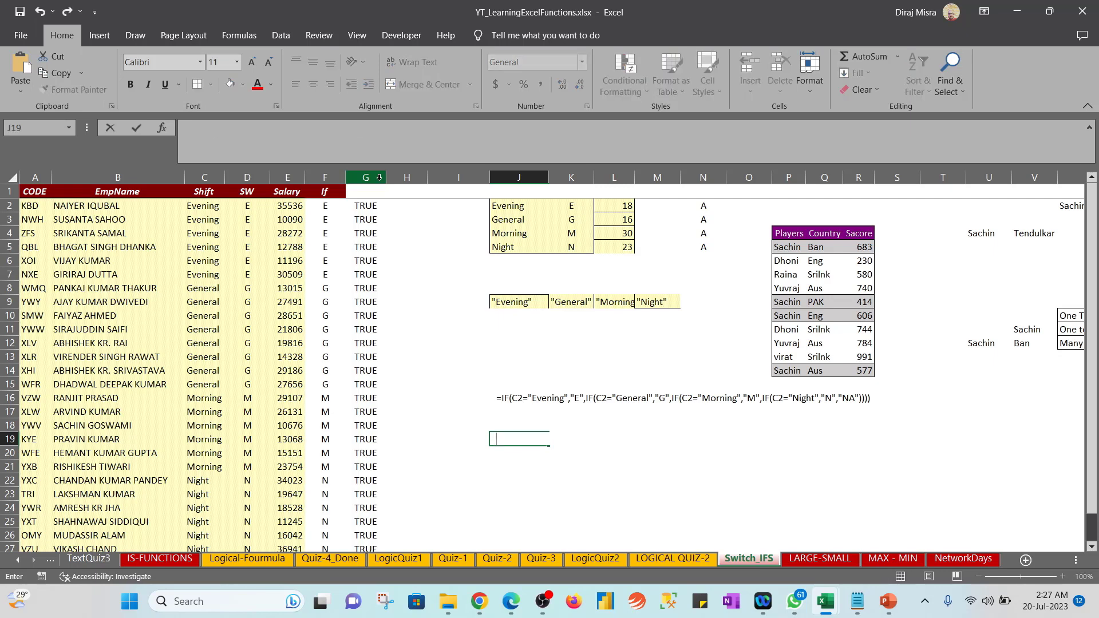
text(=SWITCH(C2,"Evening","E","General","G","Morning","M","Night","N"))
key(Return)
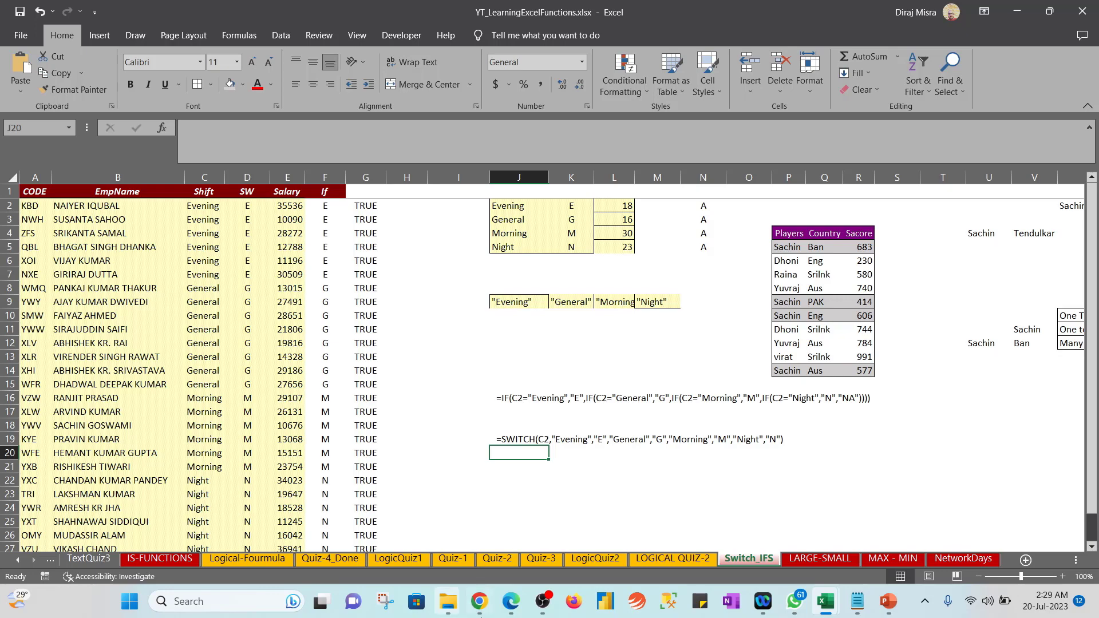
Close the Edge window with the ChatGPT conversation and the Chrome tab with the Ablebits Excel SWITCH article
click(511, 601)
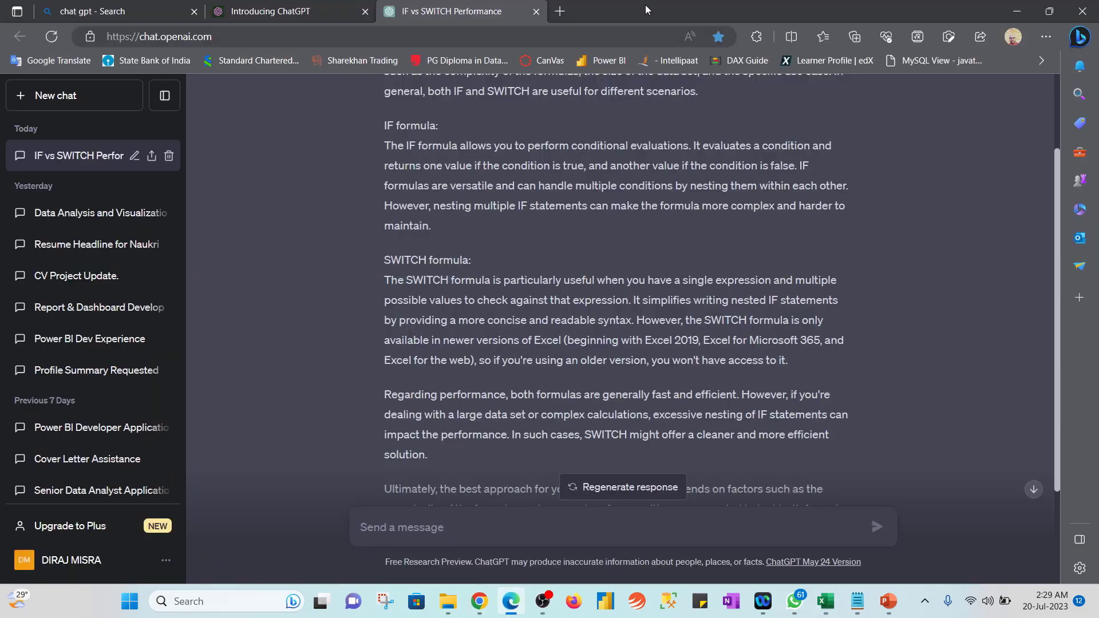
click(1083, 14)
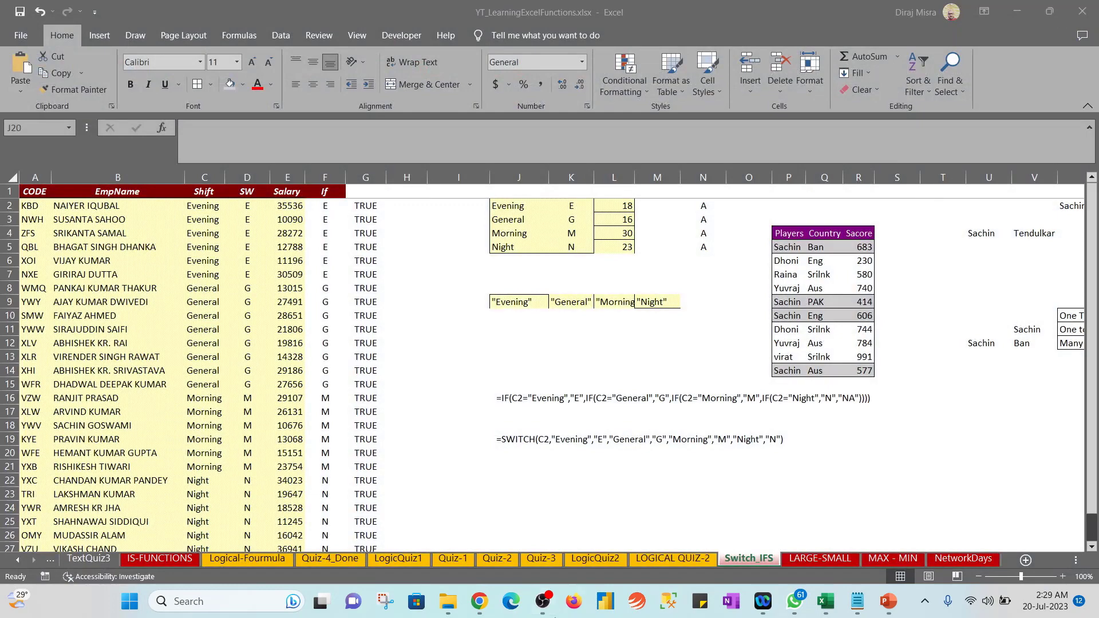
click(480, 601)
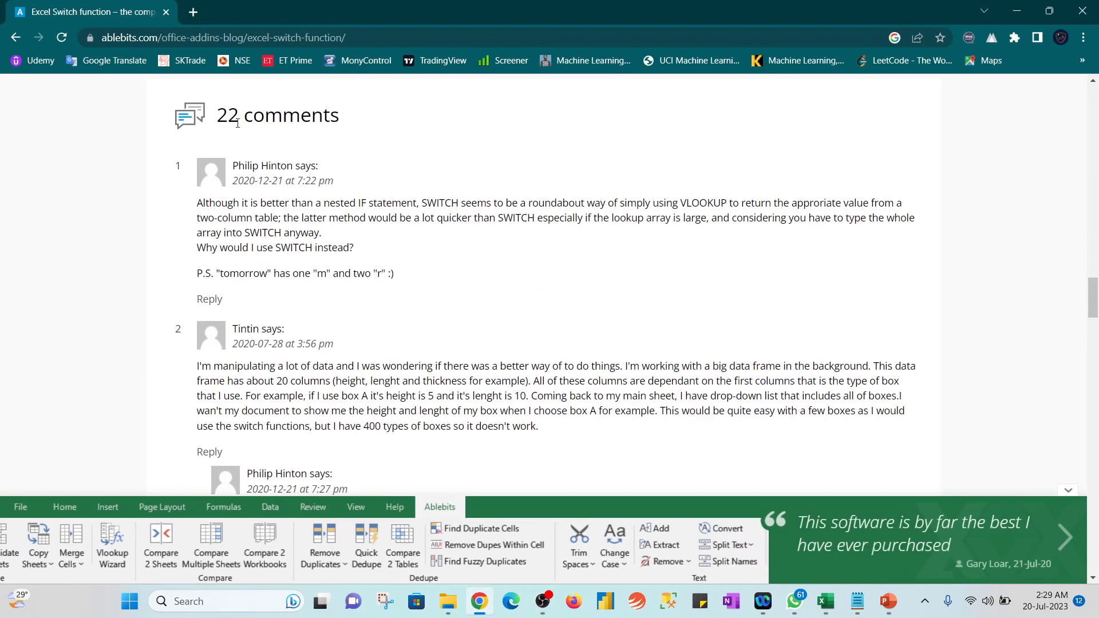
click(167, 13)
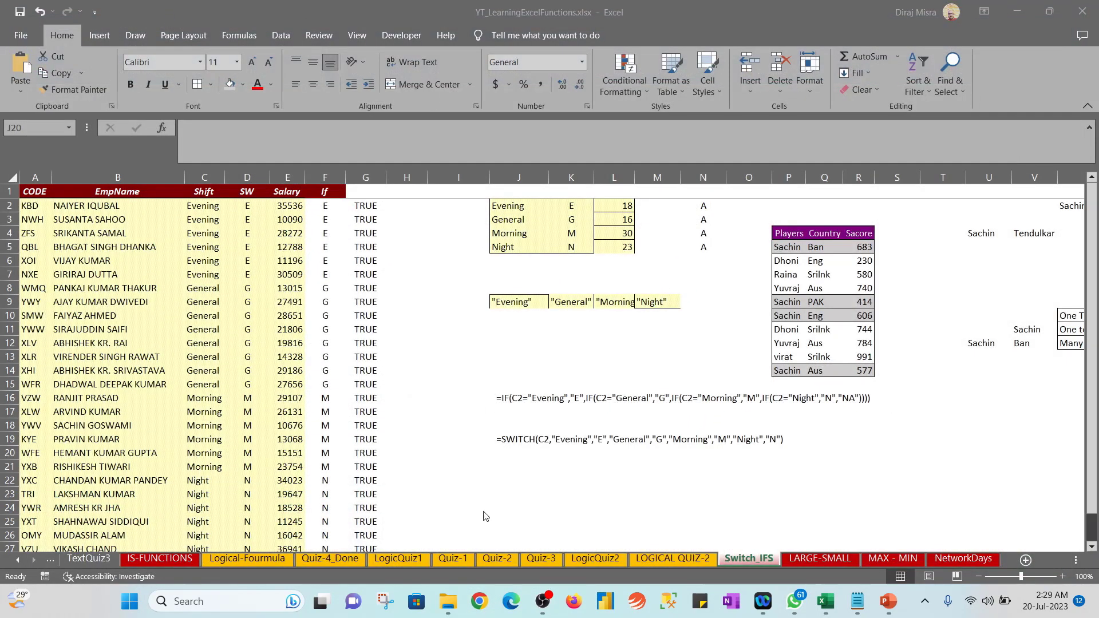
Open ChatGPT in the Edge browser by searching for "chat gpt"
click(519, 605)
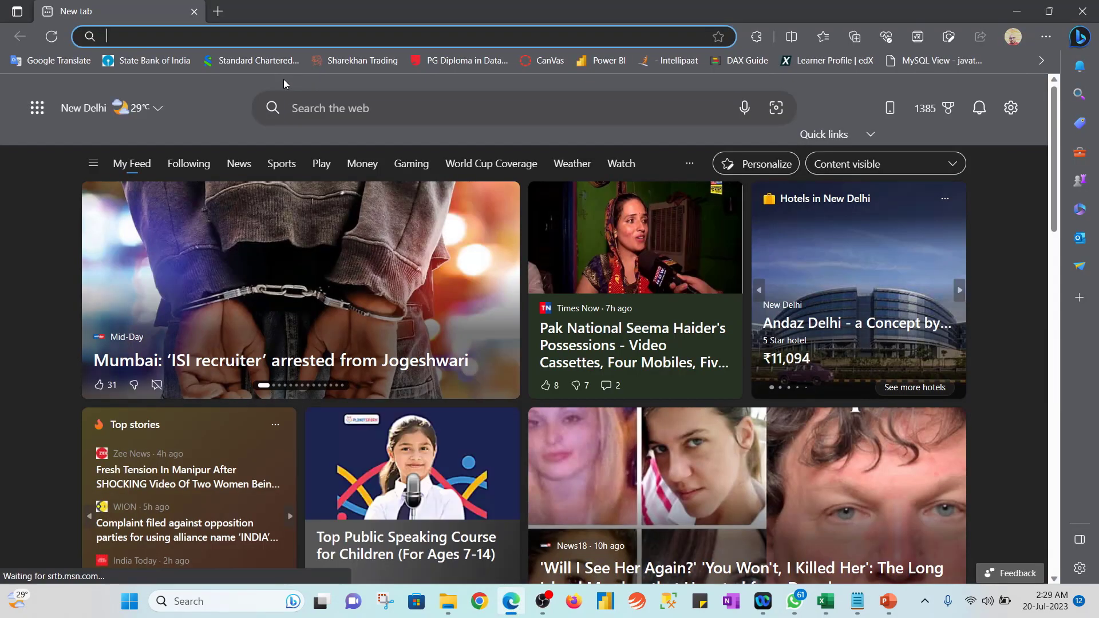
text(chat)
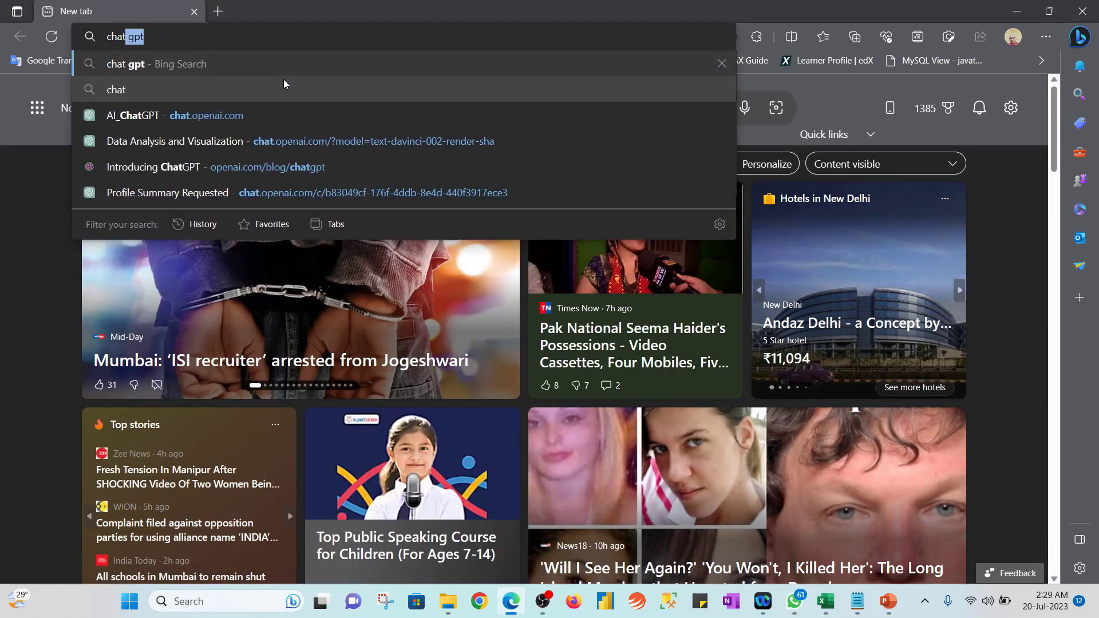
key(Return)
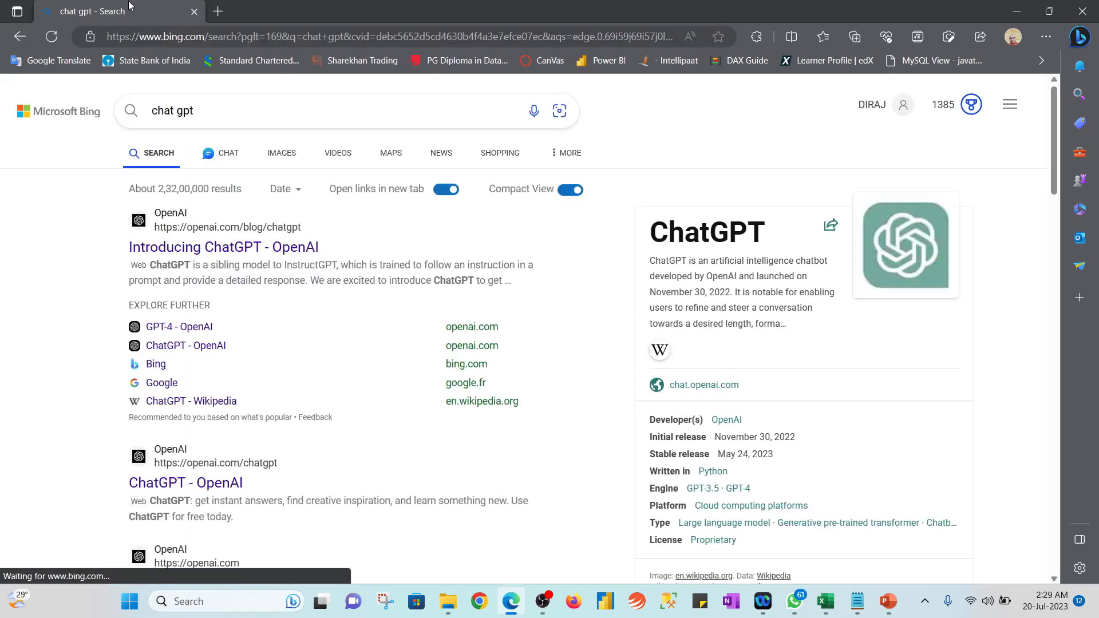
click(183, 251)
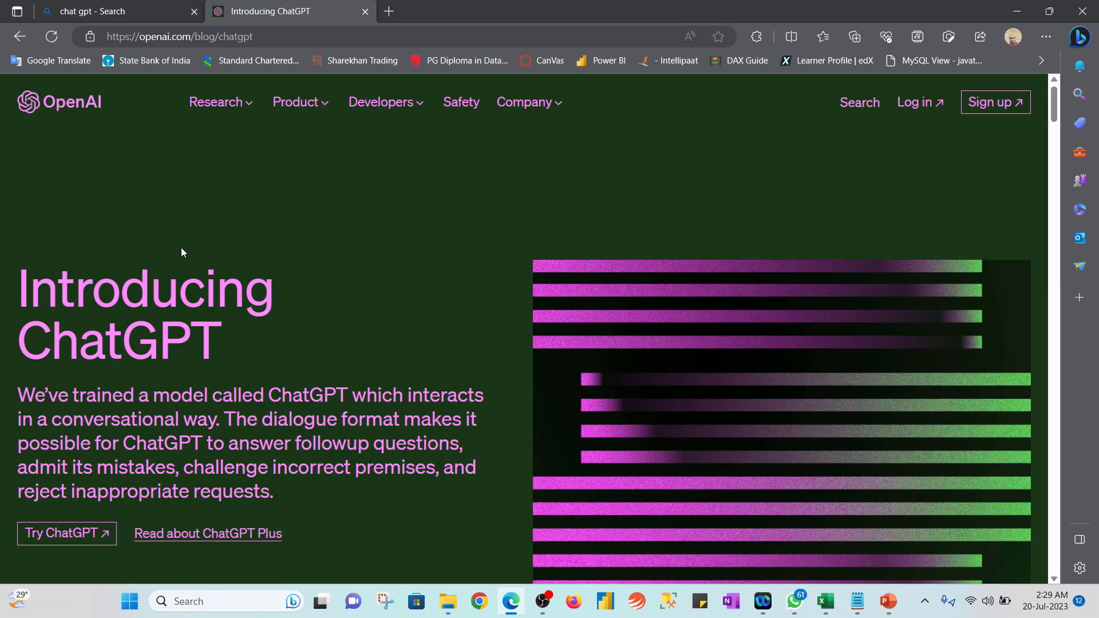
click(55, 537)
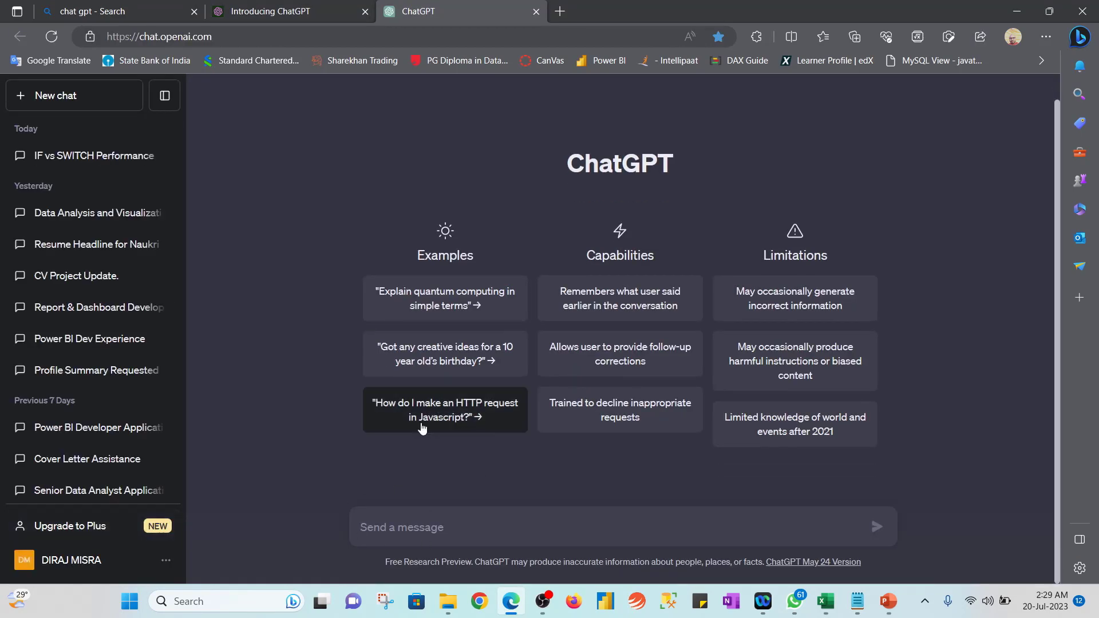
text(laff)
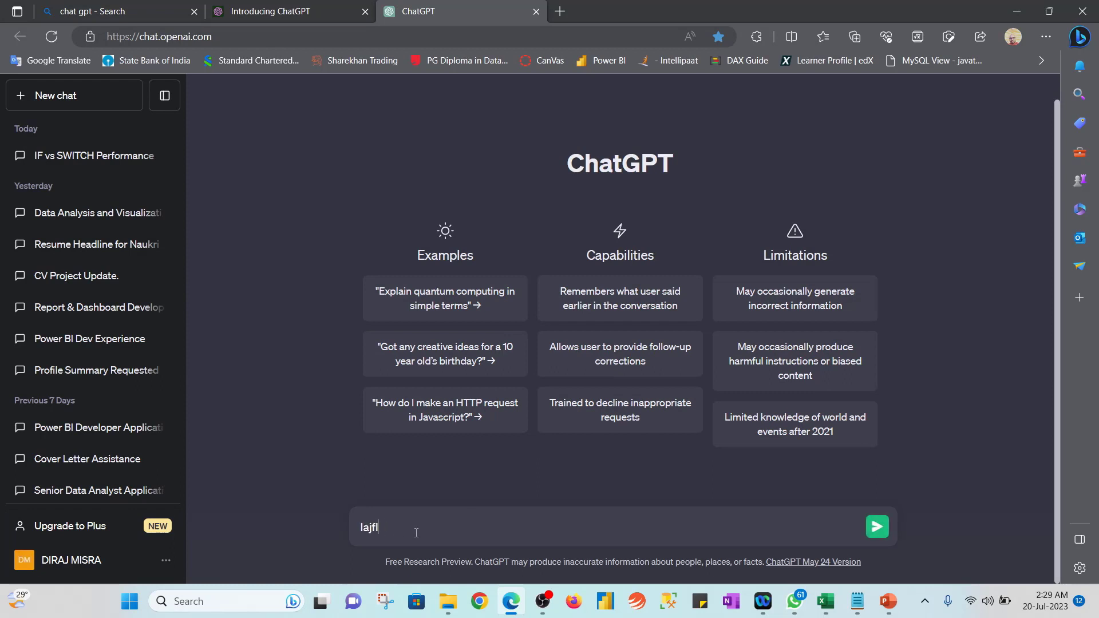
key(BackSpace)
key(BackSpace)
key(BackSpace)
key(BackSpace)
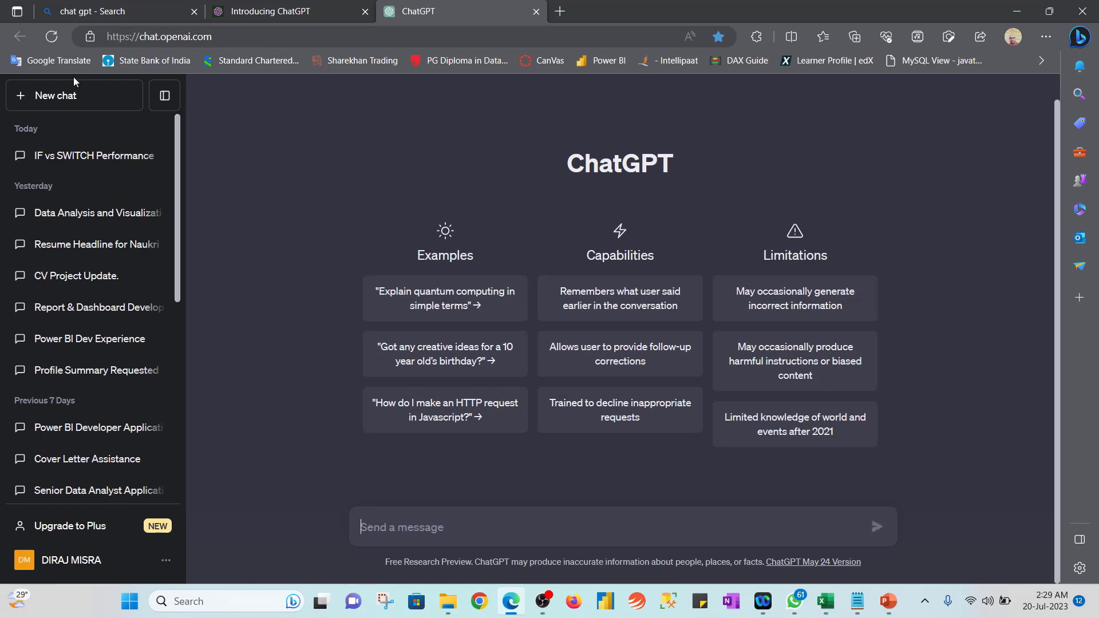
Start a new chat and ask "If vs switch formula which one can give better performance"
click(73, 97)
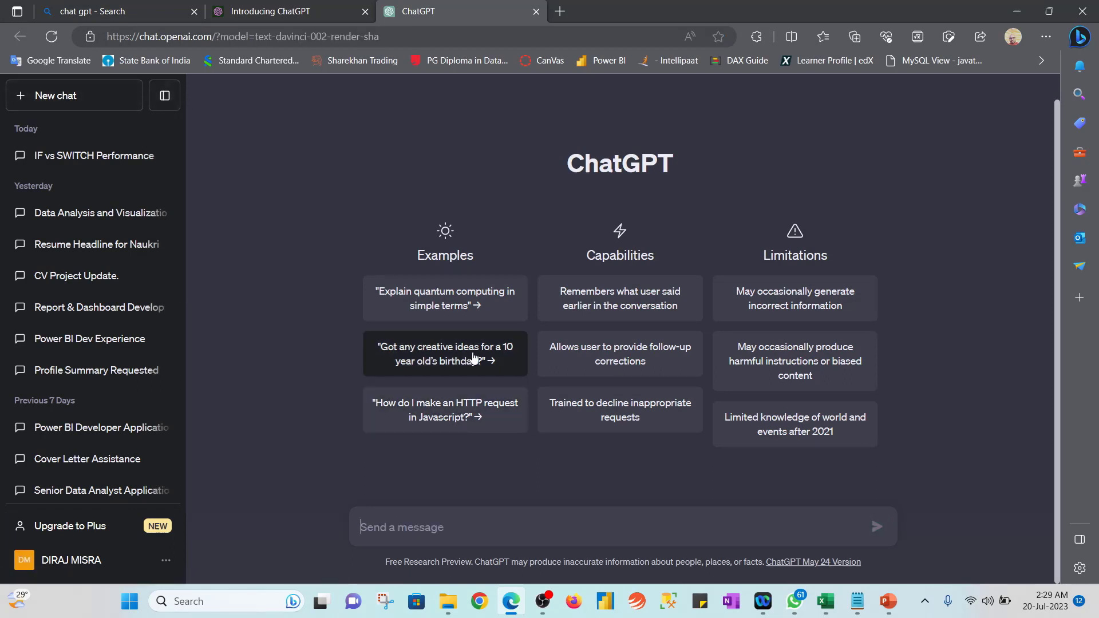
text(If no)
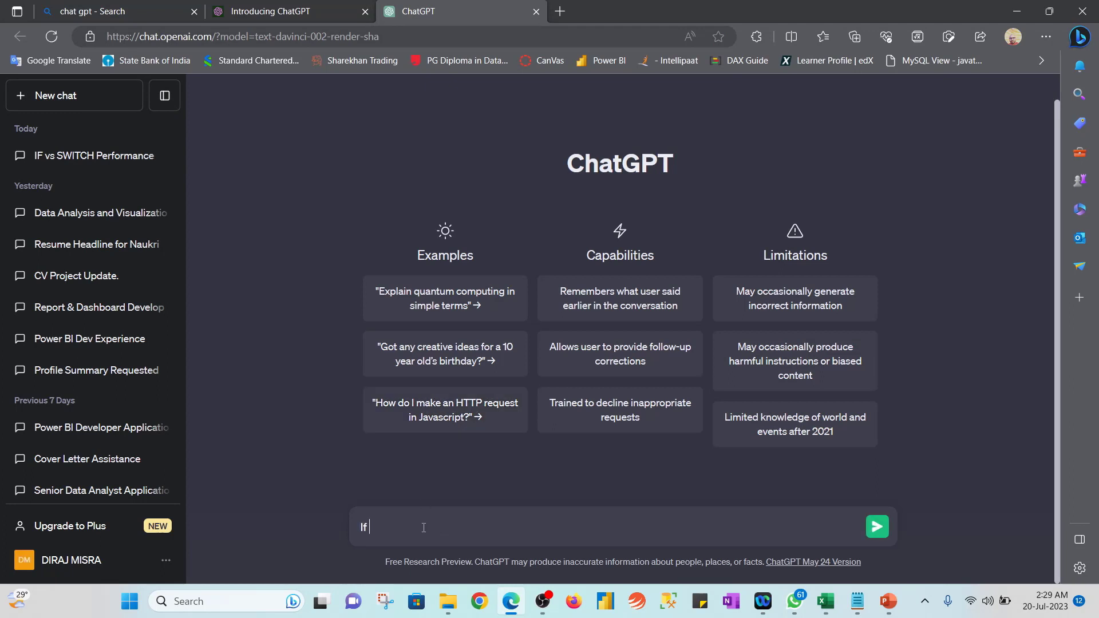
key(BackSpace)
key(BackSpace)
text(or)
key(BackSpace)
text(vs switch formula which one )
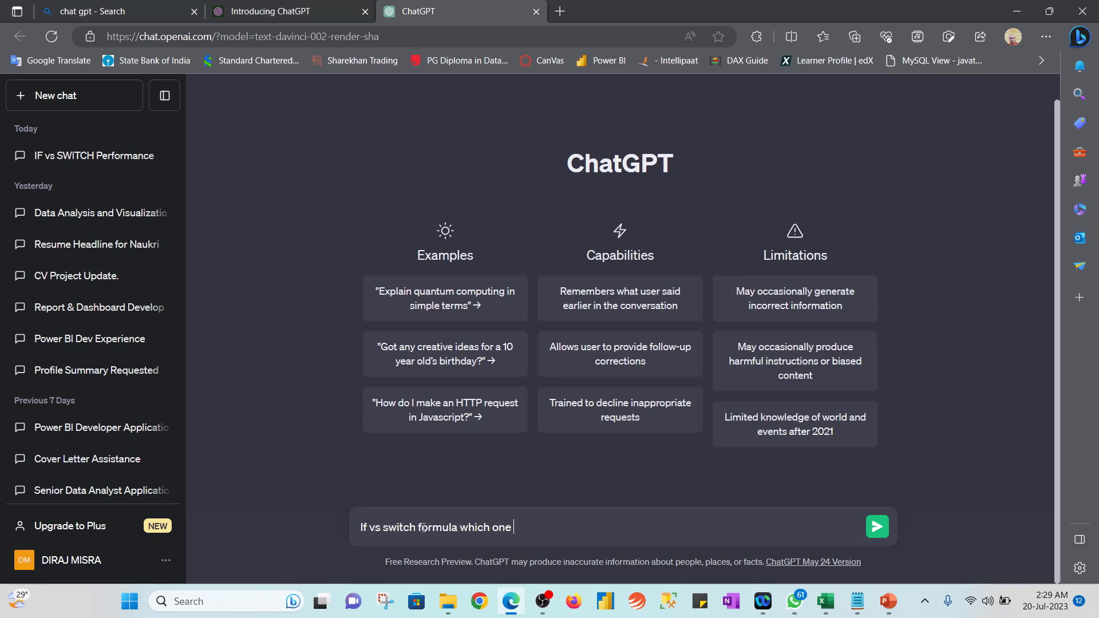
text(can give better ,per)
key(BackSpace)
key(BackSpace)
key(BackSpace)
text(performance)
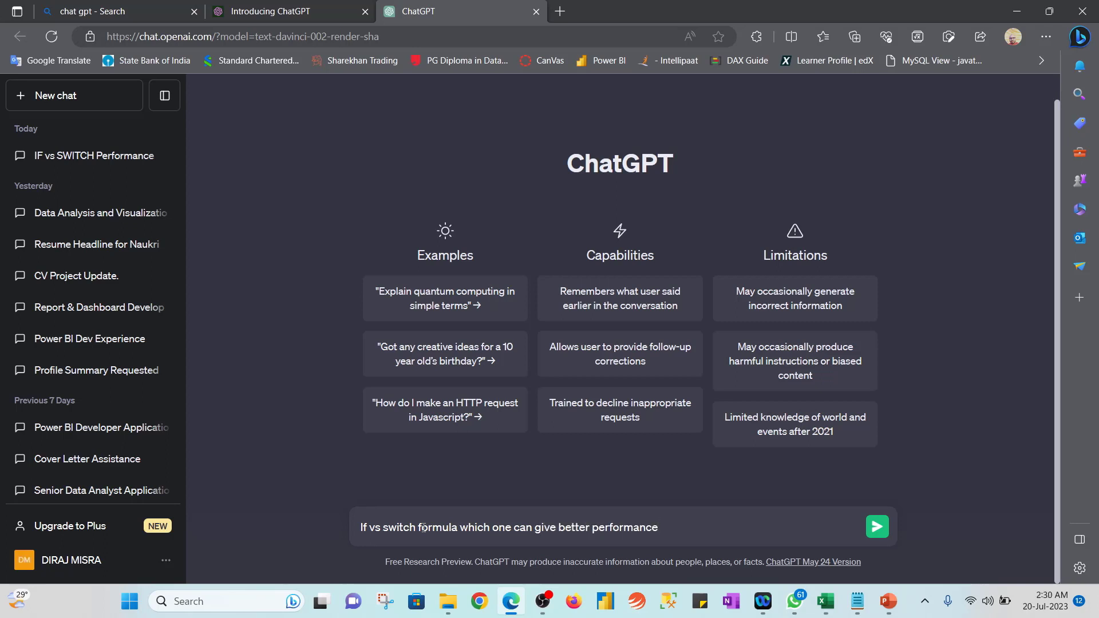
key(ctrl+a)
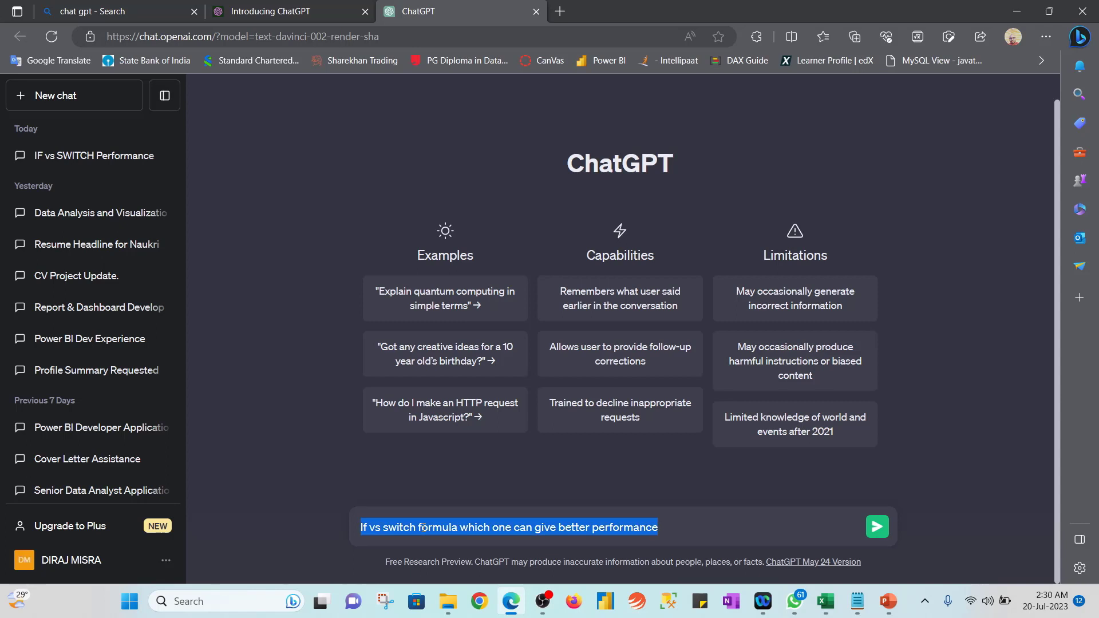
key(Return)
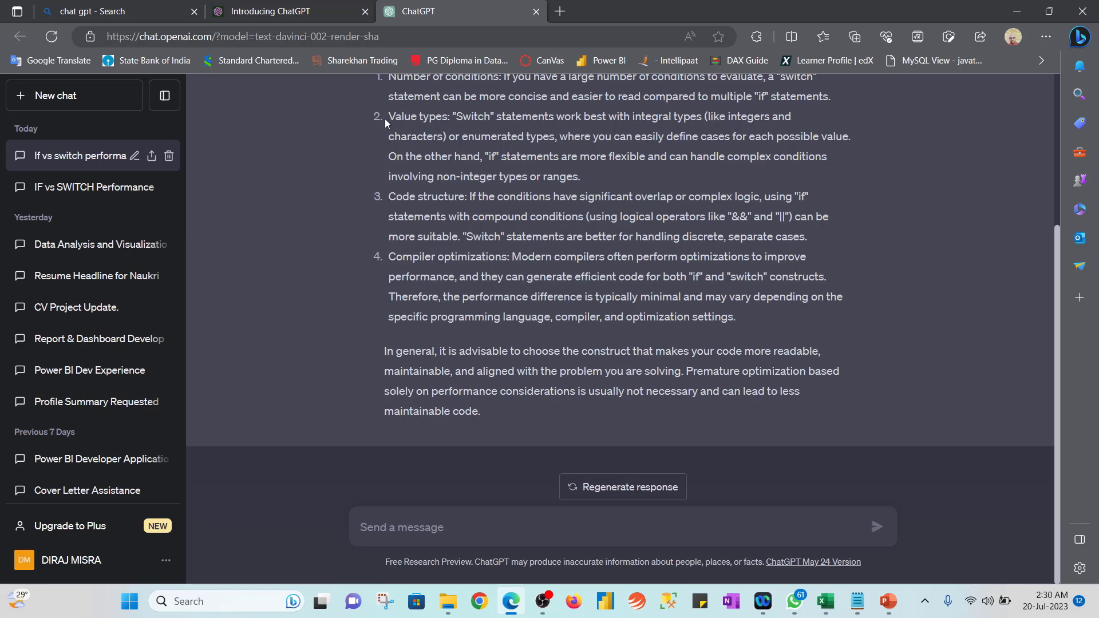
Read ChatGPT's answer and the earlier "IF vs SWITCH Performance" conversation, and return to the Excel workbook
drag(385, 118, 417, 122)
drag(472, 236, 723, 240)
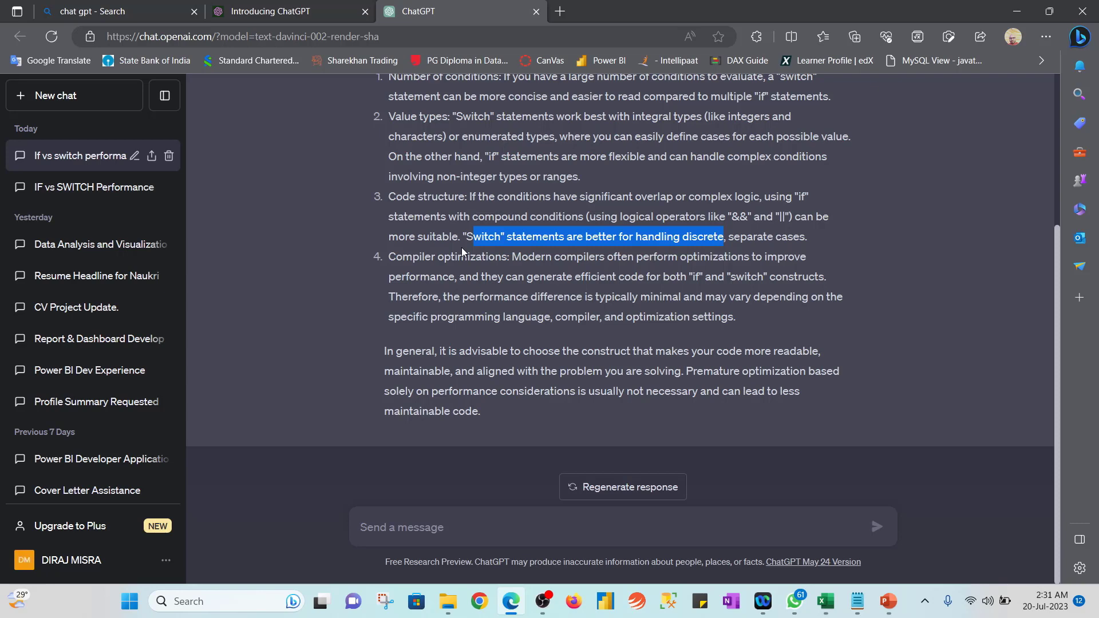
click(55, 190)
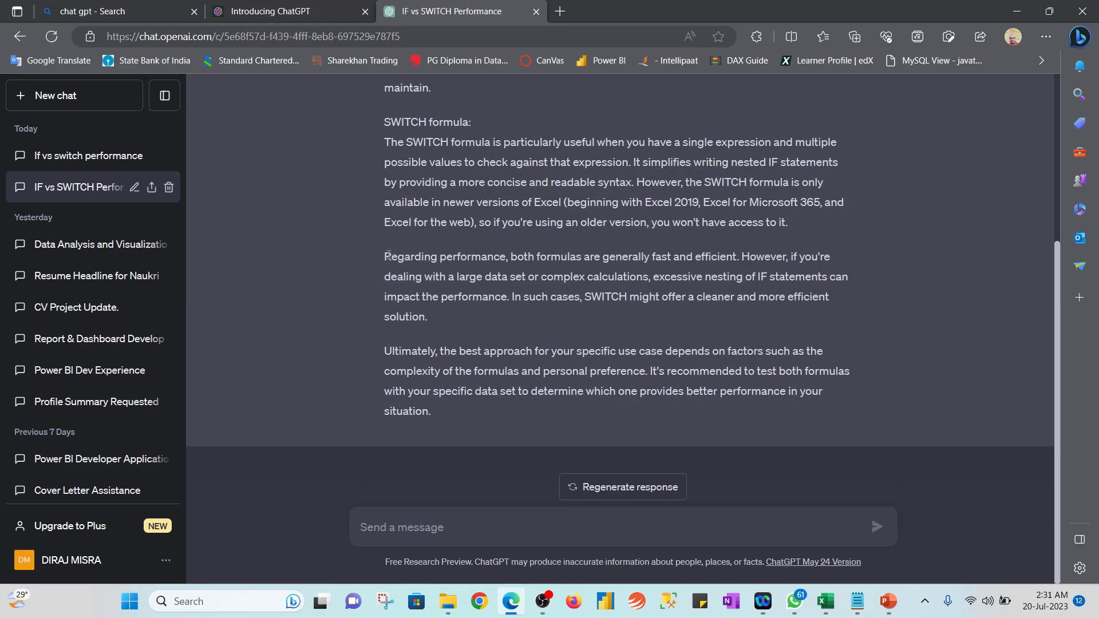
drag(384, 256, 577, 257)
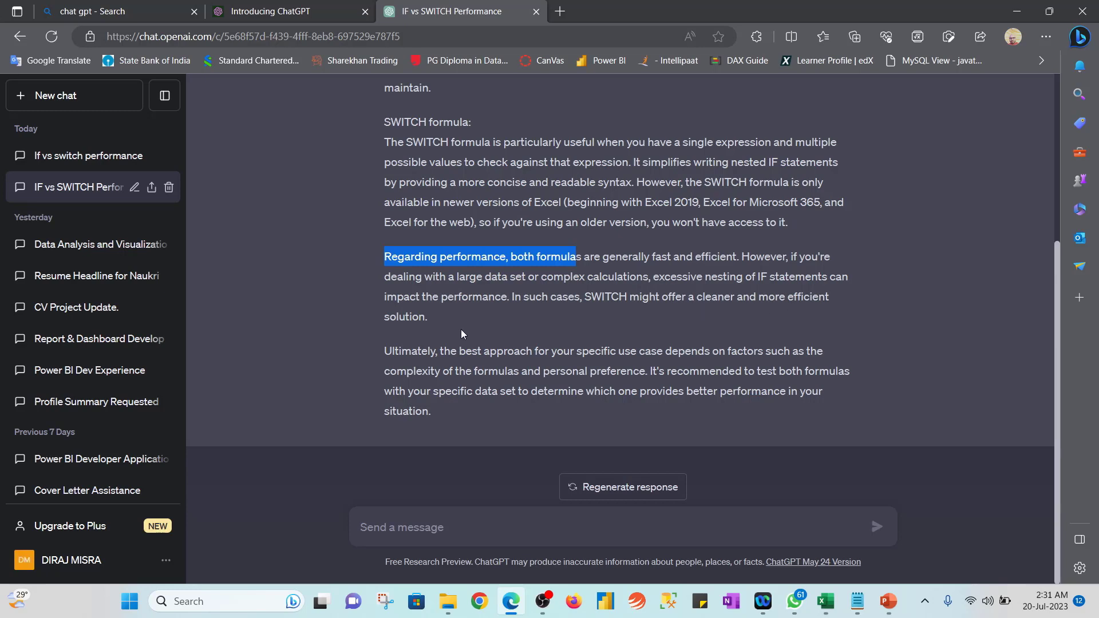
key(alt+Tab)
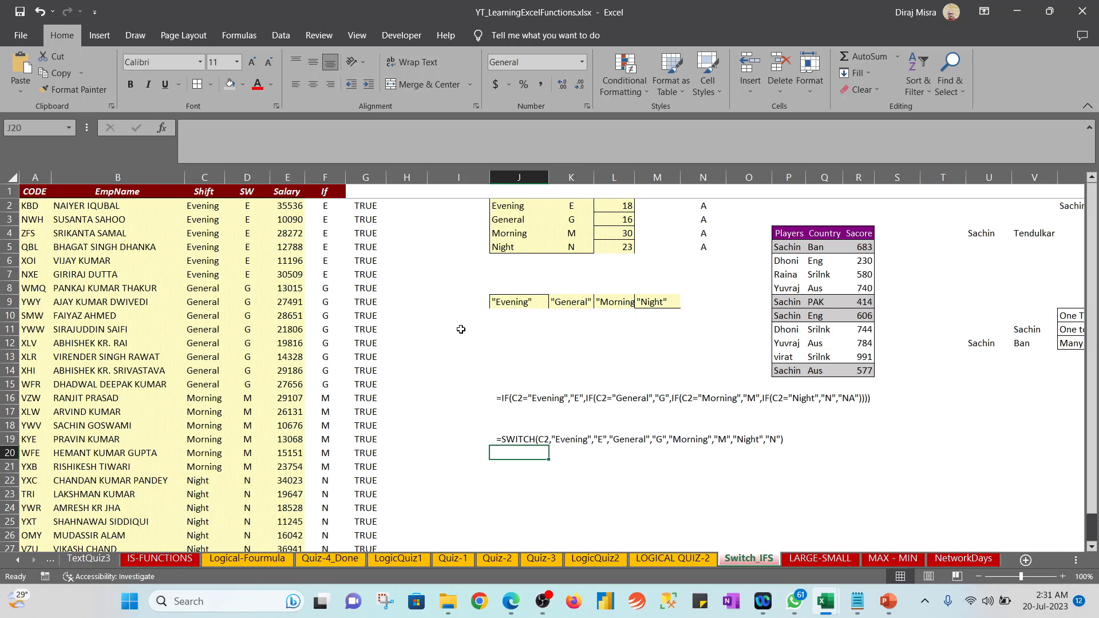
Try to copy the quoted shift names in J9:M9 into J12 as cell text
click(506, 312)
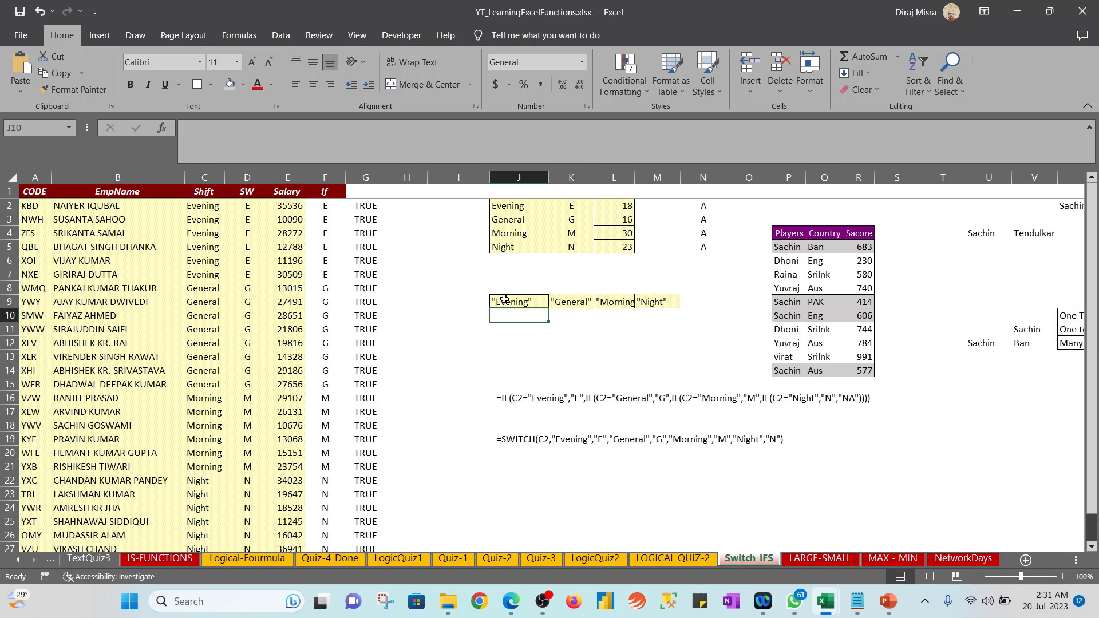
drag(504, 299, 659, 309)
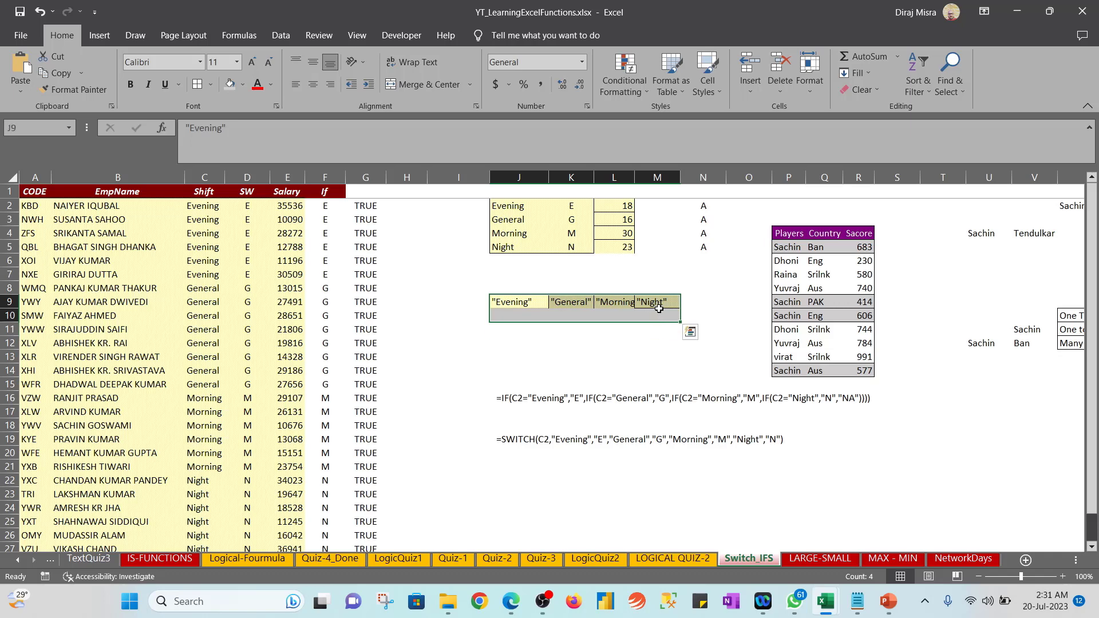
key(shift+Up)
key(ctrl+c)
key(Down)
key(Down)
key(Down)
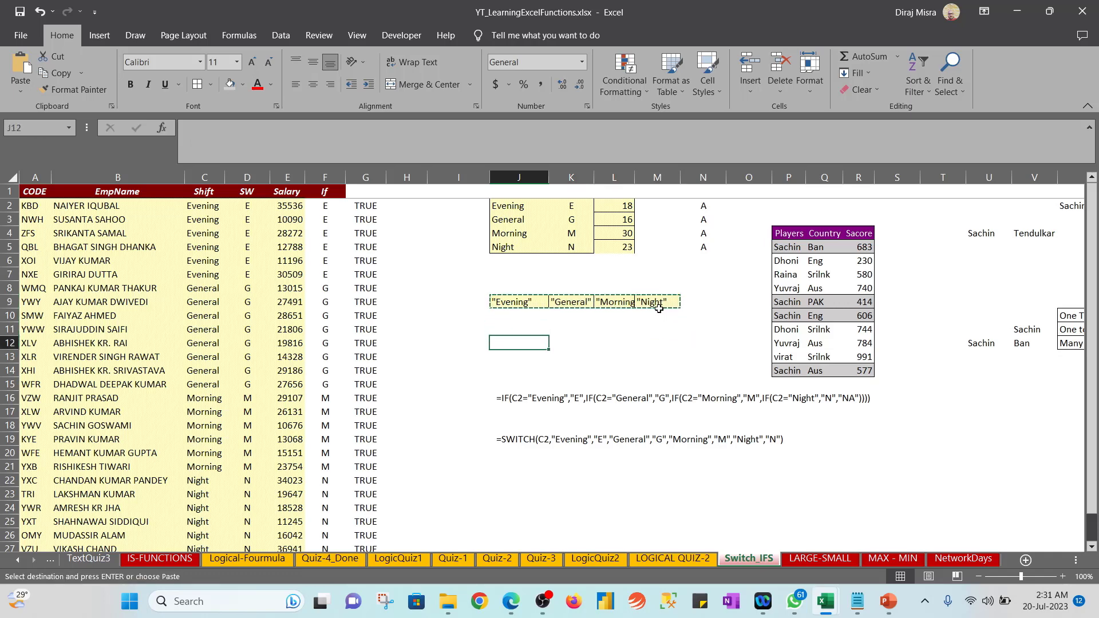
key(F2)
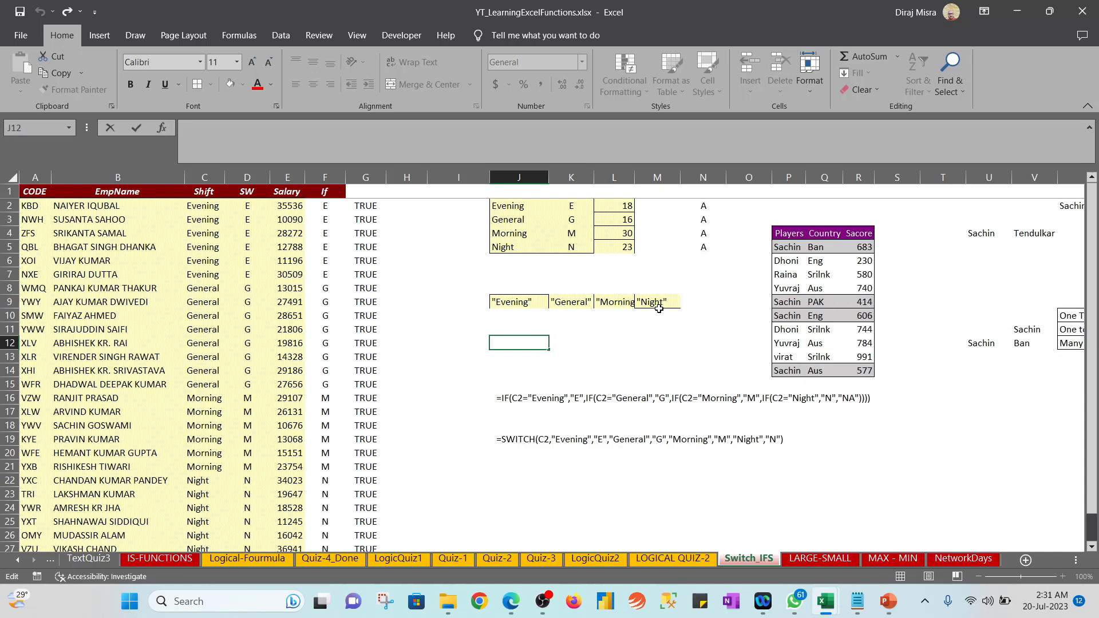
key(Return)
Copy the text "Evening" with its quotation marks from inside J9 into J11
key(Up)
key(Up)
key(Up)
key(Up)
key(F1)
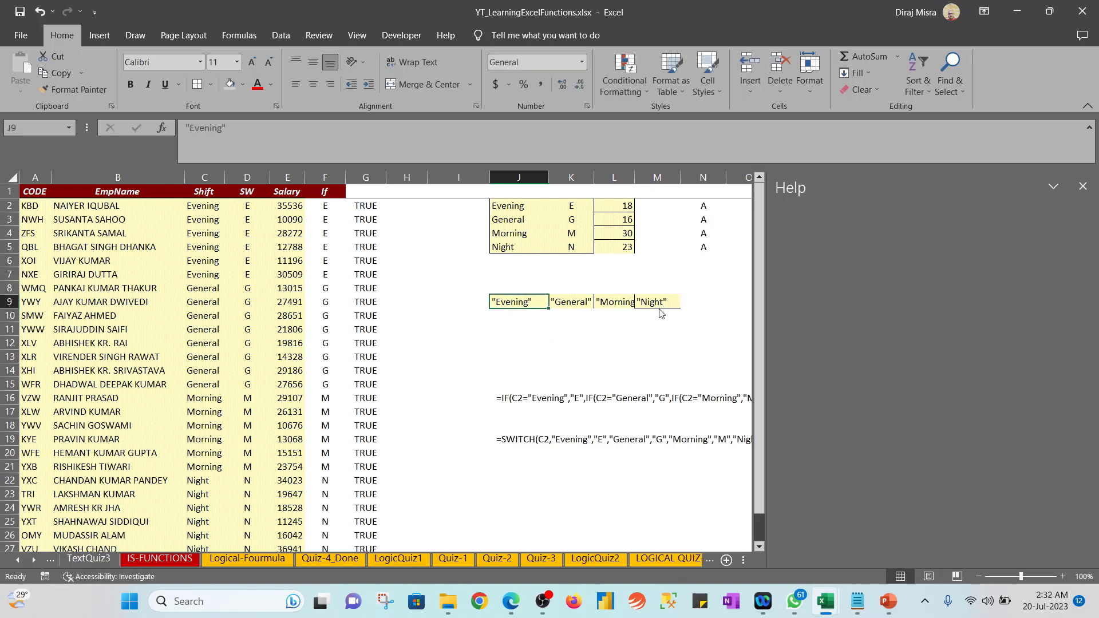
click(1084, 188)
key(F2)
key(shift+Home)
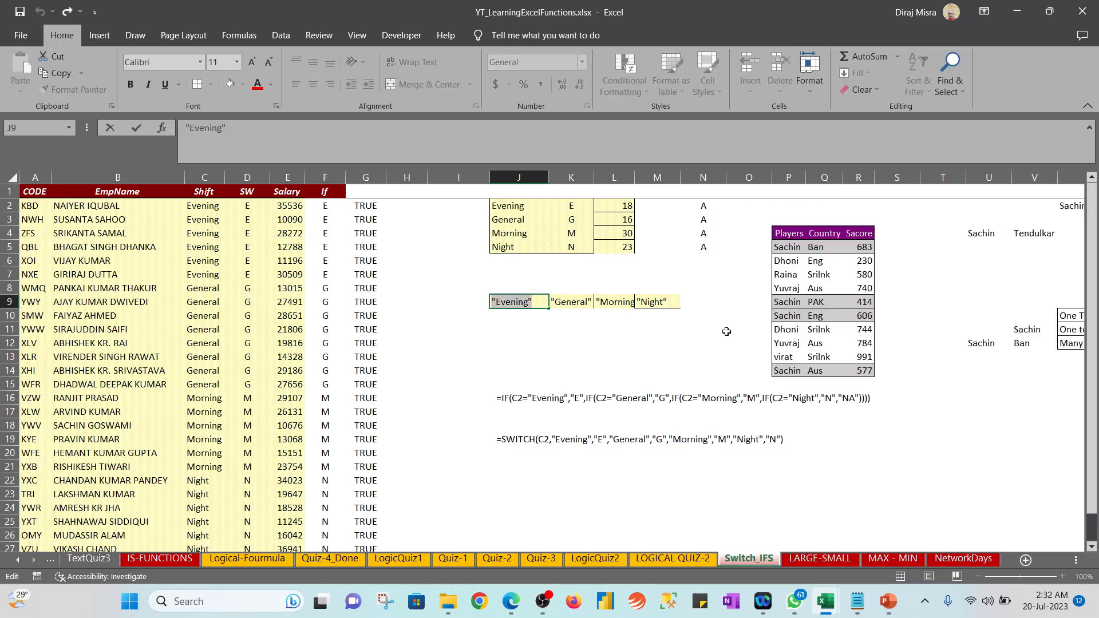
key(ctrl+c)
key(Return)
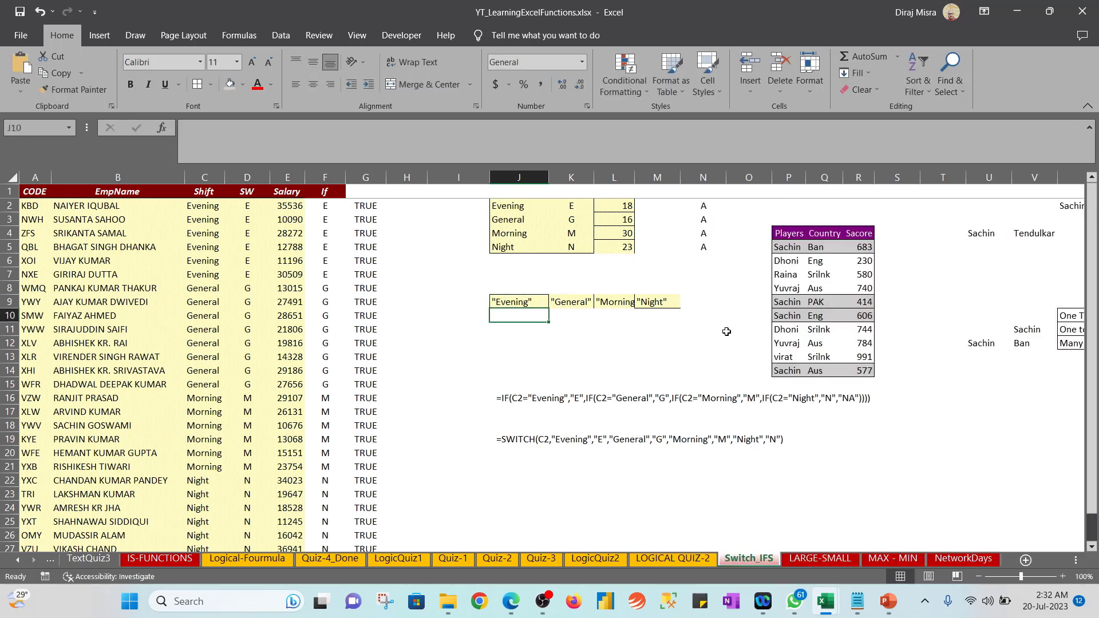
key(Down)
key(F2)
key(ctrl+v)
key(Tab)
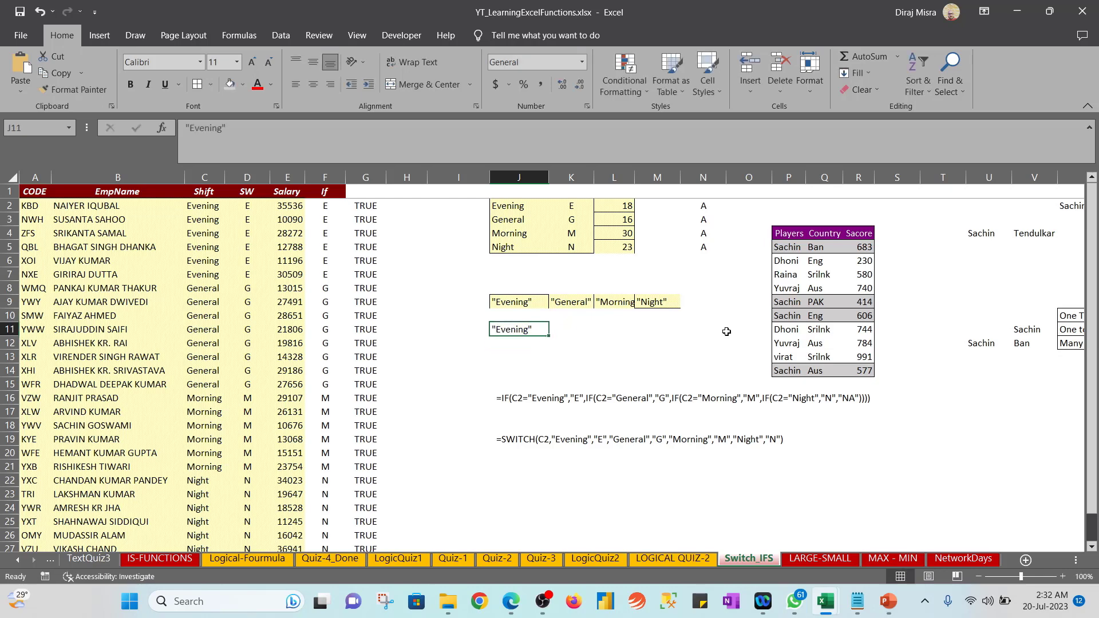
Append a comma and the quoted "General" text from K9 to the contents of J11
key(Up)
key(Up)
key(F2)
key(shift+Home)
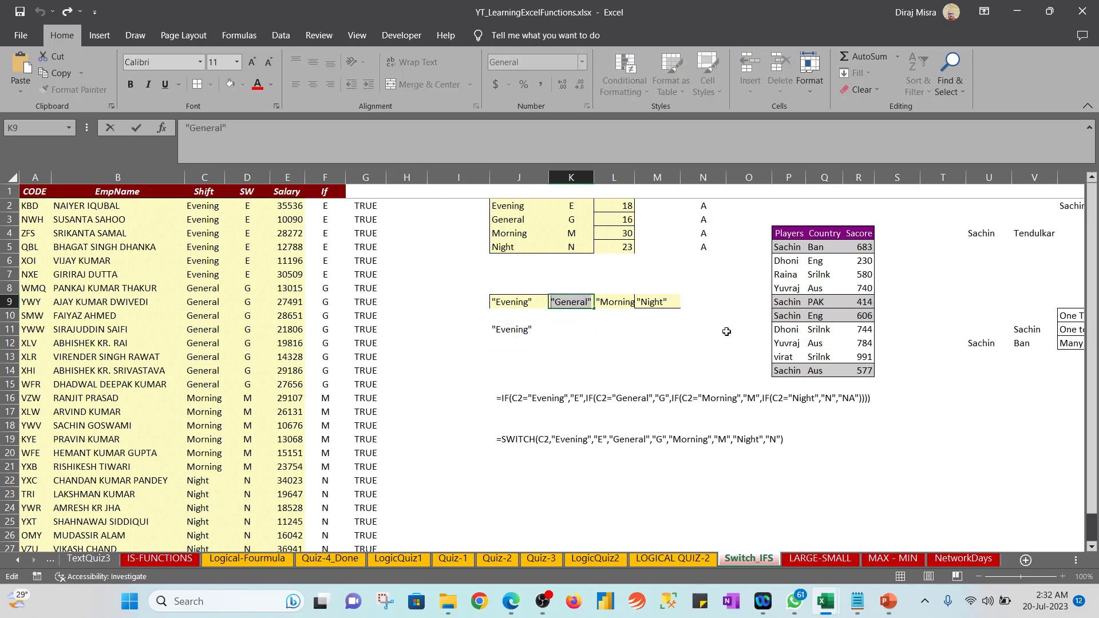
key(Escape)
key(Down)
key(Down)
key(Left)
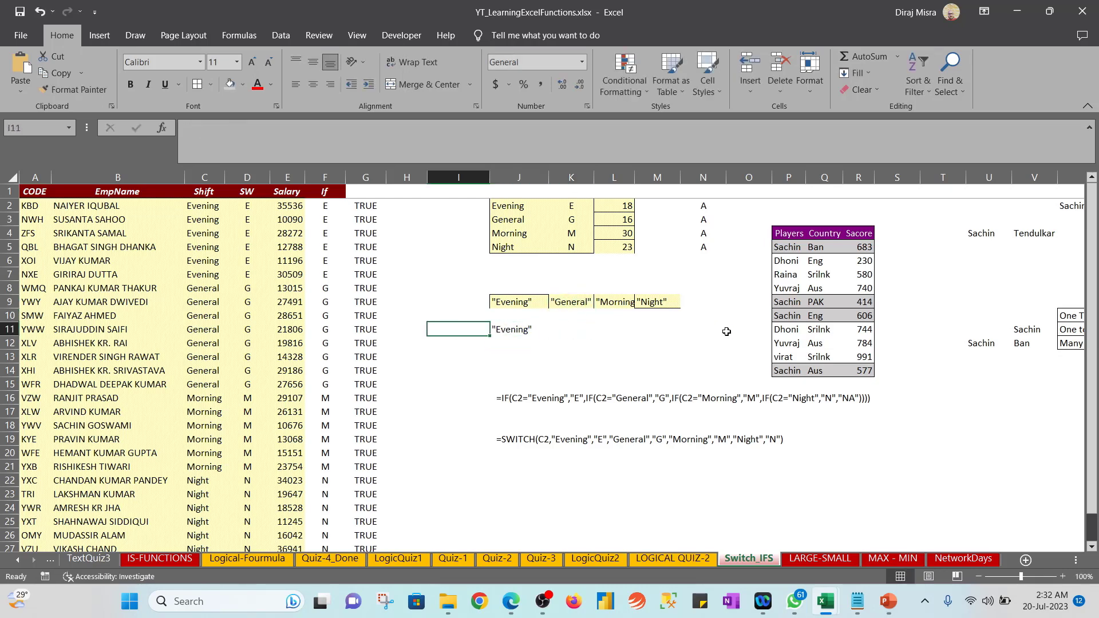
key(F2)
text(,)
key(ctrl+v)
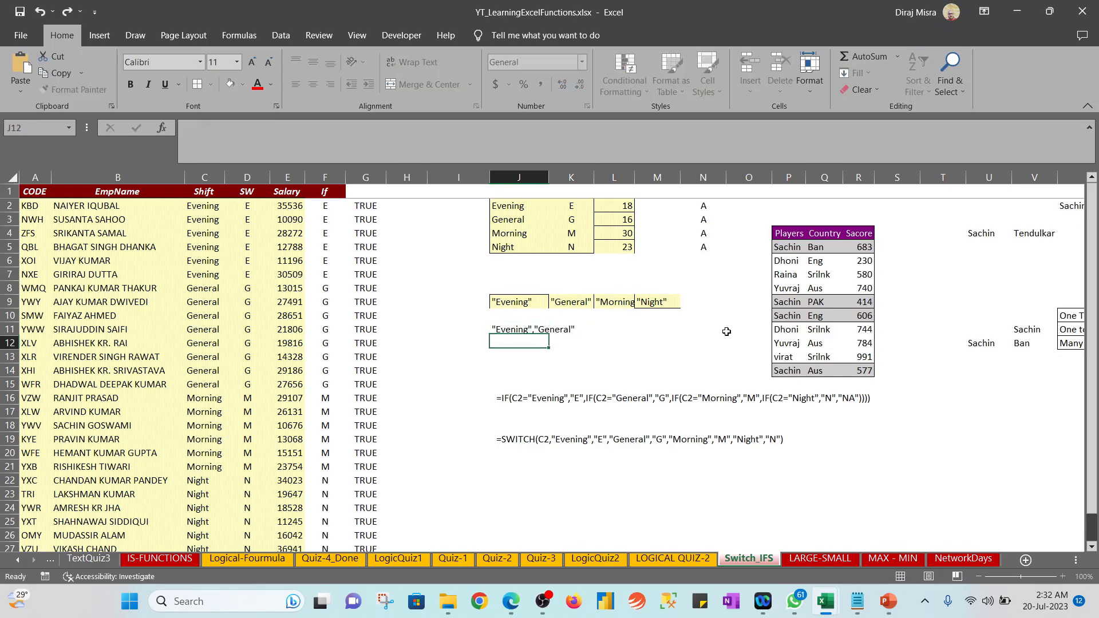
key(Return)
Copy the shift names in J9:M9 into a Notepad window and copy all of the resulting text there
key(Up)
key(Up)
key(Up)
key(shift+Right)
key(shift+Right)
key(shift+Right)
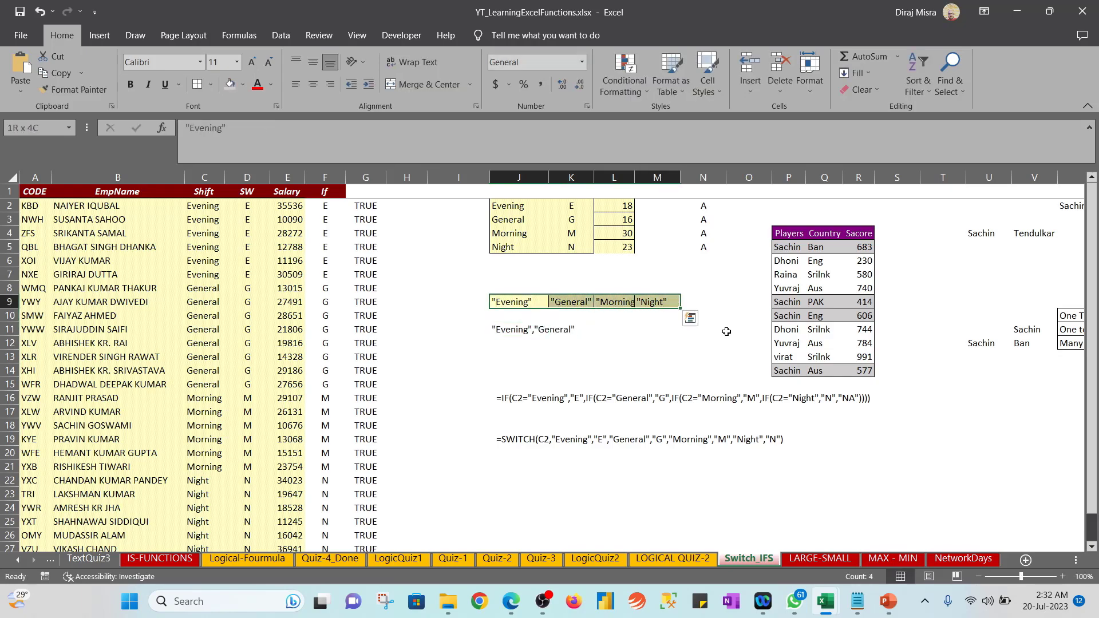
key(ctrl+c)
key(super+r)
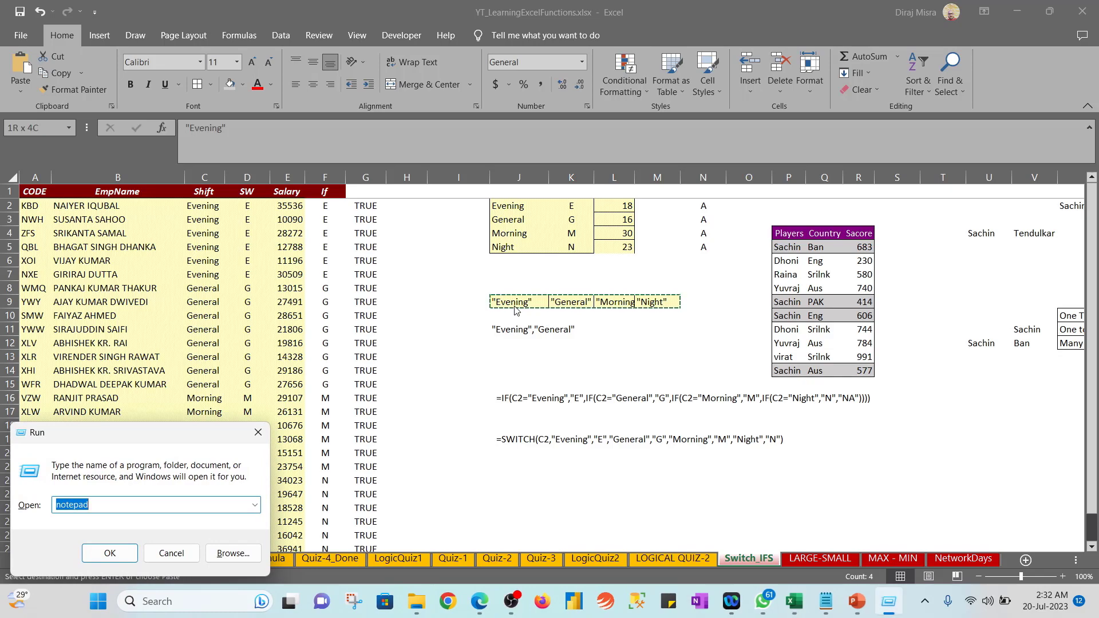
key(Return)
key(ctrl+v)
key(ctrl+a)
key(ctrl+c)
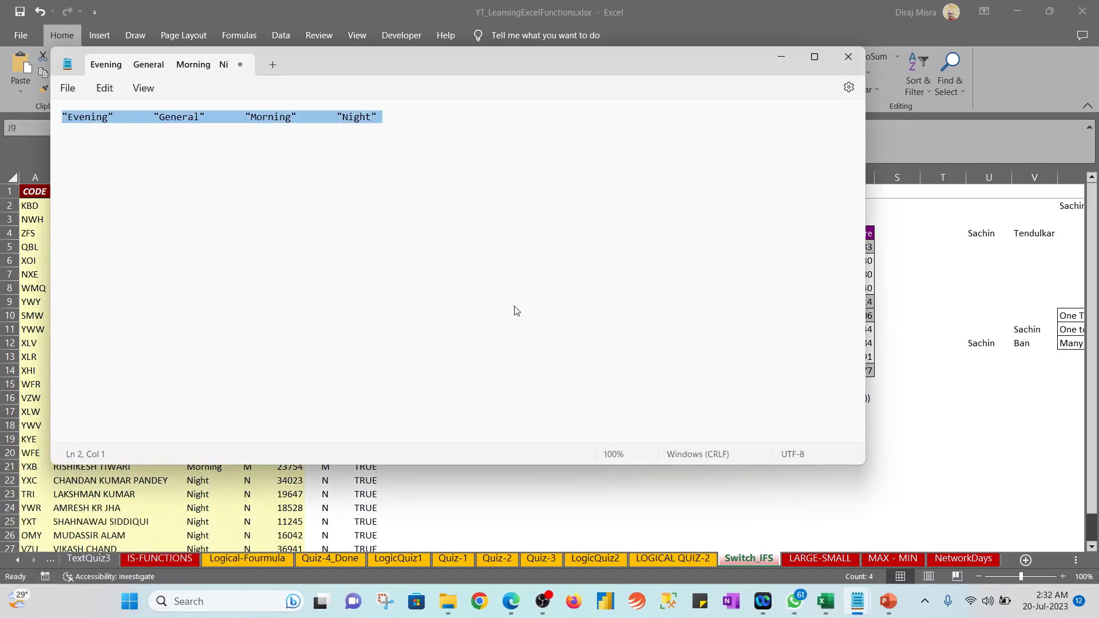
Switch back to Excel and paste the Notepad text into the row starting at J13
key(alt+Tab)
key(Down)
key(Down)
key(Down)
key(Down)
key(ctrl+v)
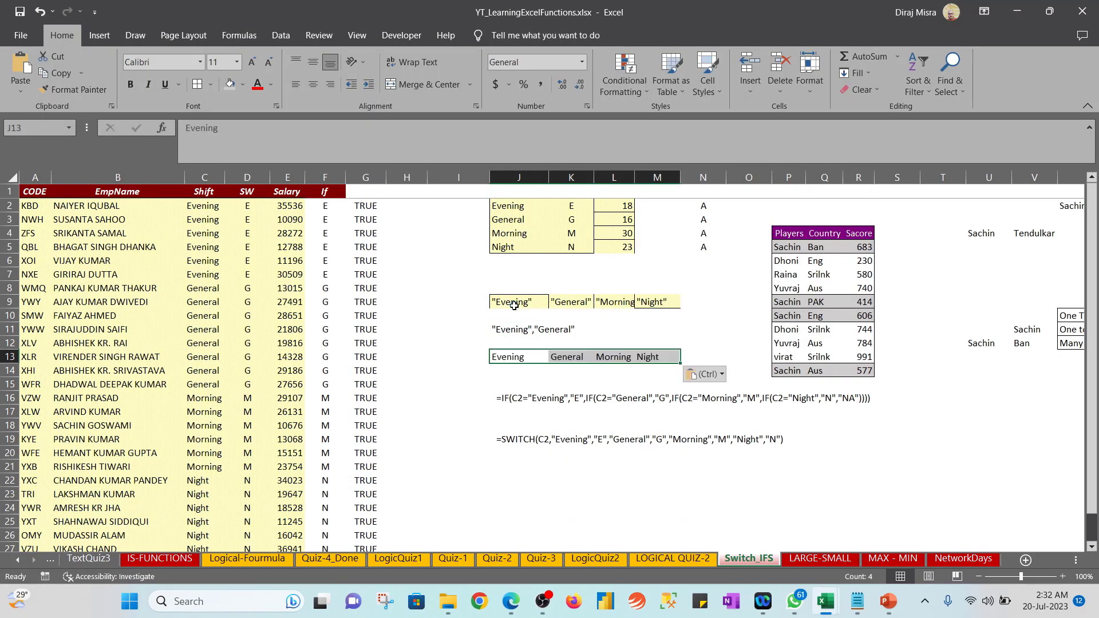
Clear J13 and paste the whole quoted shift list from Notepad inside that single cell
key(F2)
key(Escape)
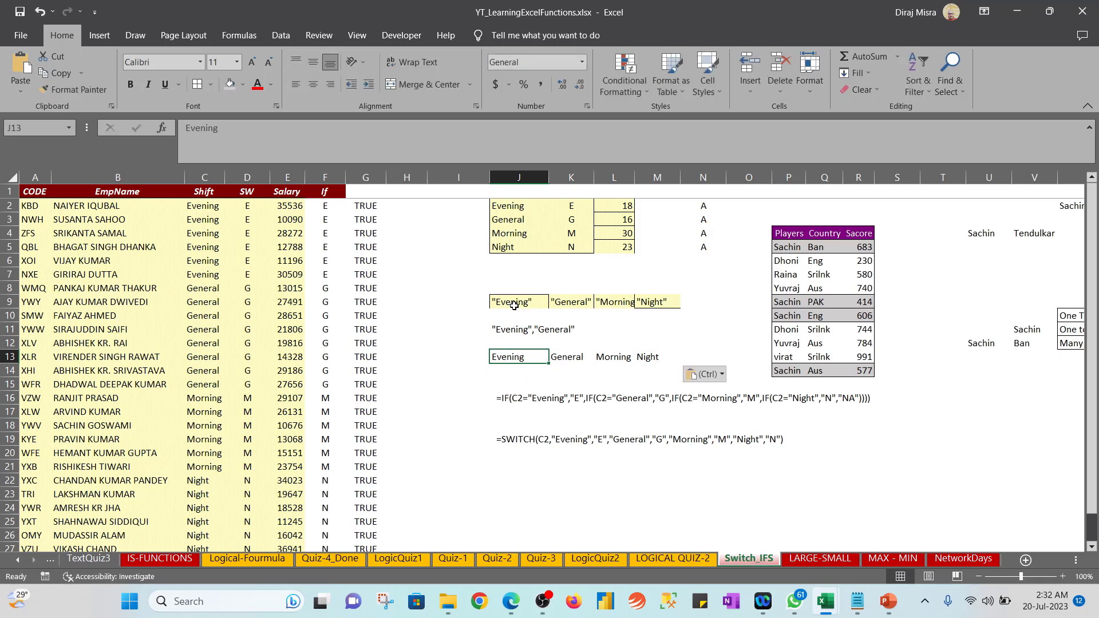
key(Delete)
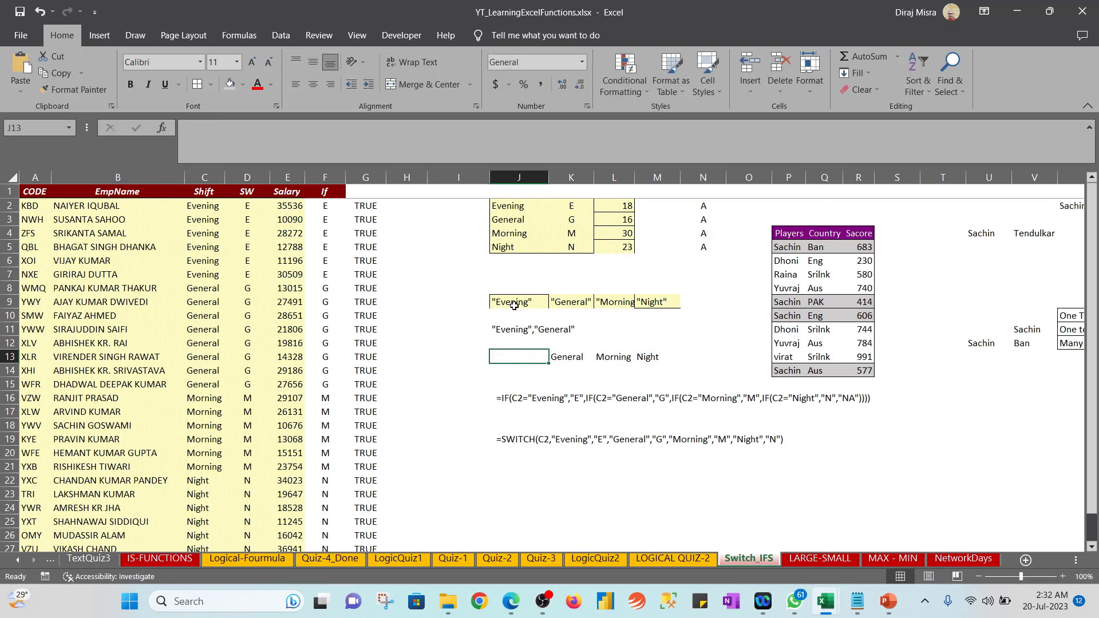
key(F2)
key(ctrl+v)
key(Tab)
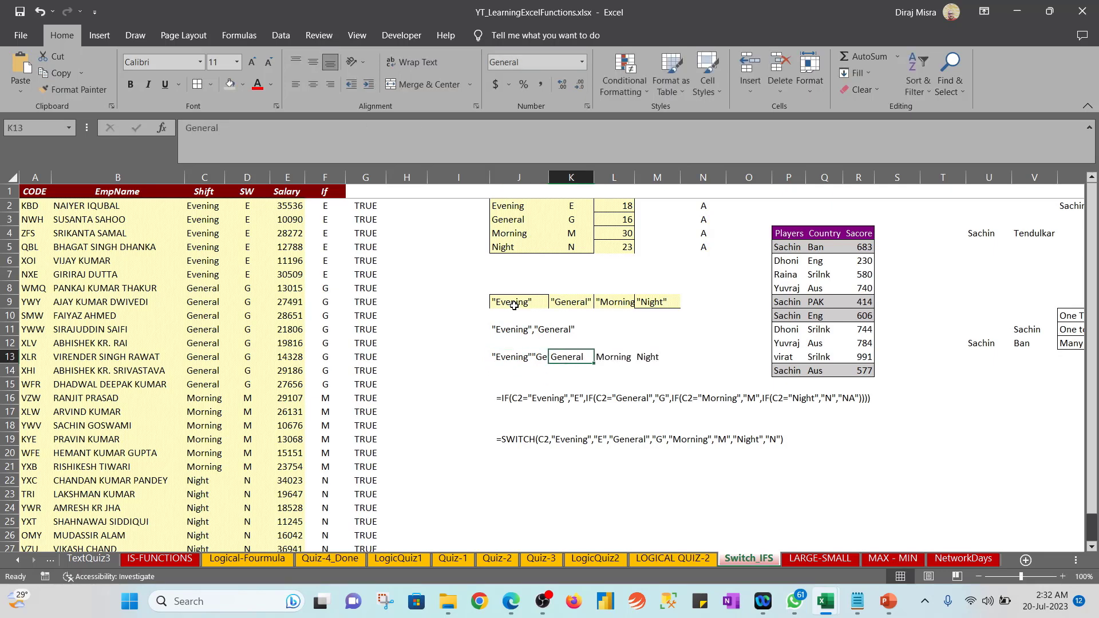
Clear the leftover shift names from K13:M13 and check the quoted shift list held in J13
key(Right)
key(shift+Left)
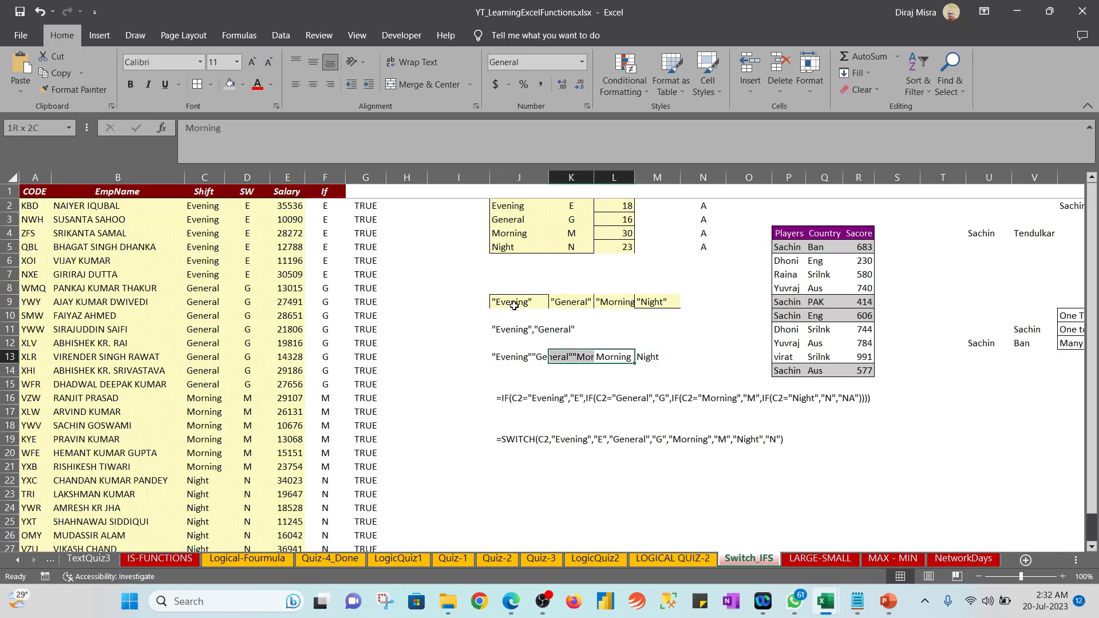
key(Right)
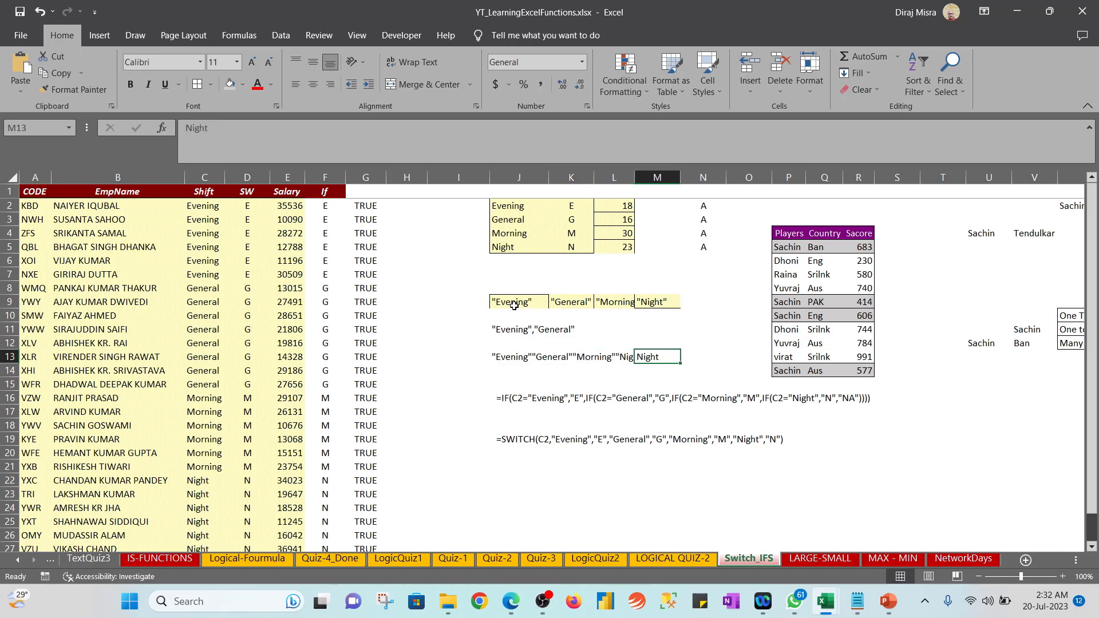
key(Delete)
key(Left)
key(Left)
key(Left)
key(Left)
key(Right)
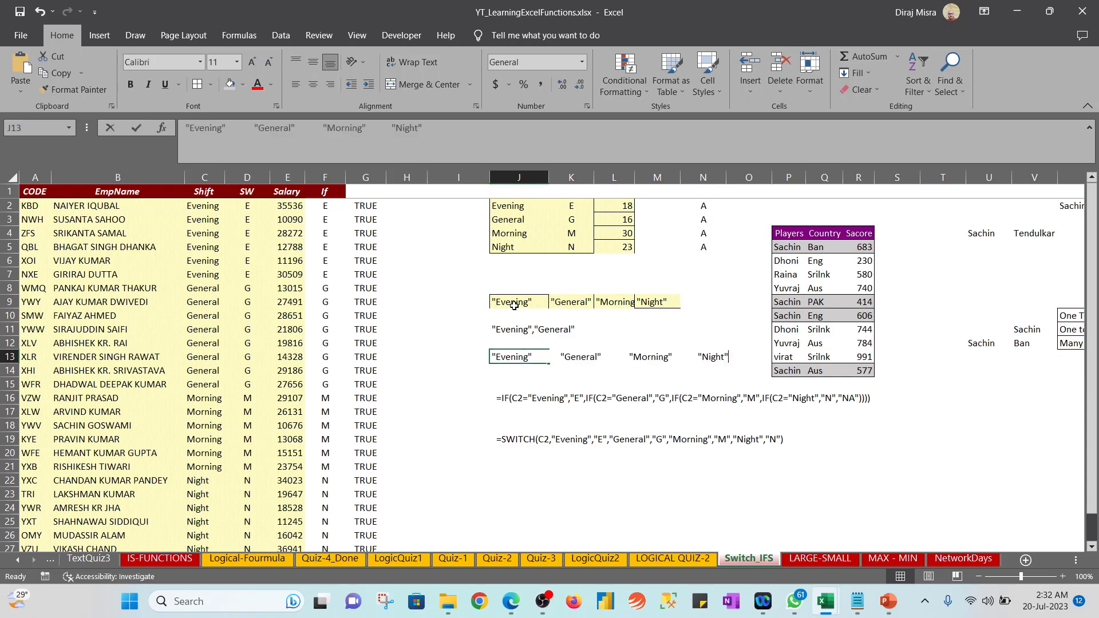
key(Return)
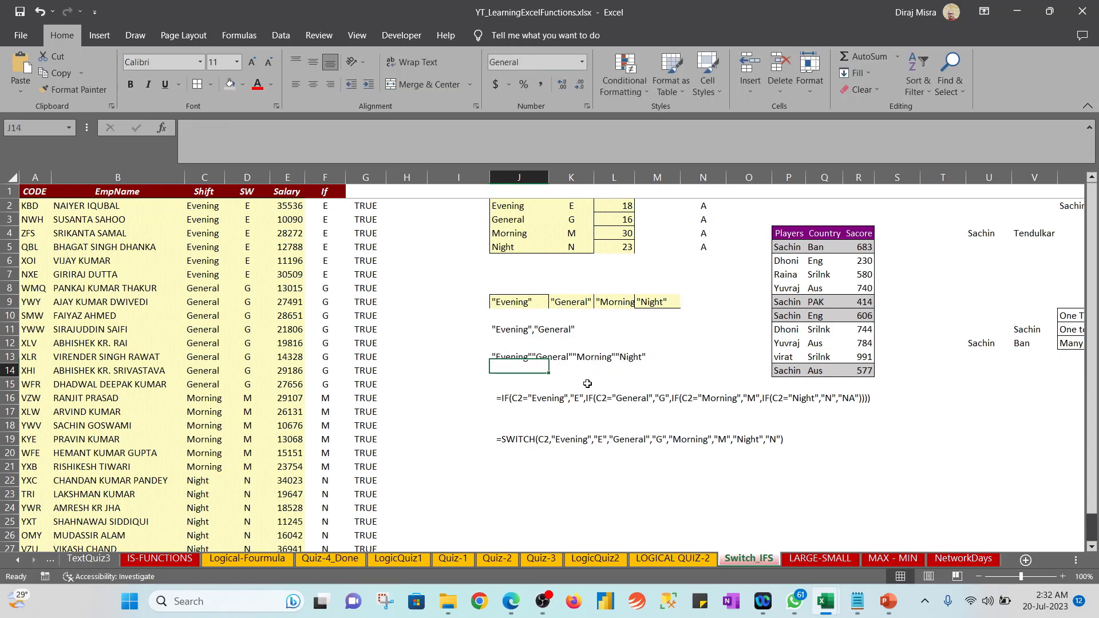
Enter =TRIM(J13) in J14 to trim the quoted shift list
text(=TRIM()
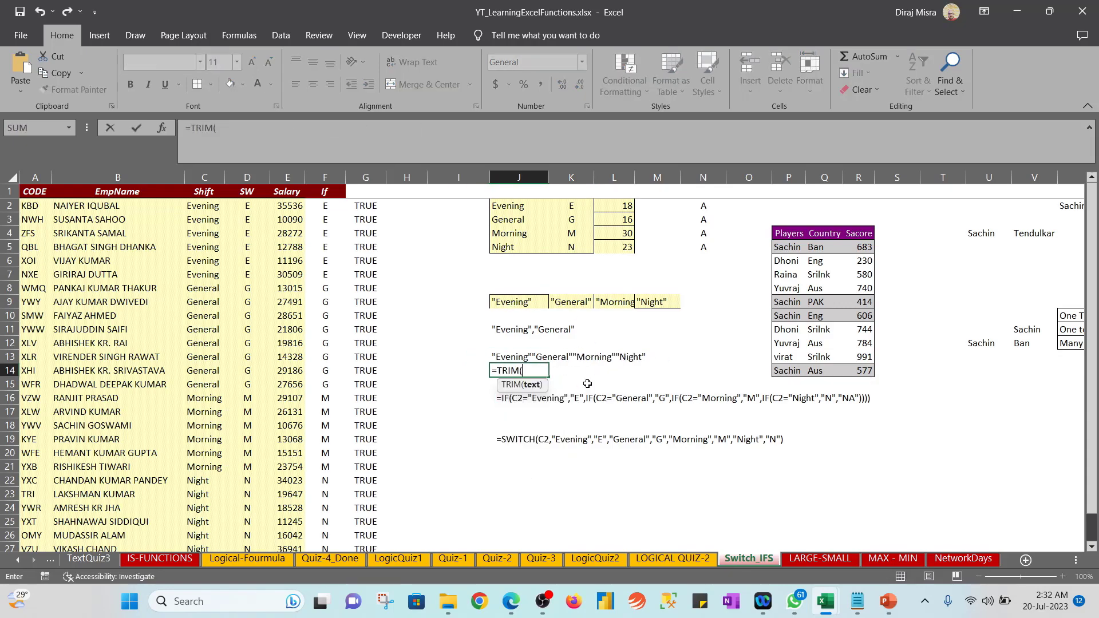
key(Up)
key(Return)
key(Up)
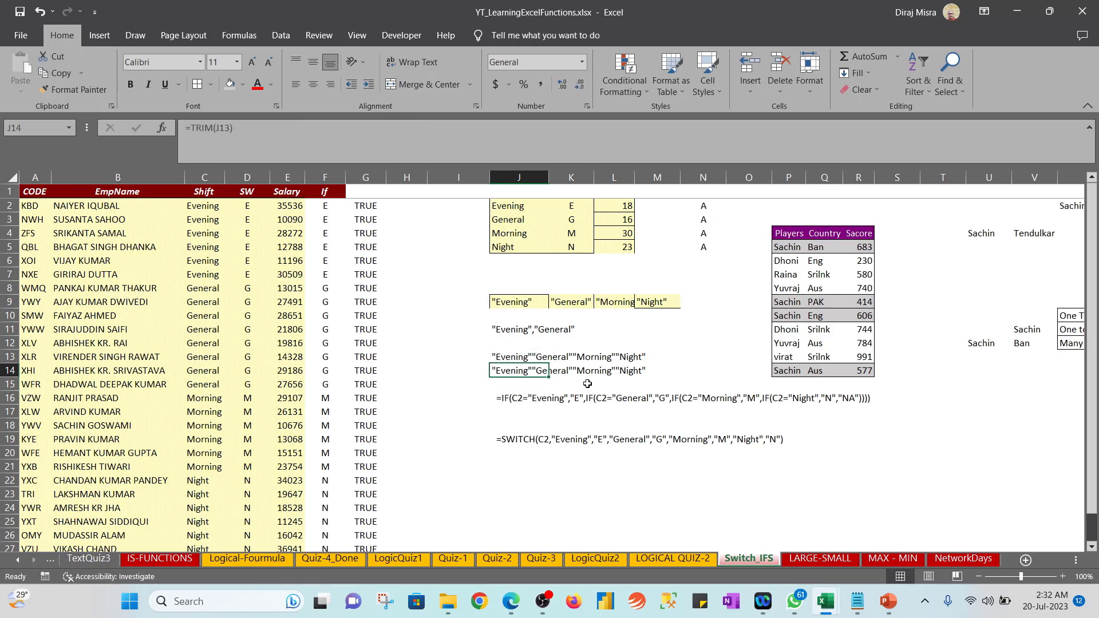
Replace the TRIM formula in J14 with its result, using a paste of values and number formats
key(ctrl+c)
key(ctrl+alt+v)
key(u)
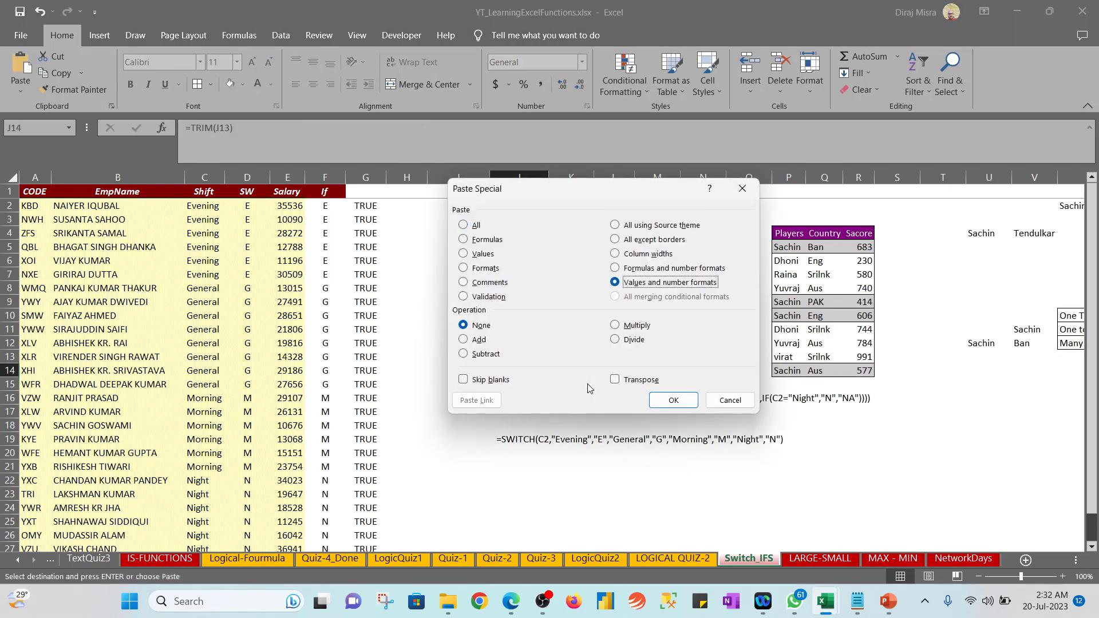
key(Escape)
text(`)
key(BackSpace)
key(ctrl+v)
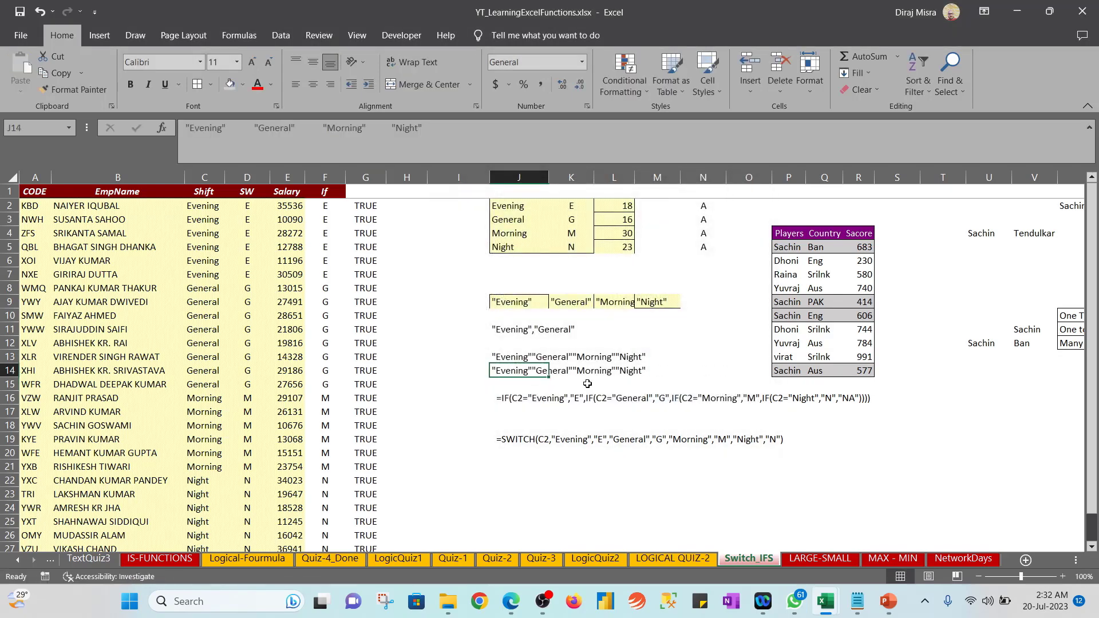
Start a TRIM formula in N14 and replace it with the plain text "Evening""General""Morning""Night"
key(ctrl+Return)
key(Right)
key(Right)
key(Right)
key(Right)
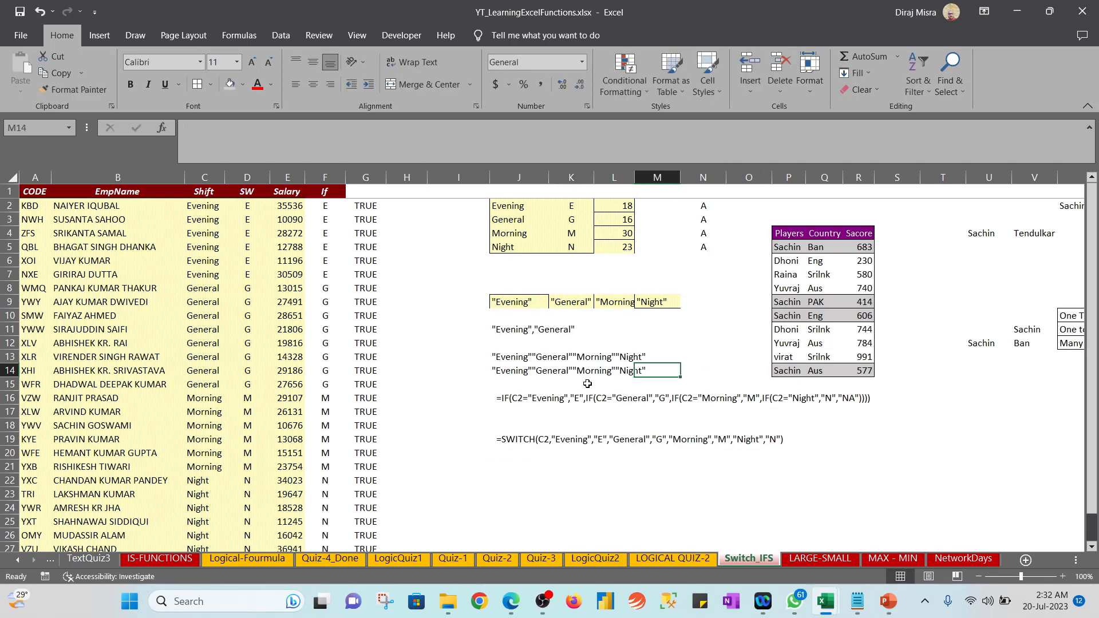
text(=trim()
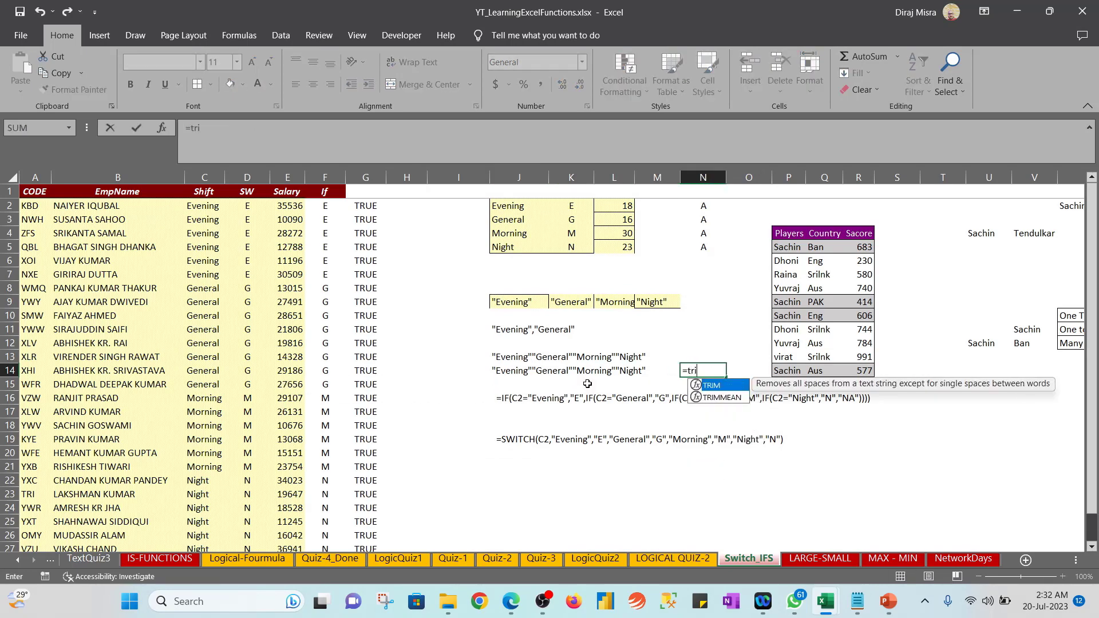
key(Left)
key(Left)
key(Left)
key(Left)
key(F9)
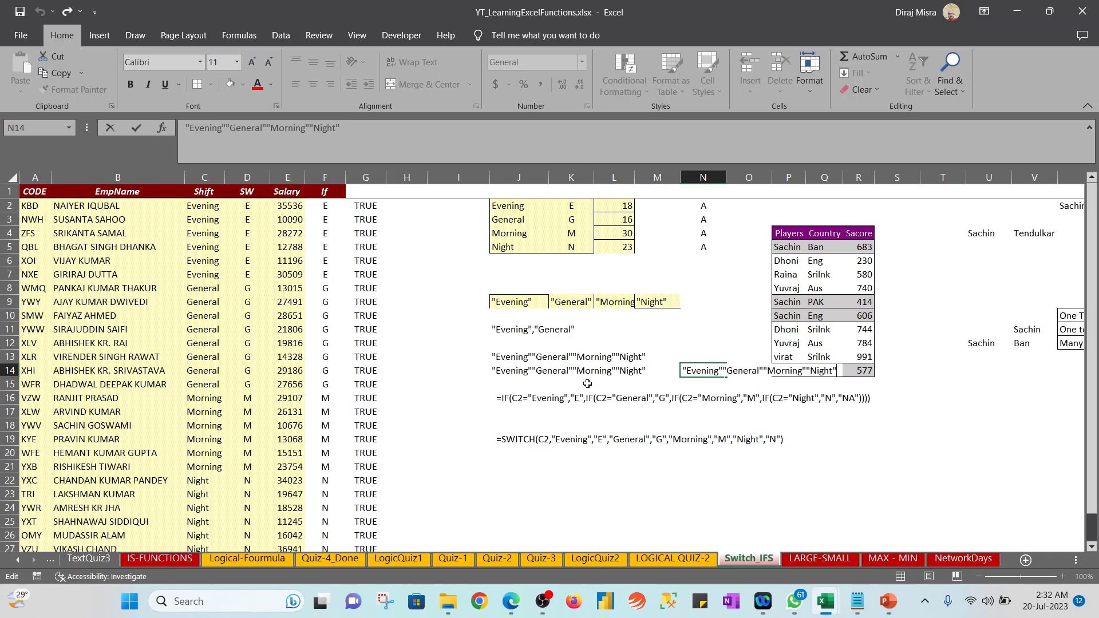
Clear the trial shift texts from the range J13:O14
key(ctrl+Return)
key(Left)
key(Left)
key(Left)
key(Left)
key(Up)
key(shift+Down)
key(shift+Down)
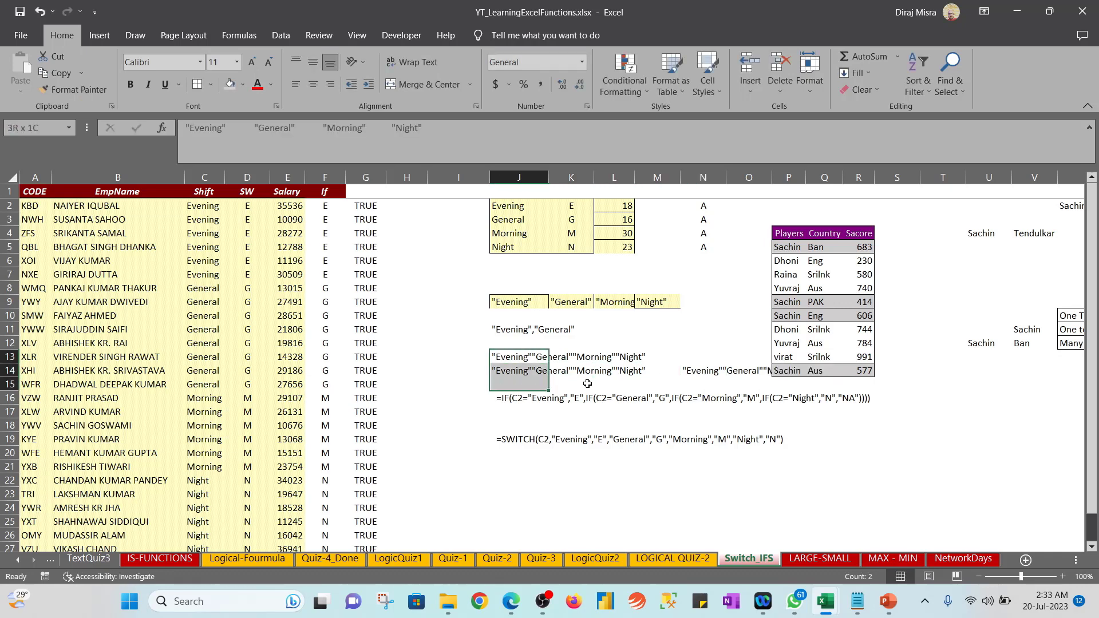
key(shift+Down)
key(shift+Down)
key(shift+Down)
key(shift+Down)
key(shift+Up)
key(shift+Up)
key(shift+Up)
key(shift+Up)
key(shift+Up)
key(shift+Right)
key(shift+Right)
key(shift+Right)
key(shift+Right)
key(shift+Right)
key(Delete)
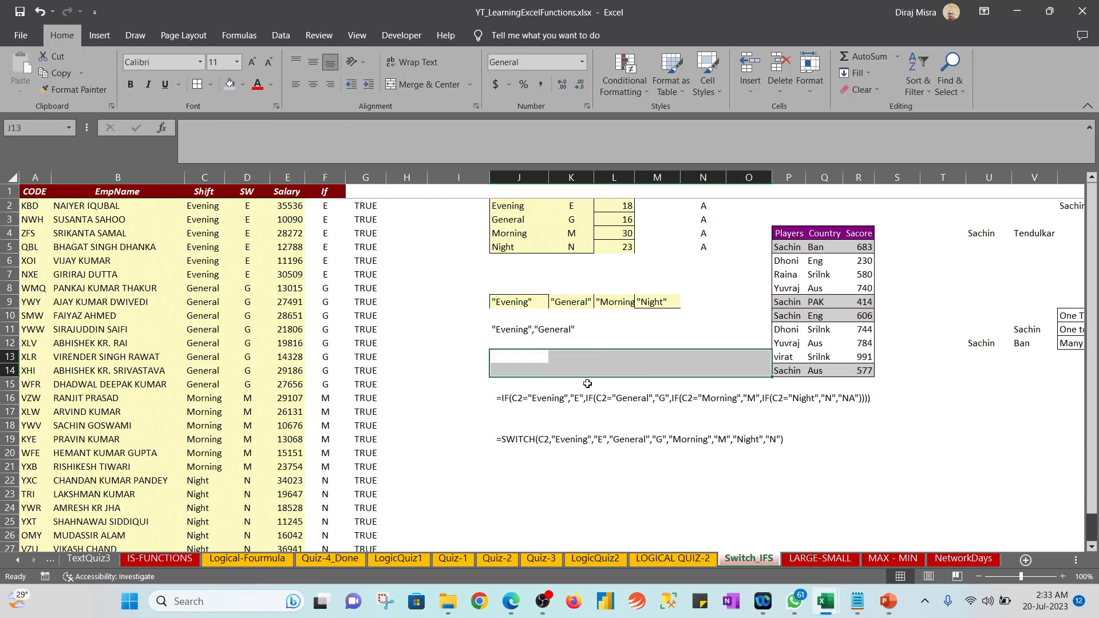
Examine the relationship table in W10:Y12 and the Sachin and Tendulkar cells in U4:V4
key(Right)
key(Right)
key(Right)
key(Right)
key(Right)
key(Right)
key(Right)
key(Right)
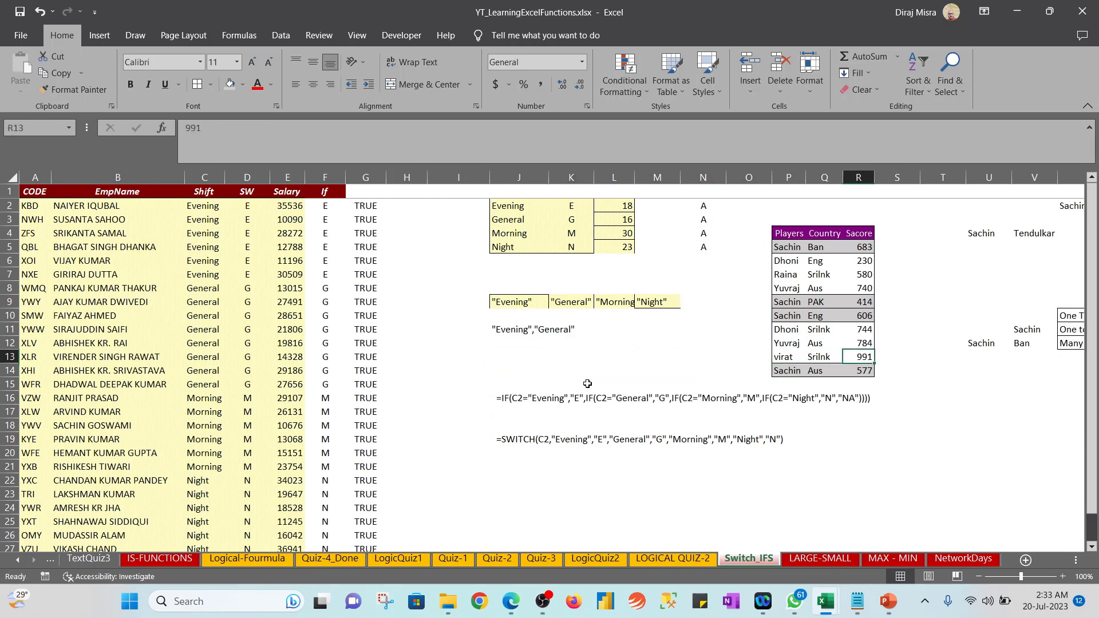
key(Right)
key(Right)
key(Right)
key(Right)
key(Right)
key(Right)
key(Right)
key(Right)
key(Right)
key(Right)
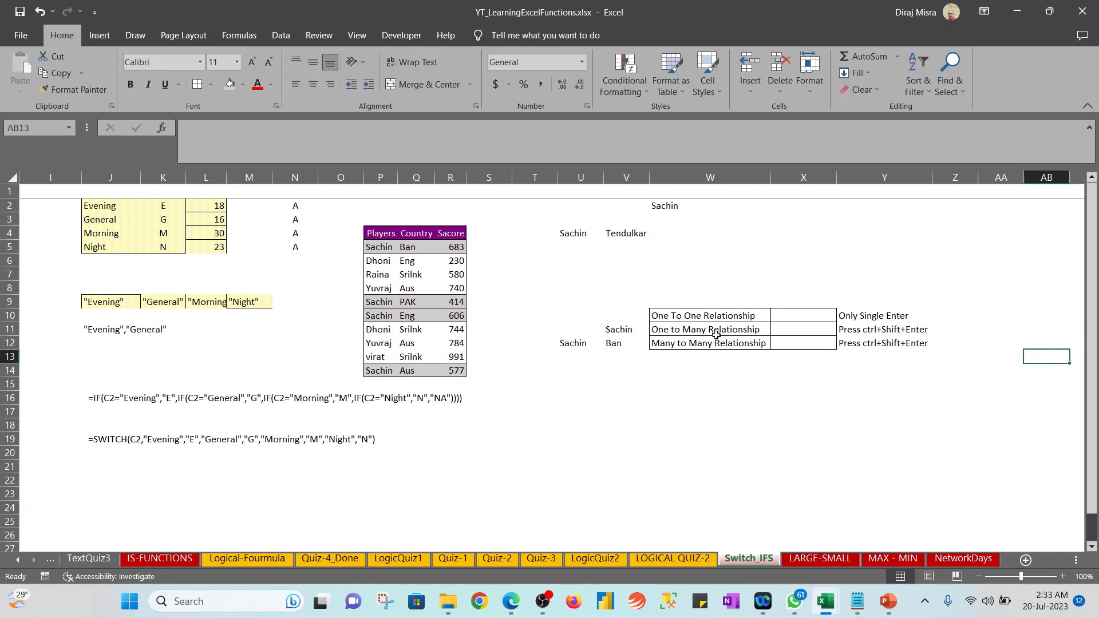
click(782, 315)
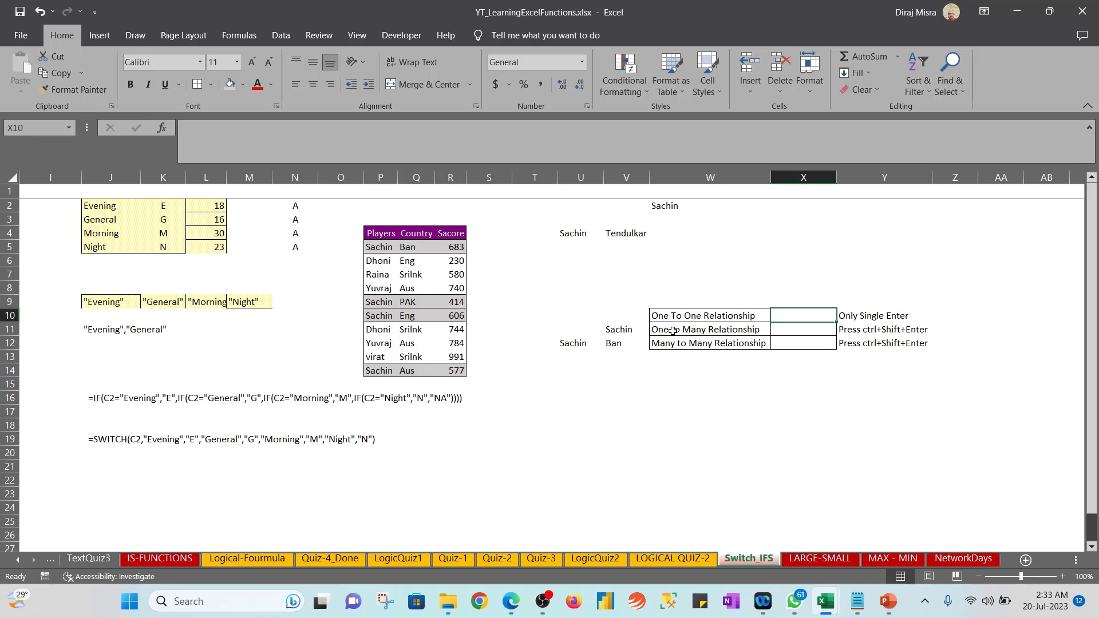
click(633, 234)
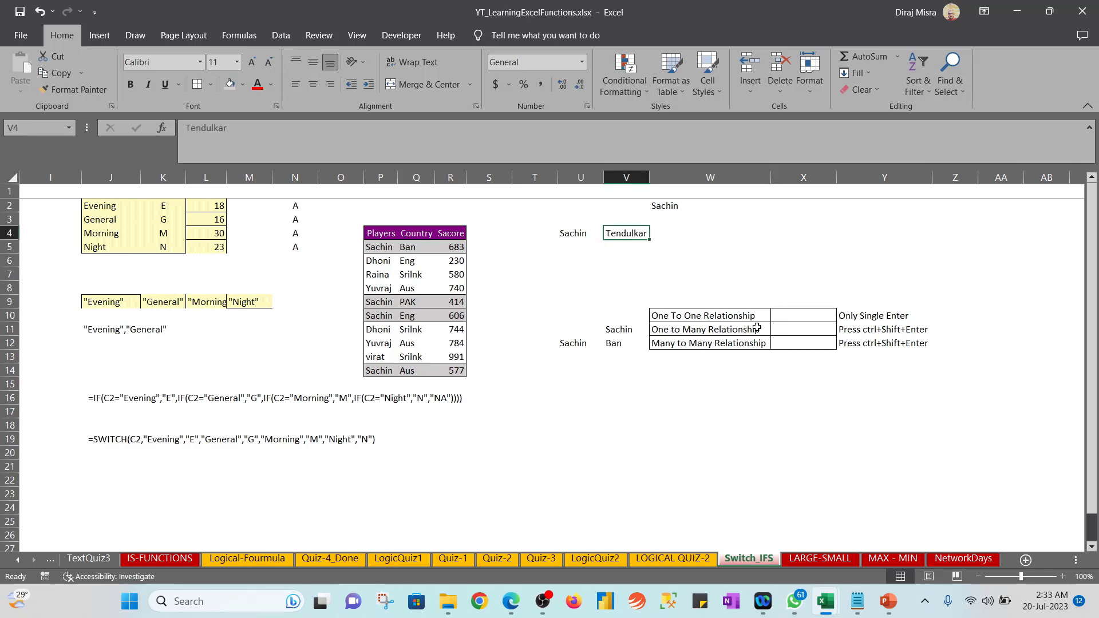
Begin an IF formula in X10 for the One To One Relationship, with U4=W2 as its logical test
click(779, 316)
text(=IF()
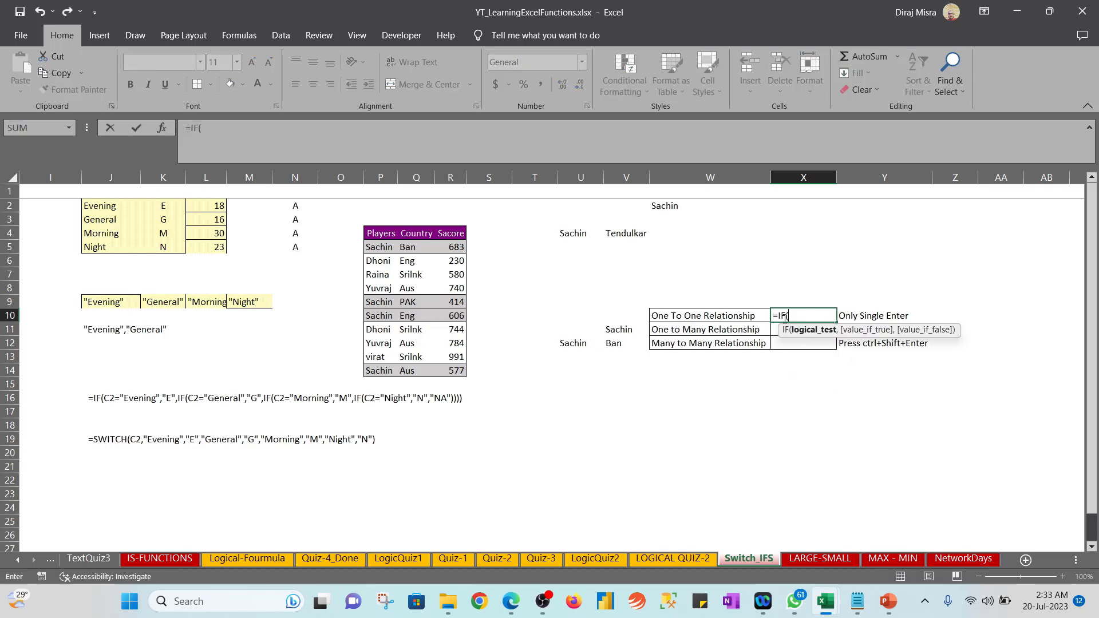
key(Left)
key(Left)
key(Left)
key(Up)
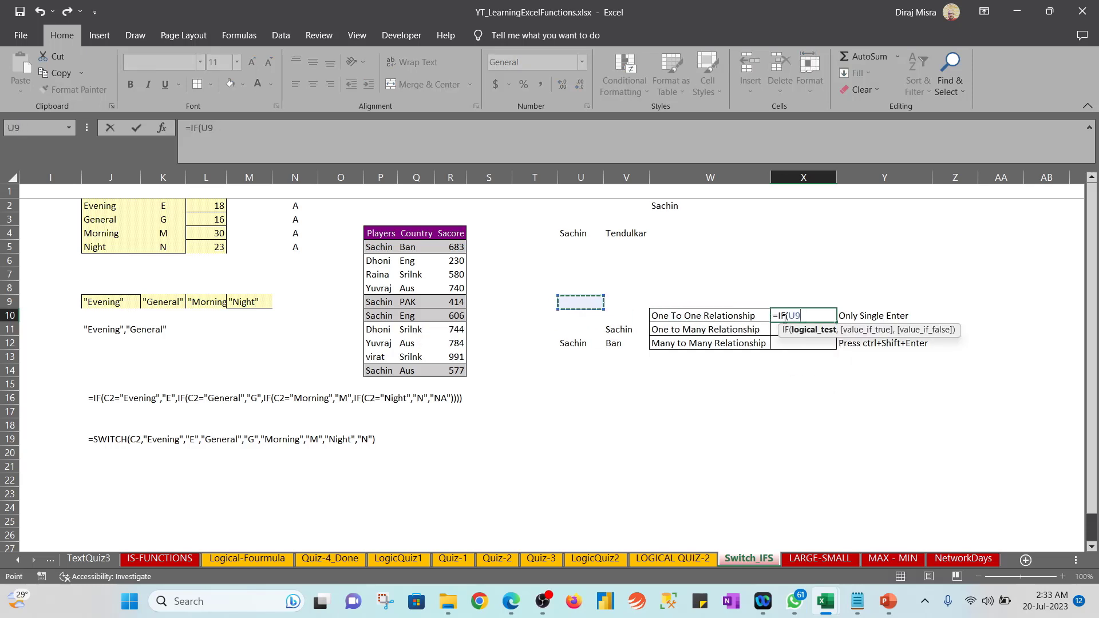
key(Up)
key(Up)
key(Up)
key(Up)
text(=)
key(Up)
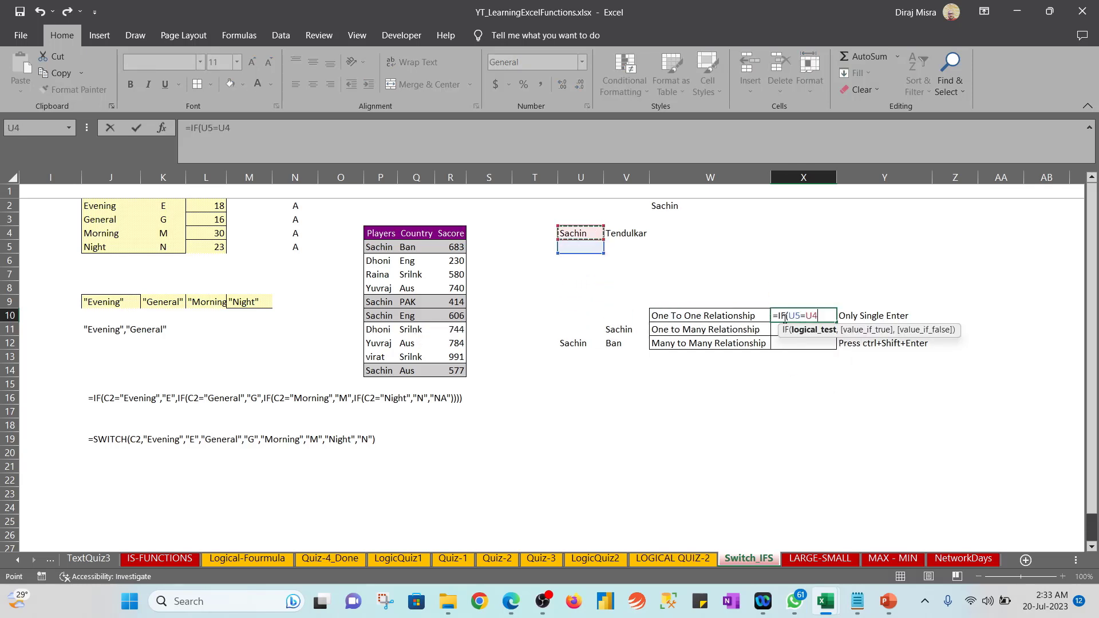
text(=)
key(Up)
key(Up)
key(Up)
key(Up)
key(Up)
key(Up)
key(Up)
key(Up)
key(Left)
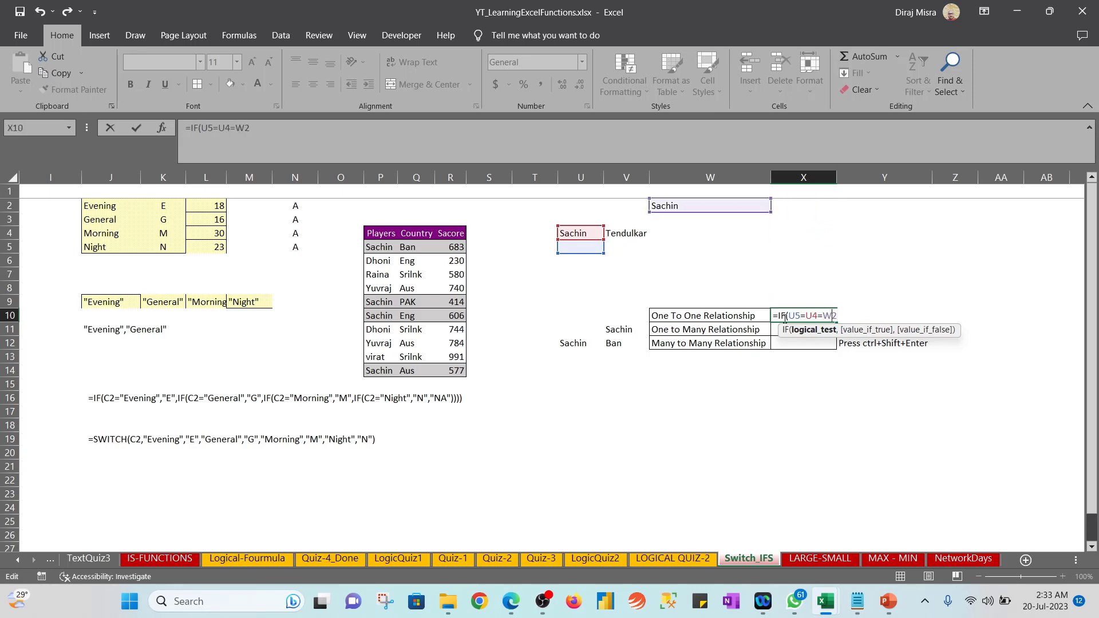
key(BackSpace)
key(BackSpace)
key(BackSpace)
key(End)
text(,)
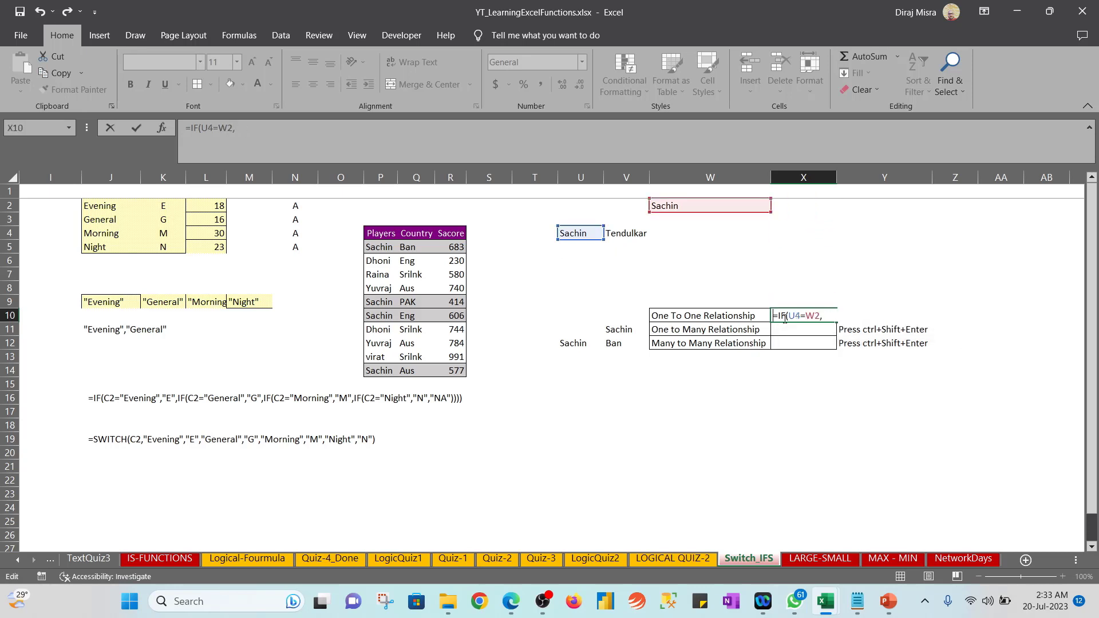
Complete the X10 formula as =IF(U4=W2,V4), returning V4 when the test is true
key(Left)
key(Left)
key(Left)
key(Left)
key(Left)
key(Right)
key(Right)
click(627, 233)
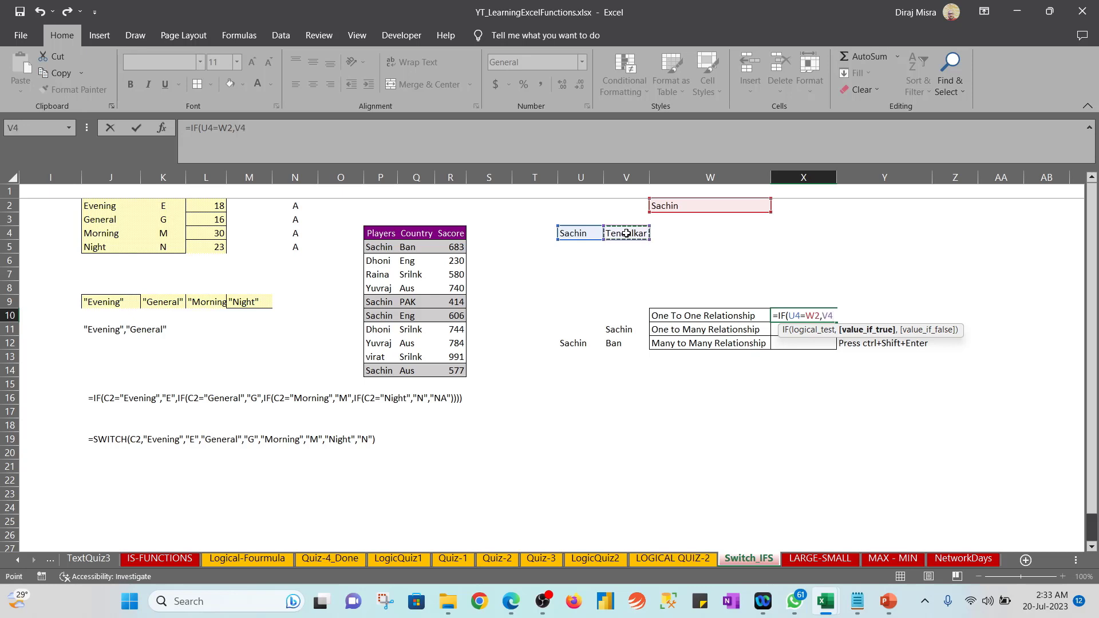
key(Return)
key(Return)
Review the IF formula in X10, its entry-method note in Y10, and the One to Many Relationship row below
key(Up)
key(Up)
key(F2)
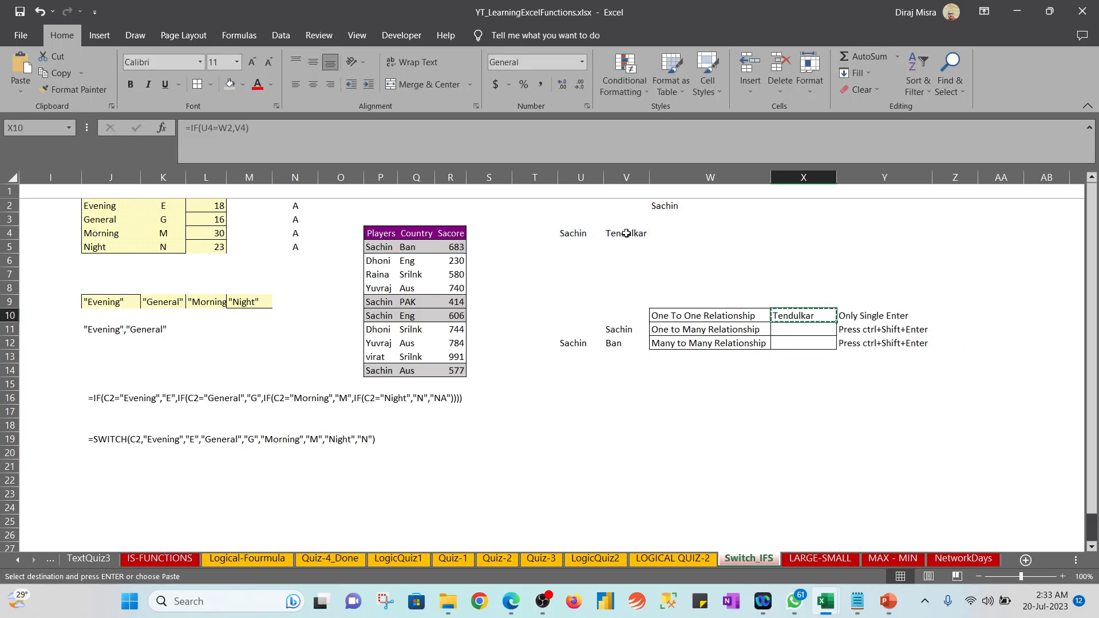
key(Escape)
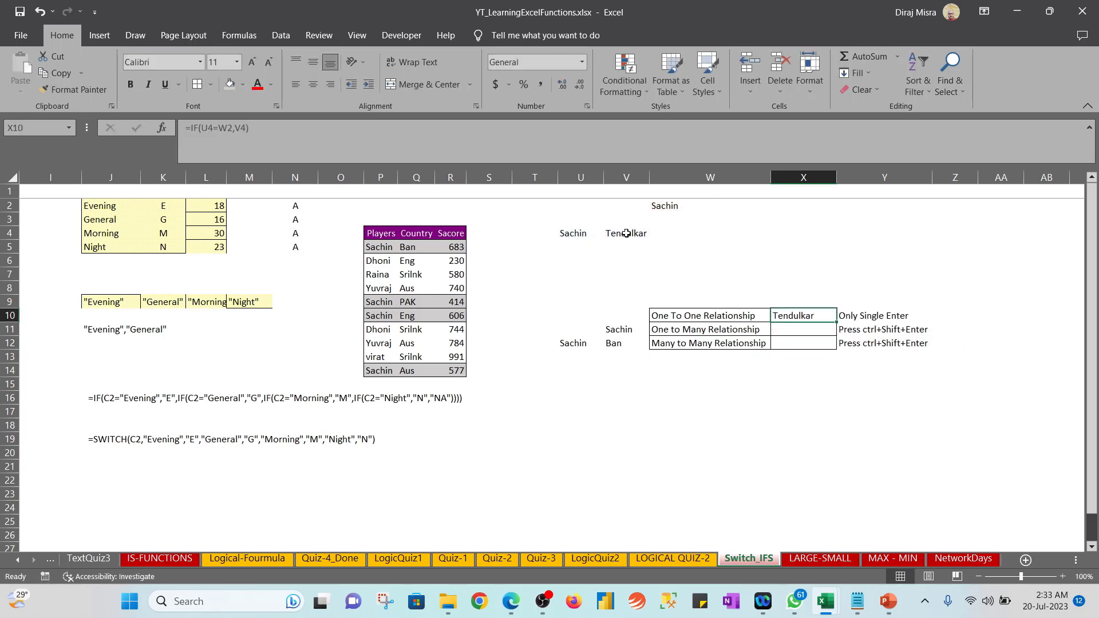
key(F2)
key(Escape)
key(Right)
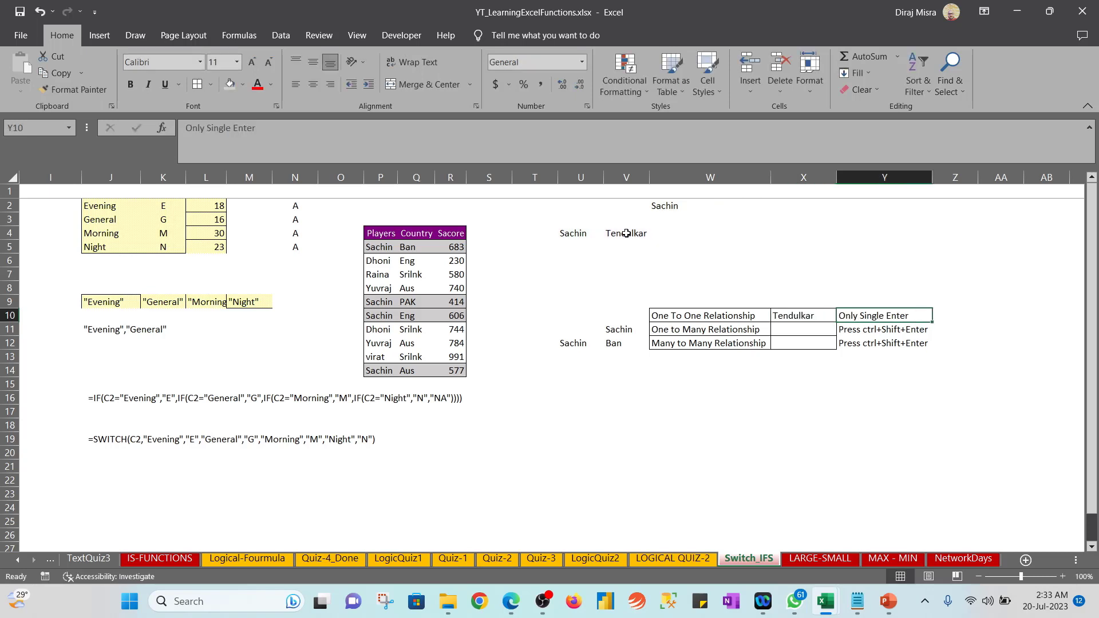
key(Left)
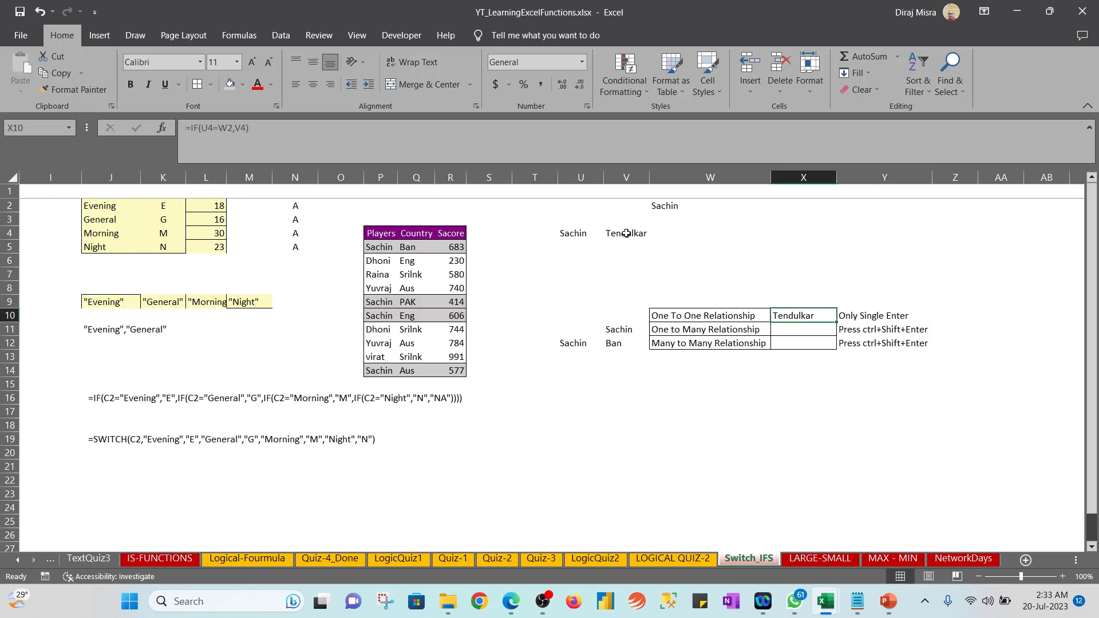
key(Left)
key(Right)
key(Down)
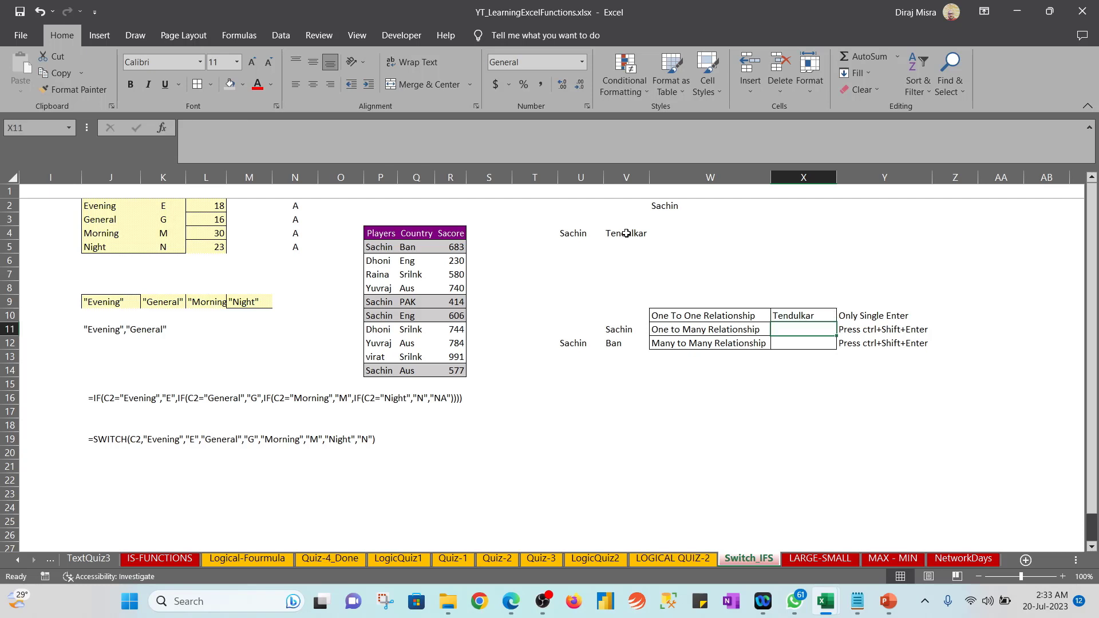
key(Left)
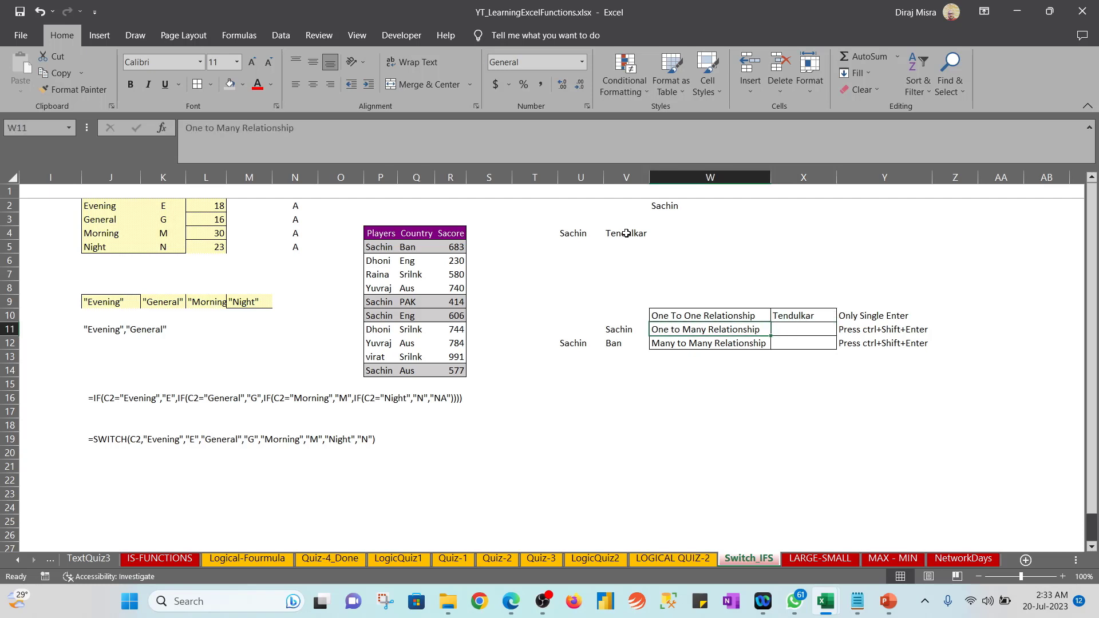
key(Right)
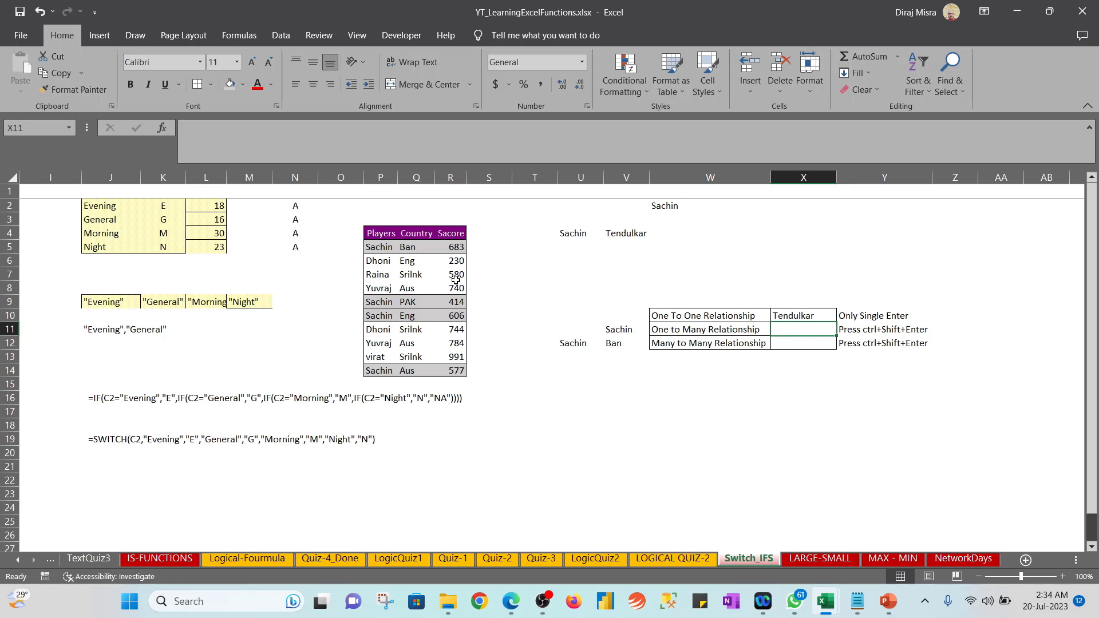
Examine the player names in P5:P14 with their countries and scores, including Sachin's row for PAK
click(376, 247)
drag(376, 248, 377, 370)
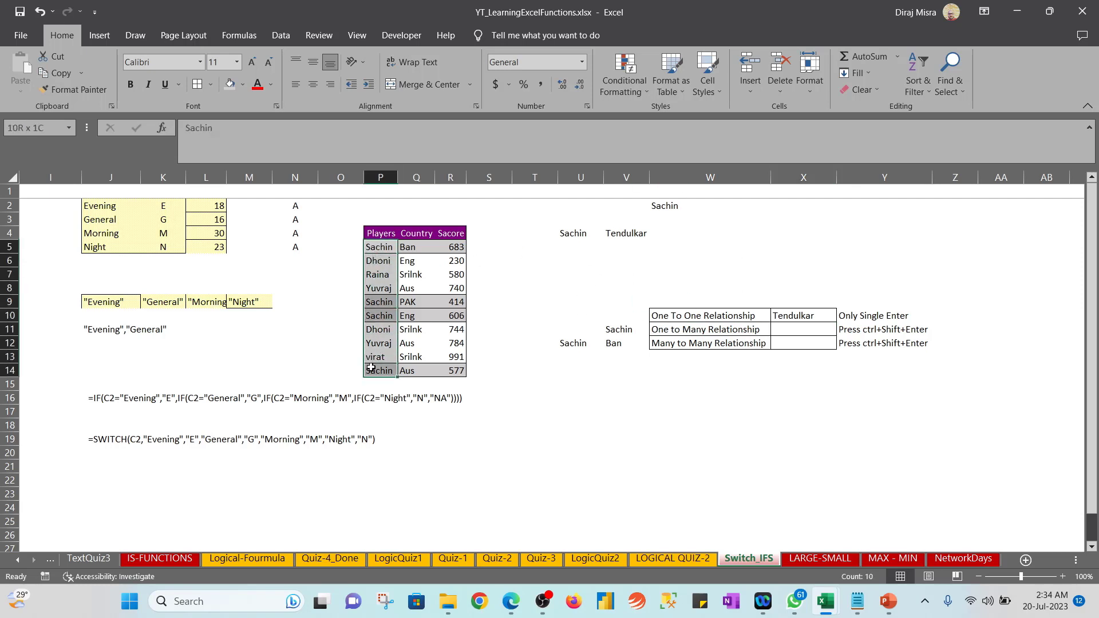
click(456, 247)
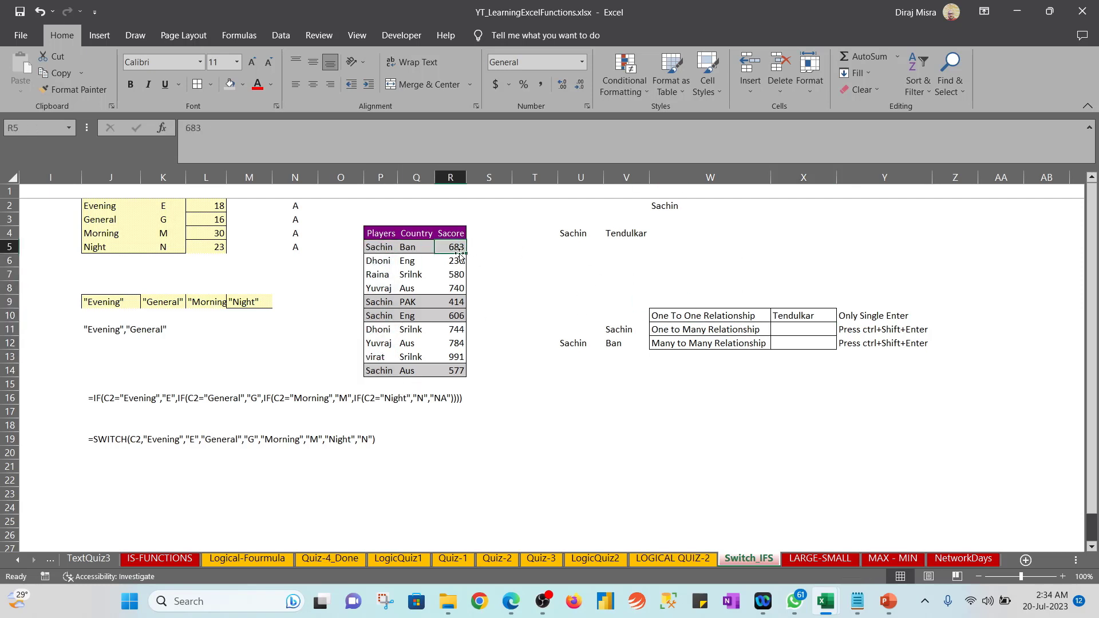
key(Down)
key(Down)
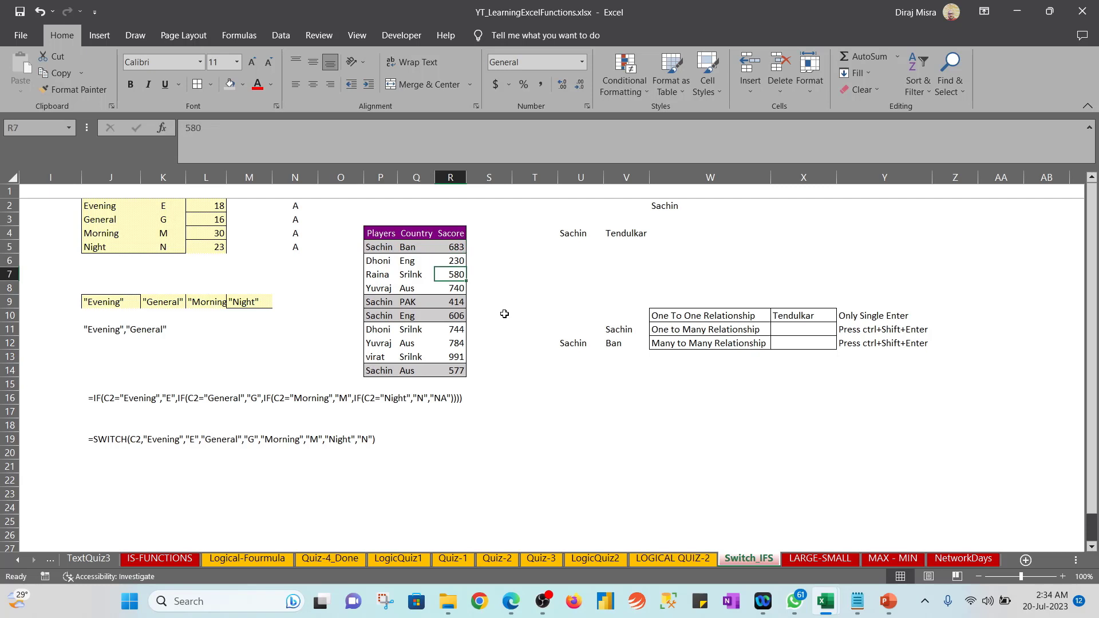
key(Left)
key(Down)
key(Down)
key(Left)
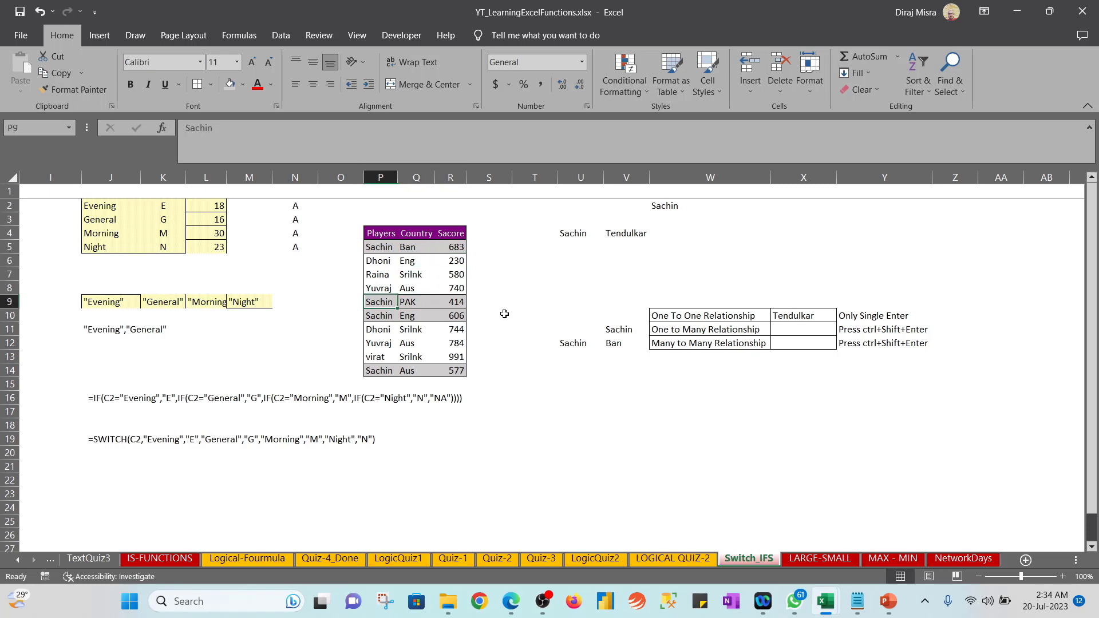
key(Right)
key(Right)
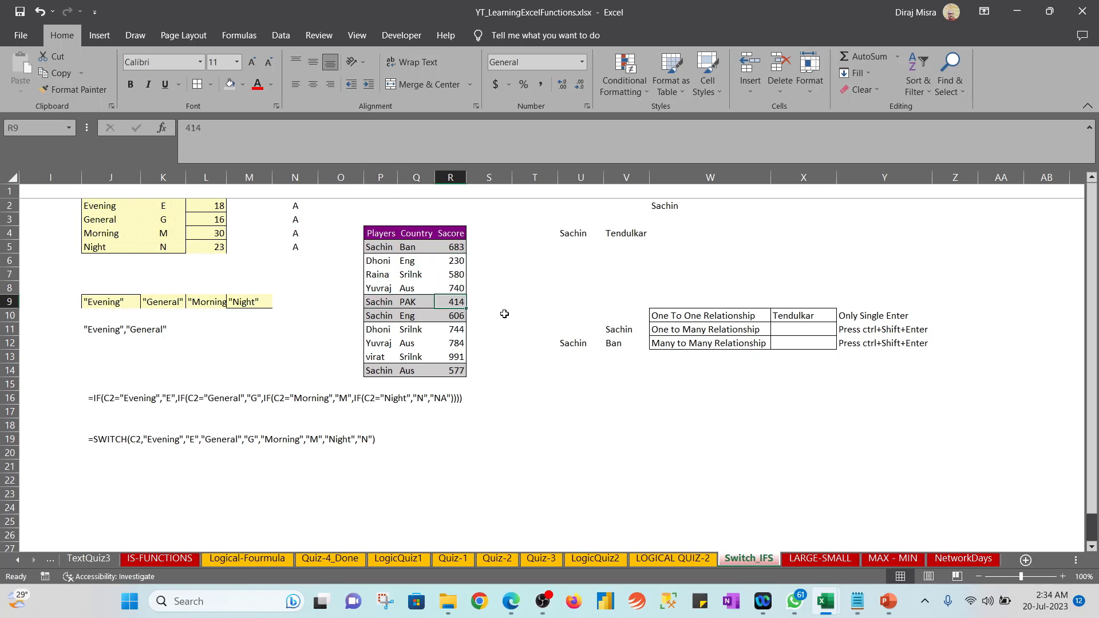
Enter =MAX(R5:R14) in X11 to return the highest score of all players
click(808, 329)
text(=MAX()
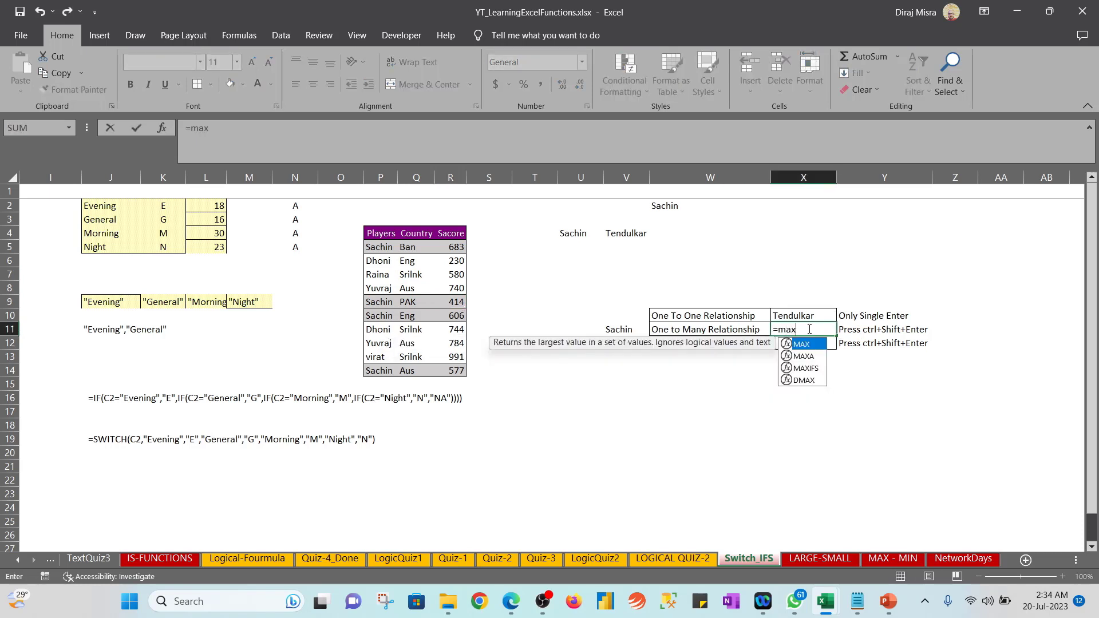
key(Left)
key(Left)
key(Left)
key(Left)
key(Left)
key(Left)
key(ctrl+Up)
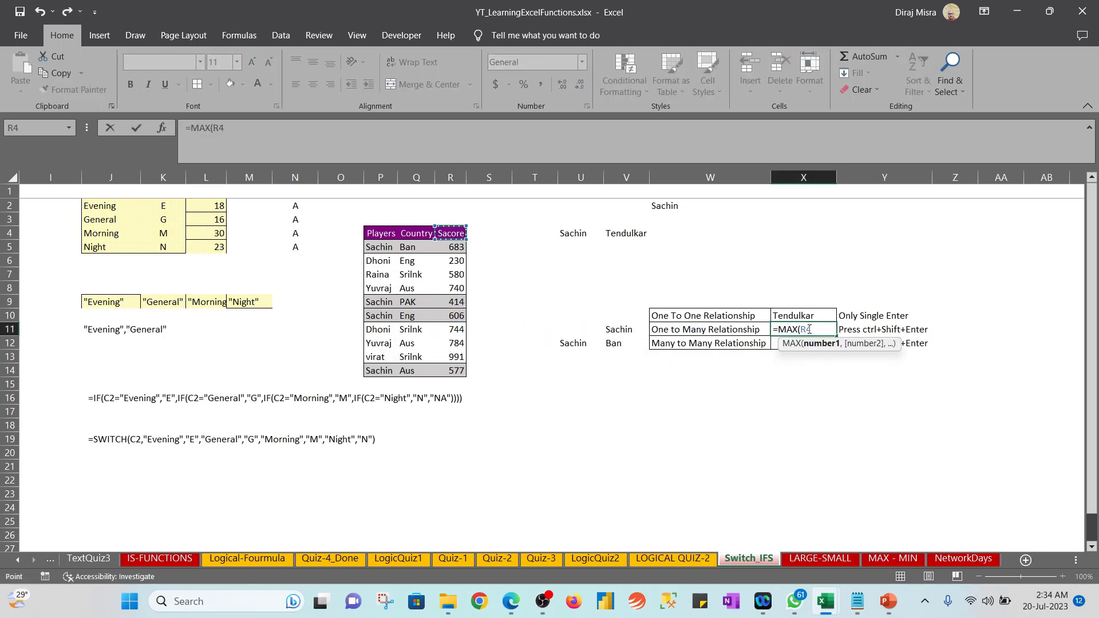
key(Down)
key(ctrl+shift+Down)
key(Return)
key(Up)
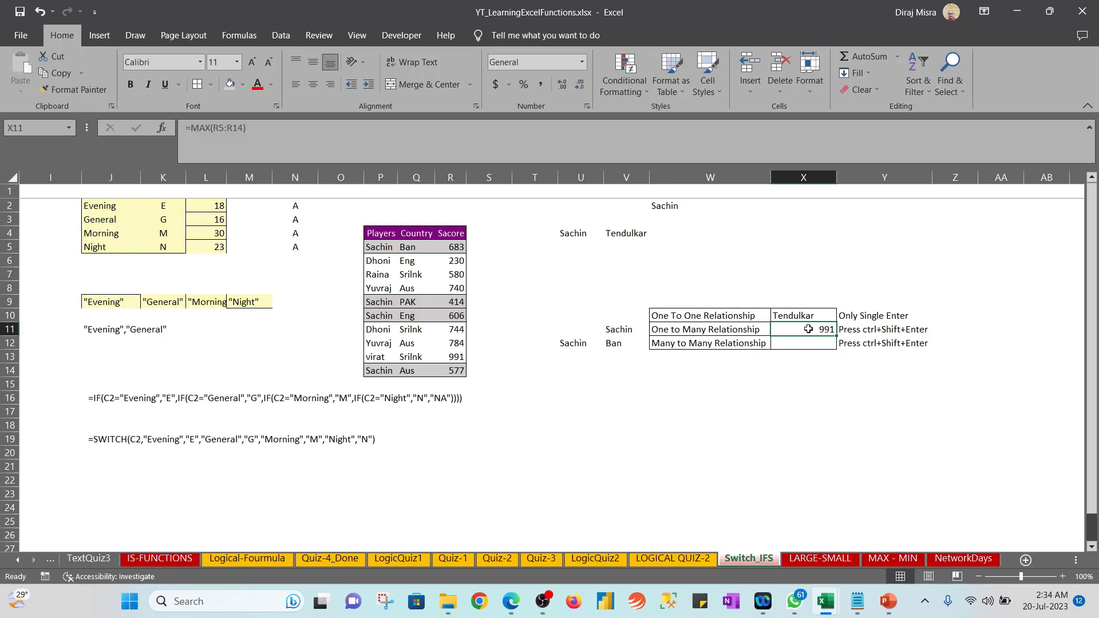
Begin a new X11 formula for the One to Many Relationship with IF nested inside MAX
text(=MATCH()
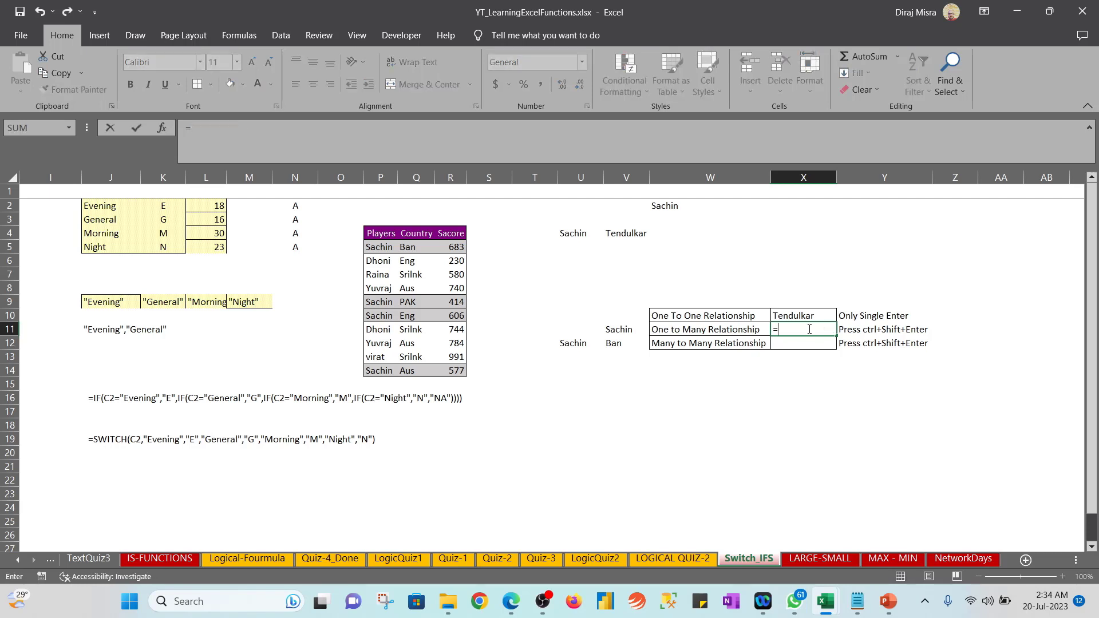
key(BackSpace)
key(BackSpace)
key(BackSpace)
key(BackSpace)
key(BackSpace)
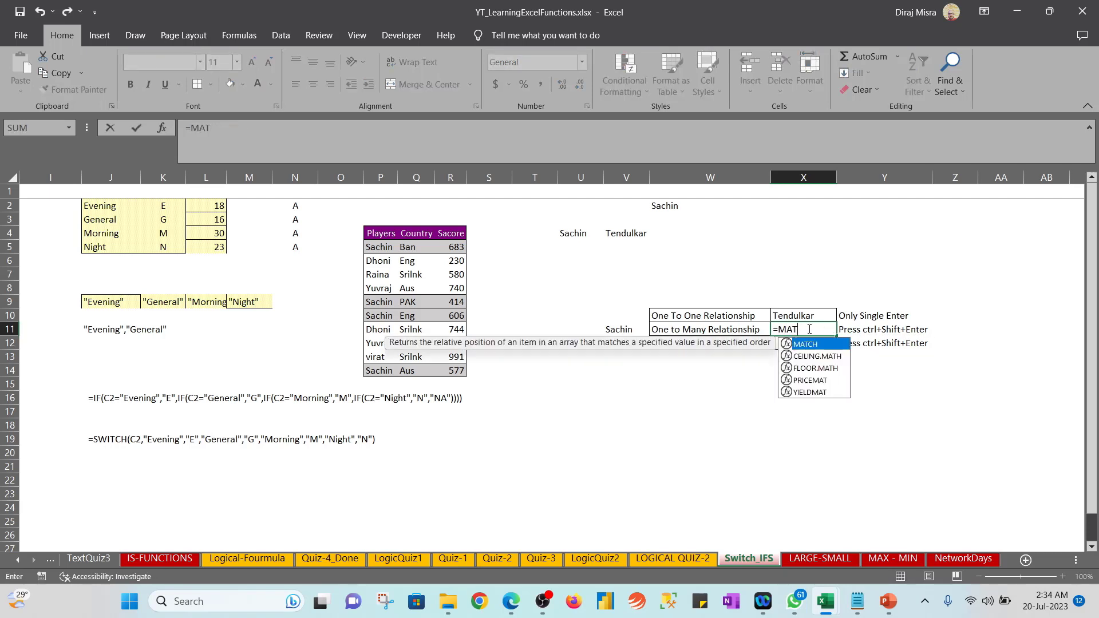
text(ax)
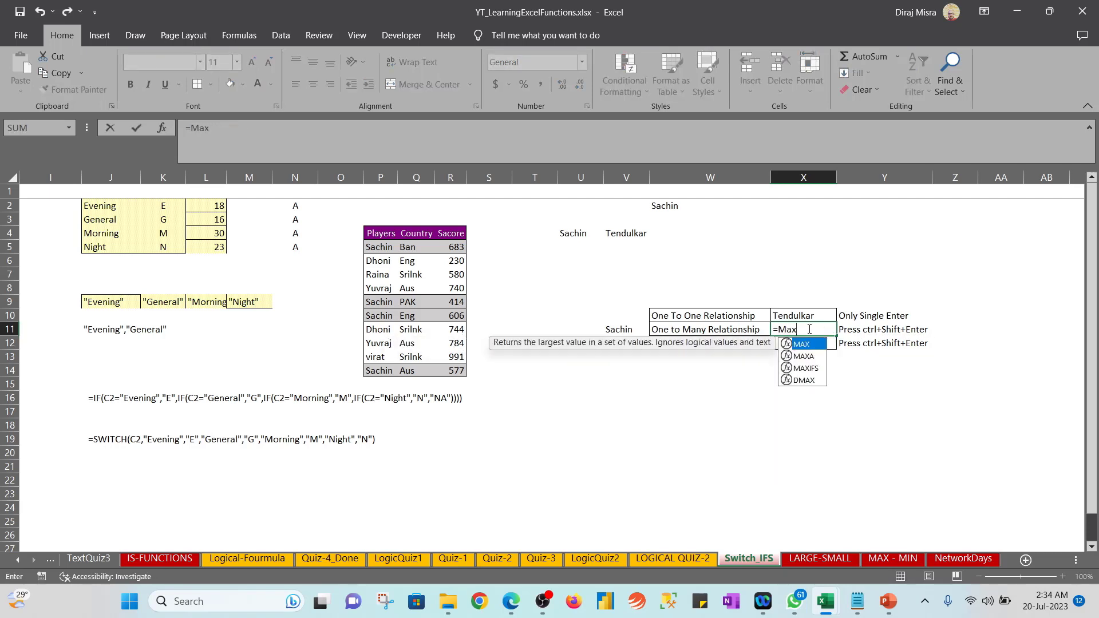
key(Tab)
text(if)
key(Tab)
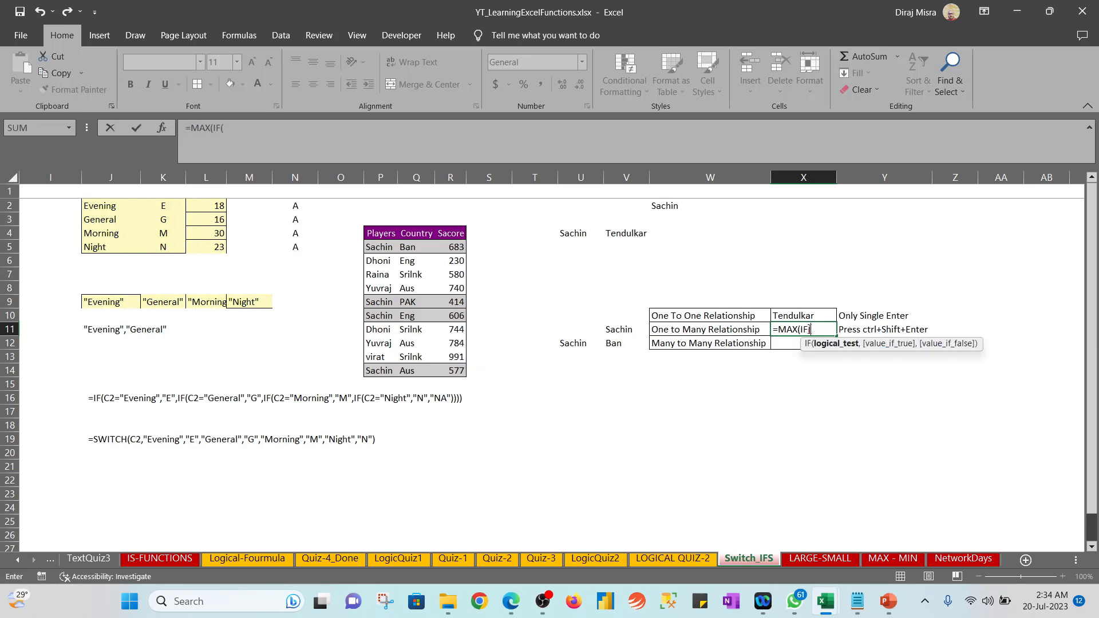
Start the IF logical test in X11 with the player names as the absolute range $P$5:$P$14
key(Left)
key(Left)
key(Left)
key(Left)
key(Left)
key(Left)
key(Left)
key(Left)
key(Up)
key(Up)
key(Up)
key(Up)
key(Up)
key(Up)
key(Up)
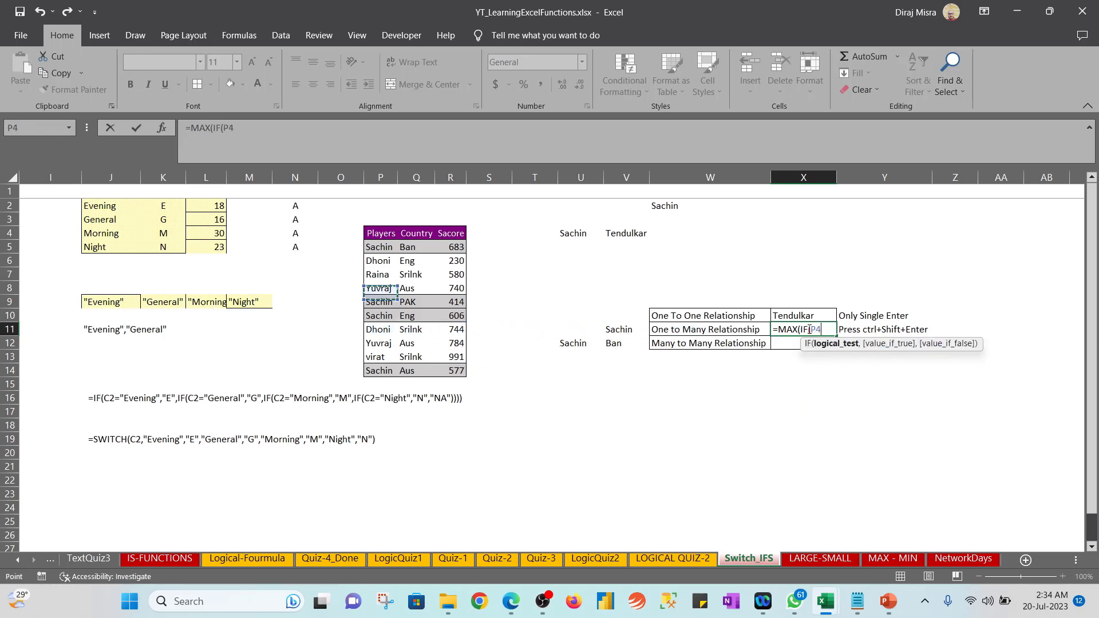
key(Down)
key(ctrl+shift+Down)
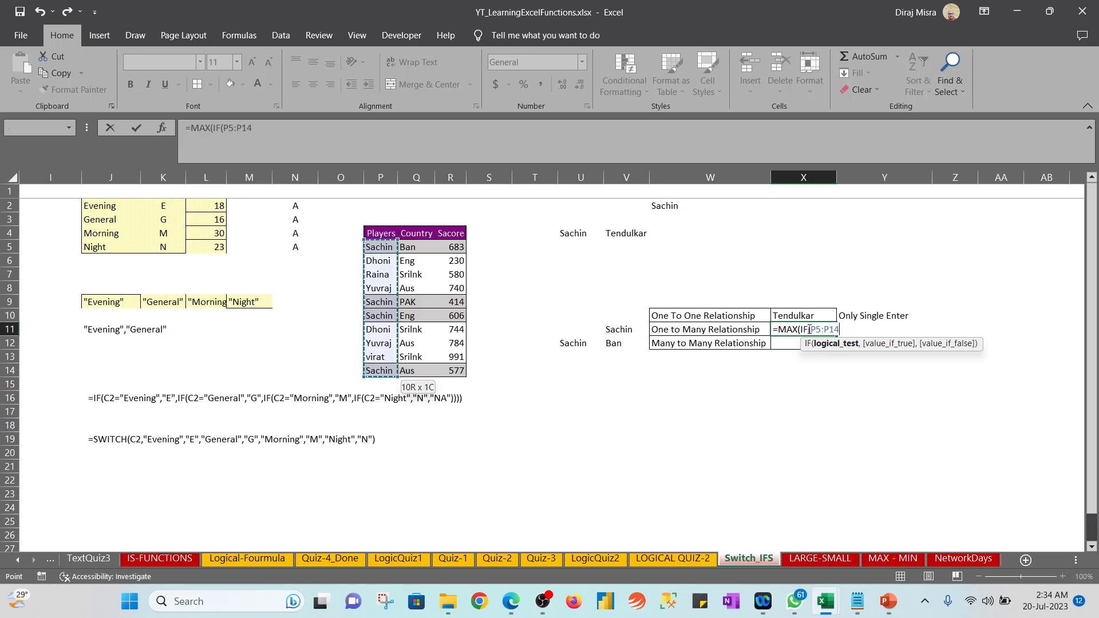
key(F4)
text(=)
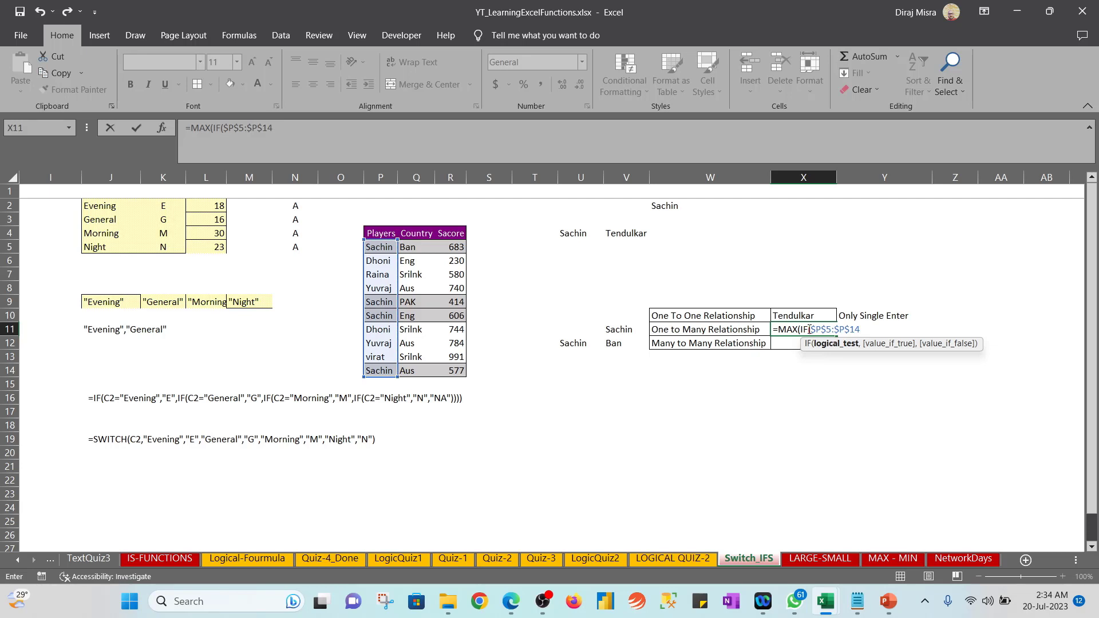
Compare the player range with the name in V11, using the absolute reference $V$11
key(Left)
key(Left)
key(Left)
key(Right)
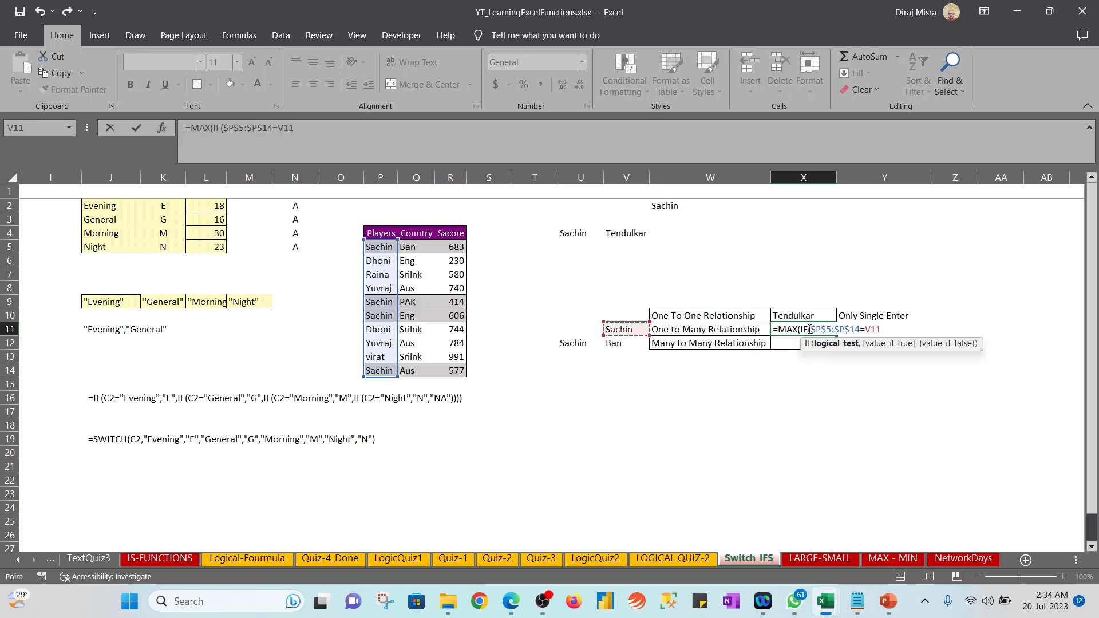
key(F4)
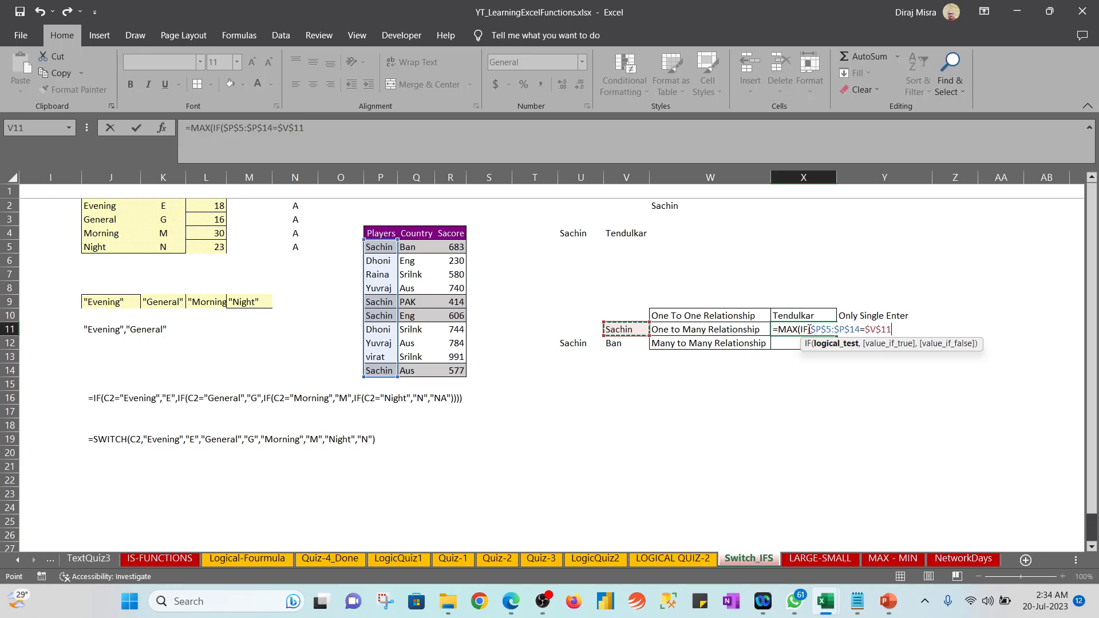
Return the scores $R$5:$R$14 when the test is true and enter X11 as an array formula
text(,)
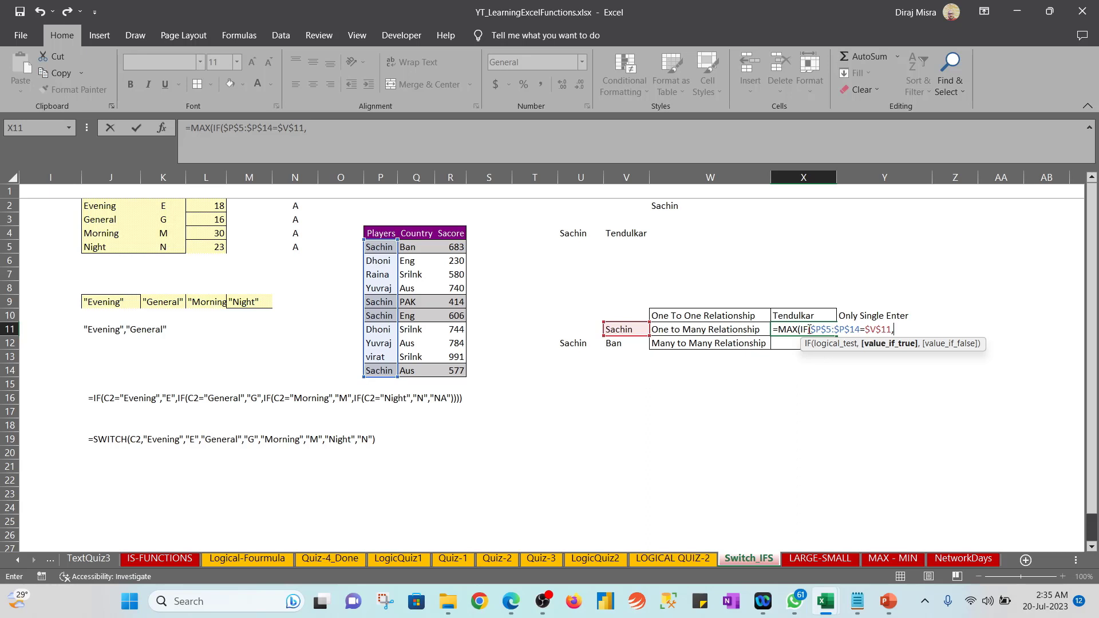
drag(452, 247, 454, 364)
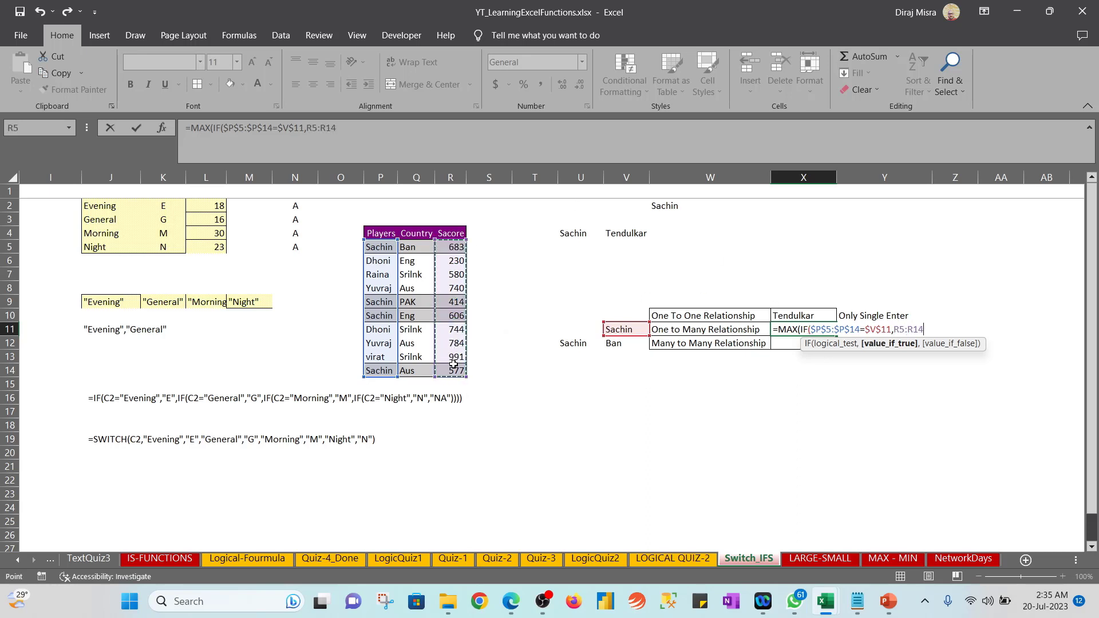
key(F4)
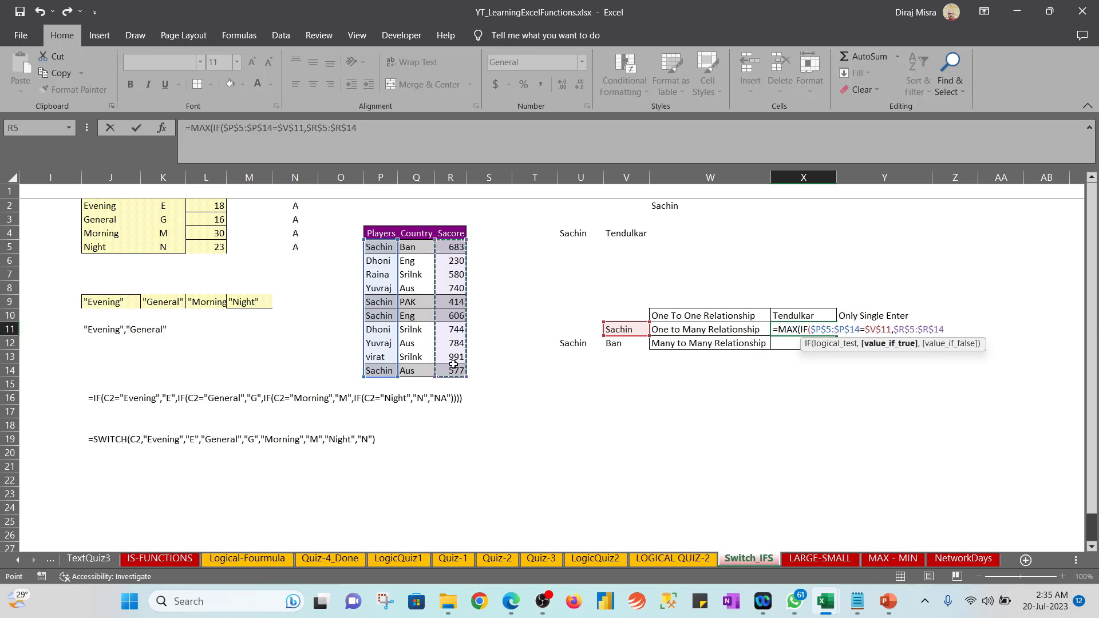
text())
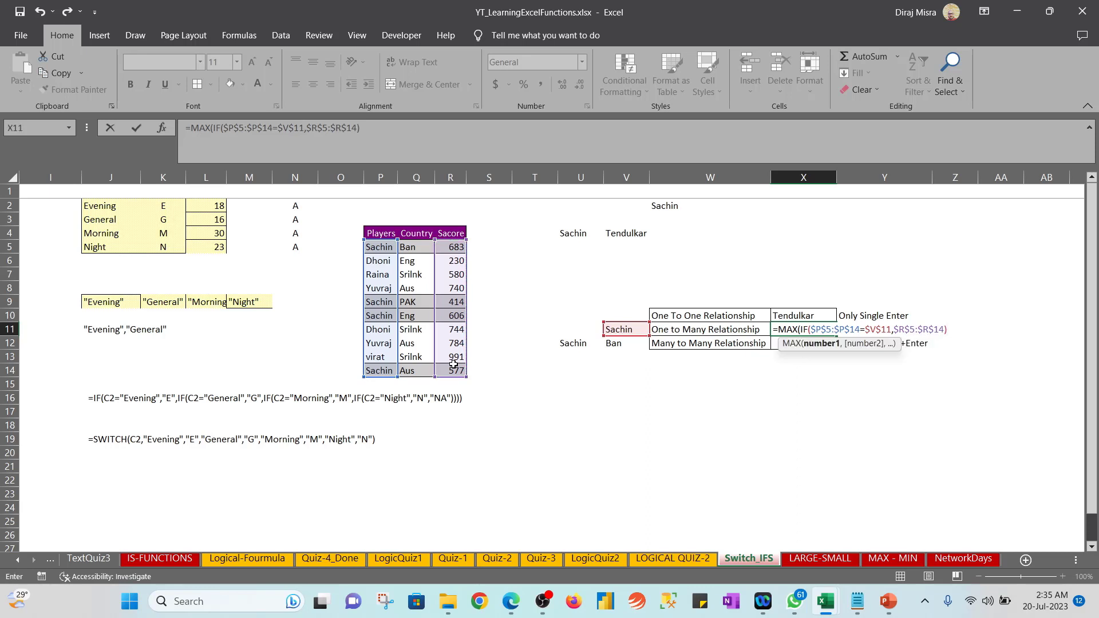
key(ctrl+shift+Return)
key(Return)
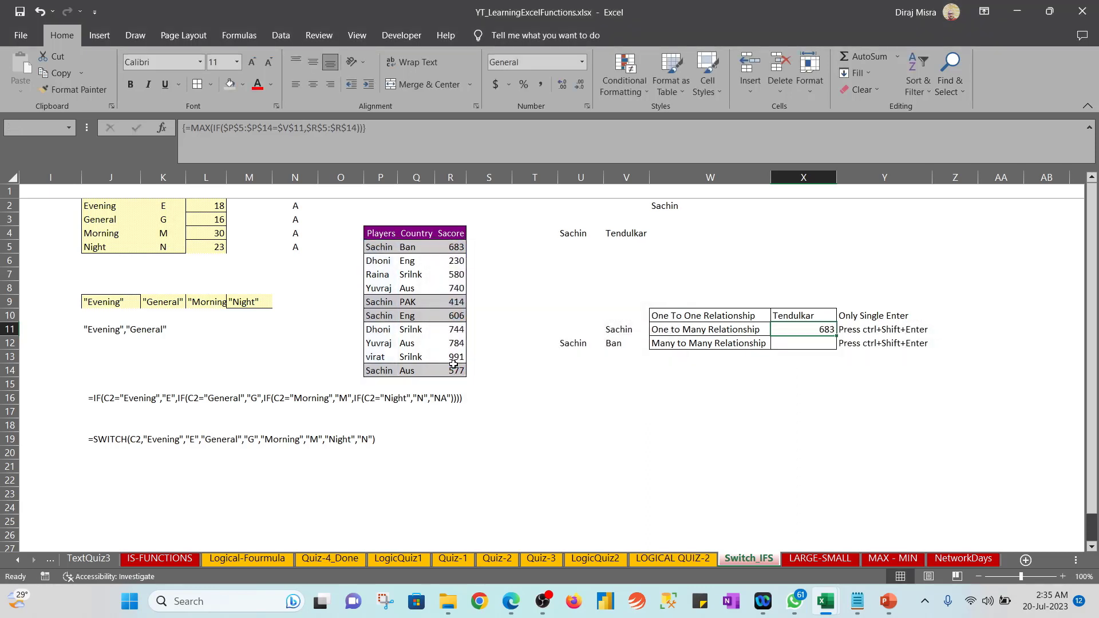
Add "" as the IF value-if-false in X11 and re-enter it as an array formula
key(F2)
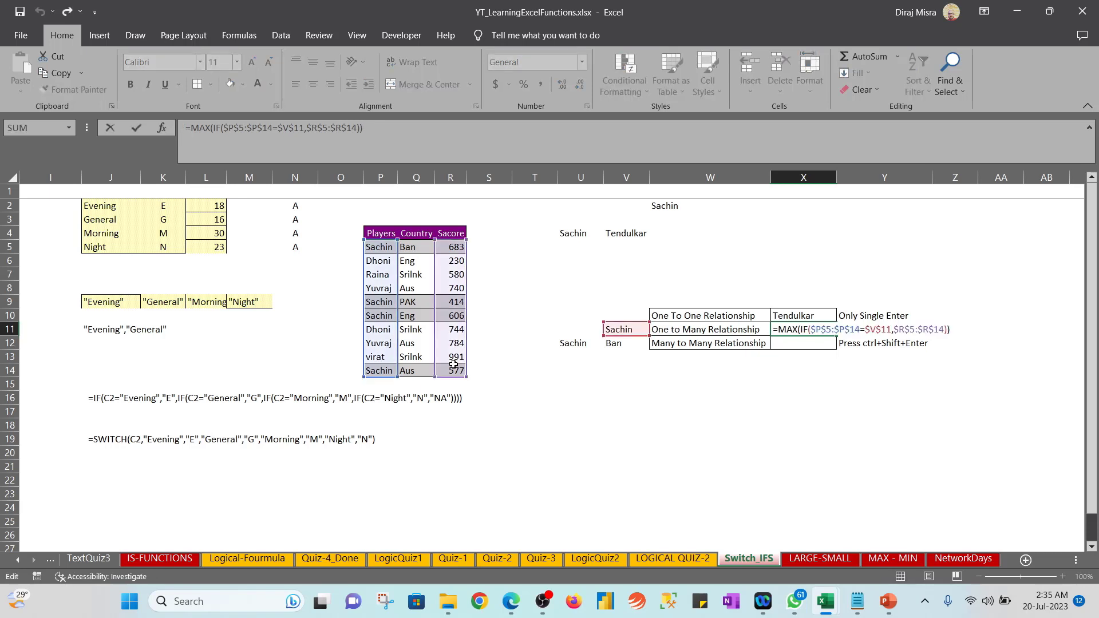
key(Left)
key(Left)
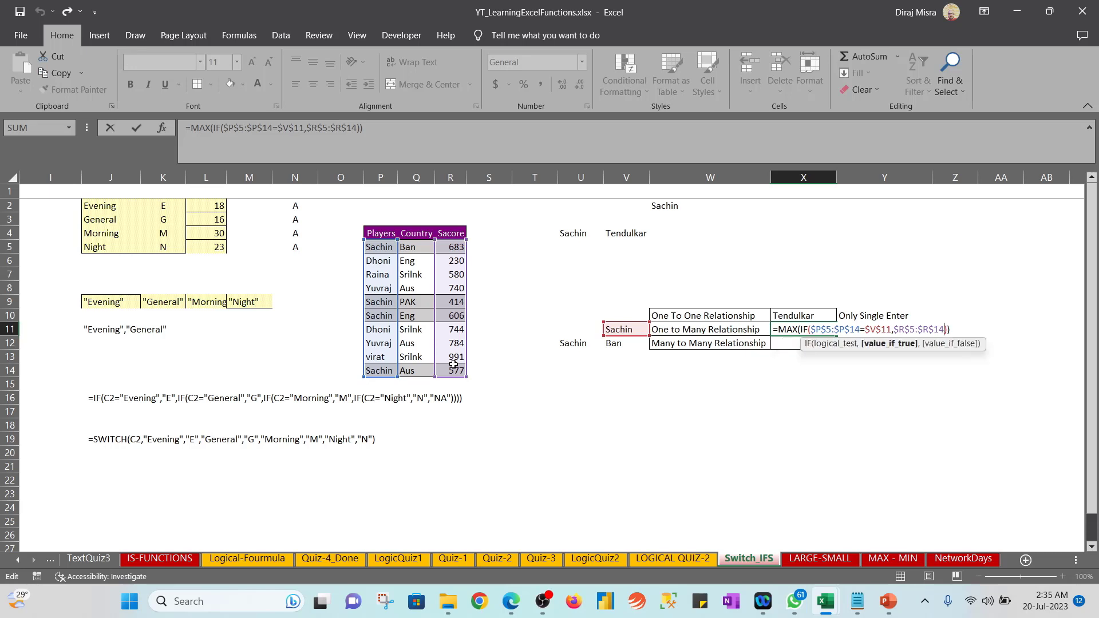
text(,)
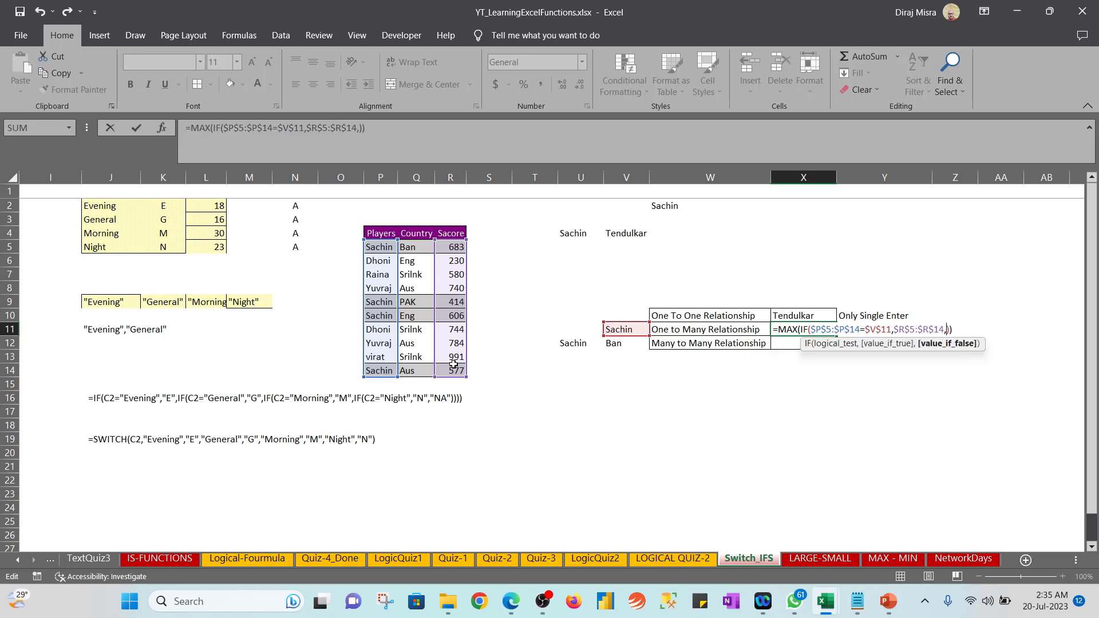
text("")
key(ctrl+shift+Return)
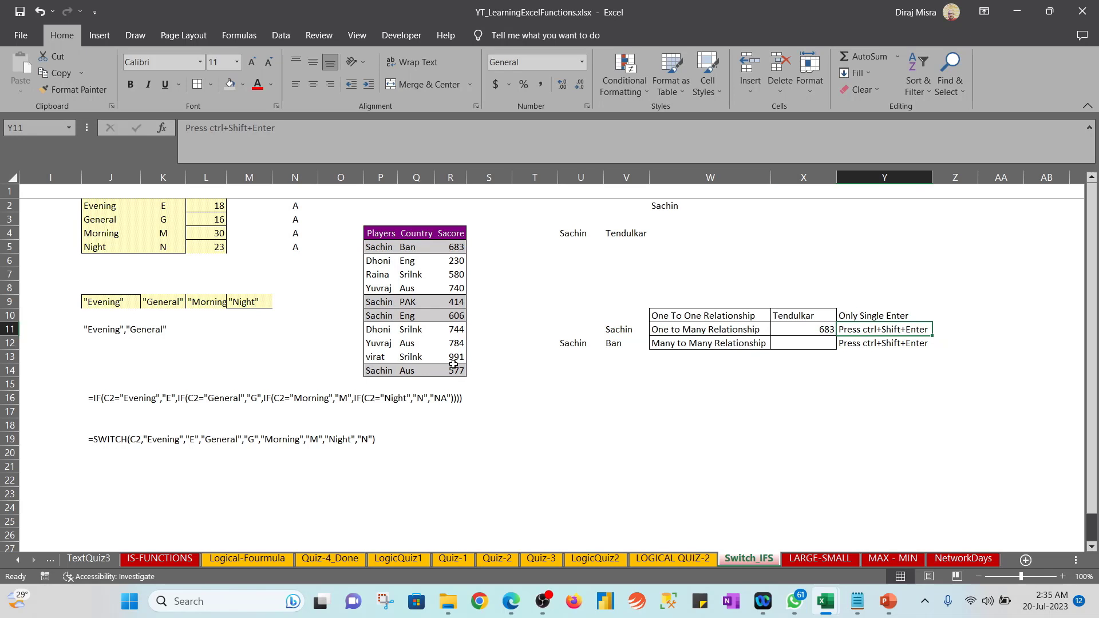
Bold the entry-method note in Y11 and re-enter the X11 formula as an array formula
key(ctrl+b)
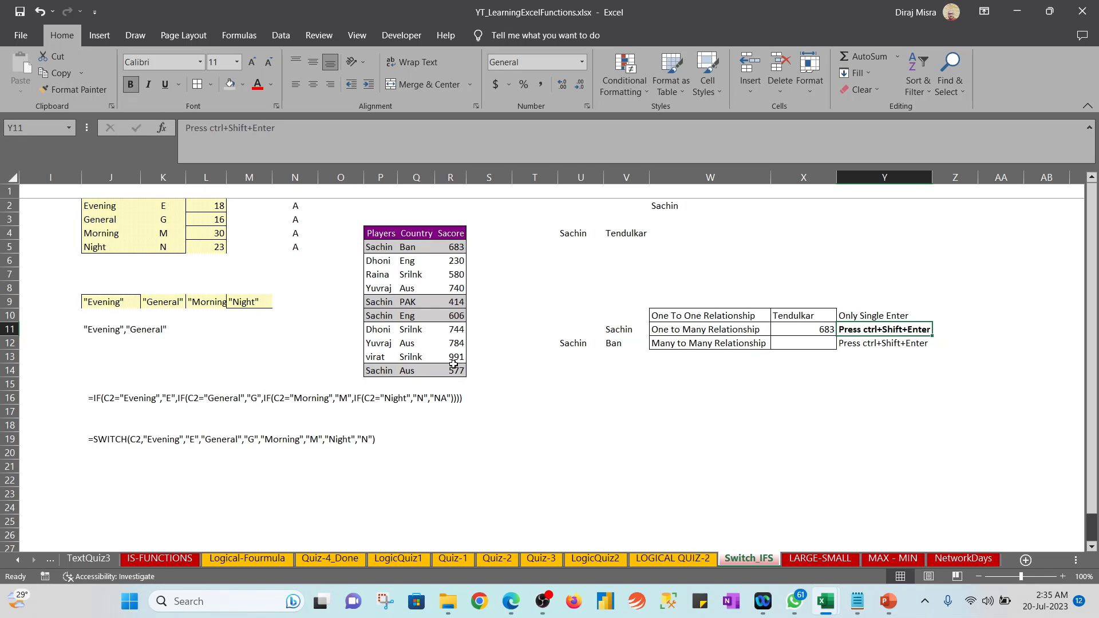
key(Left)
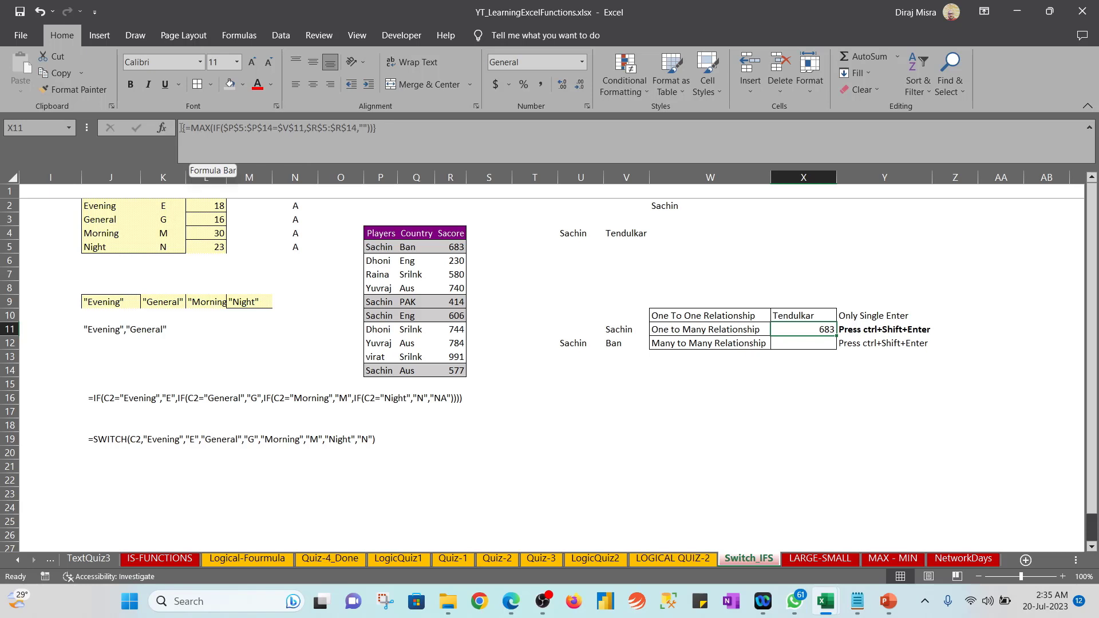
click(396, 125)
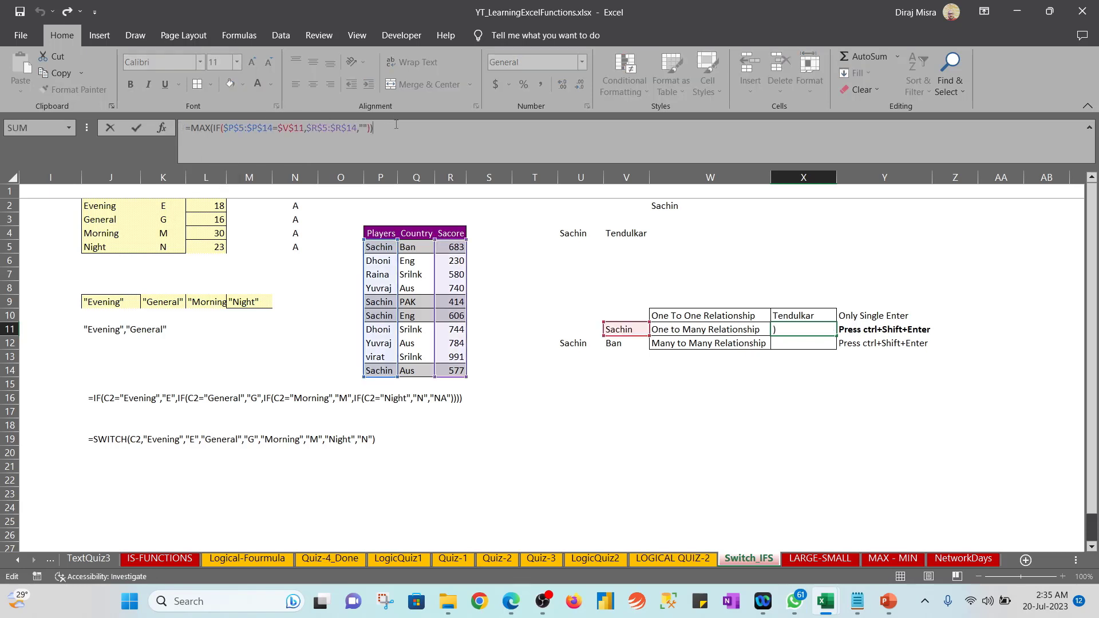
key(ctrl+shift+Return)
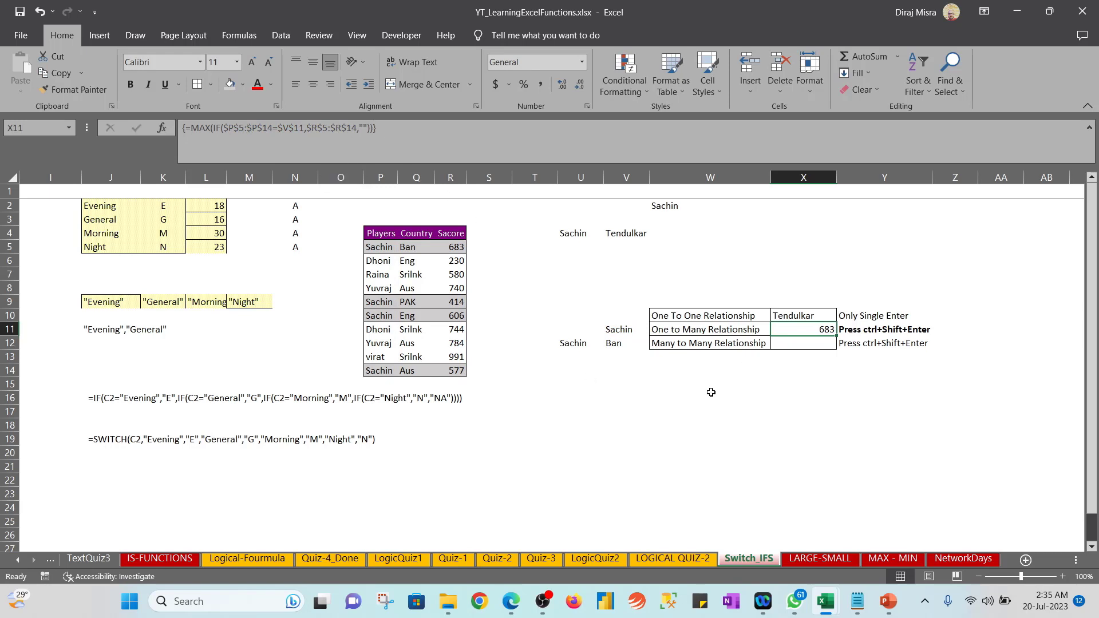
Change Sachin's score against PAK in R9 to 690
key(Left)
key(Left)
key(Left)
key(Left)
key(Left)
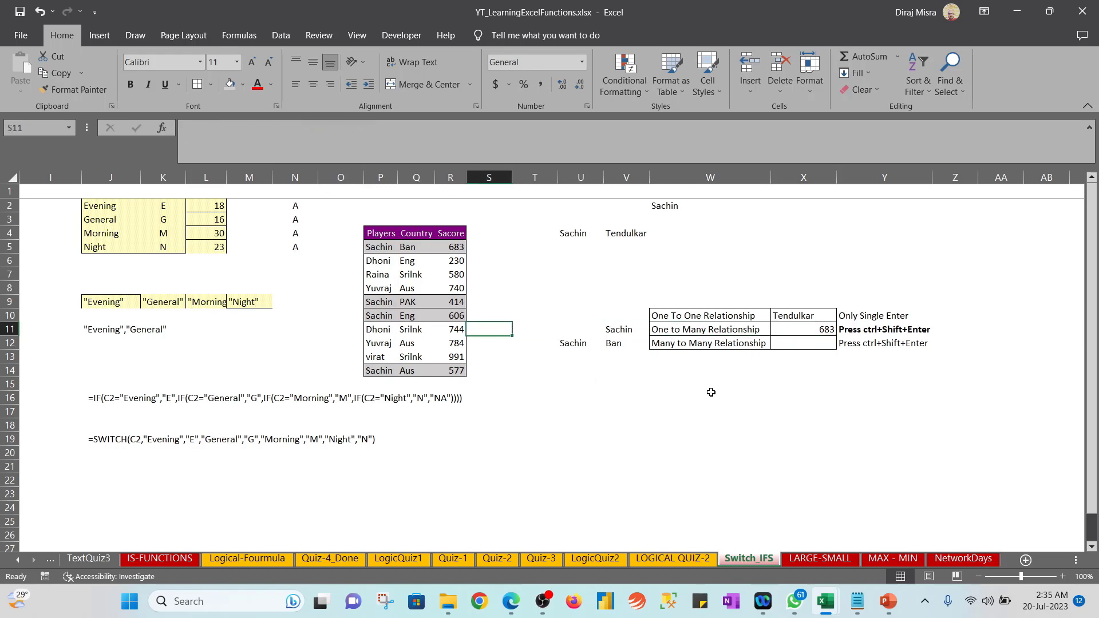
key(Left)
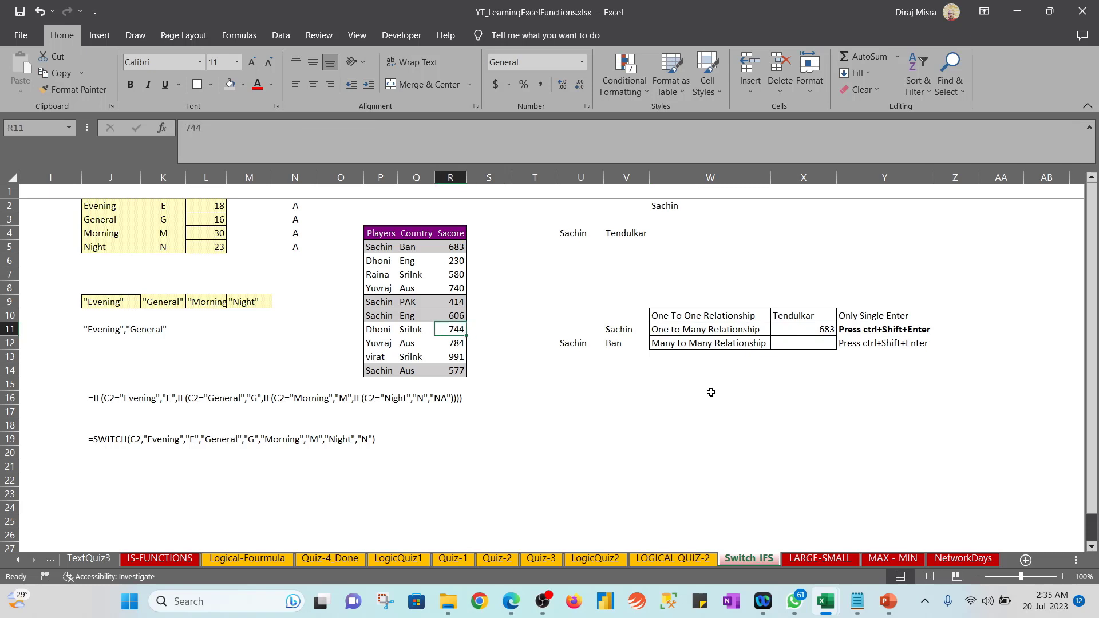
key(Up)
key(Up)
key(Up)
key(Up)
key(Up)
key(Up)
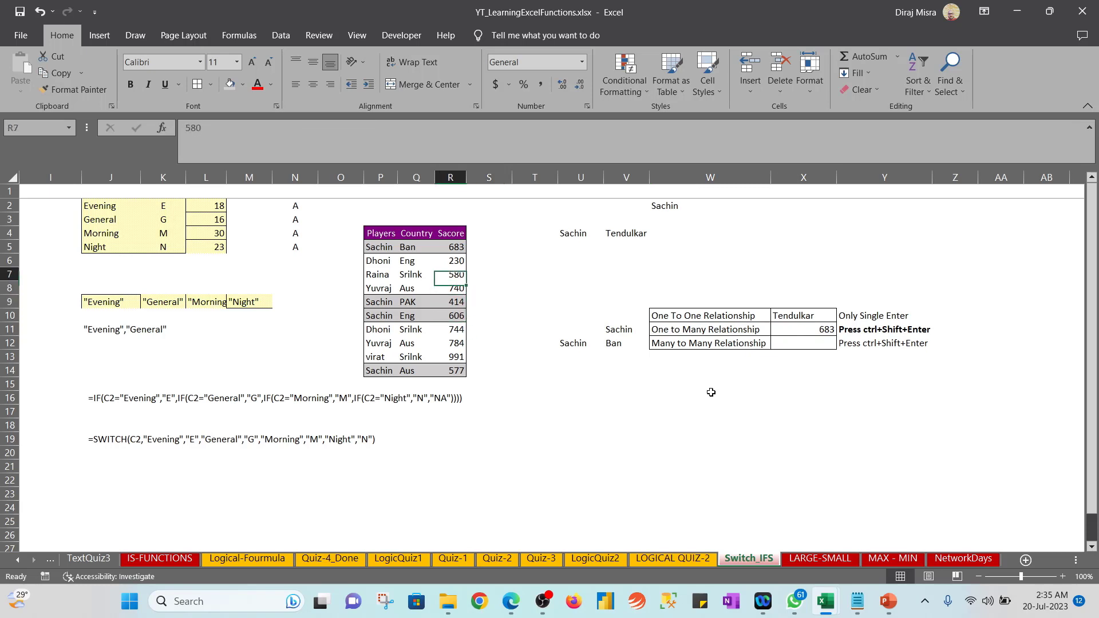
key(Down)
key(Down)
key(Down)
key(Down)
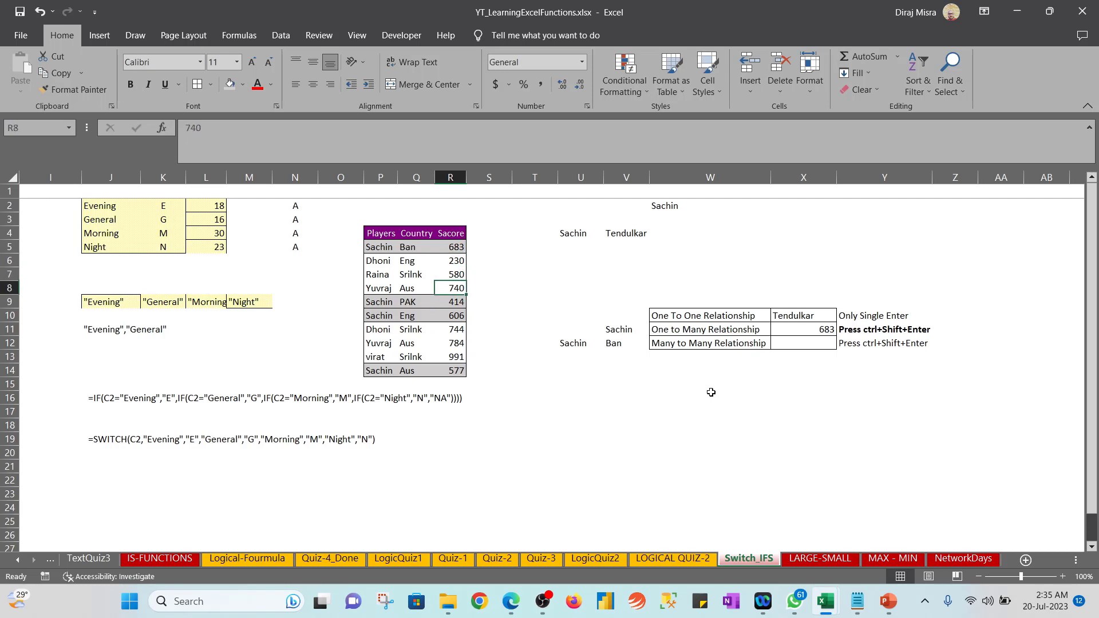
text(6)
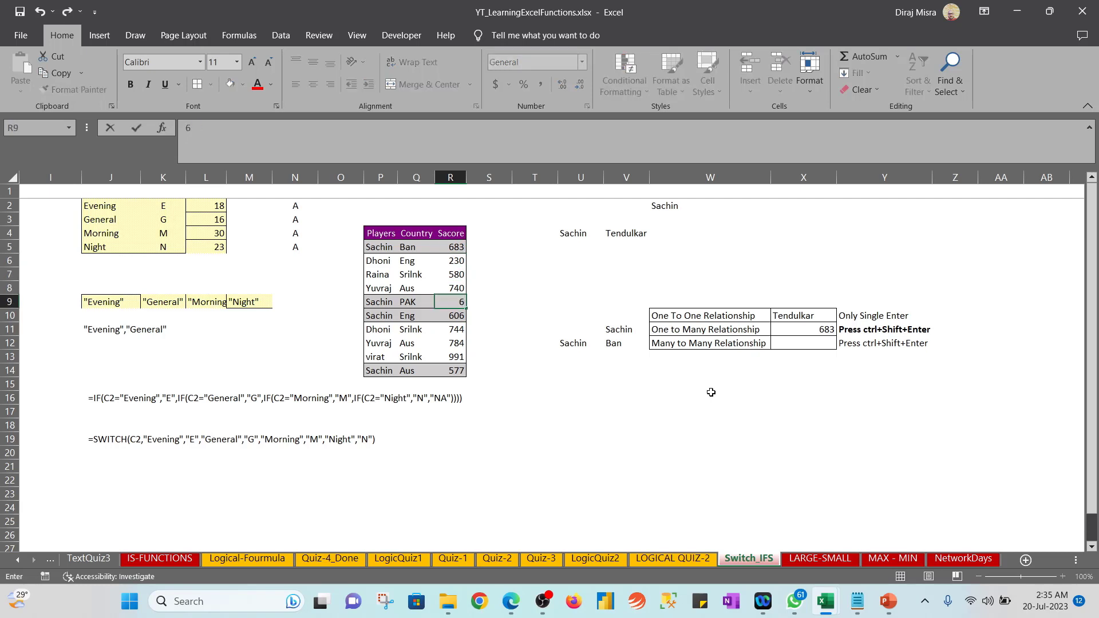
text(90)
key(Return)
Check the One to Many result in X11 after the score change
key(Right)
key(Right)
key(Right)
key(Right)
key(Right)
key(Right)
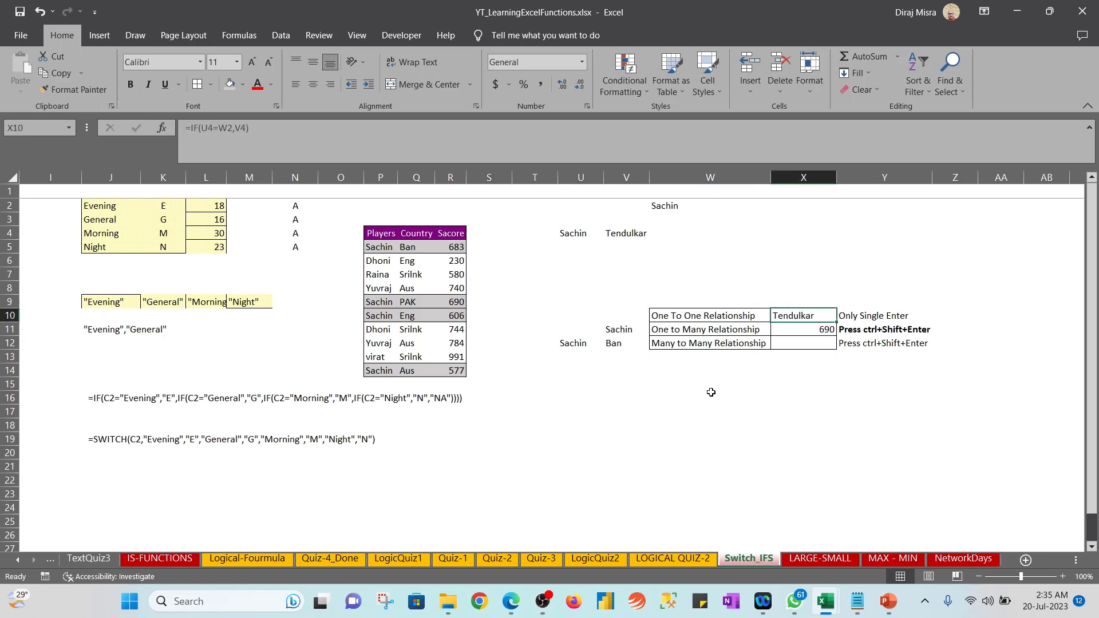
key(Down)
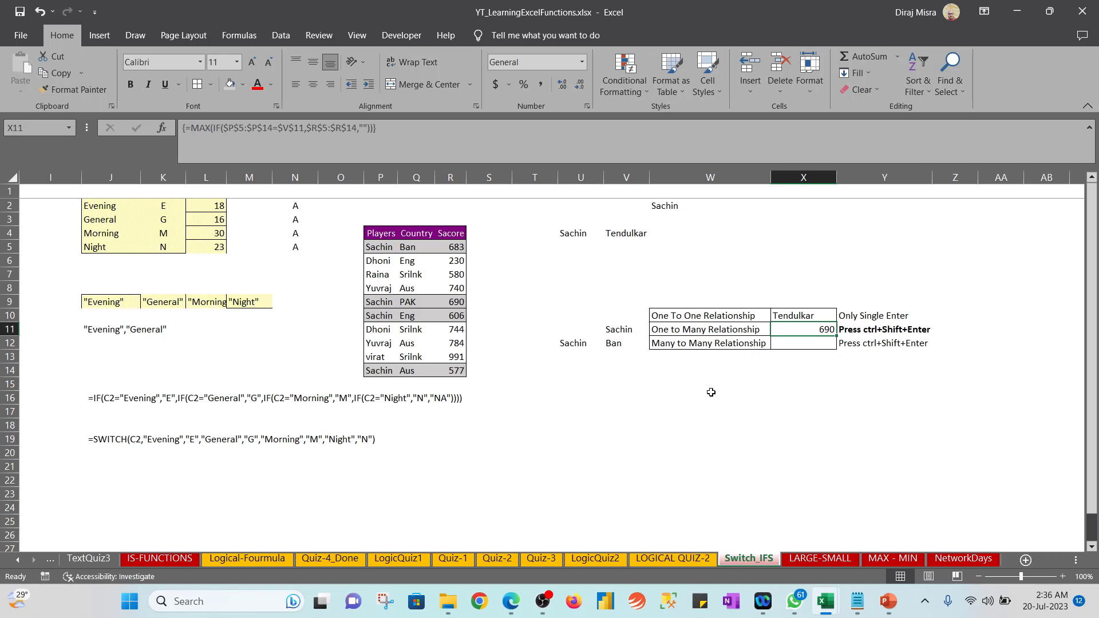
Examine the Players and Country columns of the score table as the two criteria ranges
key(Down)
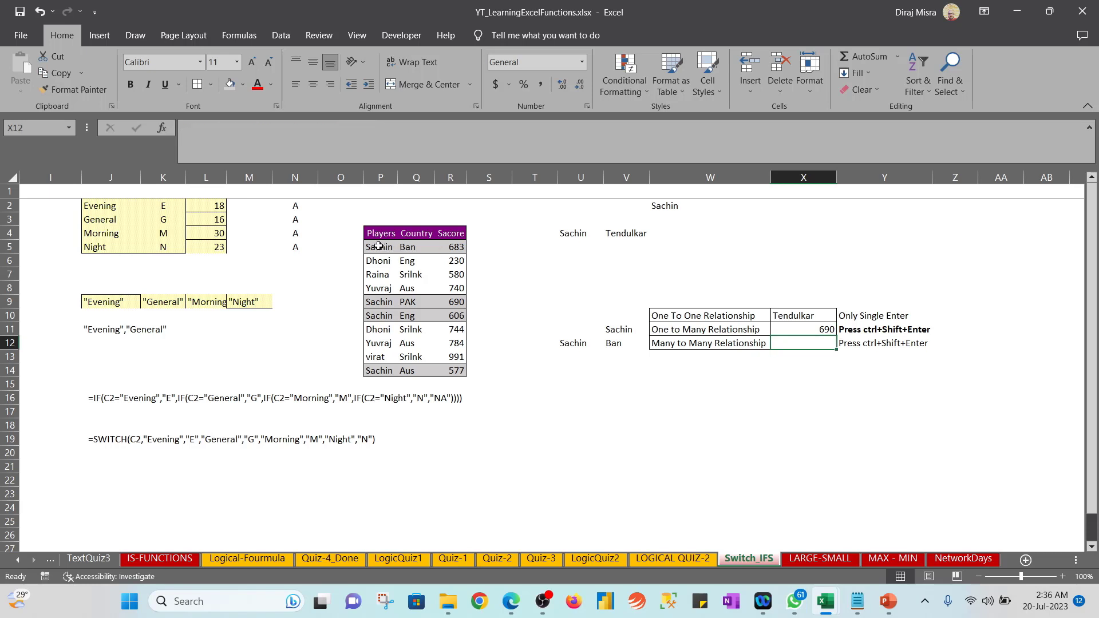
drag(380, 247, 368, 360)
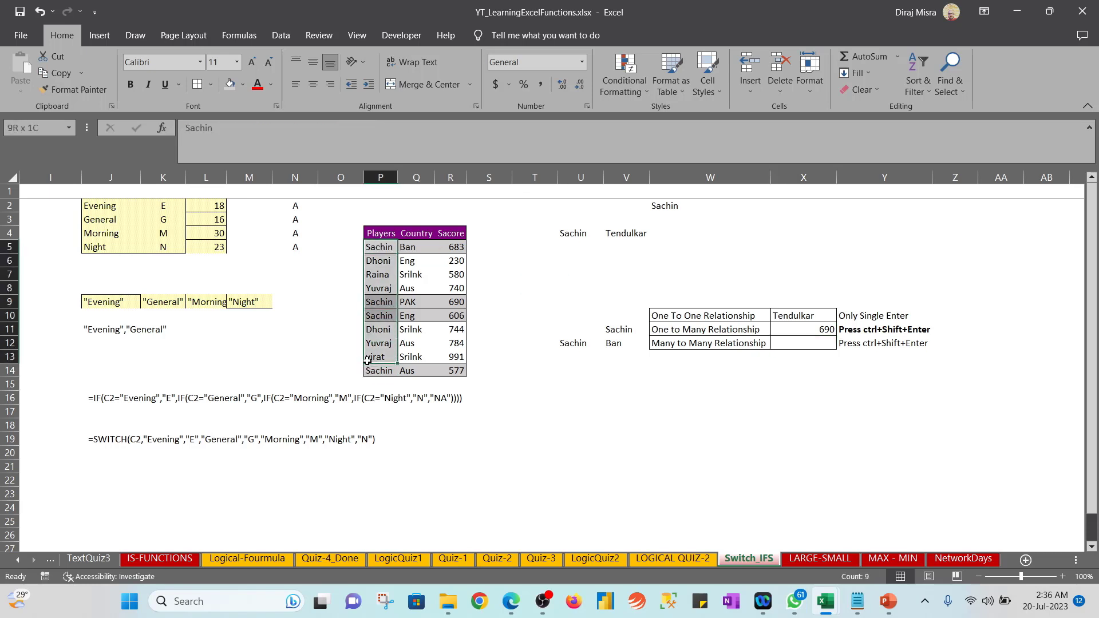
click(414, 246)
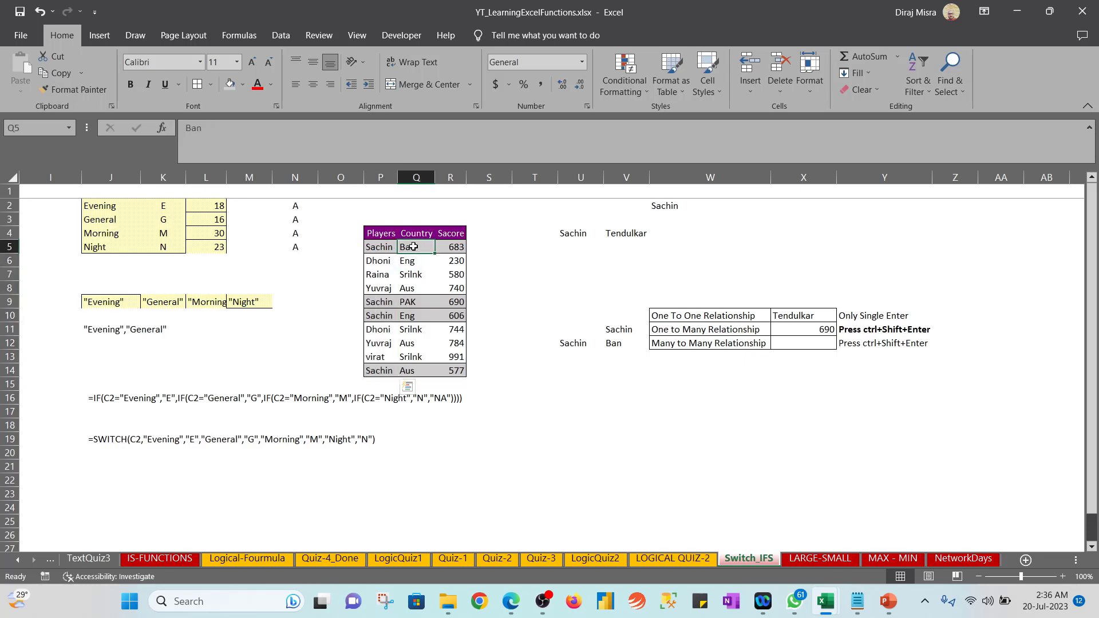
drag(413, 247, 411, 365)
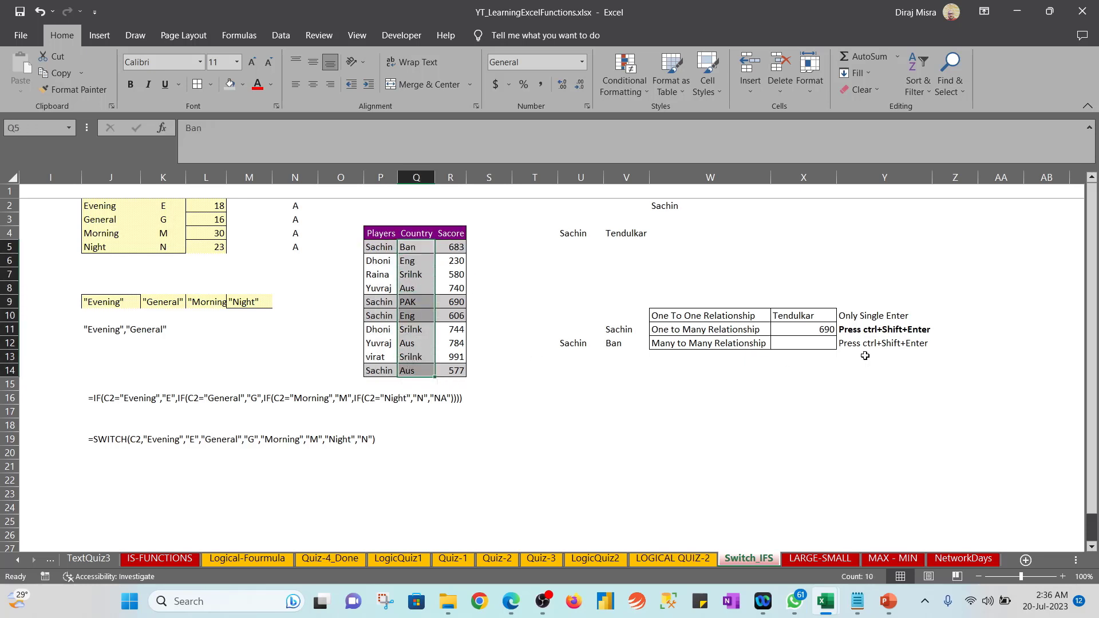
click(813, 343)
text(=)
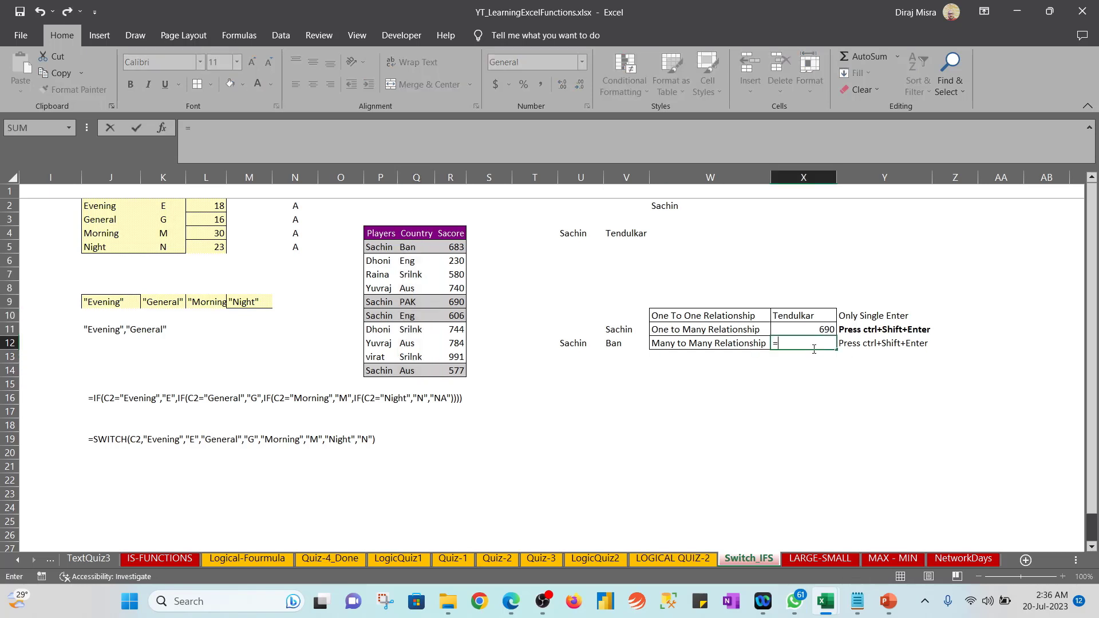
text(ma)
key(Down)
key(Tab)
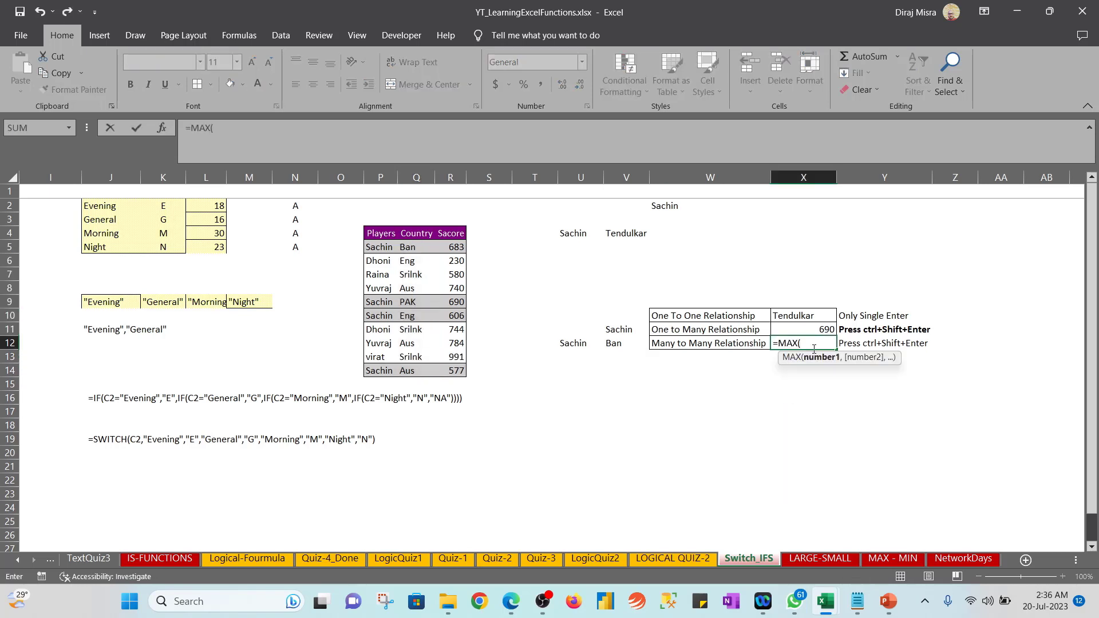
text(if)
key(Tab)
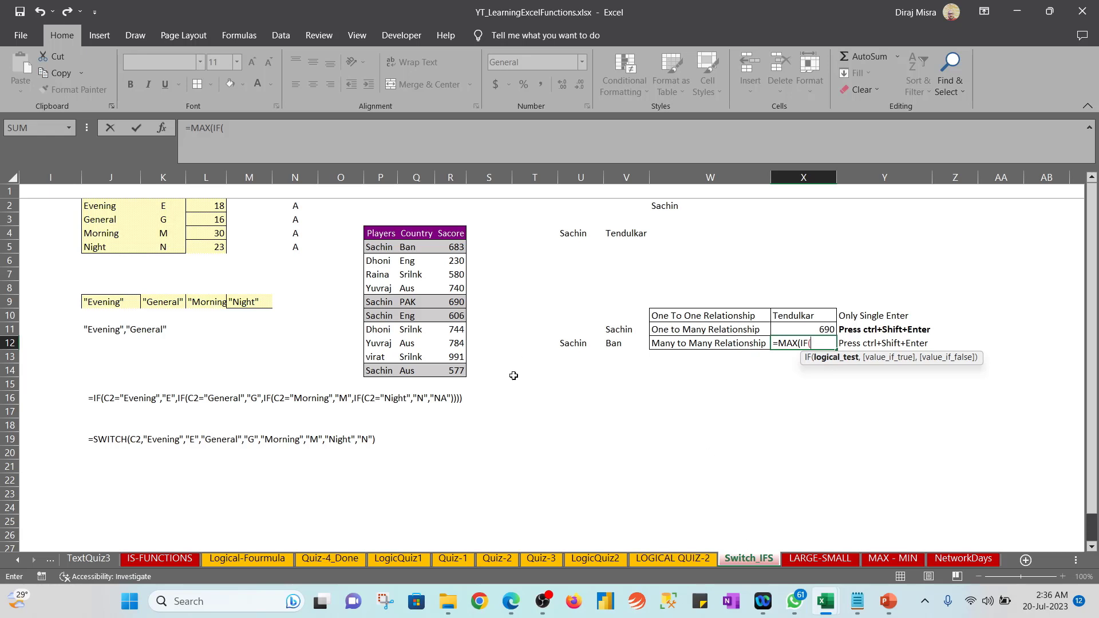
click(379, 245)
drag(379, 245, 379, 367)
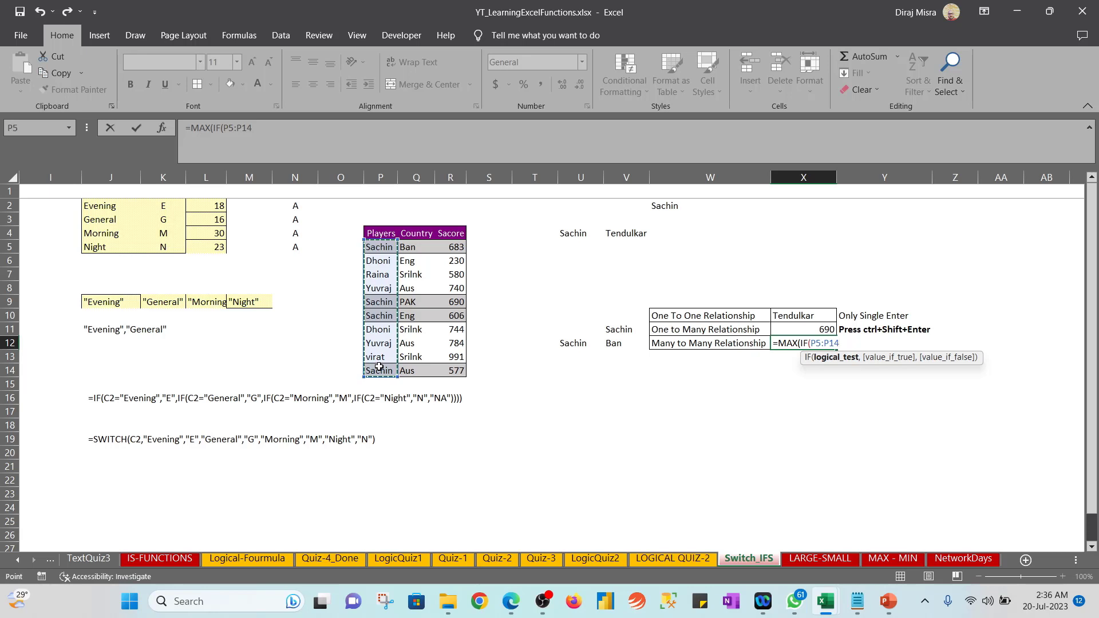
key(F4)
text(=)
key(Left)
key(Left)
key(Left)
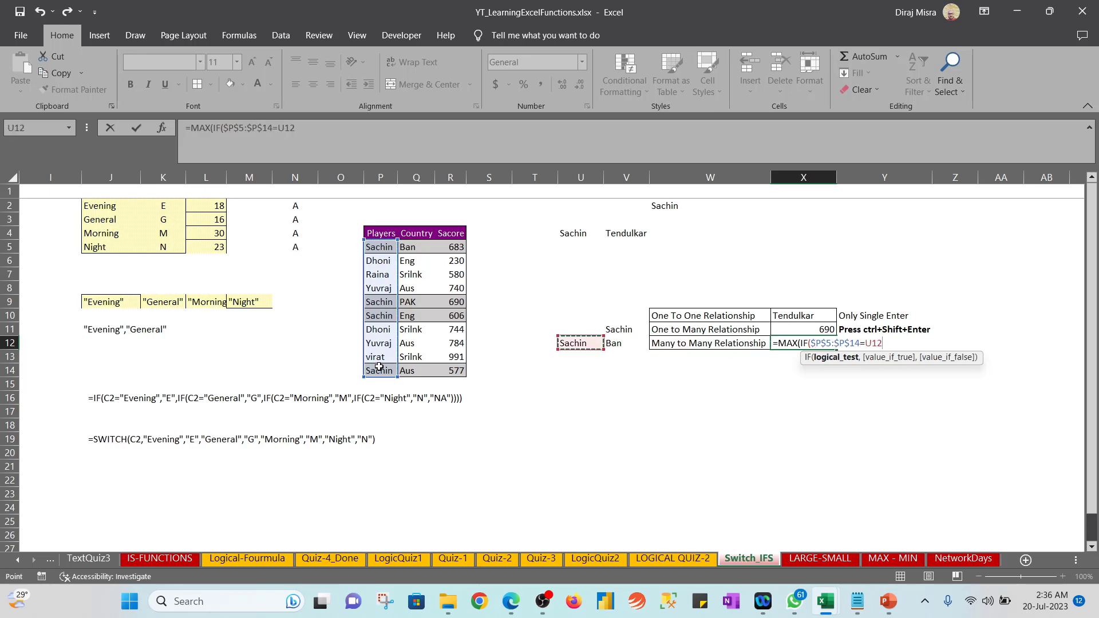
key(F4)
text())
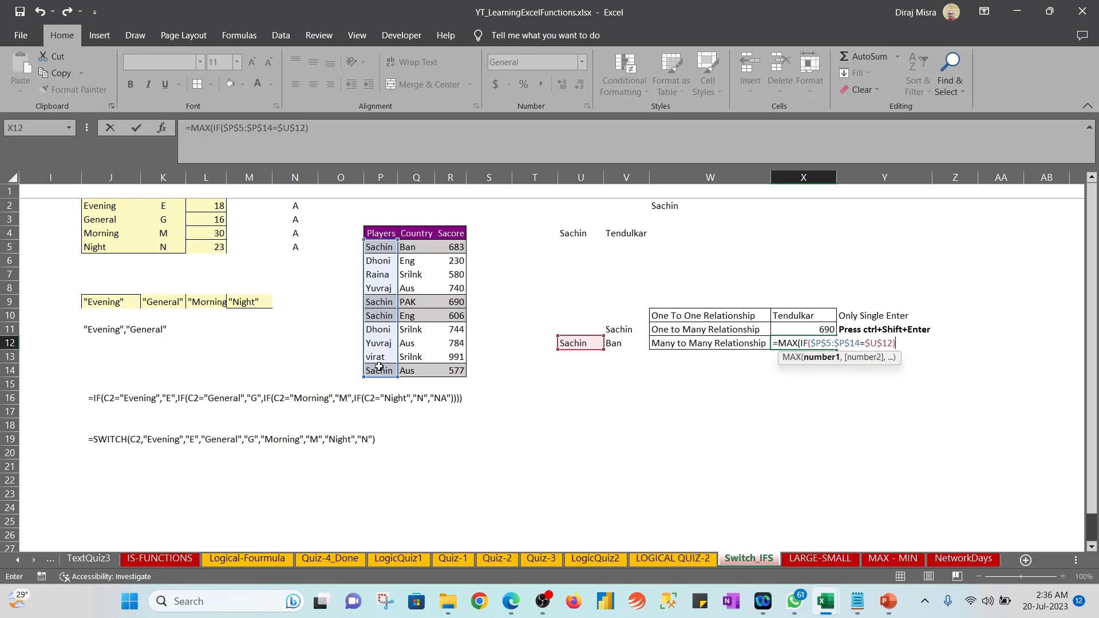
text(*()
click(416, 245)
drag(416, 245, 421, 366)
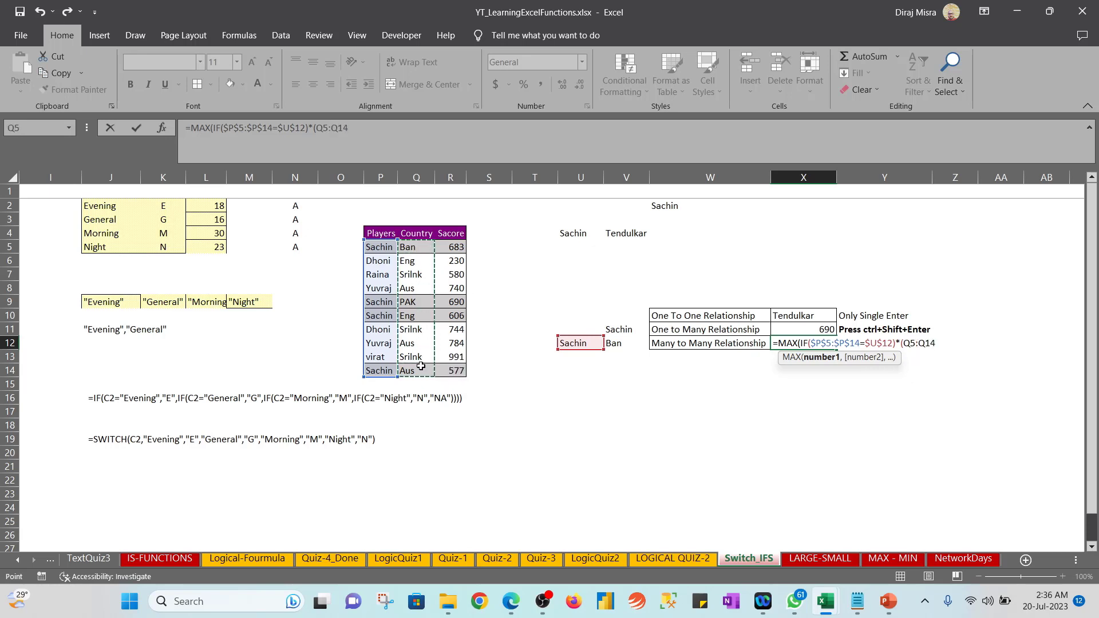
key(F4)
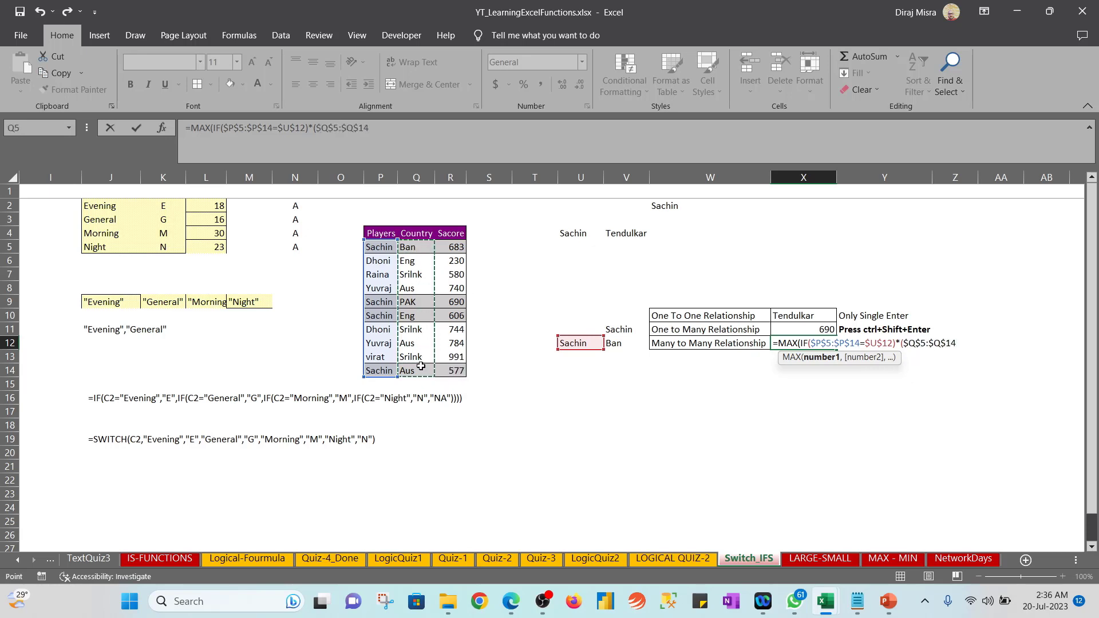
text(=)
key(Left)
key(Left)
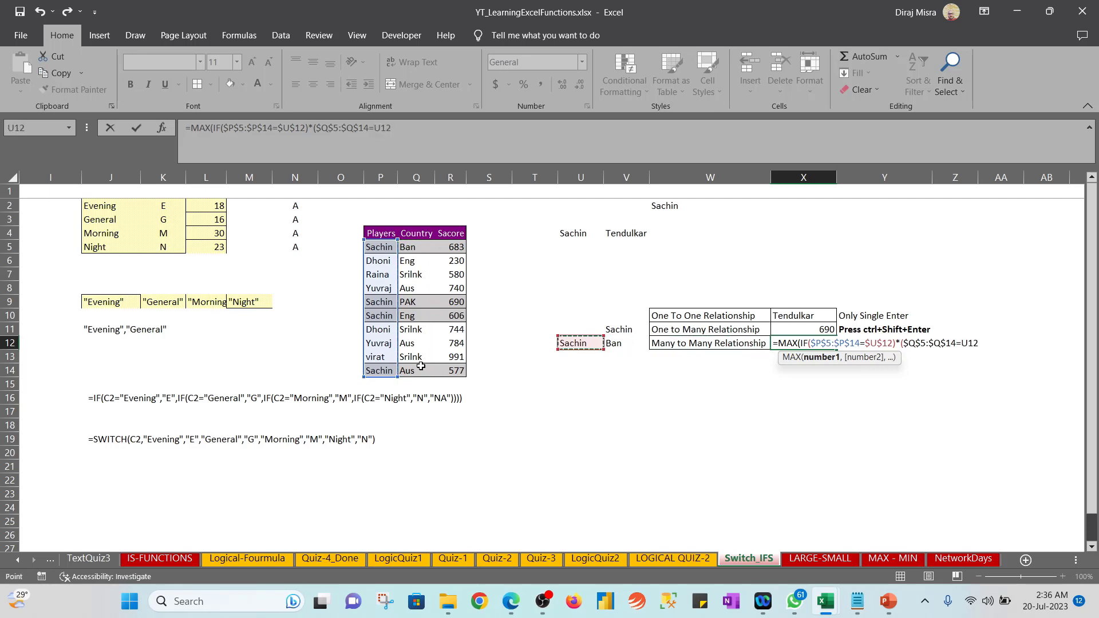
key(F4)
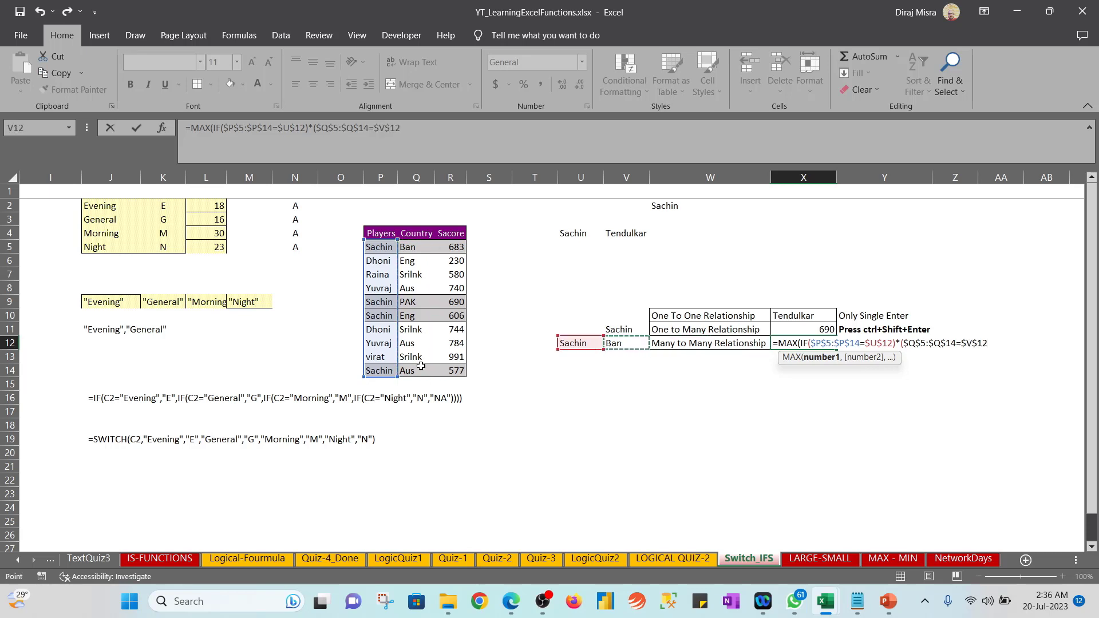
text()))
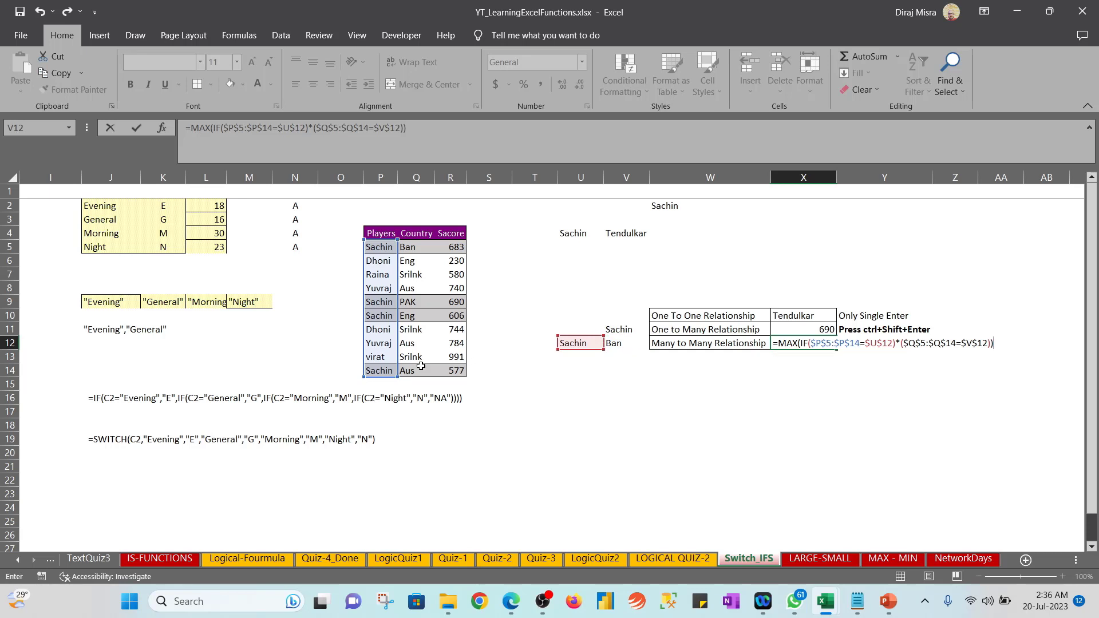
key(Return)
key(Return)
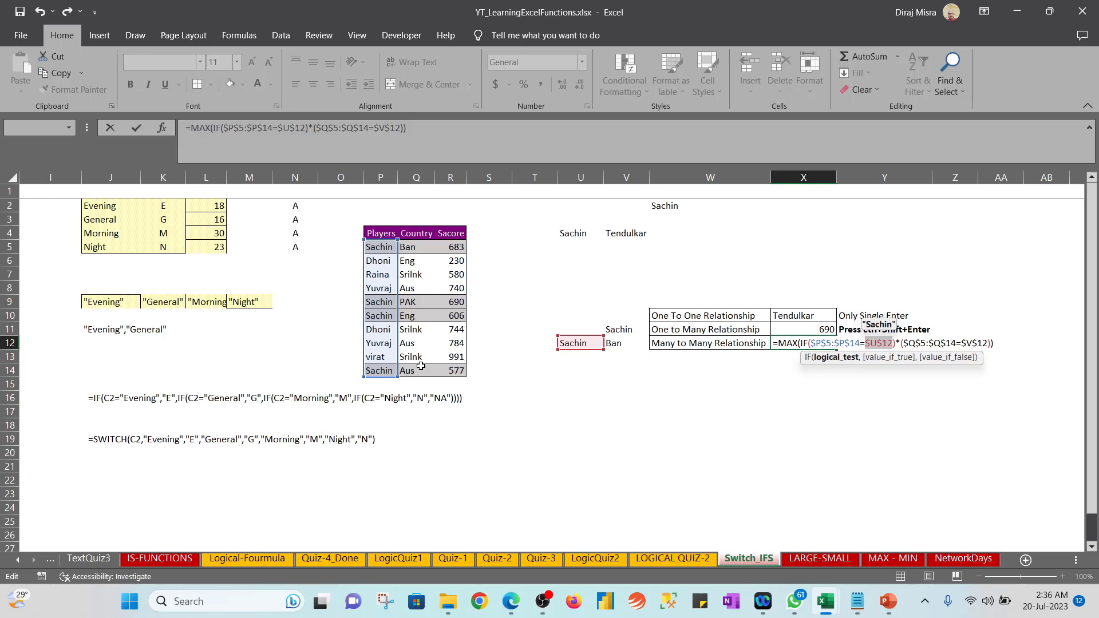
key(Left)
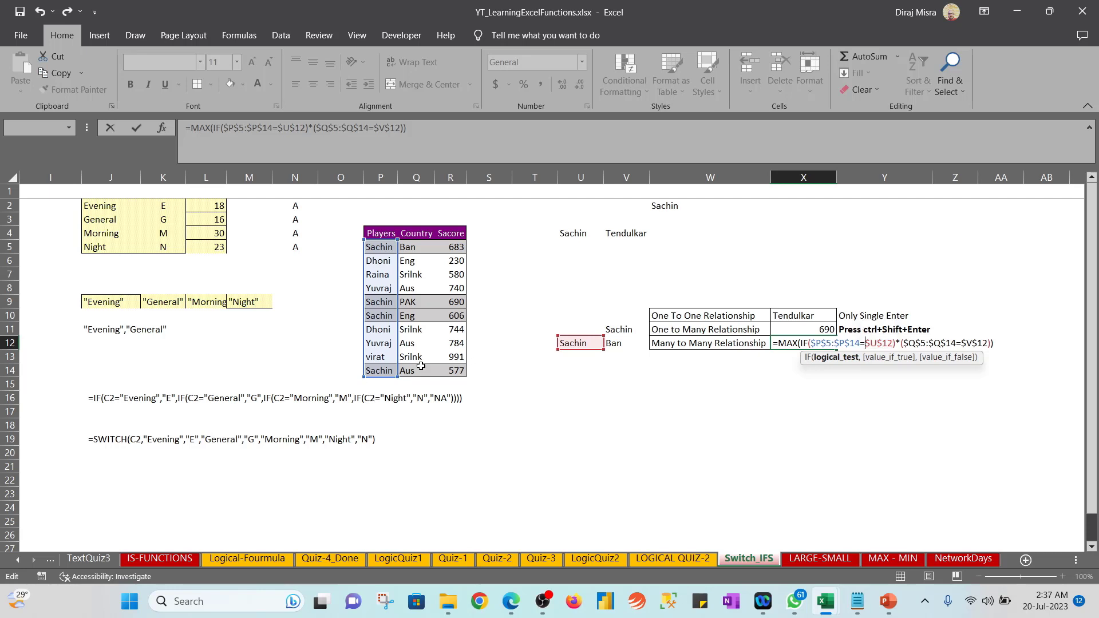
key(Escape)
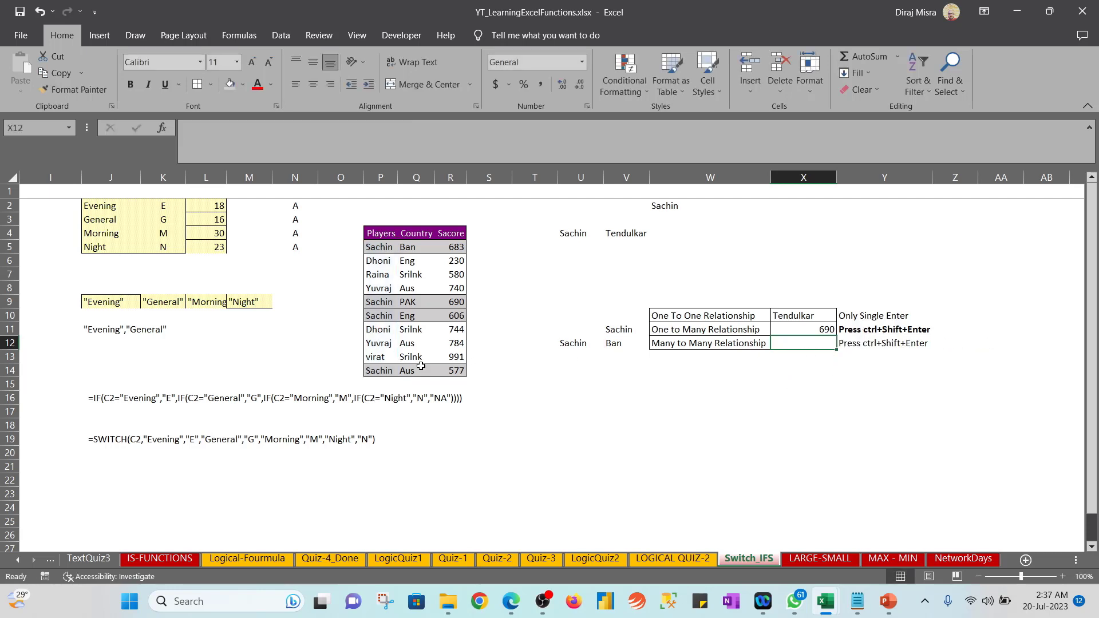
Start the X12 formula with MAX and a nested IF testing the absolute Players range $P$5:$P$14 against U12
text(=a)
key(BackSpace)
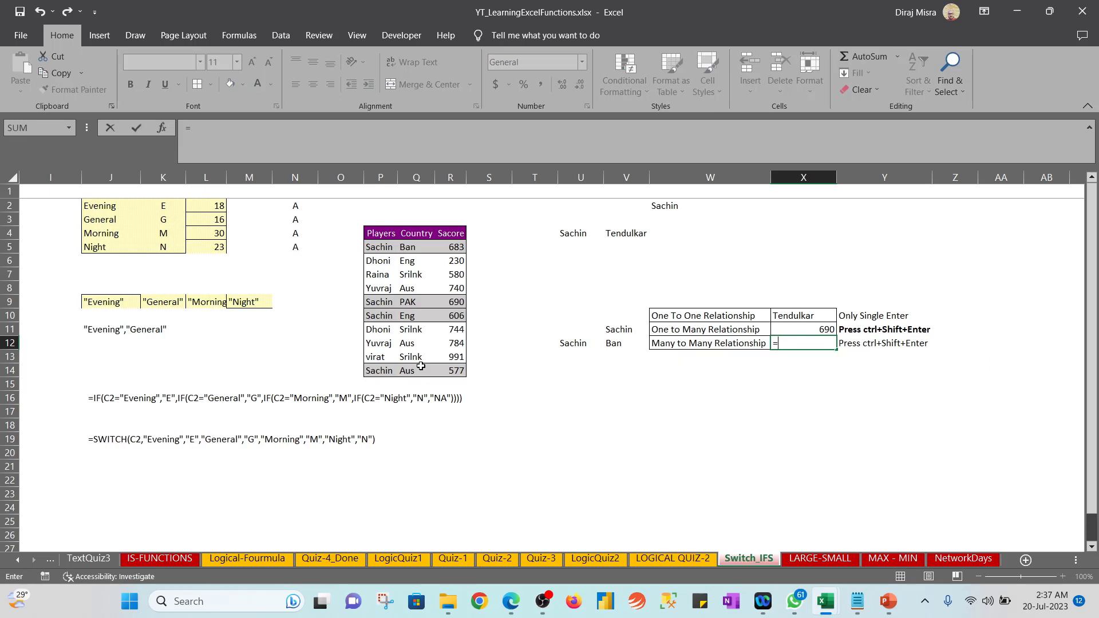
text(max)
key(Tab)
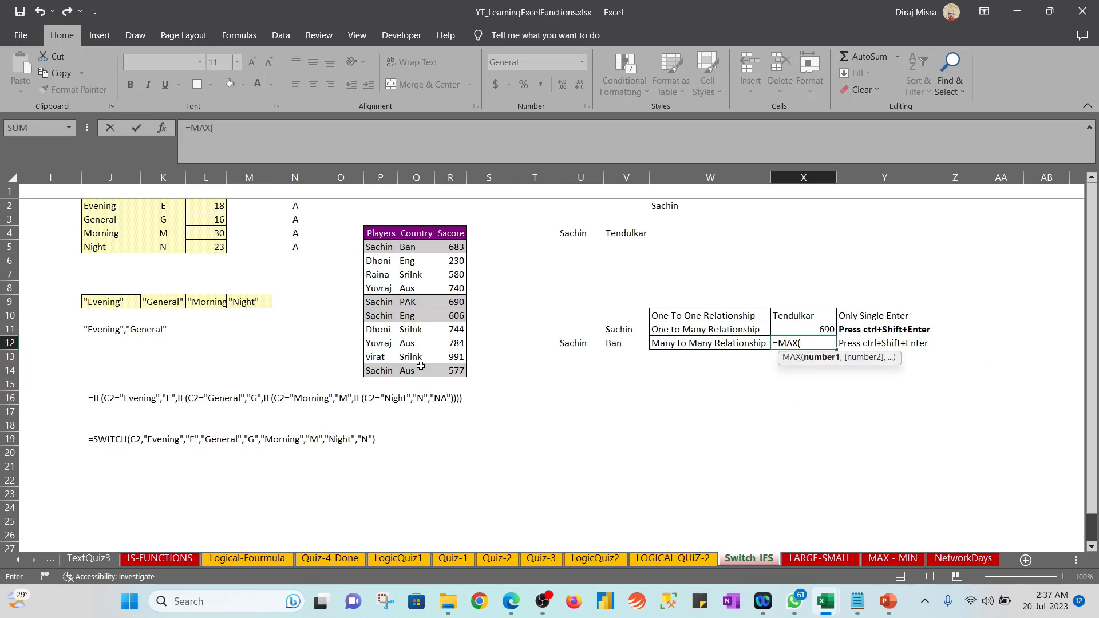
text(if)
key(Tab)
key(Left)
key(Left)
key(Left)
key(Left)
key(Left)
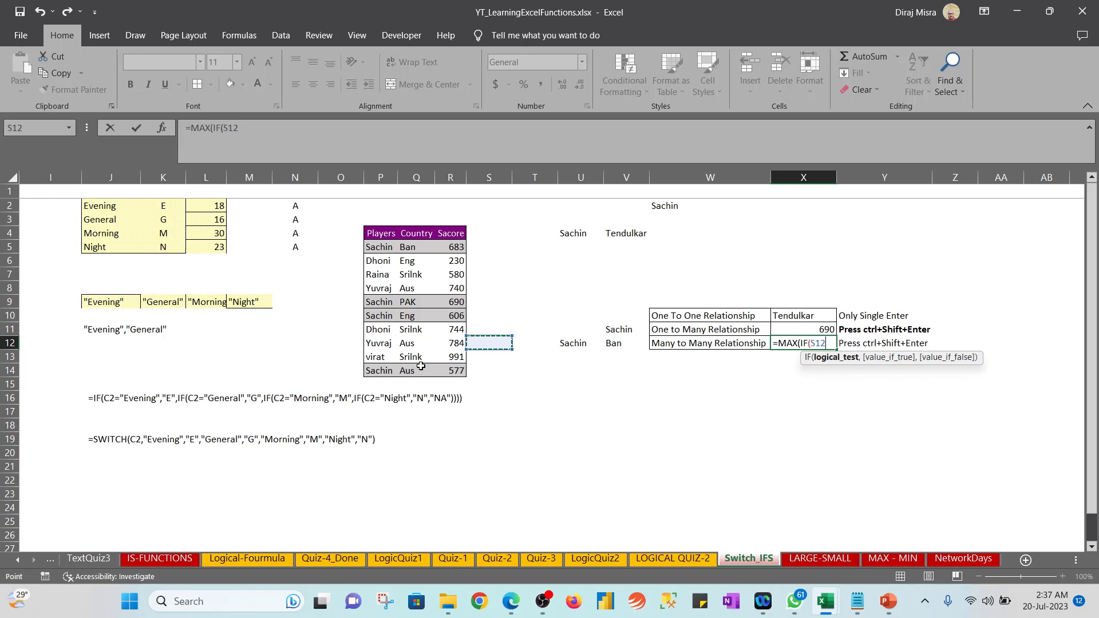
key(Left)
key(Left)
key(Left)
key(Up)
key(Up)
key(Up)
key(Up)
key(Up)
key(Up)
key(Up)
key(Up)
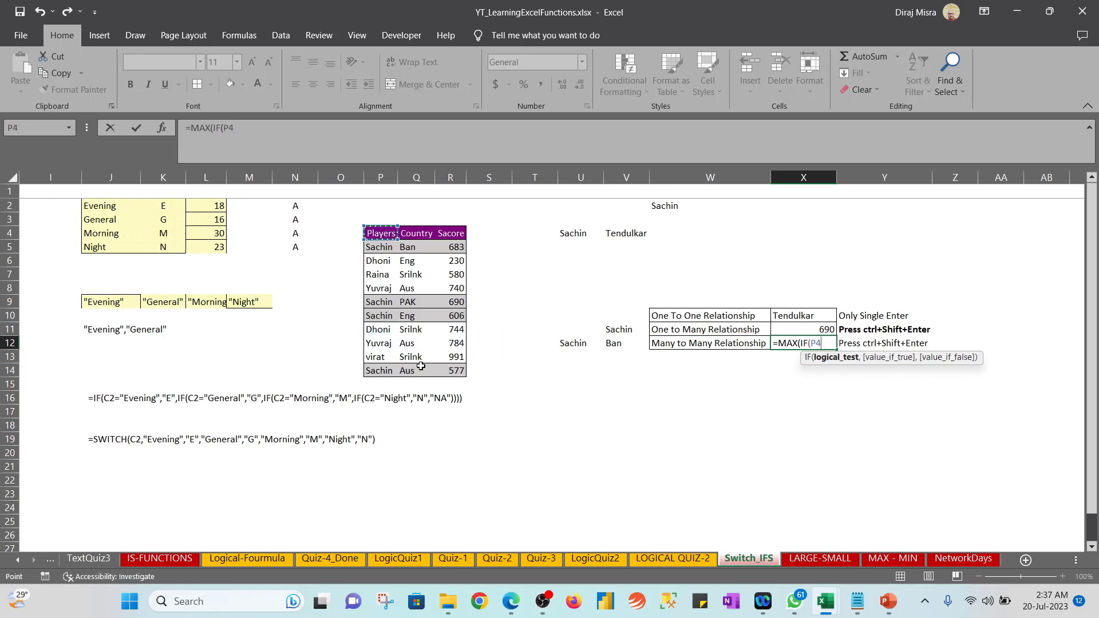
key(Down)
key(ctrl+shift+Down)
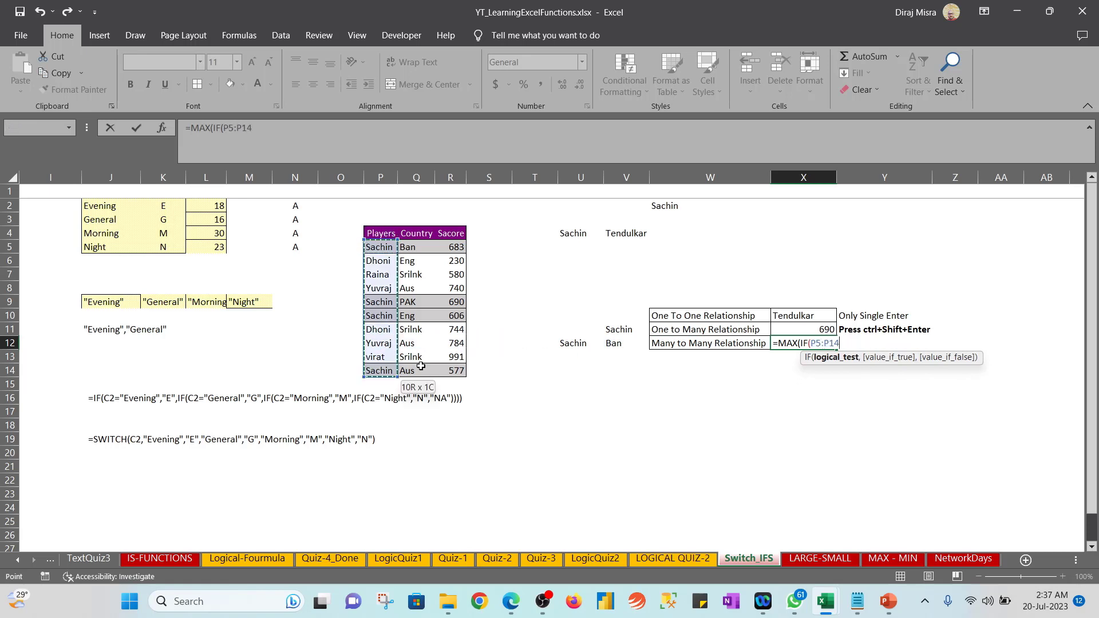
key(F4)
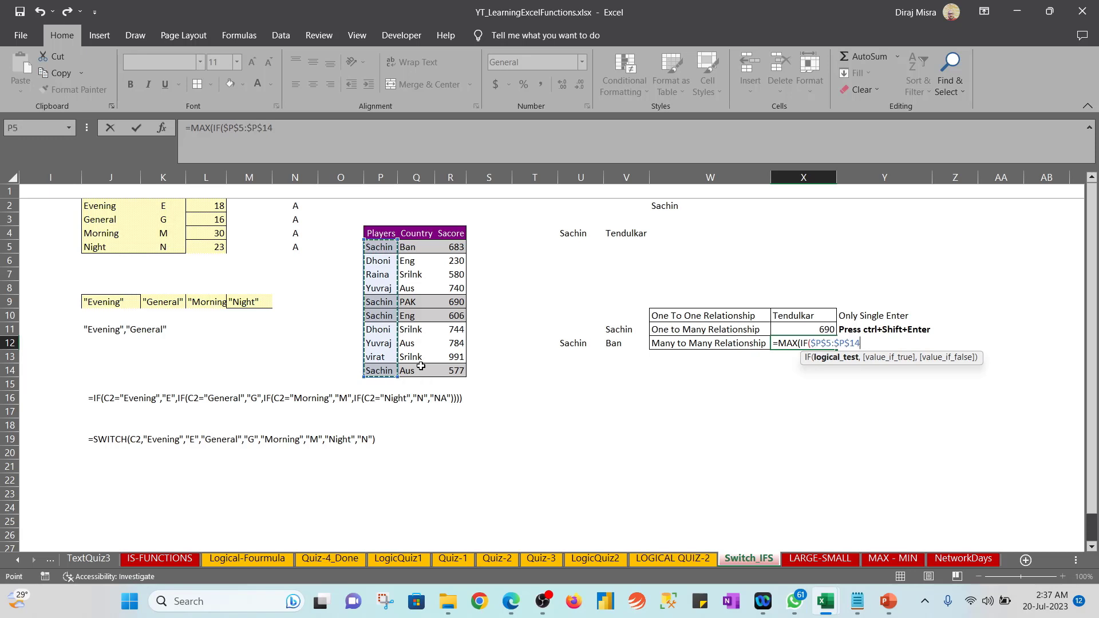
text(=)
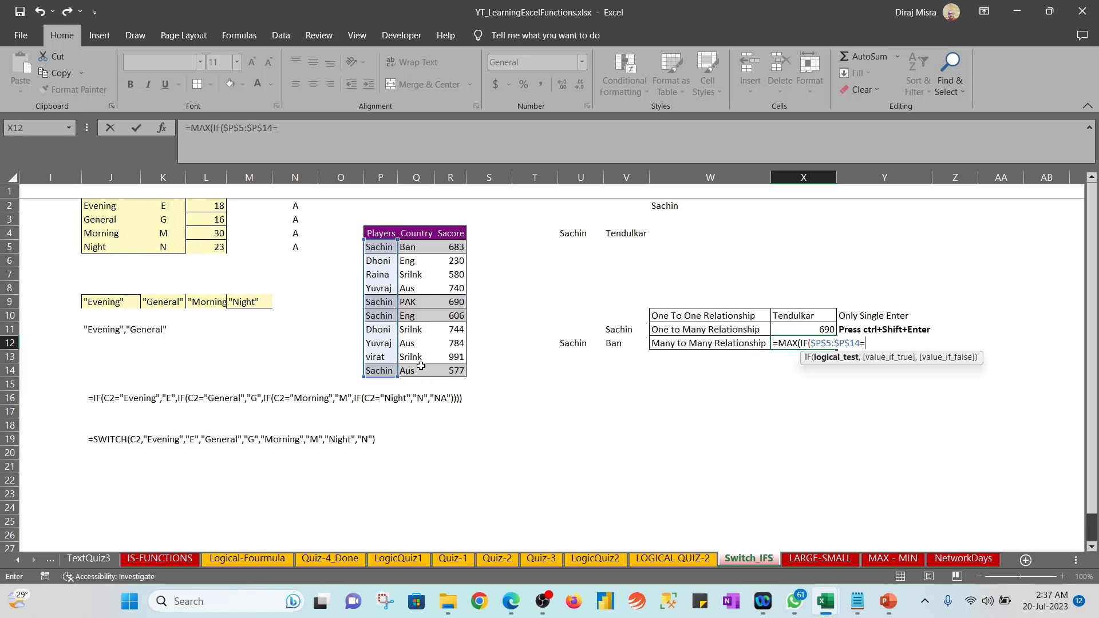
key(Left)
key(Left)
key(Left)
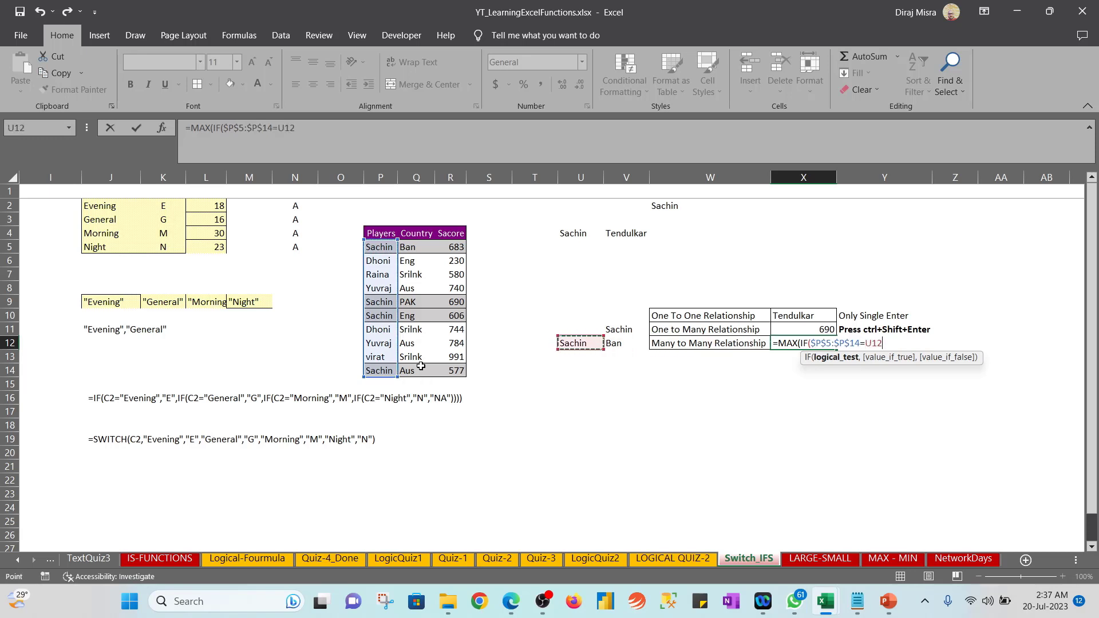
text())
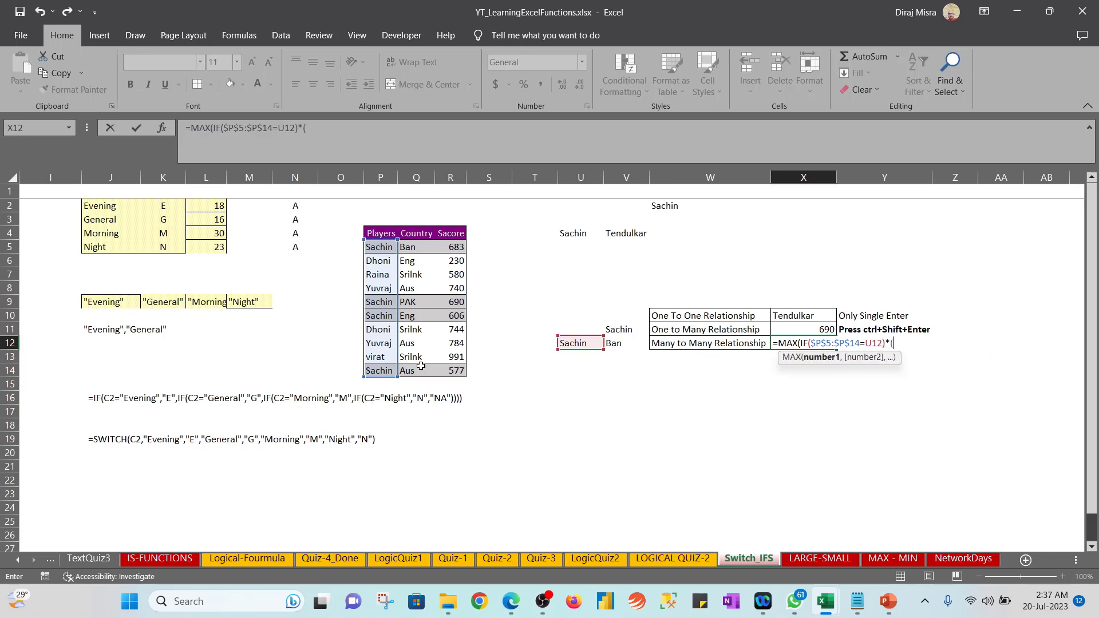
Multiply the X12 player test by a country test comparing the absolute range $Q$5:$Q$14 with V12
text(*()
drag(412, 247, 426, 366)
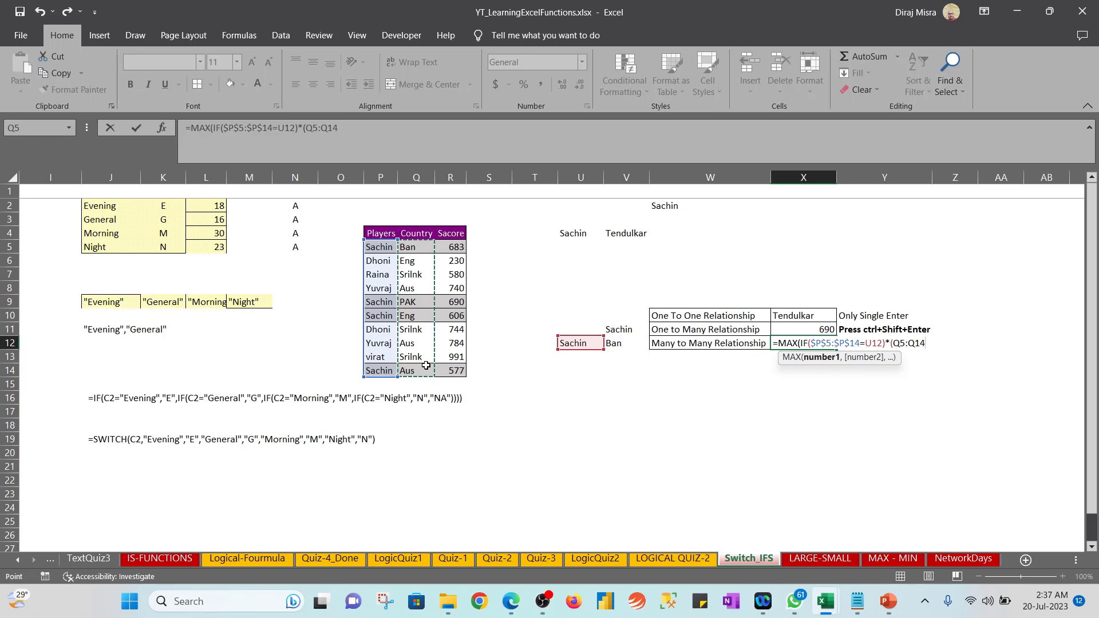
key(F4)
text(=)
key(Left)
key(Left)
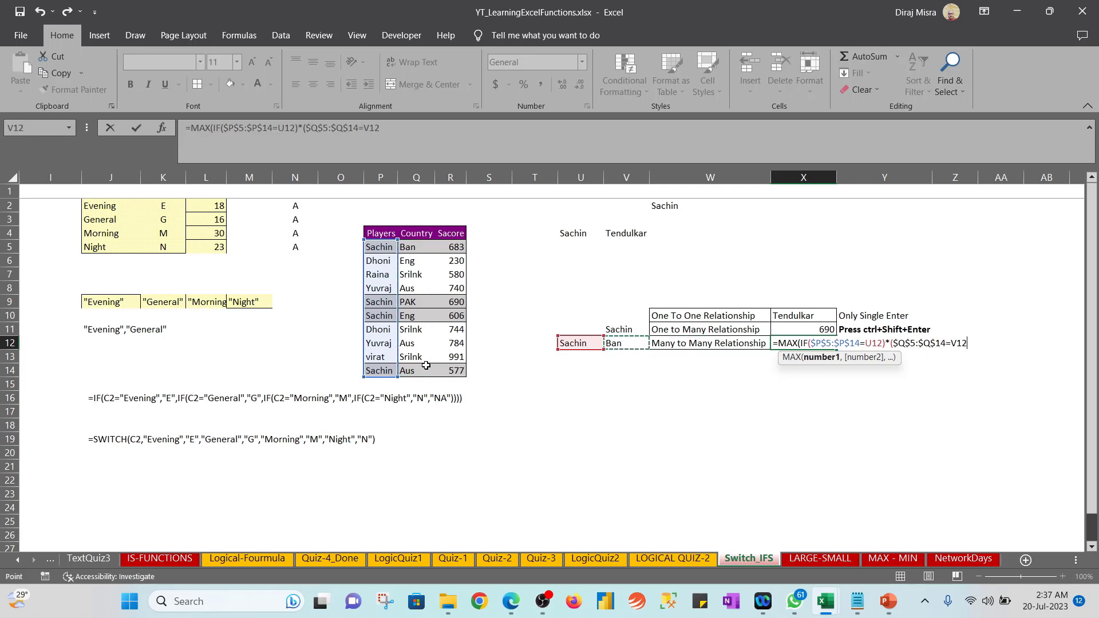
text())
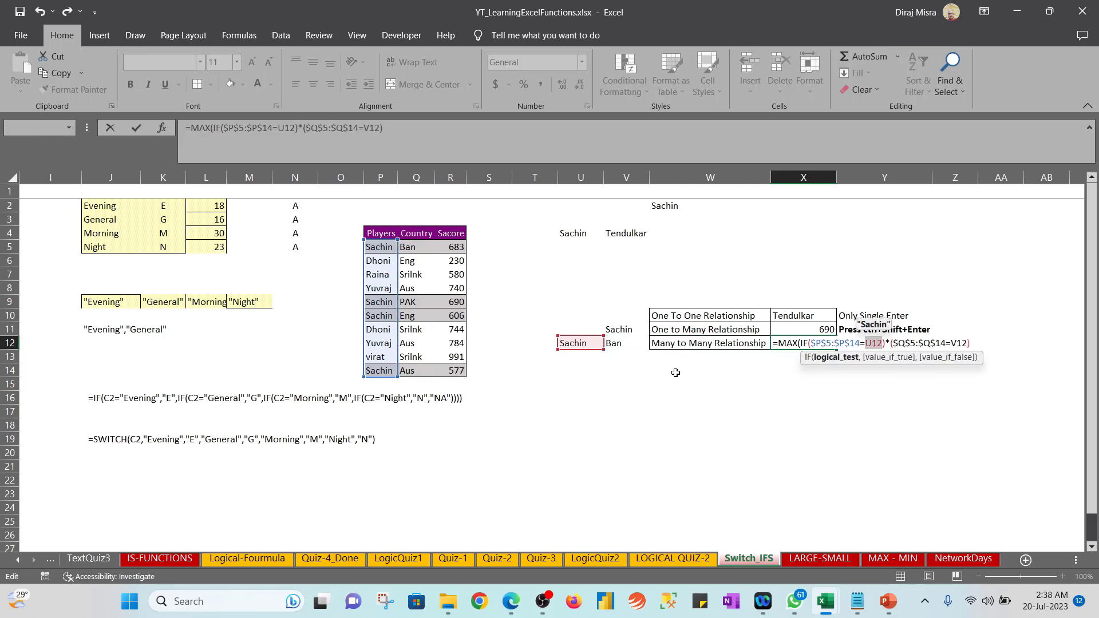
Insert R5:R14 as the IF value-if-true after U12 and enter the X12 formula as an array formula
text(,)
drag(456, 247, 459, 368)
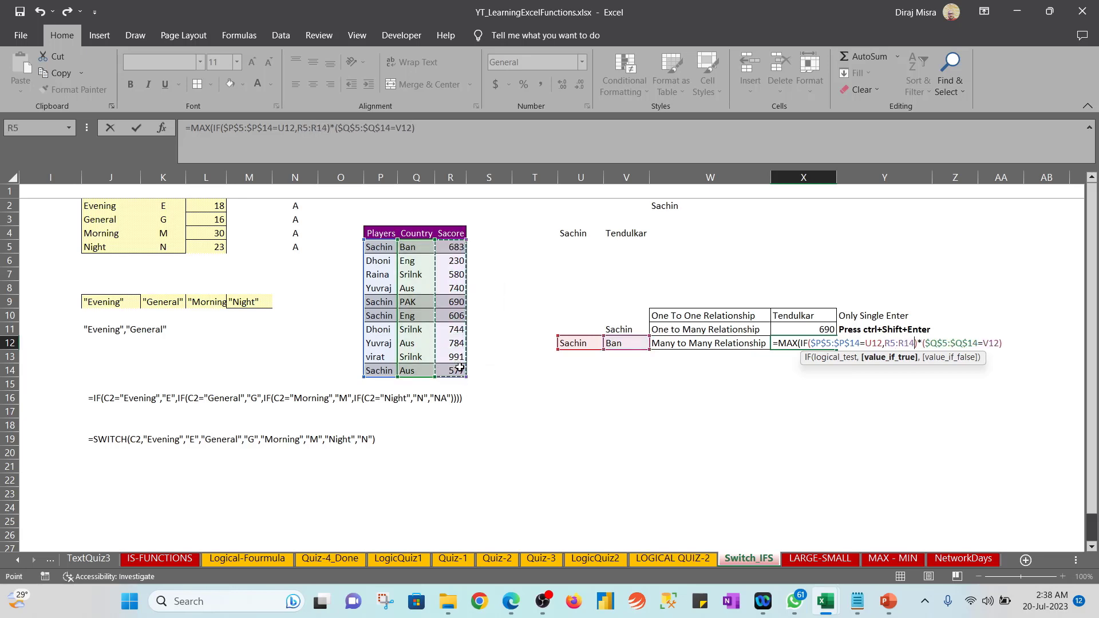
key(ctrl+shift+Return)
key(Return)
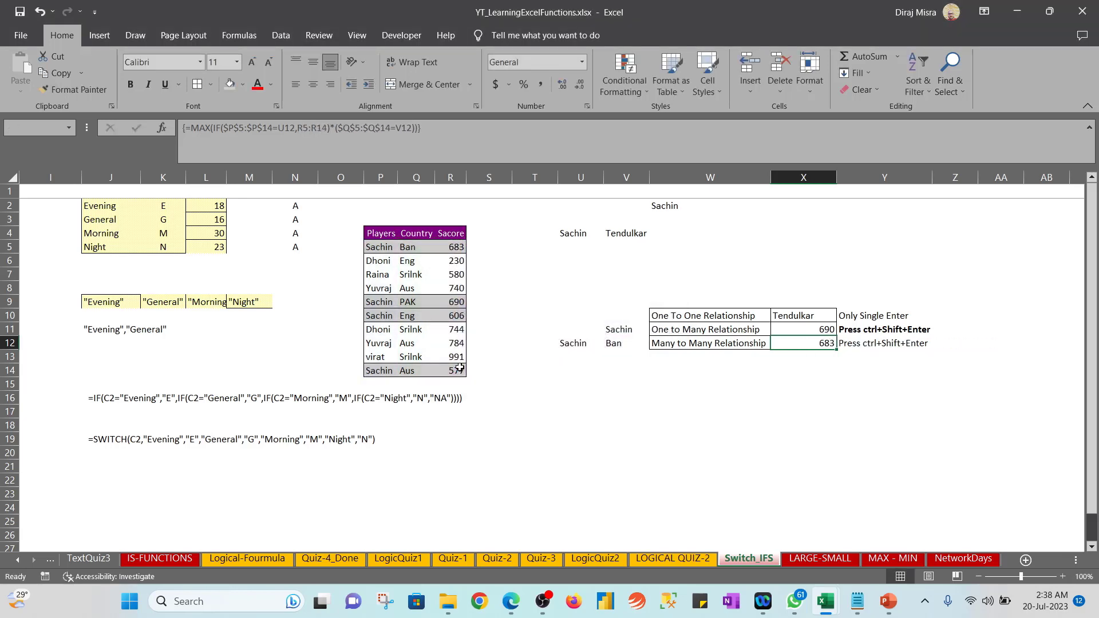
Make the score range in the X12 formula absolute as $R$5:$R$14 and re-enter it as an array formula
key(F2)
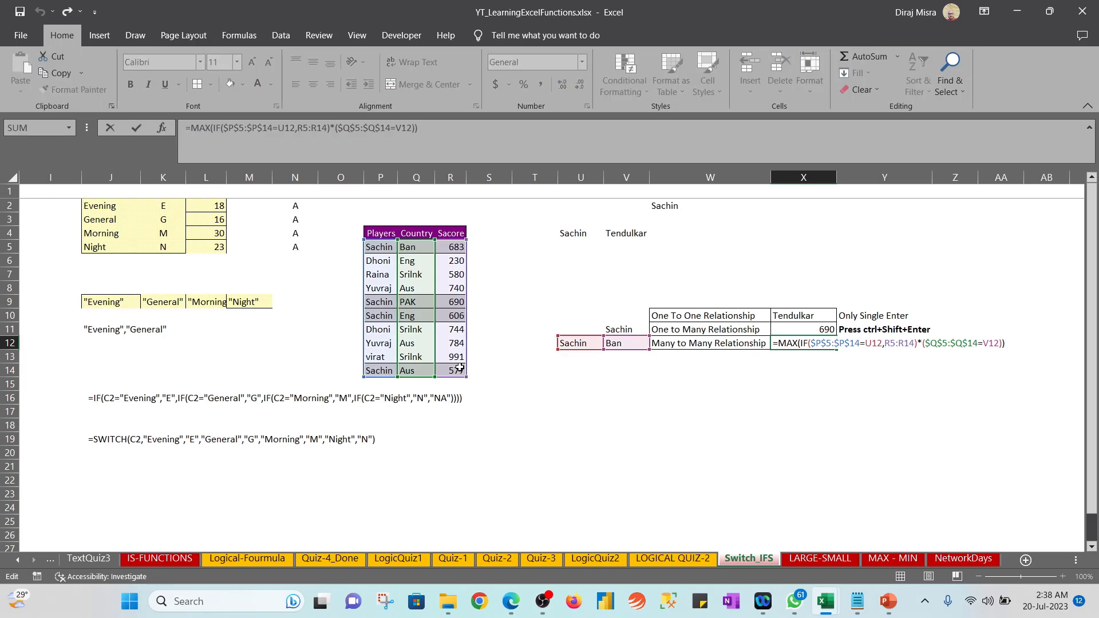
key(F2)
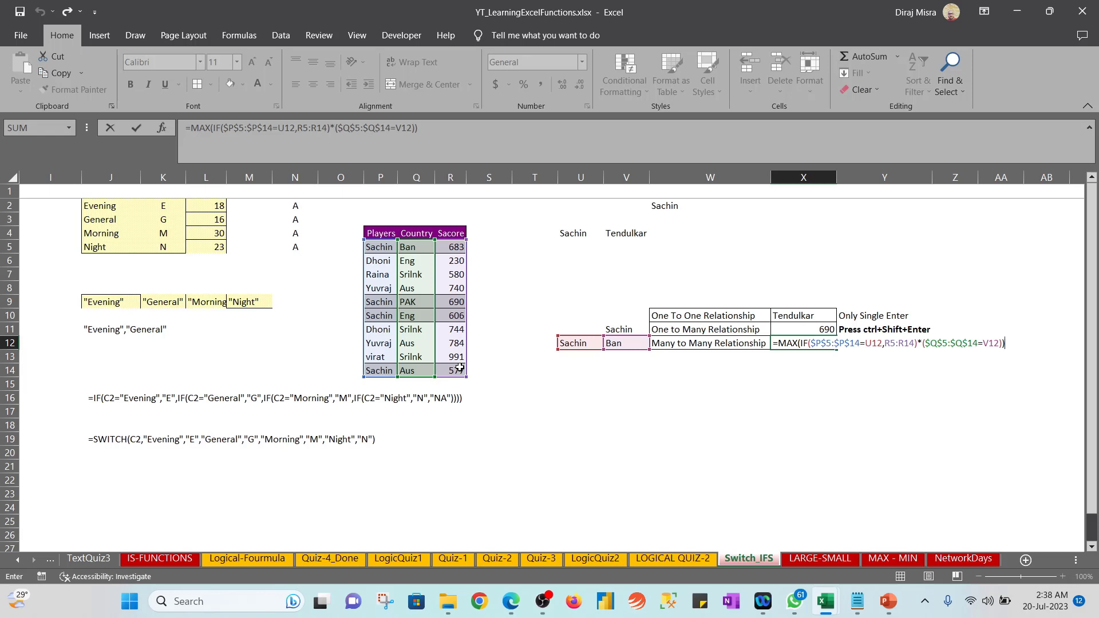
key(ctrl+shift+Return)
key(F2)
key(Left)
key(Left)
key(Left)
key(Left)
key(Left)
key(Left)
key(Left)
key(Left)
key(Left)
key(Left)
key(Left)
key(Left)
key(Left)
key(Left)
key(Left)
key(Left)
key(Left)
key(Left)
key(Left)
key(Left)
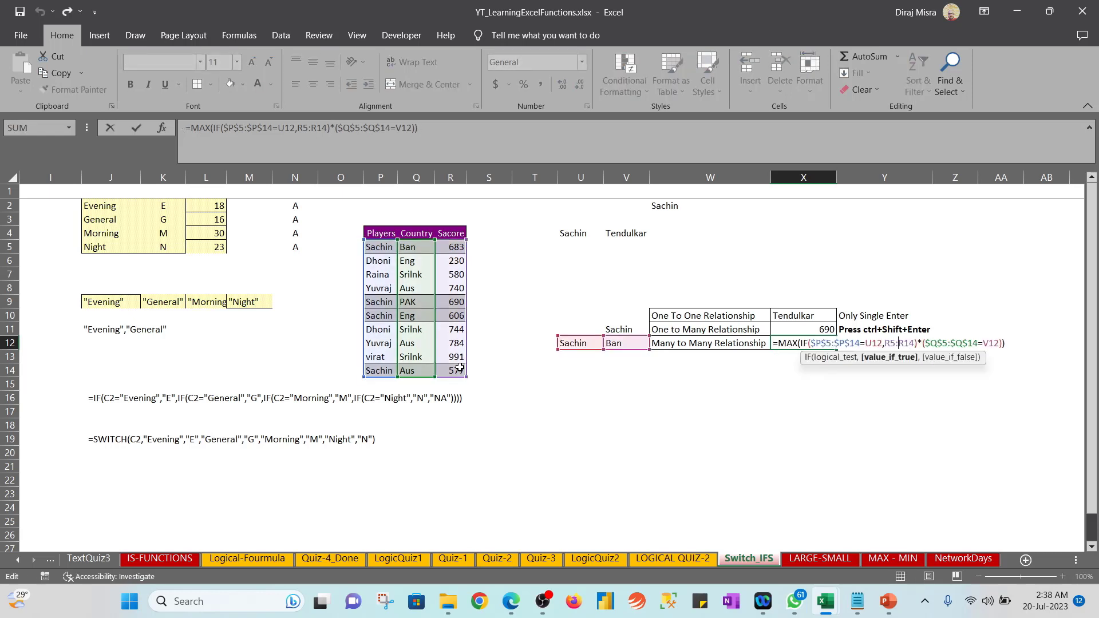
key(shift+Right)
key(shift+Right)
key(shift+Right)
key(shift+Right)
key(shift+Right)
key(shift+Right)
key(F4)
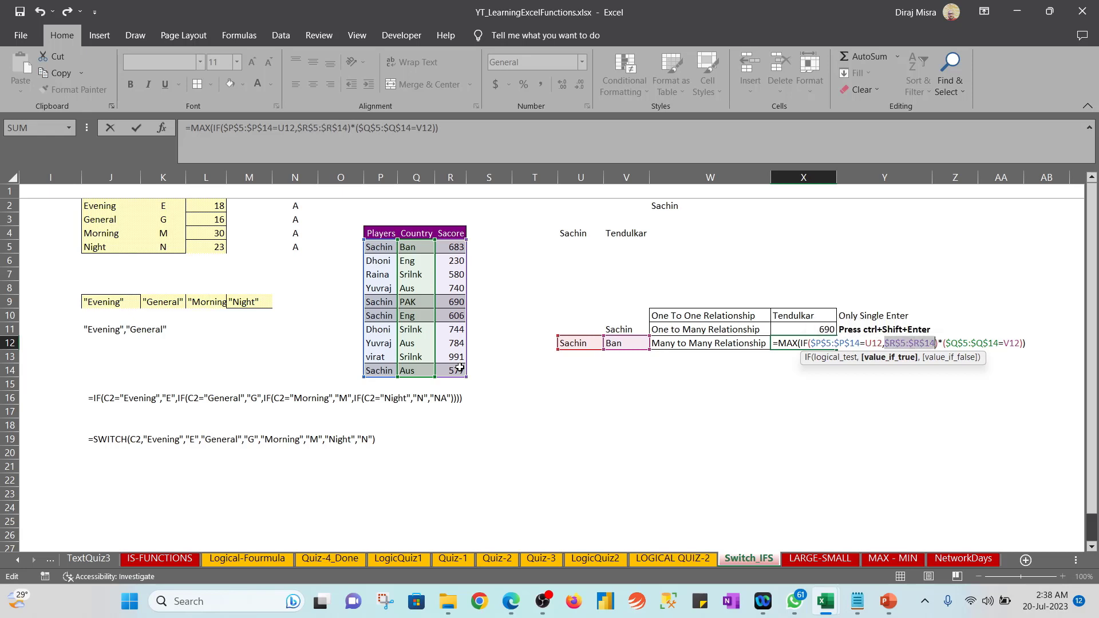
key(ctrl+shift+Return)
Set the country criterion in V12 to PAK
key(Left)
key(Left)
key(Left)
key(Left)
key(Left)
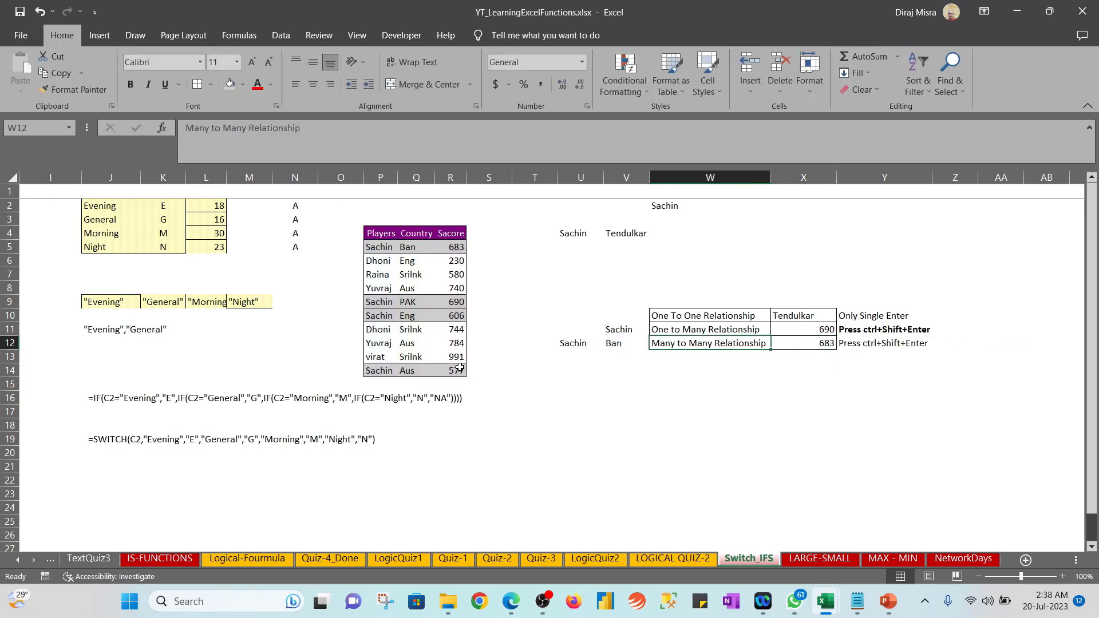
key(Right)
key(Right)
key(Right)
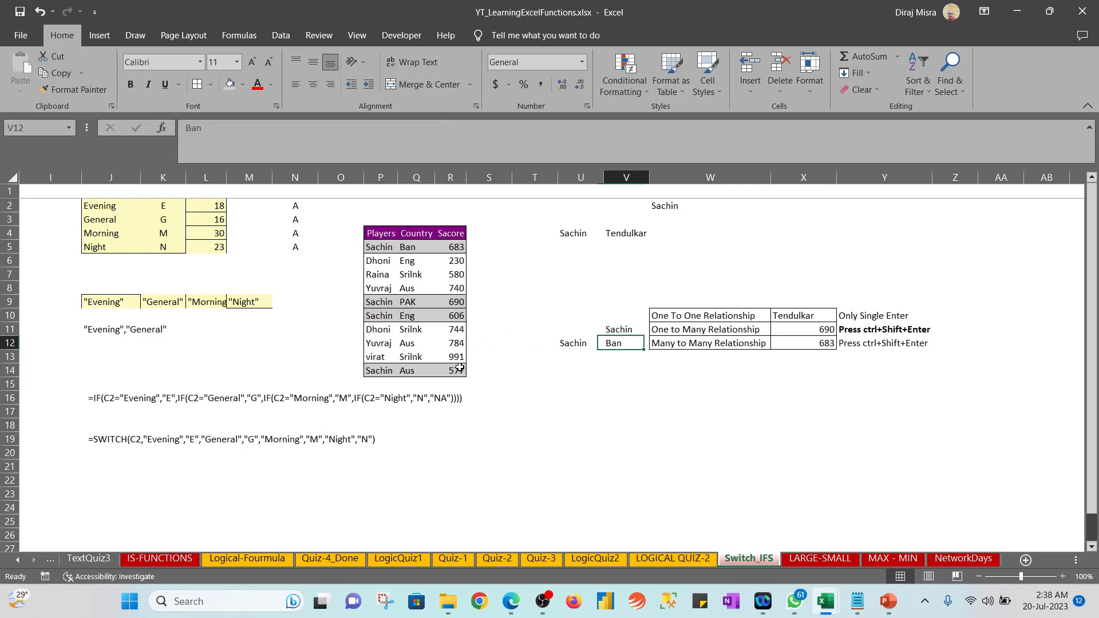
text(PAK)
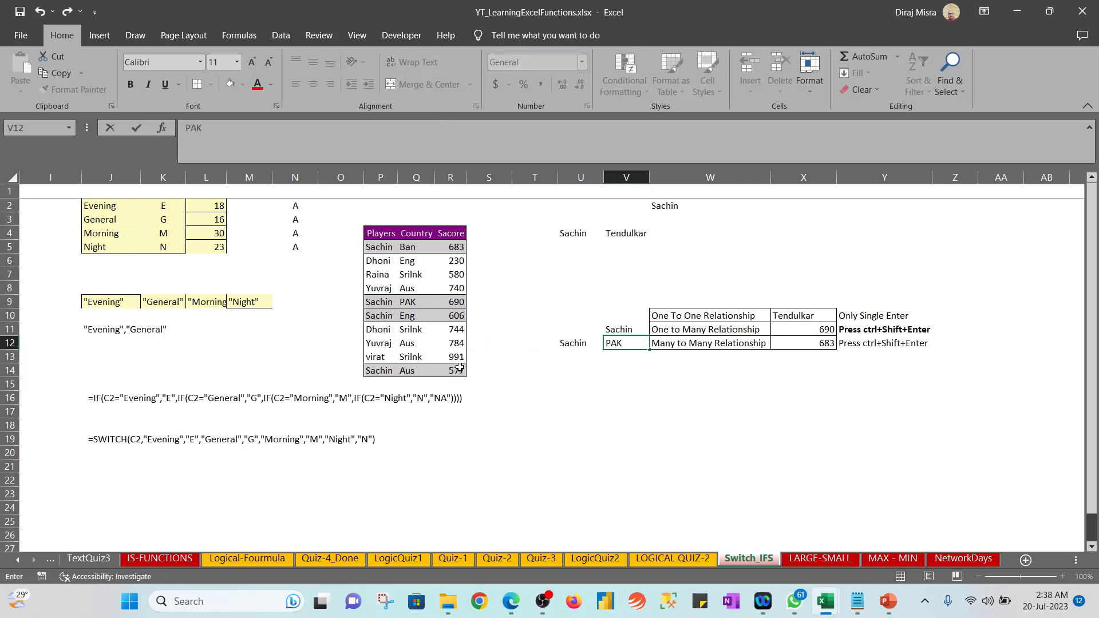
key(Return)
Compare the many-to-many result in X12 with the PAK row of the score table
key(Up)
key(Right)
key(Right)
key(Right)
key(Left)
key(Left)
key(Left)
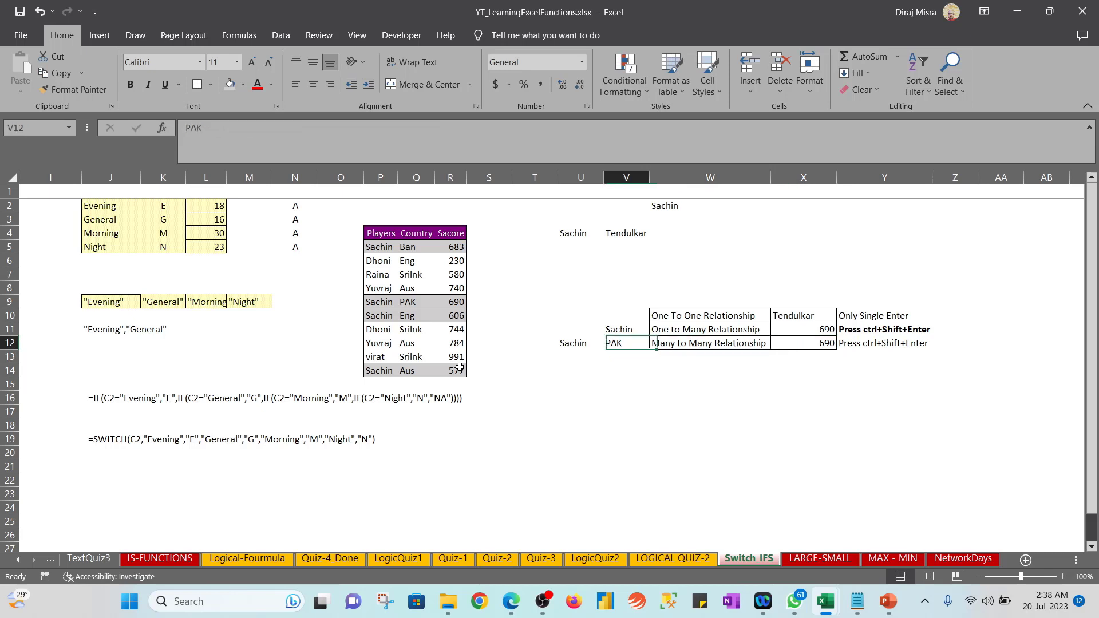
key(Left)
key(Left)
key(Left)
key(Left)
key(Up)
key(Up)
key(Up)
key(Left)
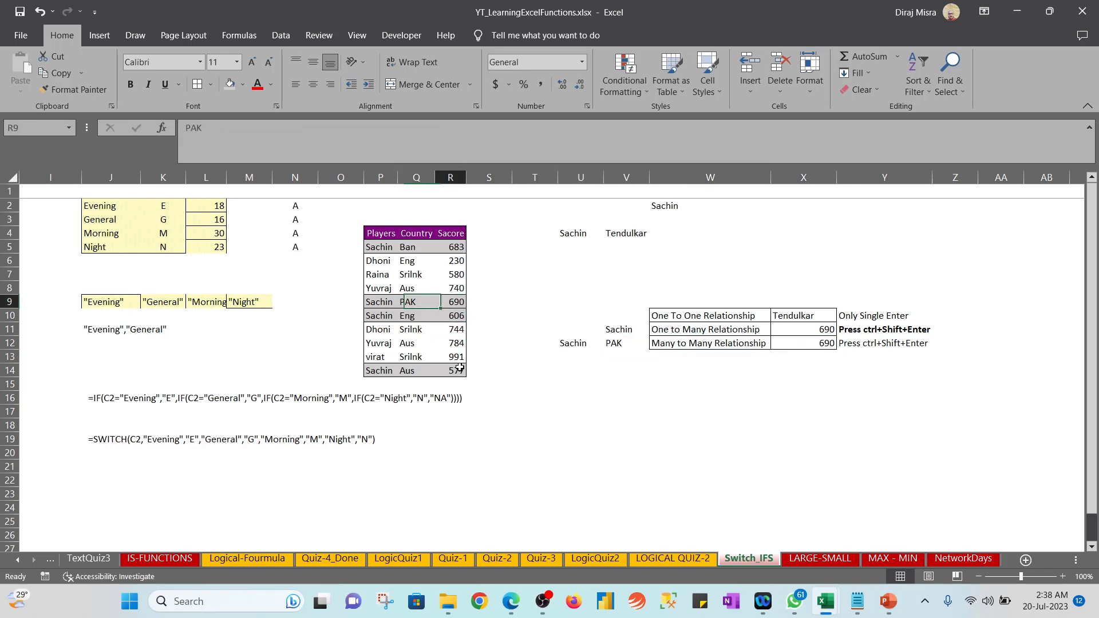
key(Right)
key(Right)
key(Right)
key(Right)
key(Down)
key(Down)
key(Down)
key(Left)
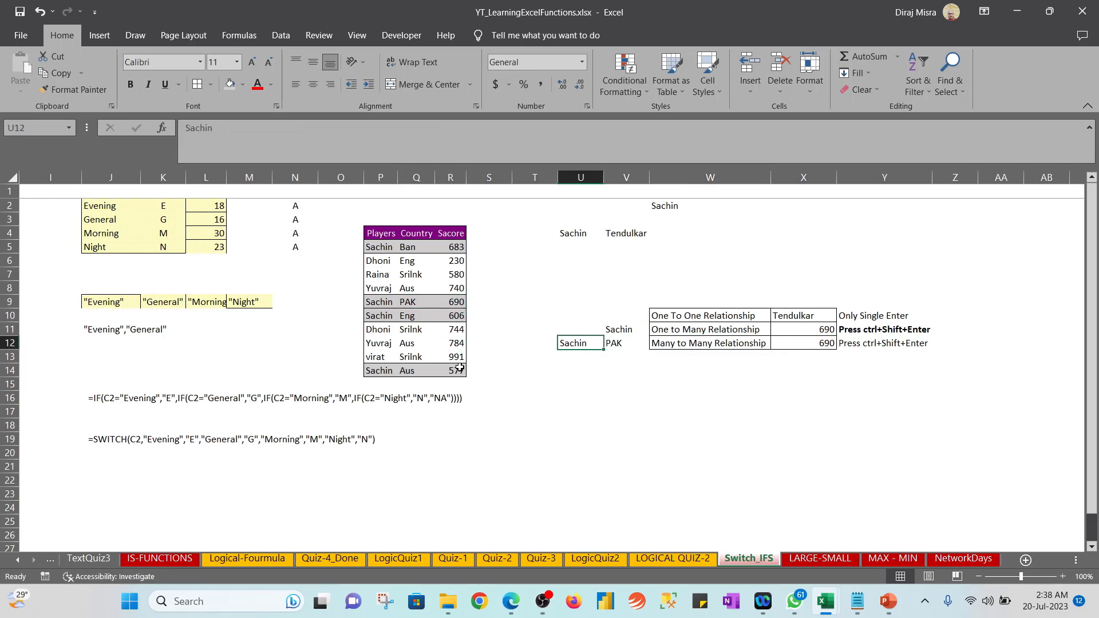
text(D)
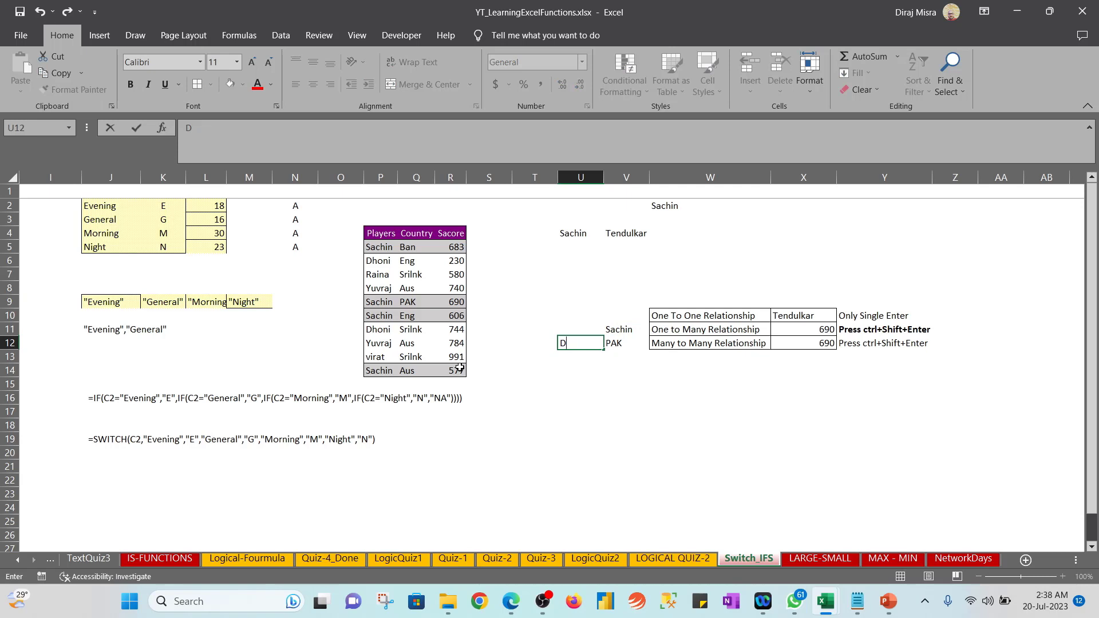
key(BackSpace)
key(Escape)
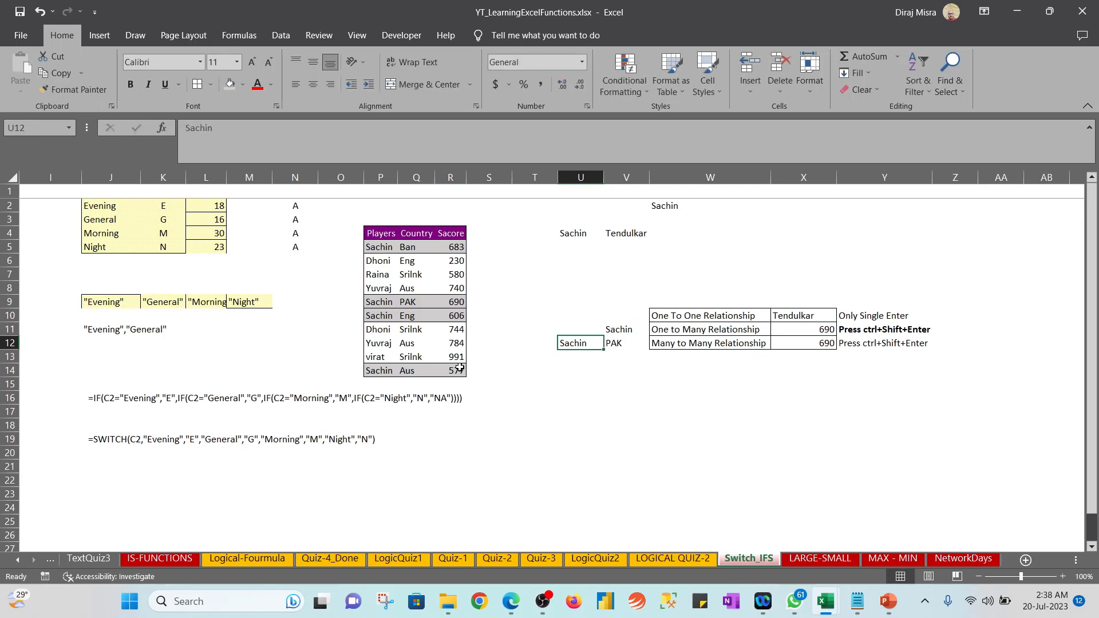
Add list data validation to U12 with the Players range $P$5:$P$14 as its source
key(alt+a)
key(v)
key(v)
key(alt+Down)
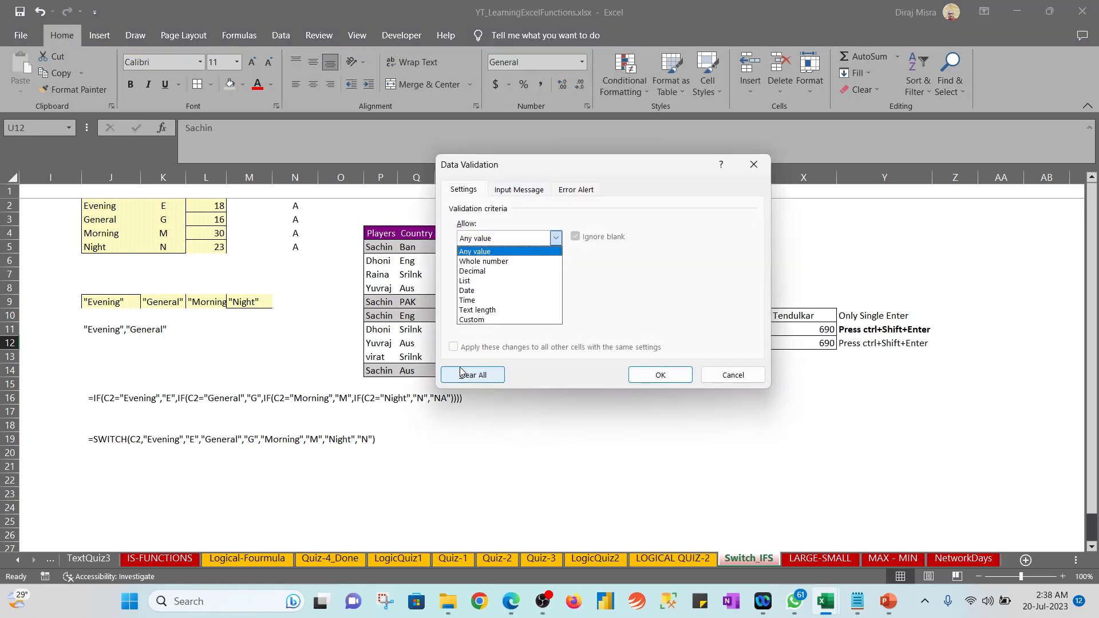
key(Down)
key(Down)
key(Down)
key(Return)
key(alt+s)
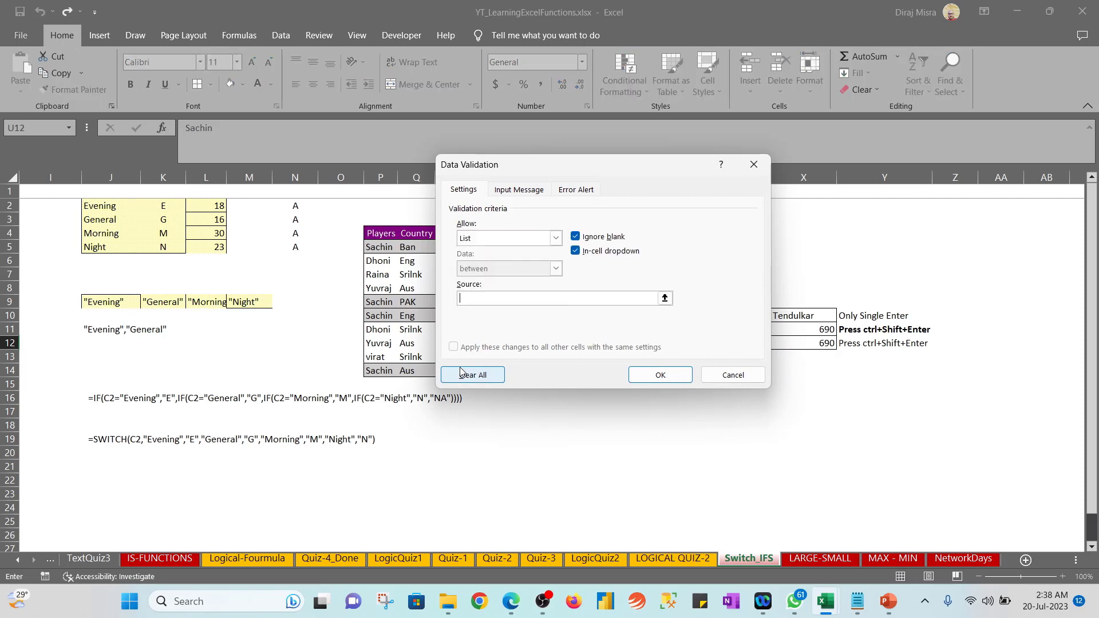
drag(379, 246, 380, 370)
click(660, 375)
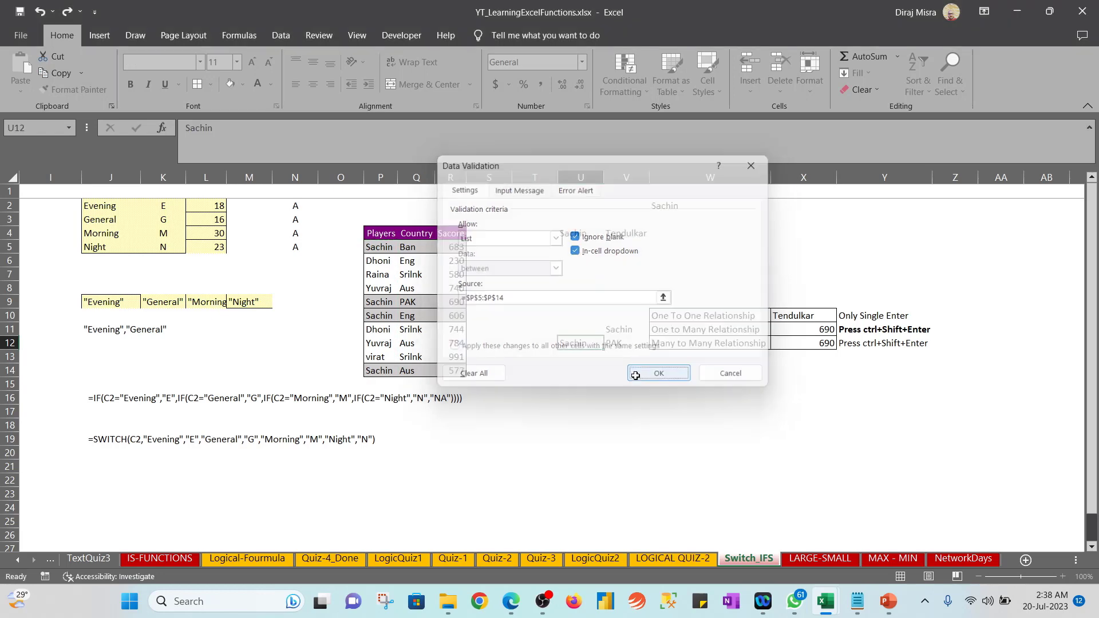
Add list data validation to V12 with the Country range Q5:Q14 as its source
click(628, 348)
key(alt+d)
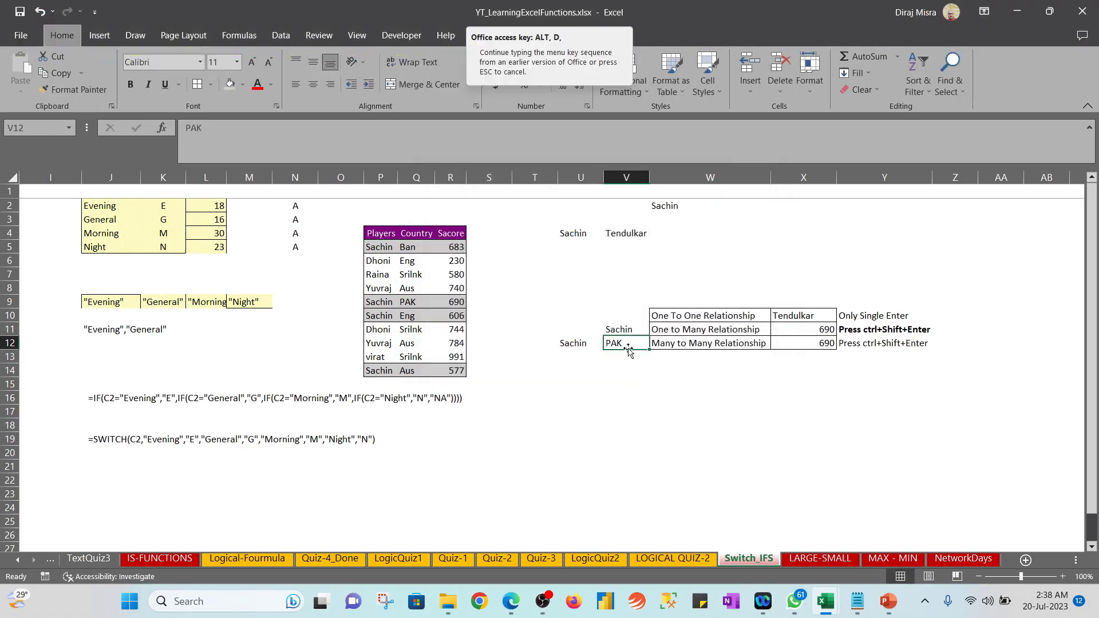
key(l)
click(555, 238)
click(504, 273)
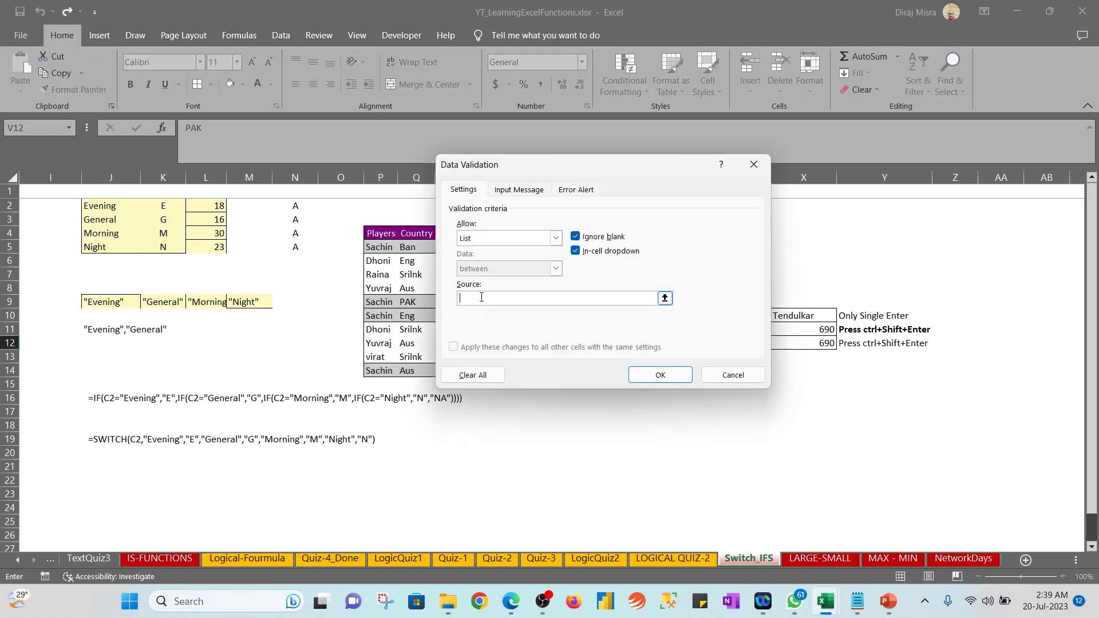
drag(408, 247, 407, 370)
click(646, 376)
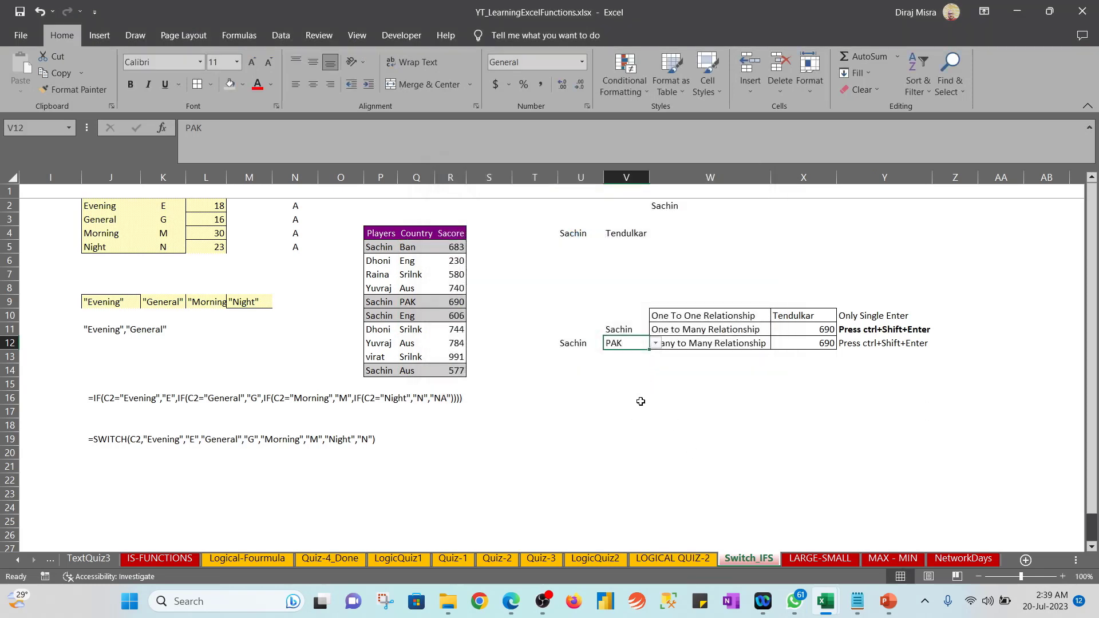
Choose Yuvraj as the player in U12 and Eng as the country in V12 from their dropdown lists
click(596, 344)
click(610, 343)
key(Down)
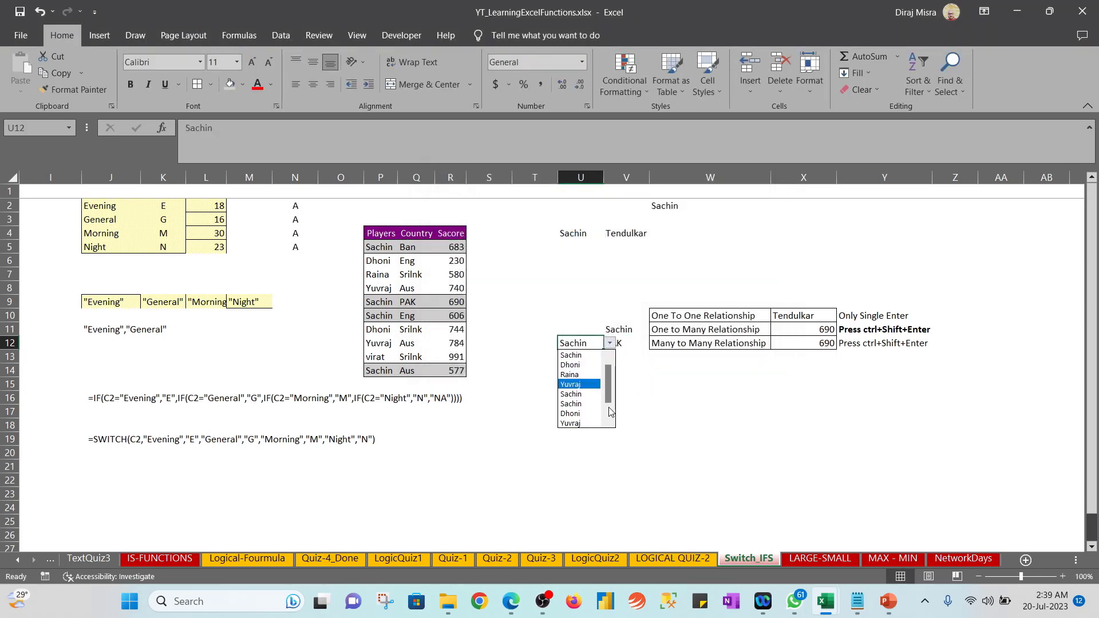
key(Return)
key(Right)
key(alt+Down)
key(Up)
key(Up)
key(Return)
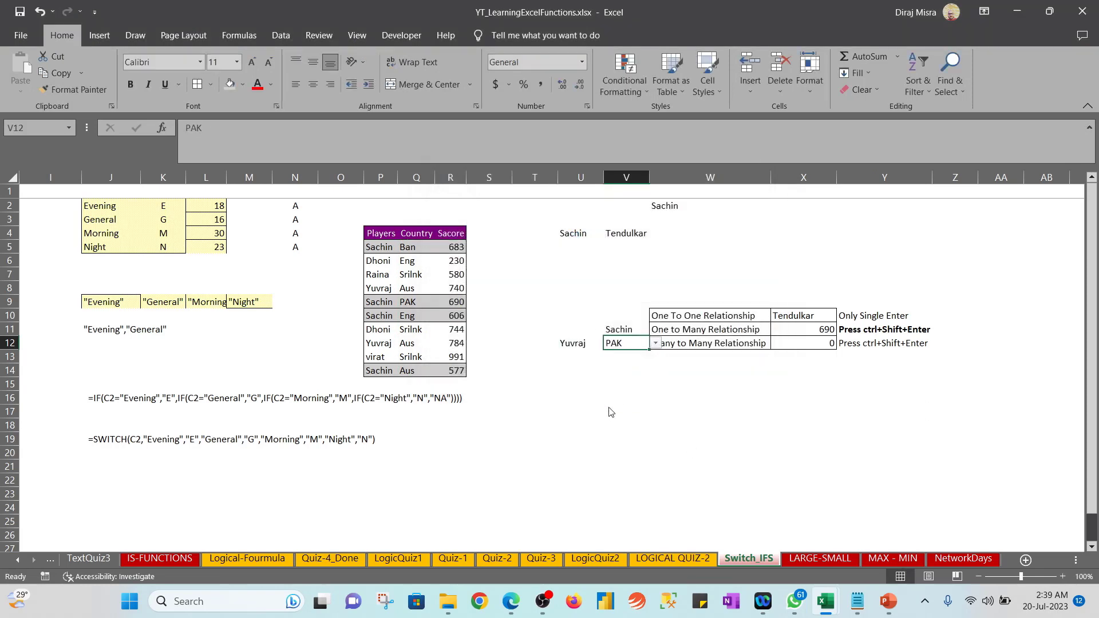
Check the X12 result against the Yuvraj rows and their countries in the score table
key(Right)
key(Right)
key(shift+Left)
key(shift+Left)
key(shift+Left)
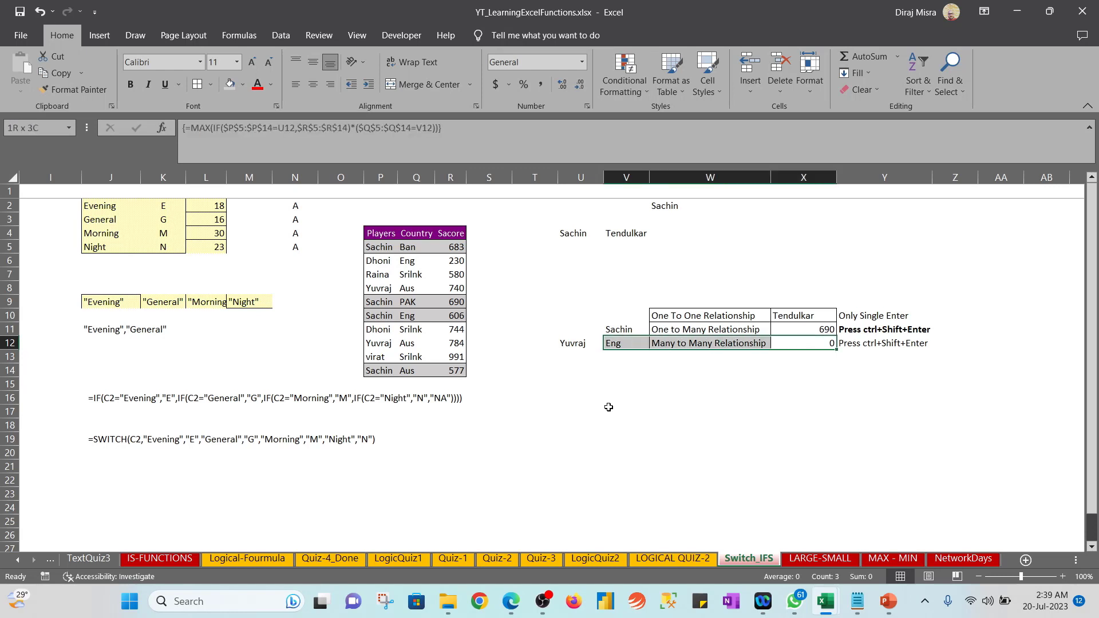
click(383, 332)
key(Up)
key(Up)
key(Up)
key(Up)
key(Up)
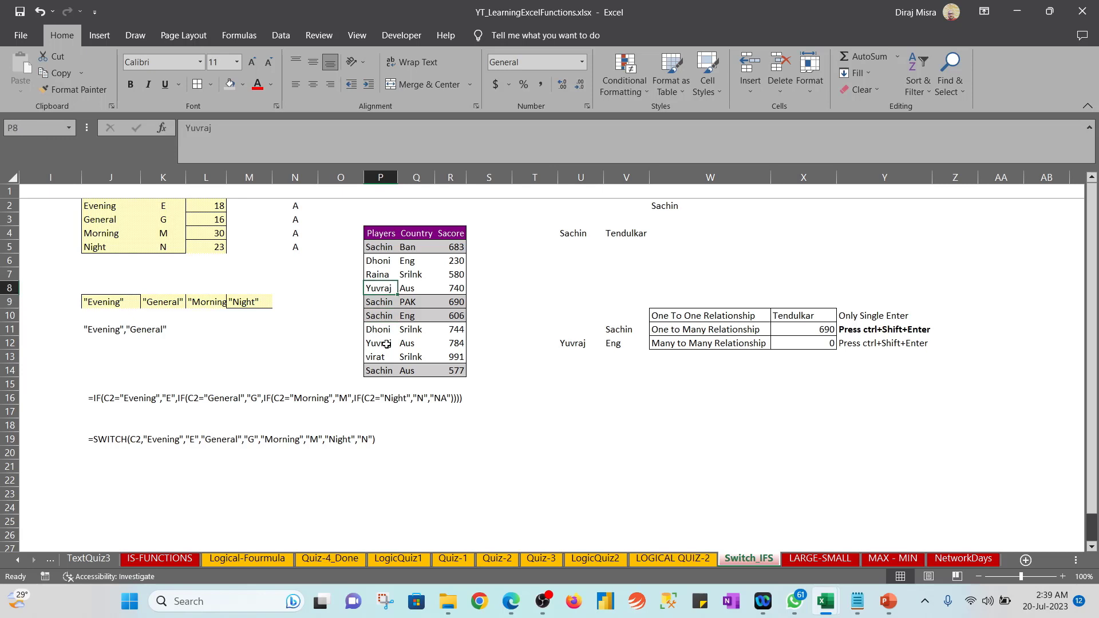
key(Down)
key(Down)
ctrl+click(406, 345)
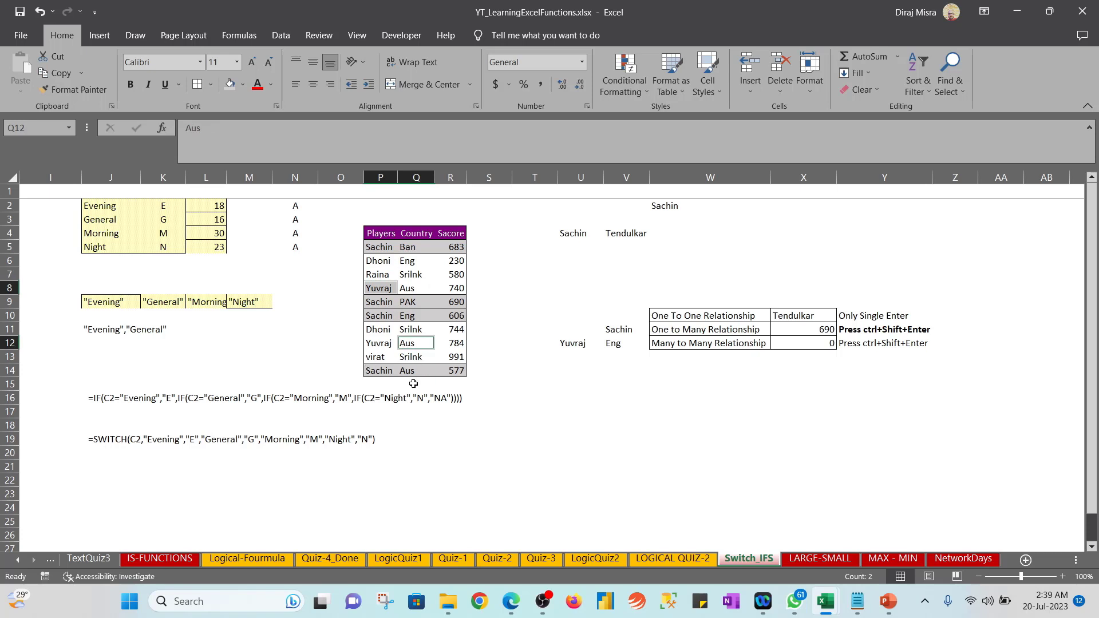
Change the country of Yuvraj's first row, in Q8, to ENG
click(405, 287)
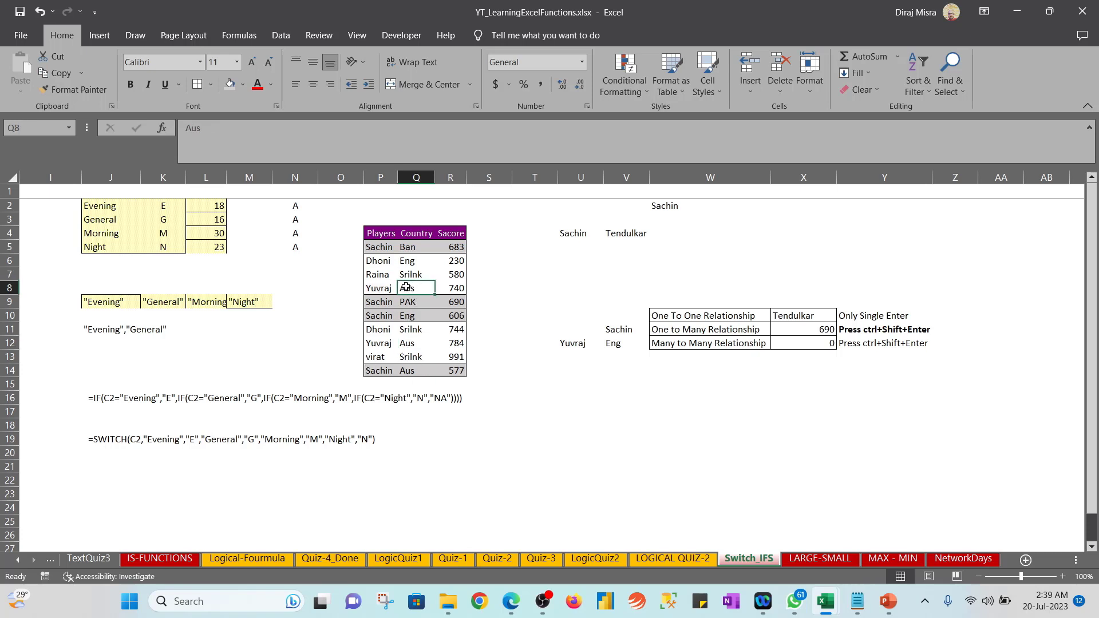
text(ENG)
key(Tab)
key(Tab)
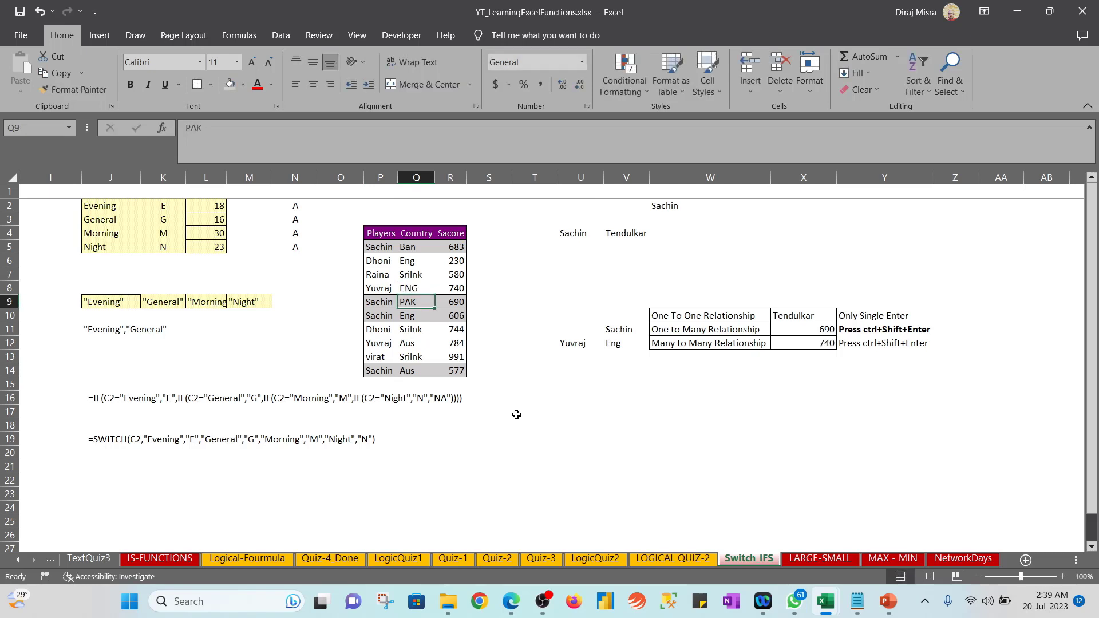
Review the updated many-to-many result in X12 with its player and country criteria in row 12
key(Right)
key(Right)
key(Right)
key(Right)
key(Right)
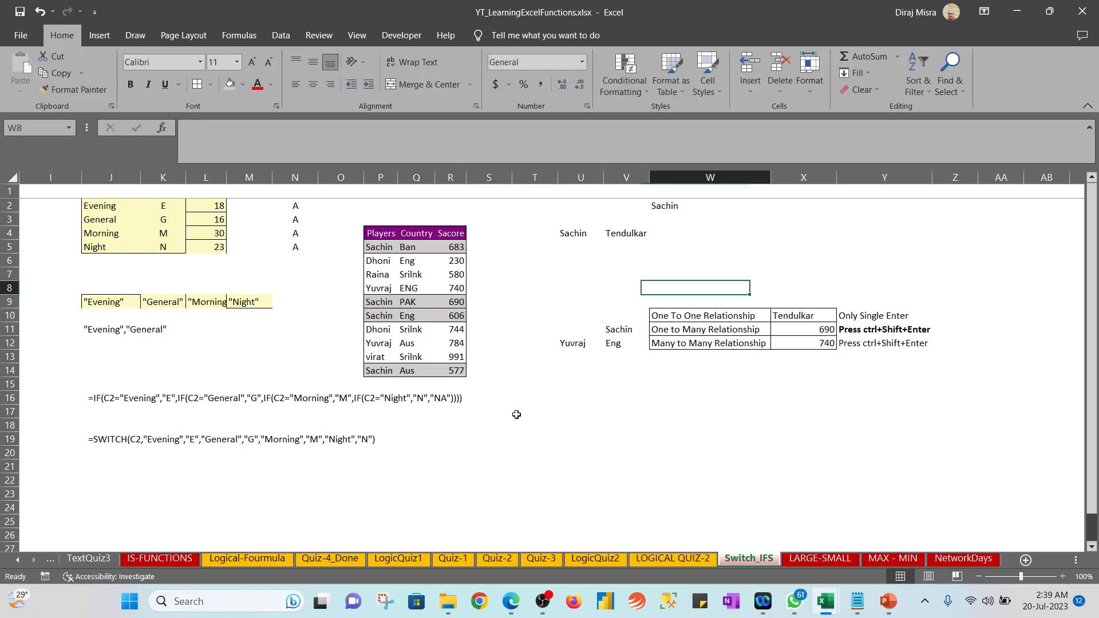
key(Down)
key(Down)
key(Down)
key(Down)
key(Left)
key(Left)
key(Right)
key(Right)
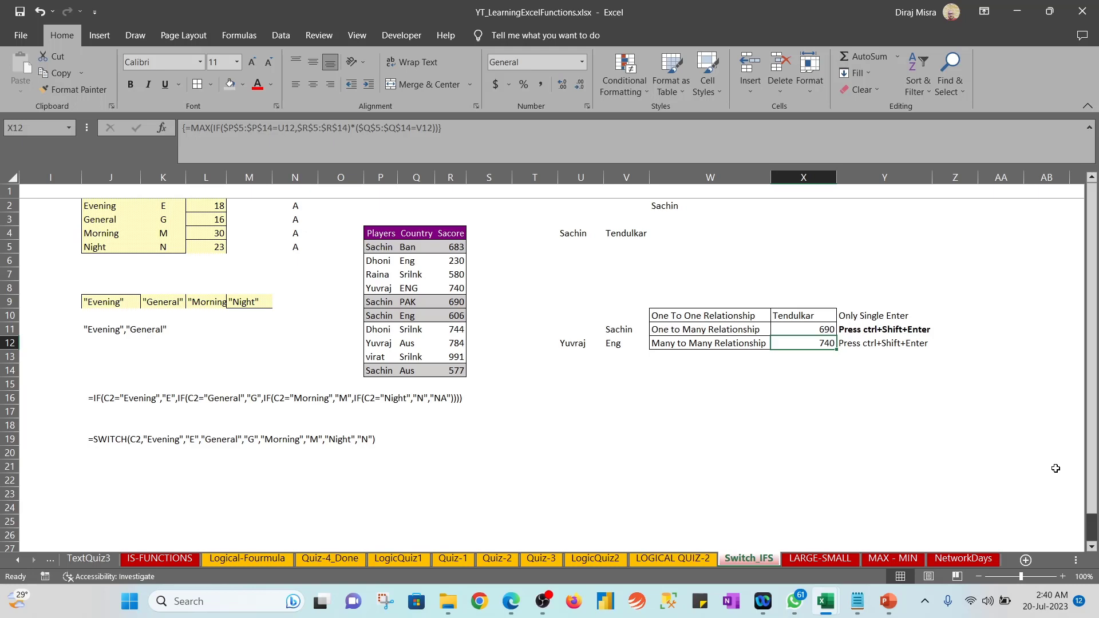
Examine the seller table with its Sales and Commission columns and the nested IF commission formulas
key(Right)
key(Right)
key(Right)
key(Right)
key(Right)
key(Right)
key(Right)
key(Right)
key(Right)
key(Right)
key(Right)
key(Right)
key(Right)
key(Right)
key(Right)
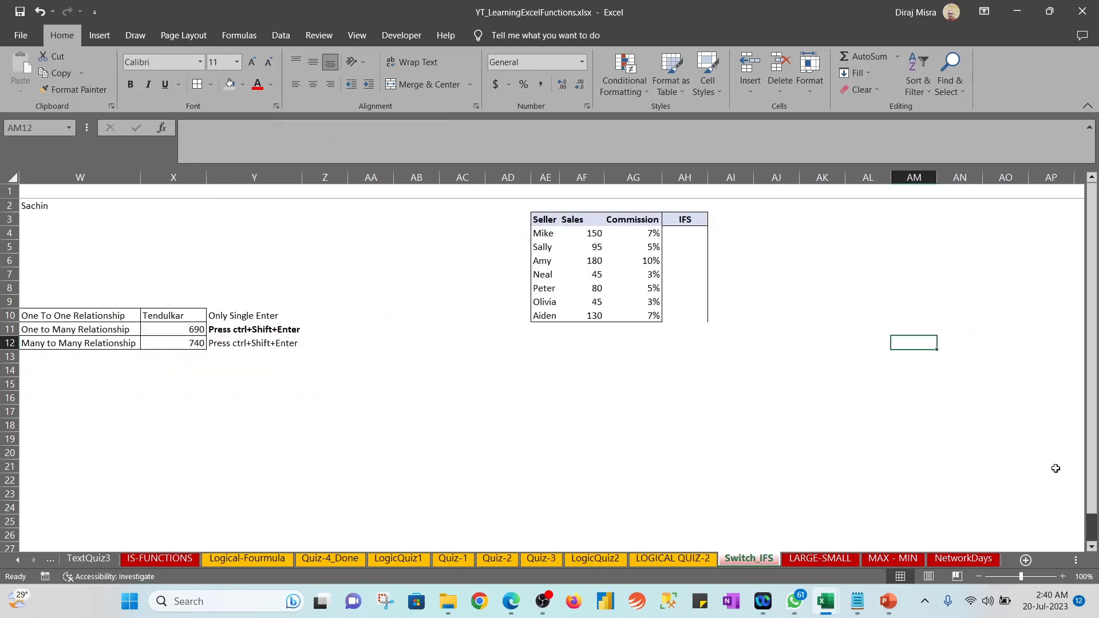
key(Left)
key(Left)
key(Left)
key(Left)
key(Left)
key(Left)
key(Up)
key(Up)
key(Up)
key(Up)
key(Up)
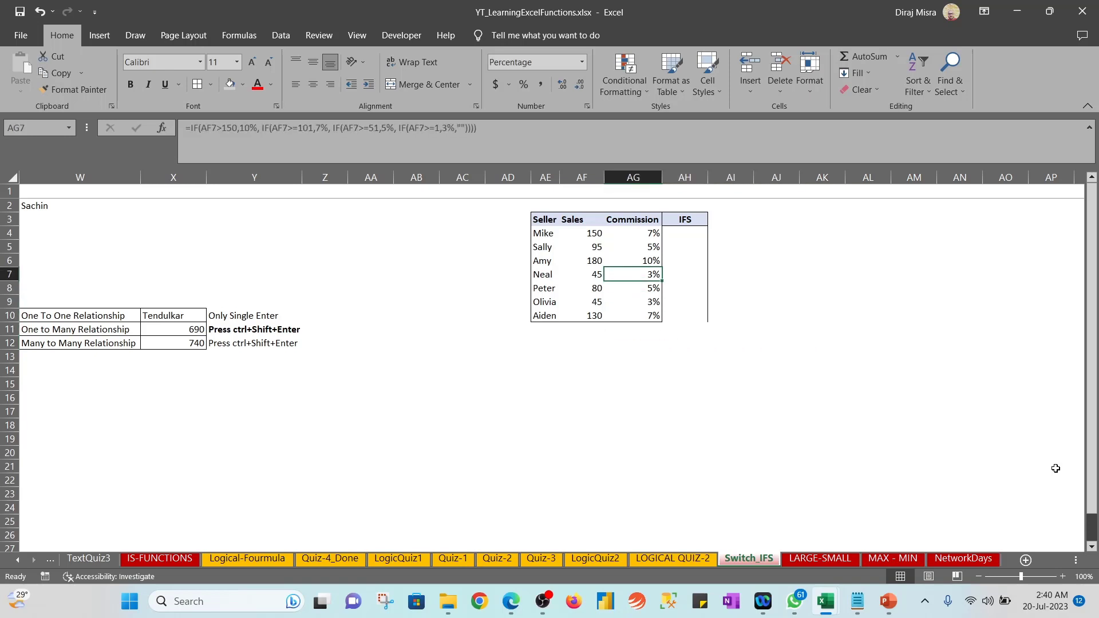
Copy Mike's nested IF commission formula from AG4 and place it in AL4 as plain text
key(Up)
key(Up)
key(Up)
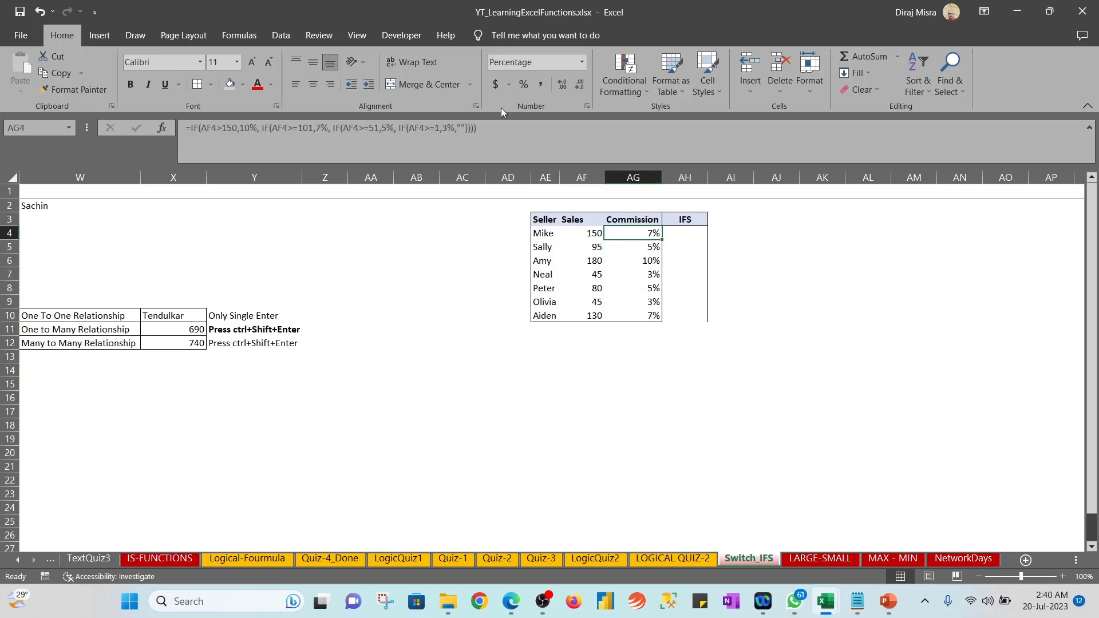
drag(478, 128, 223, 110)
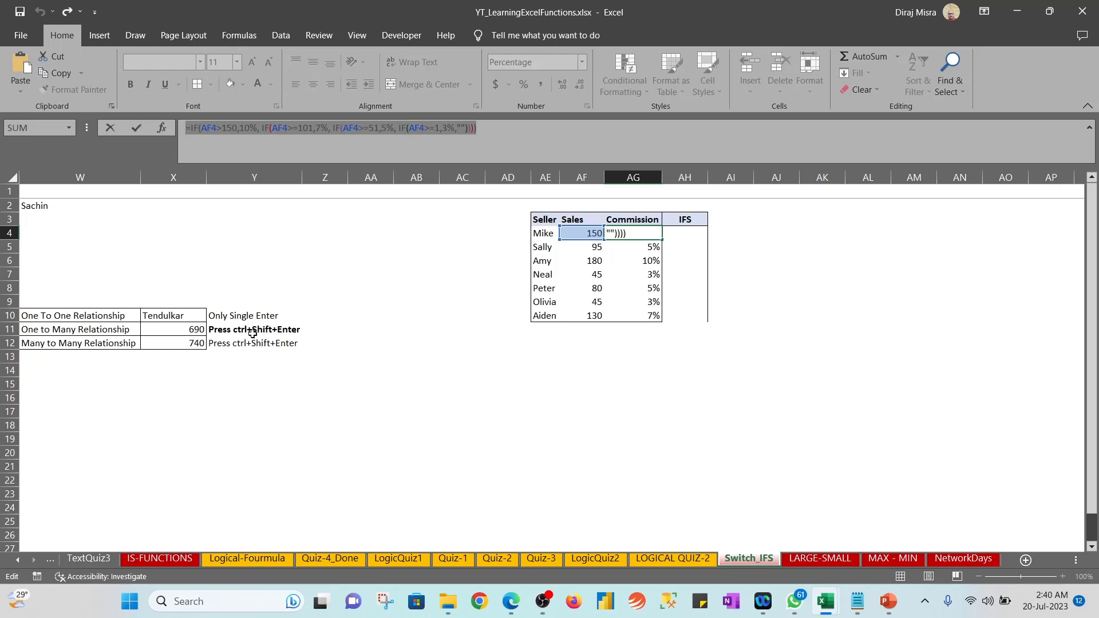
click(136, 128)
click(848, 234)
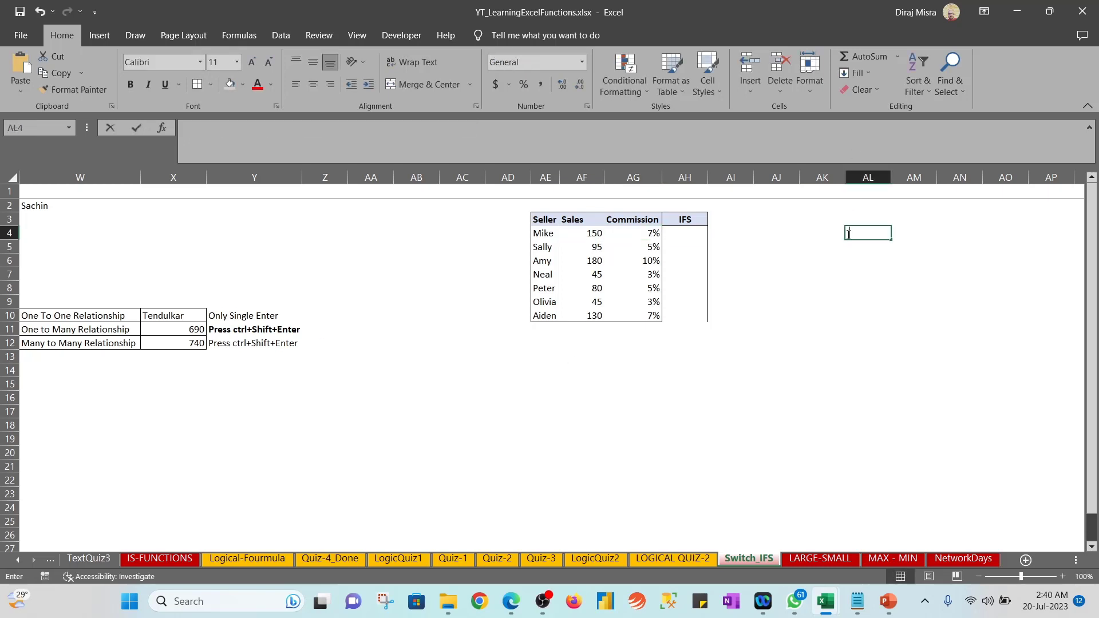
text(=IF(AF4>150,10%, IF(AF4>=101,7%, IF(AF4>=51,5%, IF(AF4>=1,3%,"")))))
key(Return)
key(Up)
key(Right)
key(Right)
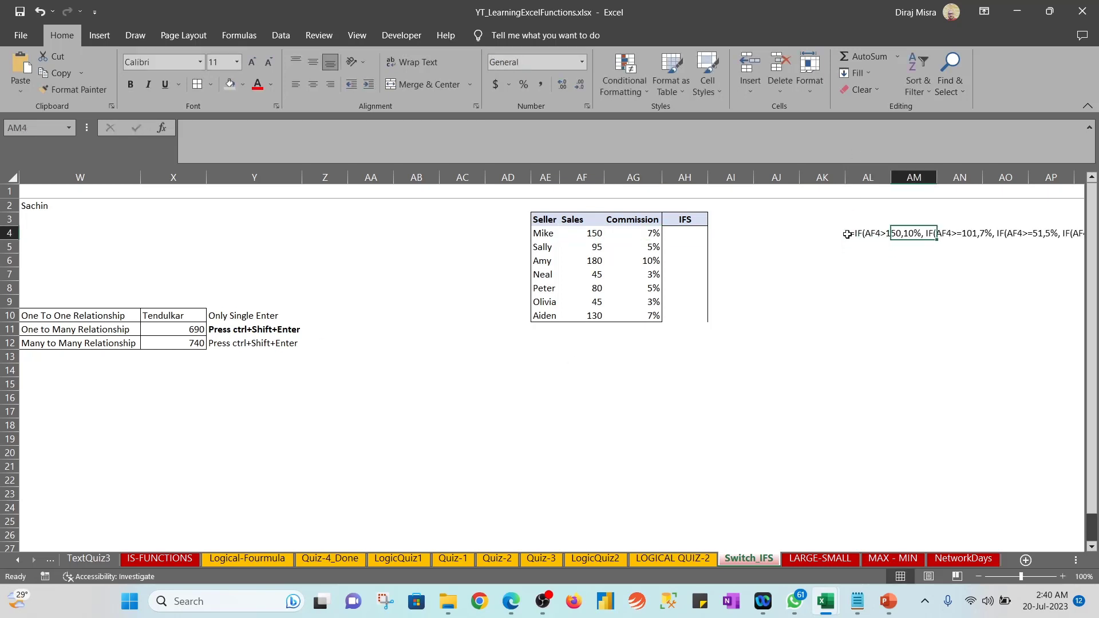
Review the full nested IF formula text beside the seller table
key(Left)
key(Left)
key(Left)
key(Down)
key(Right)
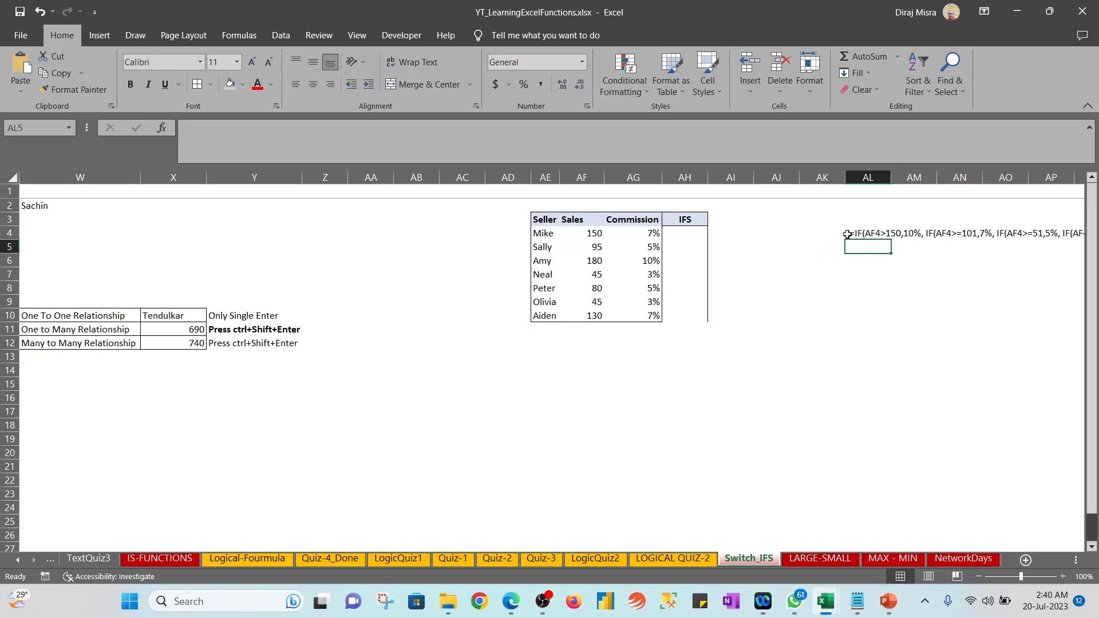
key(Right)
key(Right)
key(Right)
key(Right)
key(Right)
key(Right)
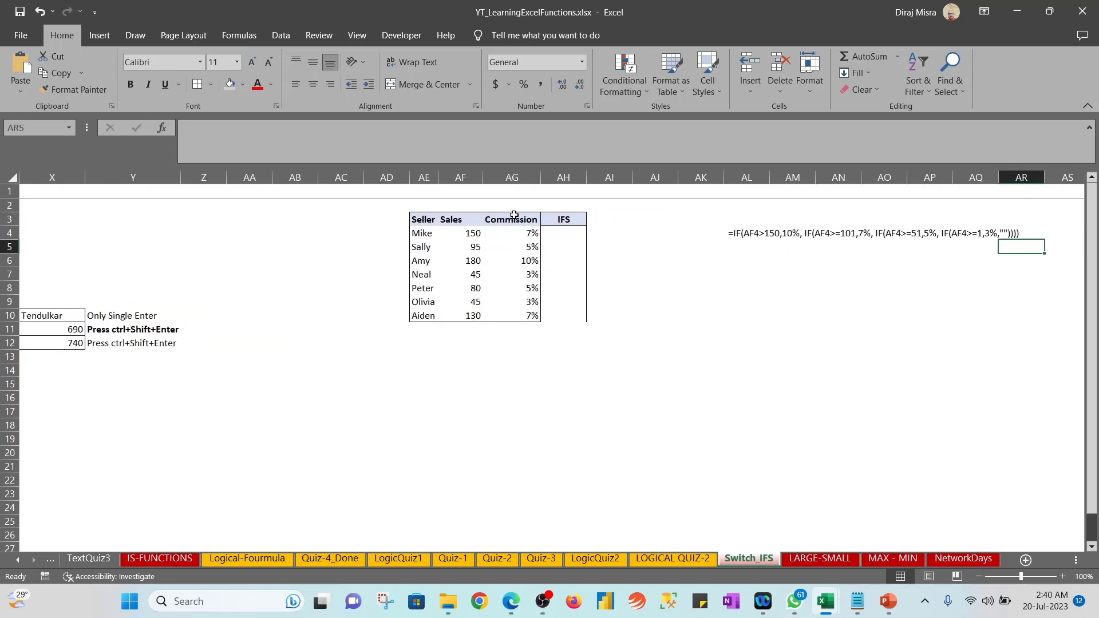
Start an IFS formula in AH4 whose first condition, AF4>100, returns 1%
click(557, 244)
click(555, 230)
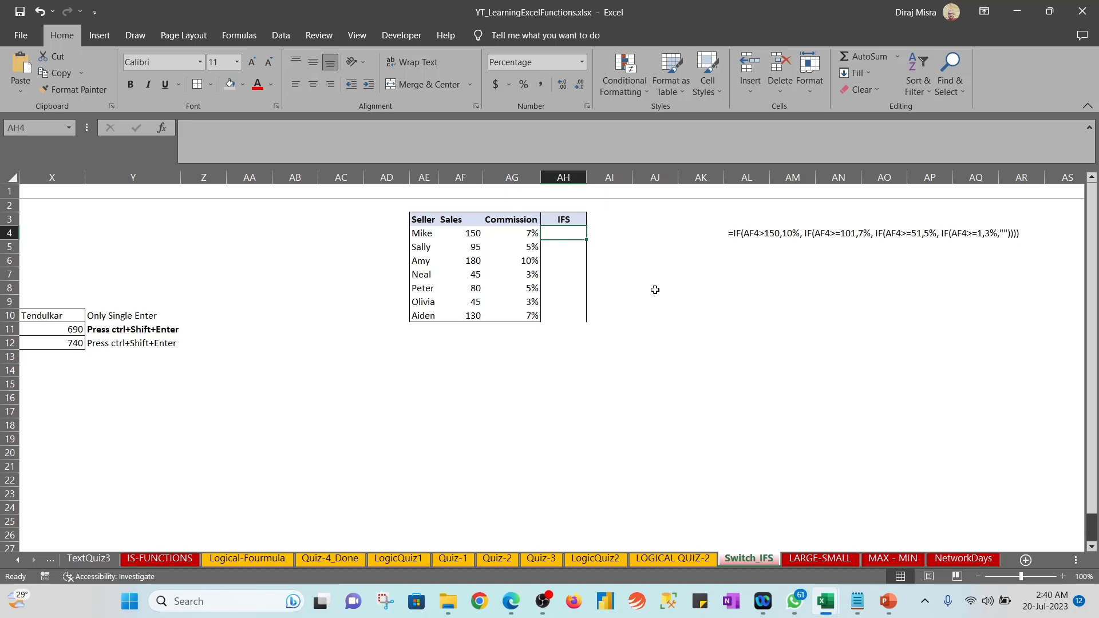
text(=IFS()
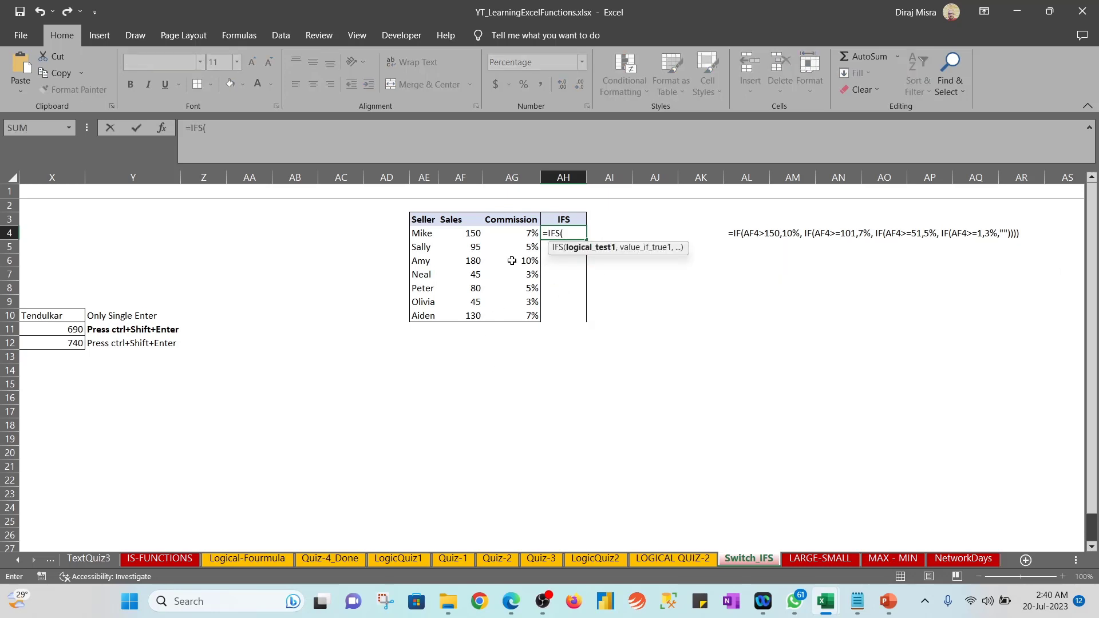
click(467, 234)
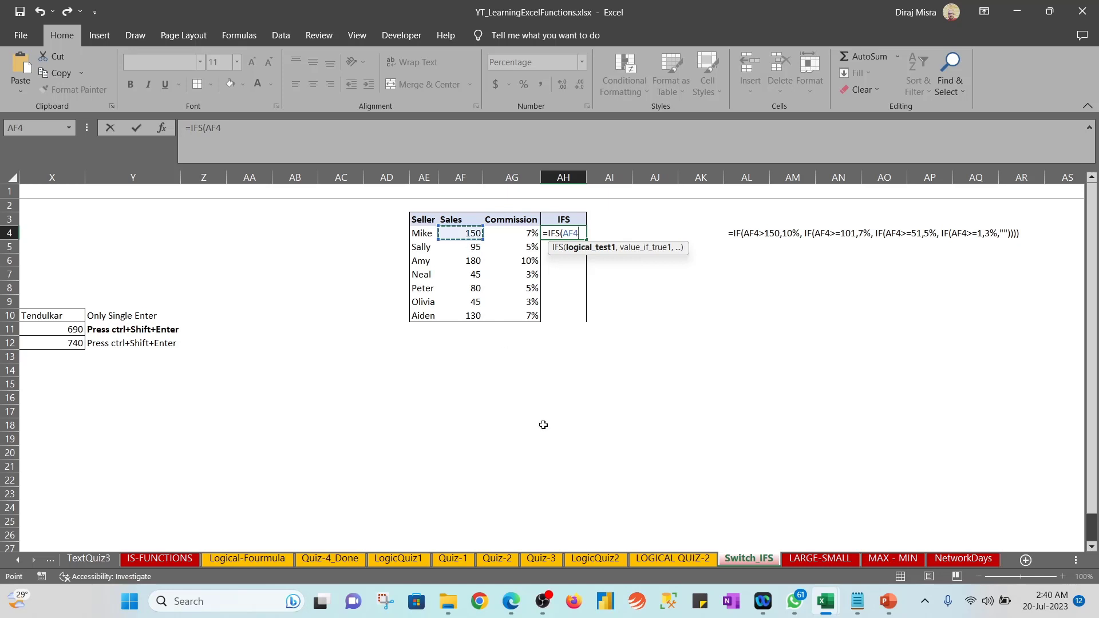
text(>100,)
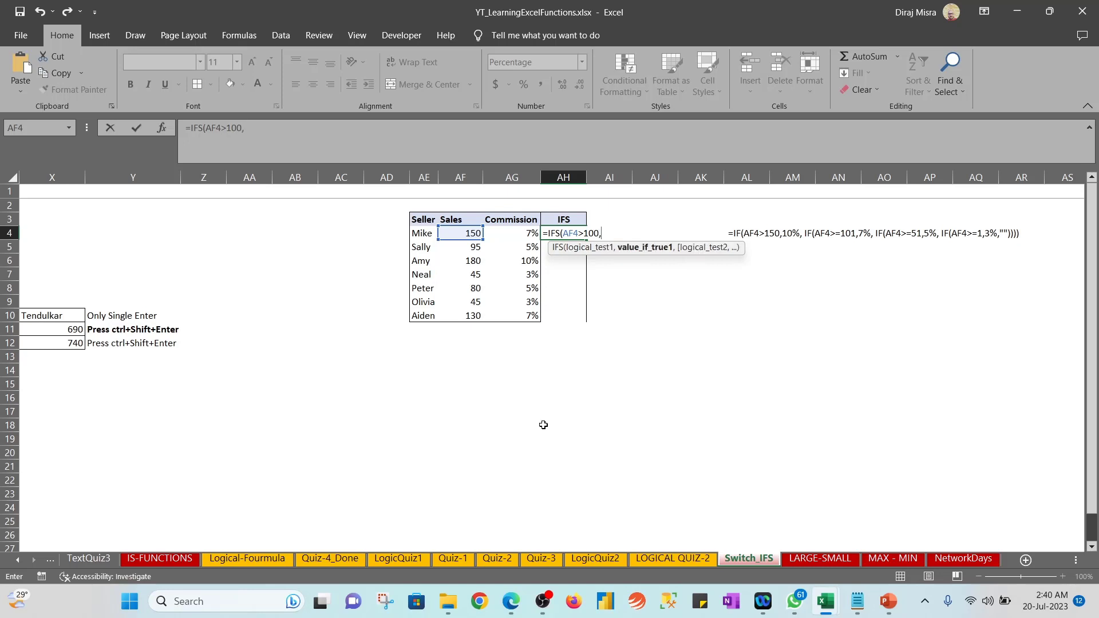
text("1)
key(BackSpace)
key(Right)
text(%,)
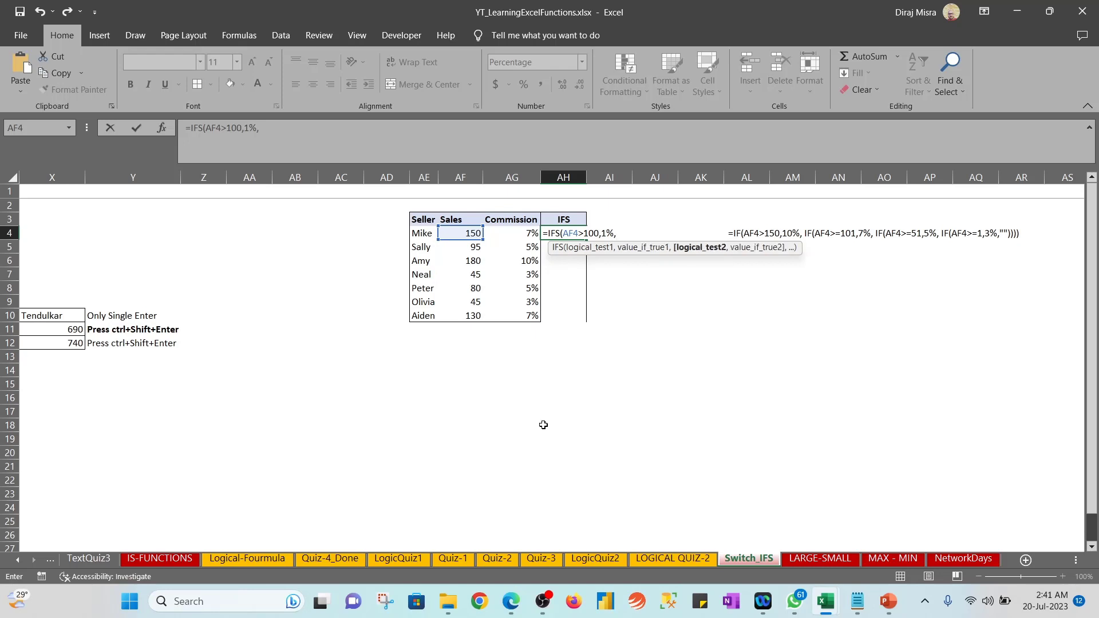
Add the second condition AF4<150 returning 2% to the AH4 formula and enter it as an array formula
click(461, 234)
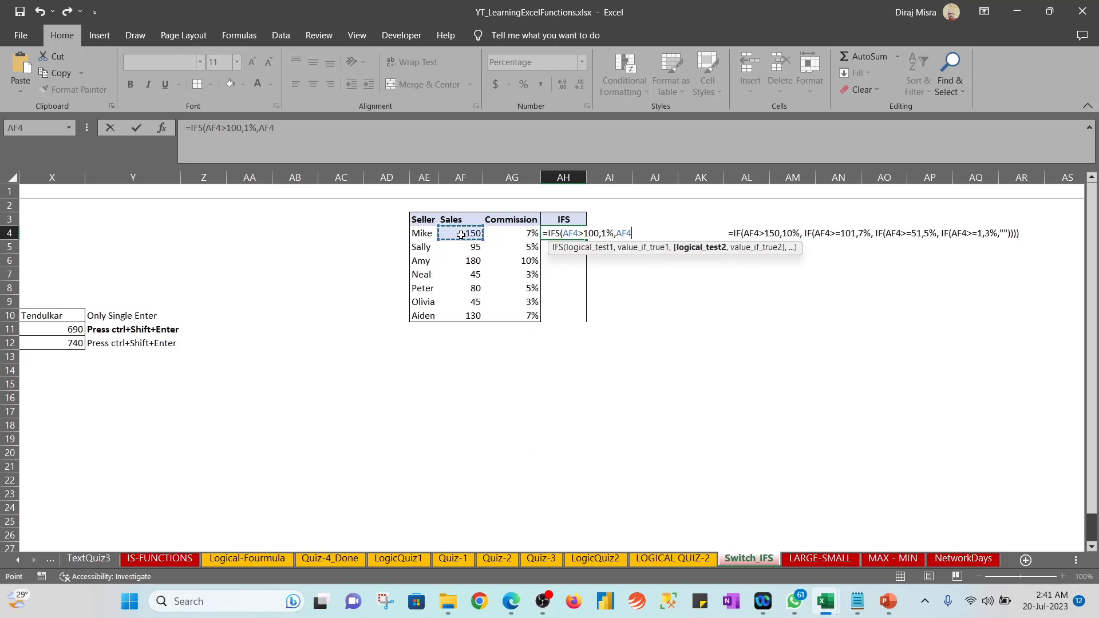
text(<150,2)
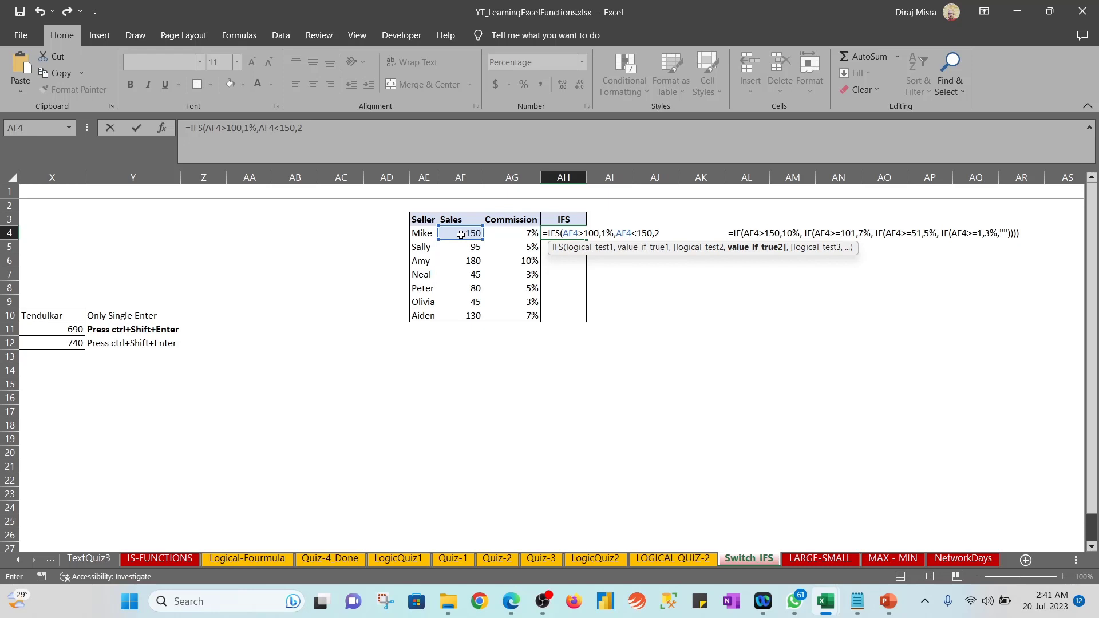
text(%))
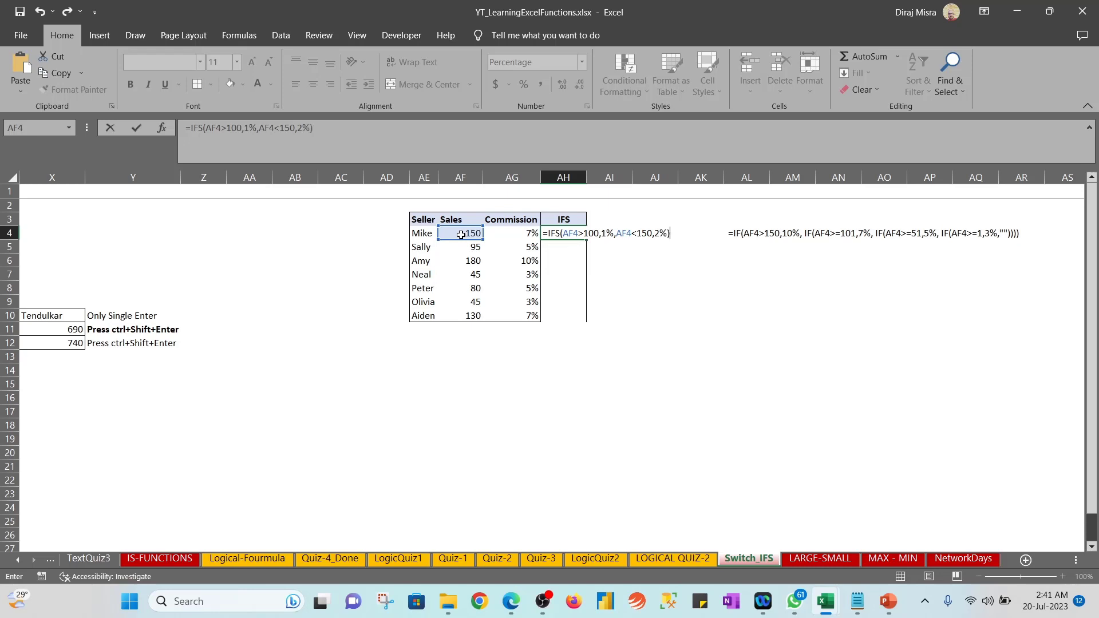
key(ctrl+shift+Return)
Fill the IFS array formula from AH4 down through AH10 for the remaining sellers
key(shift+Down)
key(shift+Down)
key(shift+Down)
key(shift+Down)
key(shift+Down)
key(shift+Down)
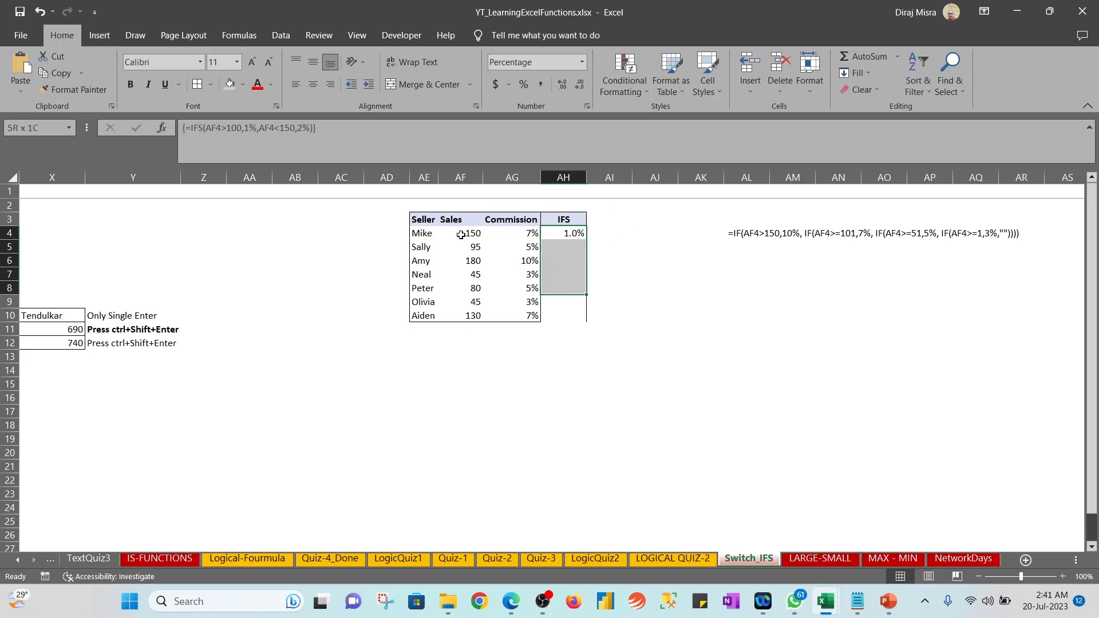
key(ctrl+d)
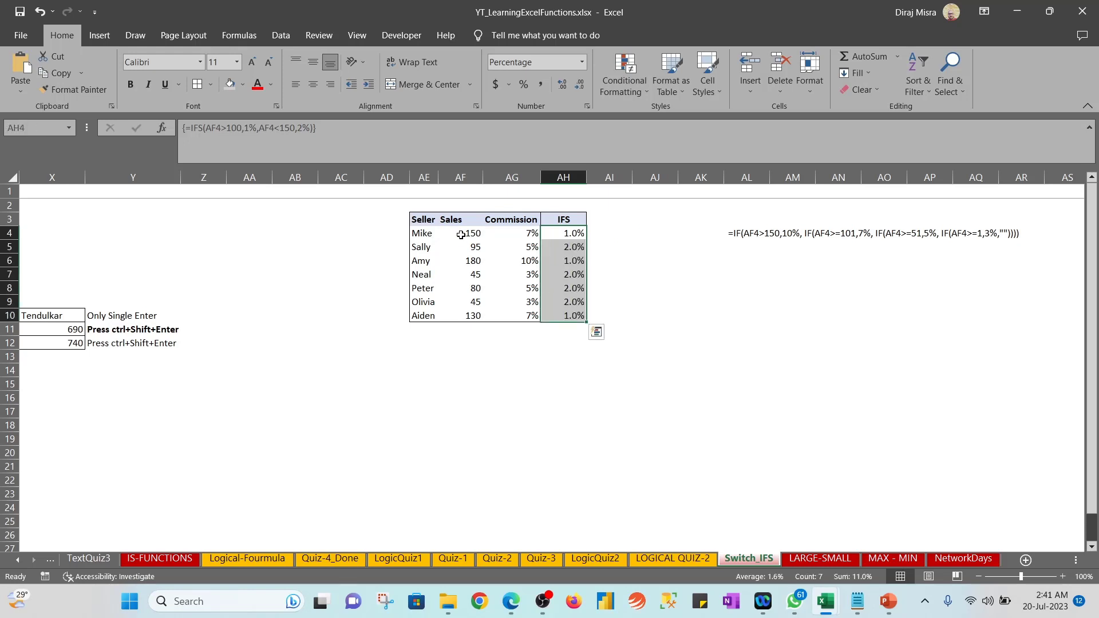
Place a plain-text copy of the AH4 IFS formula in AN7 below the nested IF text
key(Down)
key(Up)
key(F2)
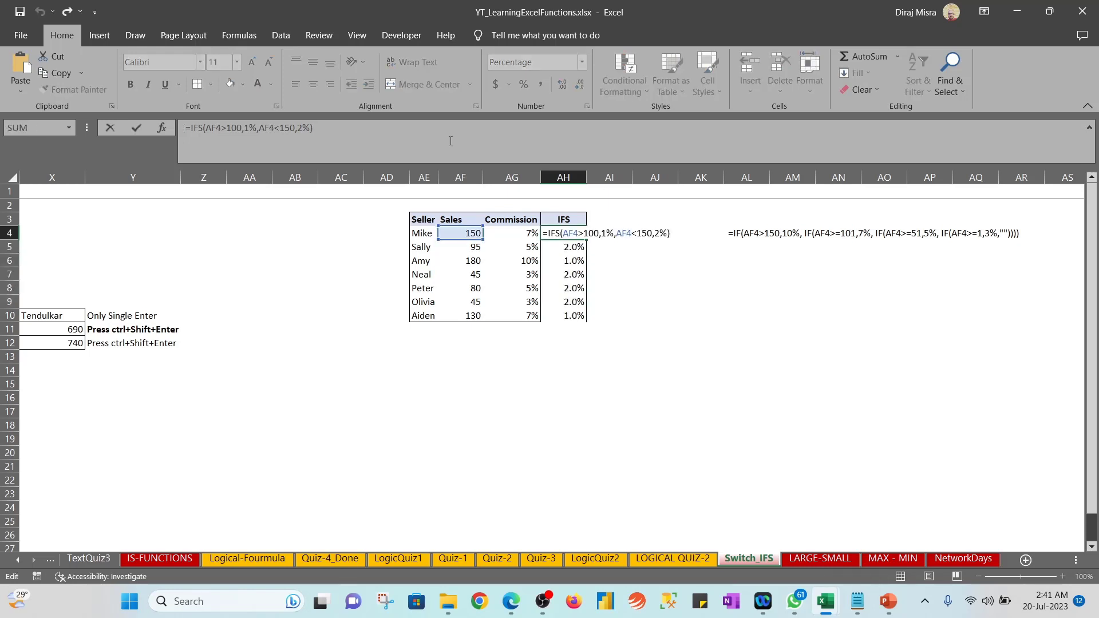
drag(342, 130, 182, 127)
key(ctrl+c)
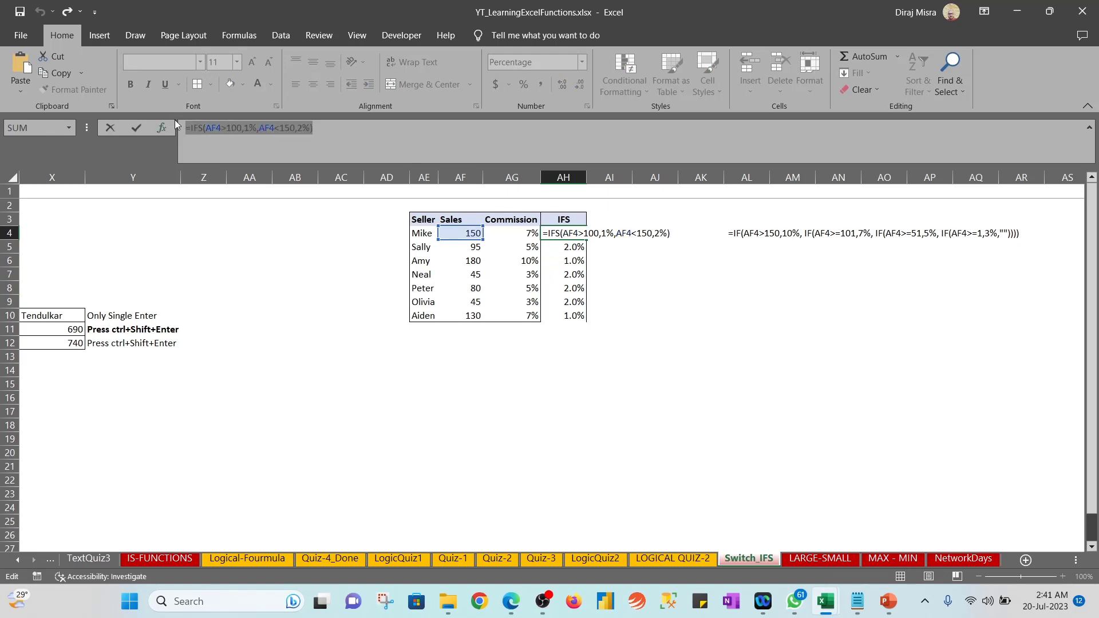
key(ctrl+shift+Return)
click(824, 275)
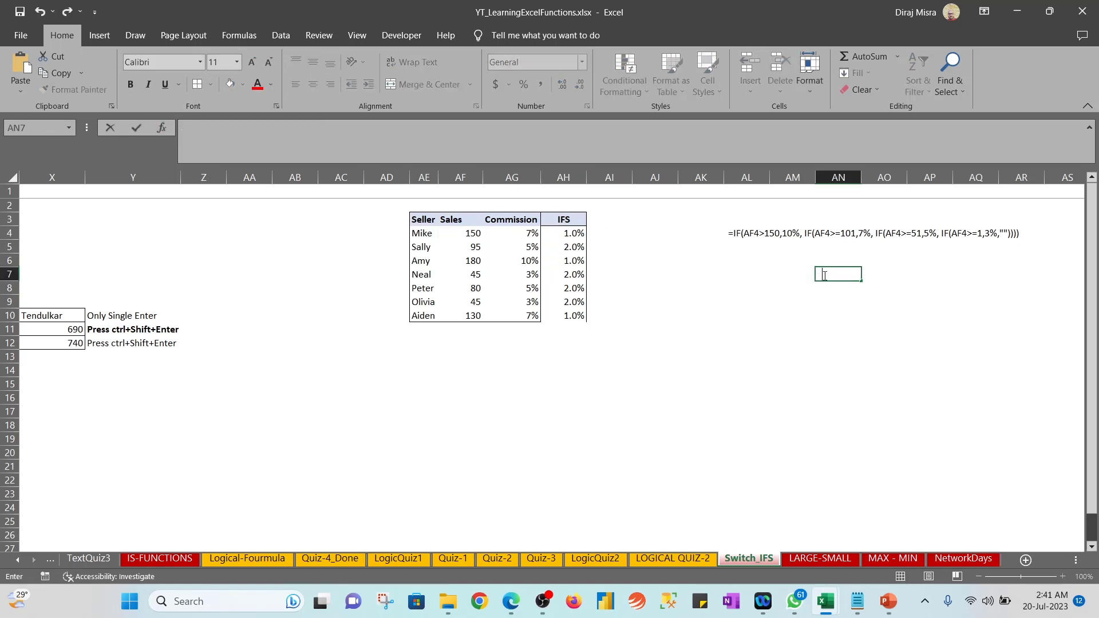
key(ctrl+v)
key(Return)
Re-enter the IFS formula in AH4 as an ordinary formula instead of an array formula
key(Left)
key(Left)
key(Left)
key(Left)
key(Left)
key(Left)
key(Up)
key(Up)
key(Up)
key(Up)
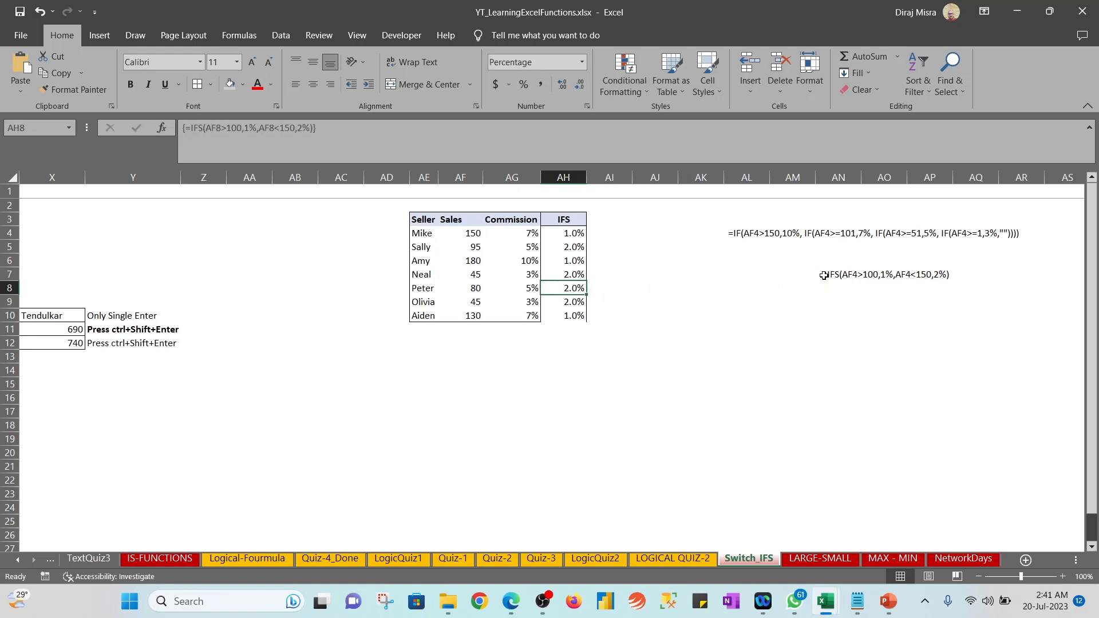
key(F2)
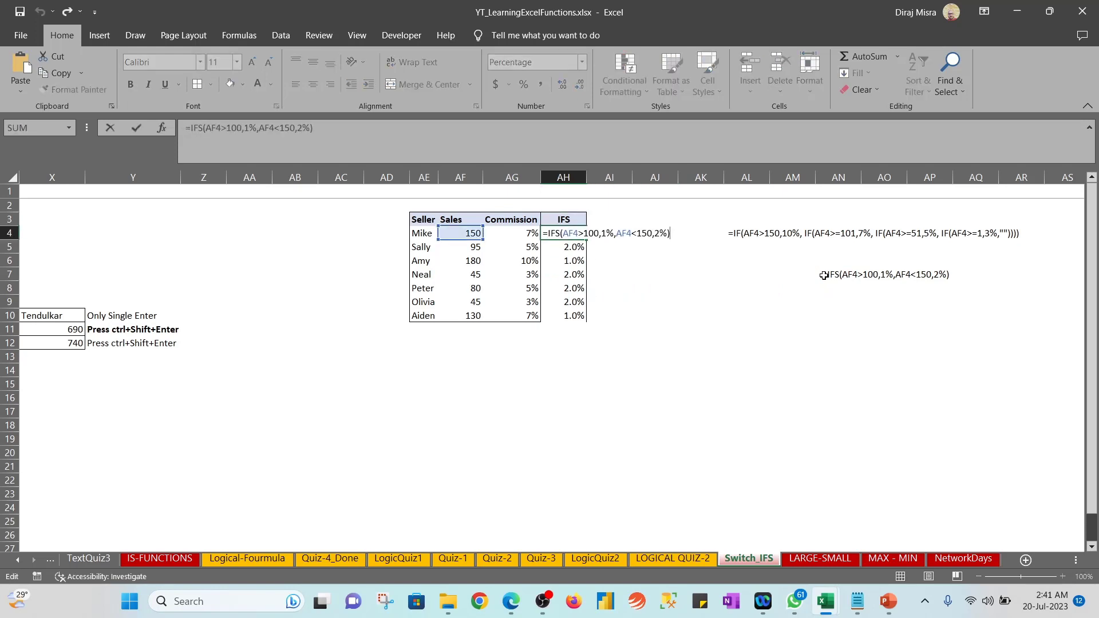
key(Return)
key(Up)
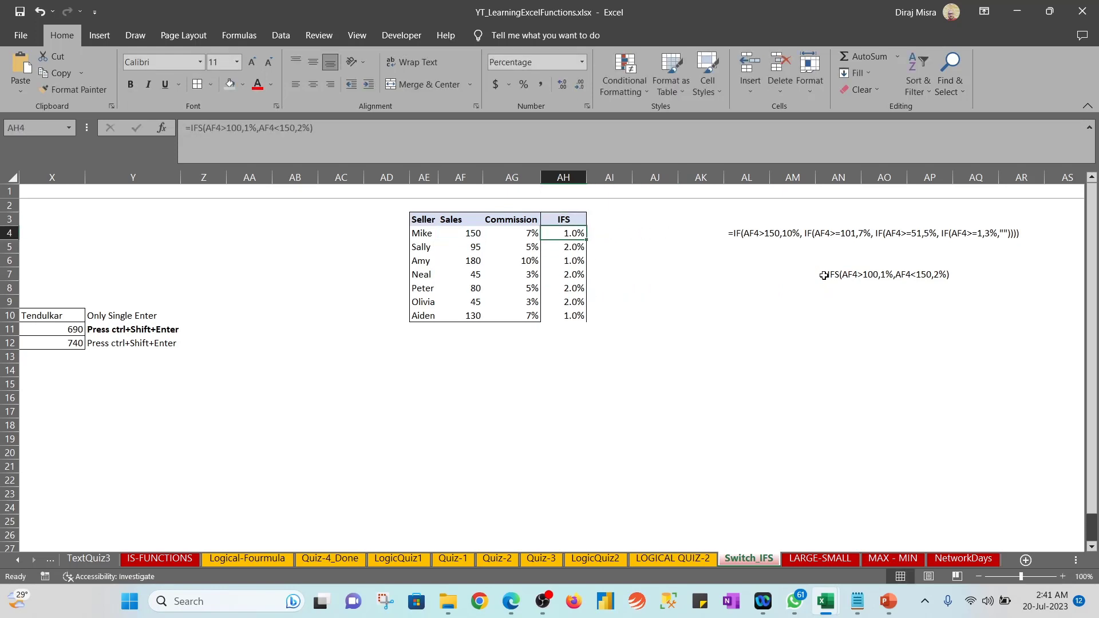
Copy the IFS formula text from AH4 and enter it in AI4 as an ordinary formula with the same AF4 references
key(F2)
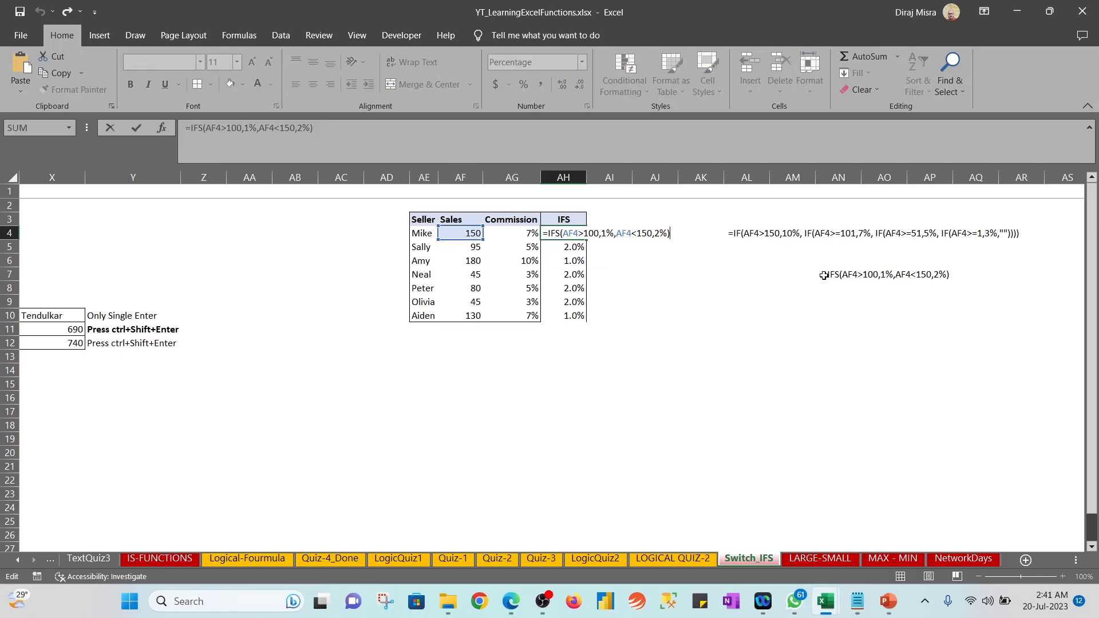
key(ctrl+shift+Left)
key(ctrl+shift+Left)
key(ctrl+shift+Left)
key(ctrl+shift+Left)
key(ctrl+shift+Left)
key(ctrl+shift+Left)
key(ctrl+shift+Left)
key(ctrl+shift+Left)
key(ctrl+shift+Left)
key(ctrl+shift+Left)
key(ctrl+shift+Left)
key(ctrl+shift+Left)
key(ctrl+shift+Left)
key(ctrl+shift+Left)
key(ctrl+shift+Left)
key(ctrl+shift+Left)
key(ctrl+c)
key(Escape)
key(Right)
key(F2)
key(ctrl+v)
key(Return)
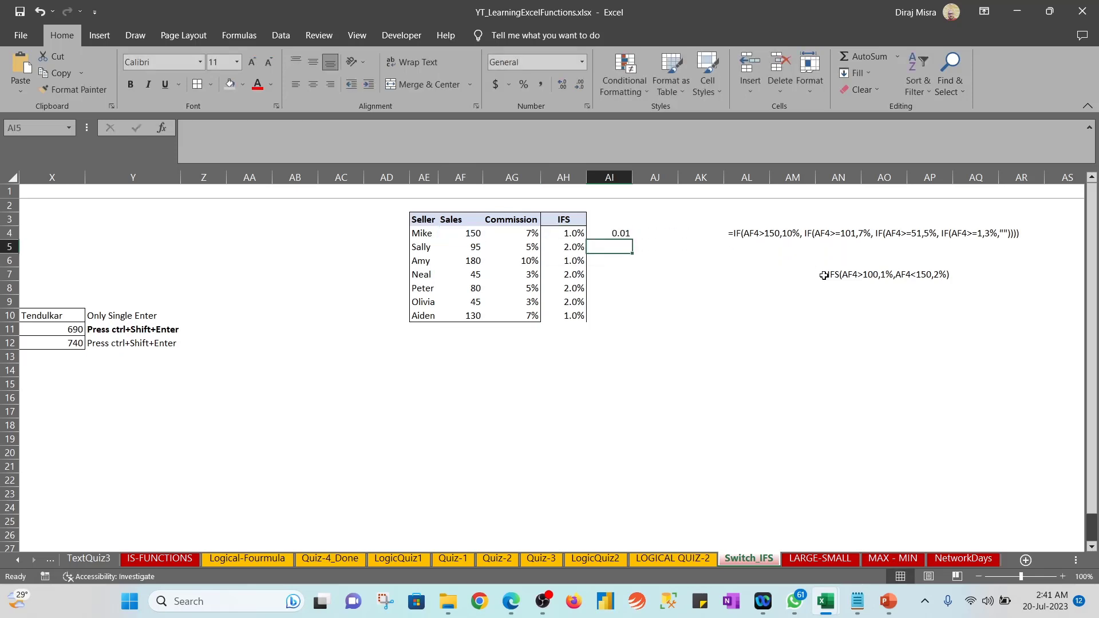
key(Up)
key(F2)
key(Return)
key(Up)
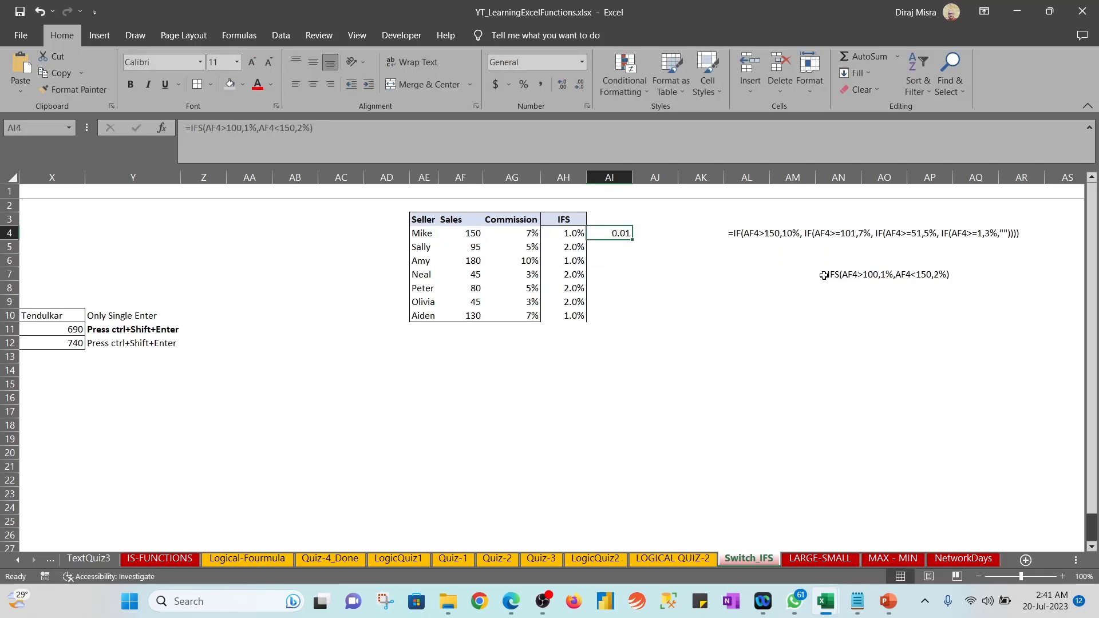
Copy the ordinary IFS formula from AI4 across AI4:AI10
key(ctrl+c)
key(Left)
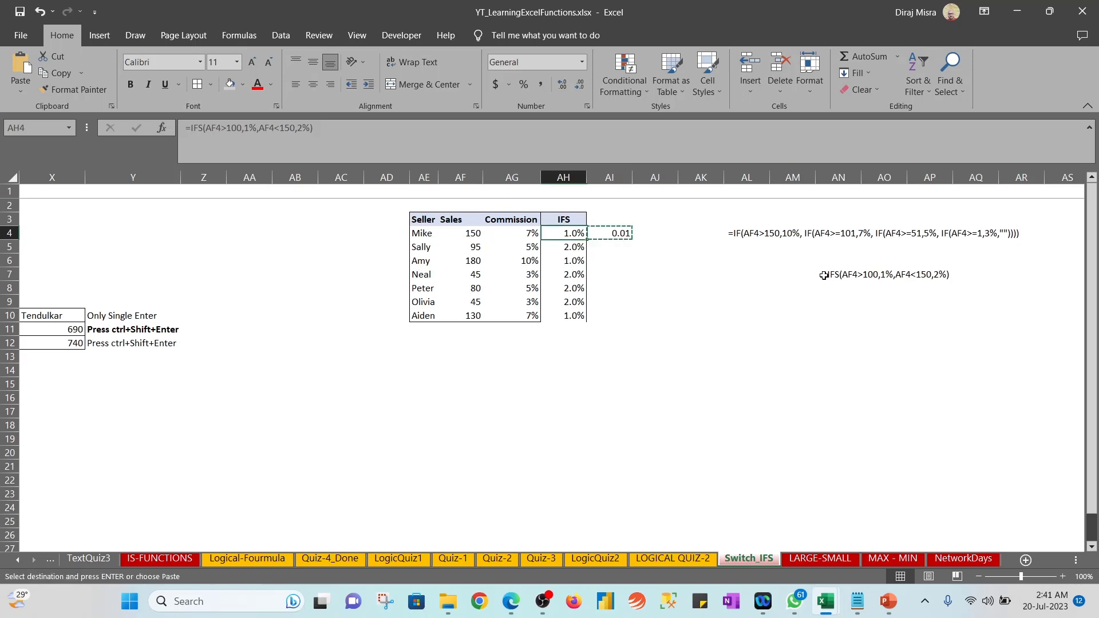
key(ctrl+Down)
key(Right)
key(ctrl+shift+Up)
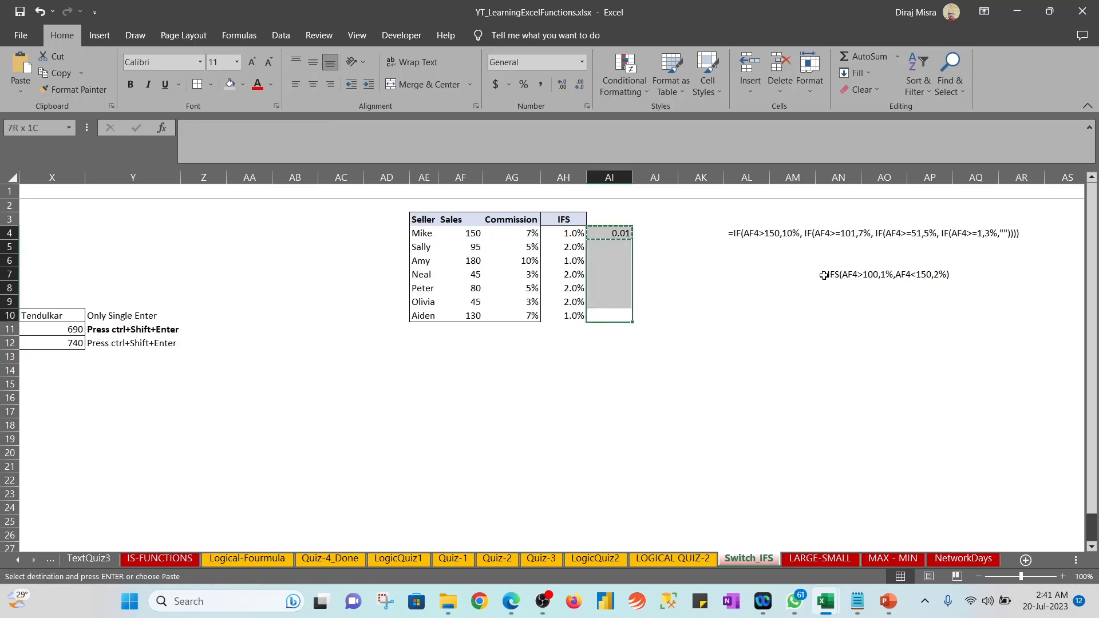
key(ctrl+v)
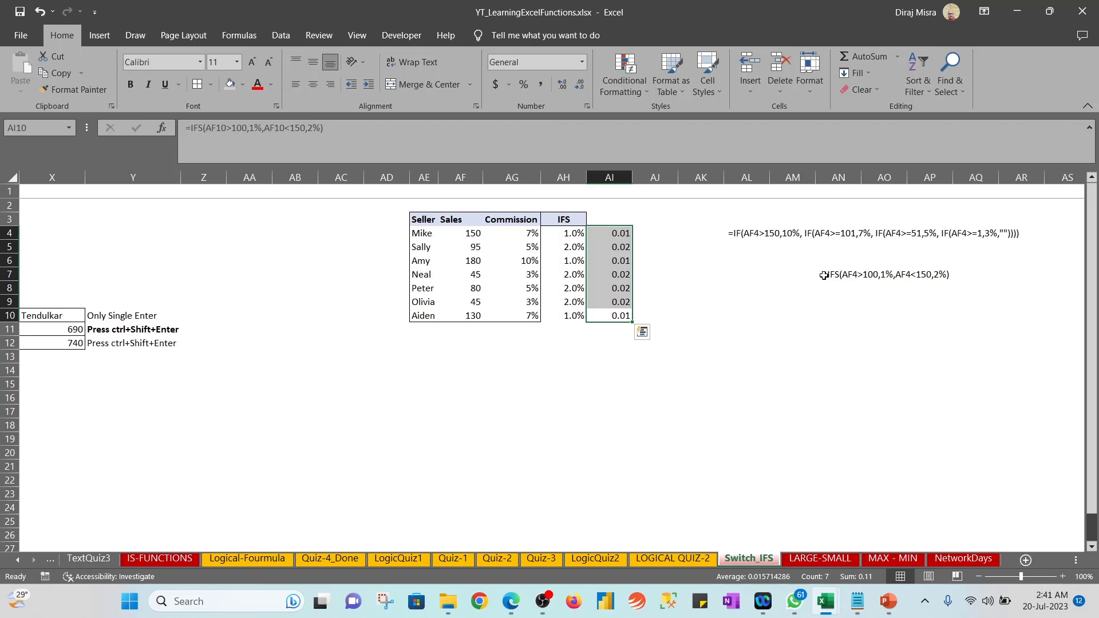
Format the AI4:AI10 results as percentages with one decimal place
key(ctrl+1)
key(Down)
key(p)
key(Tab)
key(Tab)
key(Return)
key(Down)
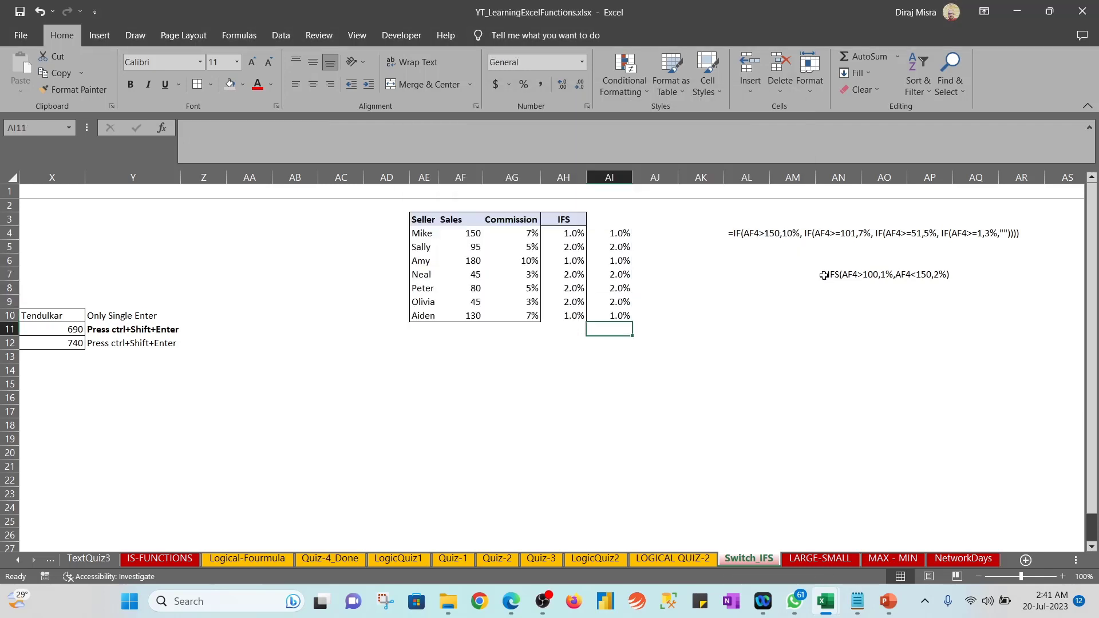
Re-enter the IFS formula in AH4 as an array formula
key(Up)
key(Up)
key(Up)
key(Up)
key(Up)
key(Up)
key(Up)
key(Left)
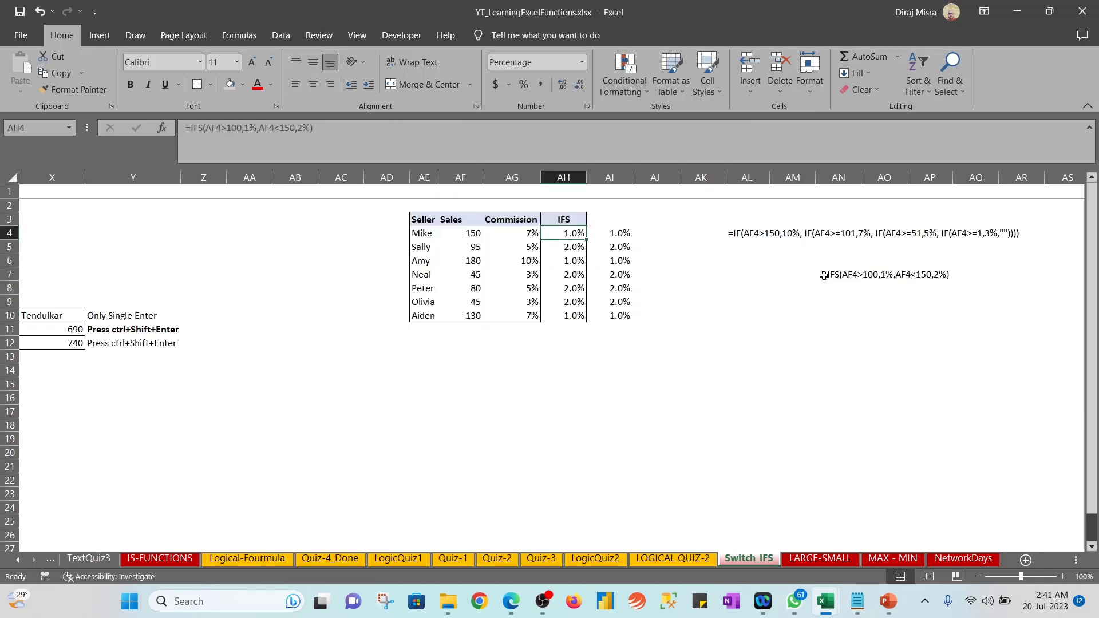
key(F2)
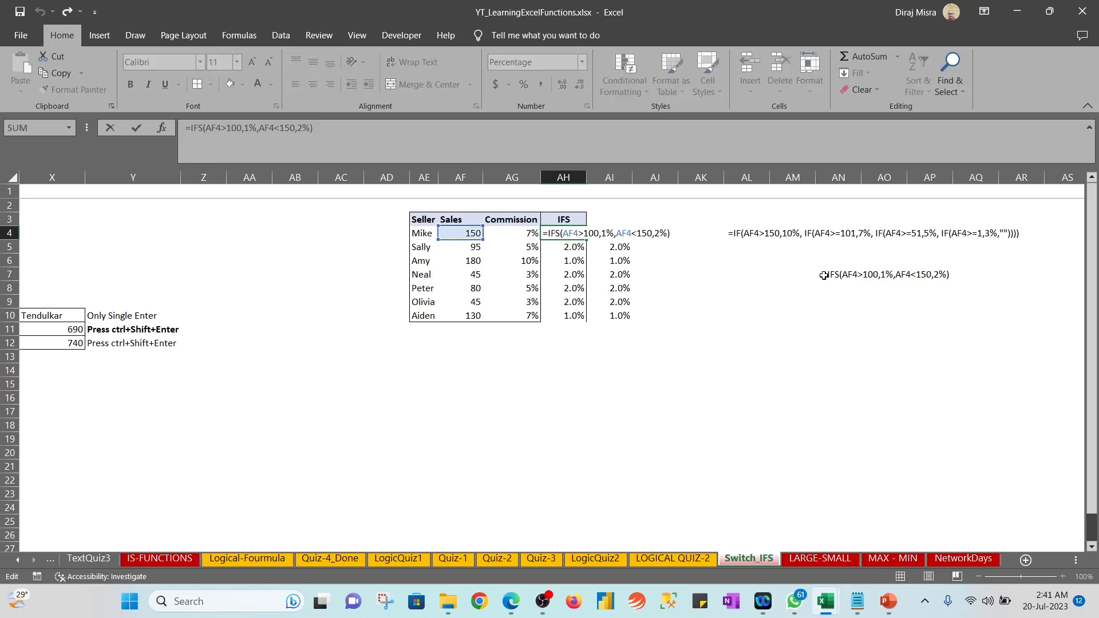
key(ctrl+shift+Return)
Compare the ordinary IFS formula in AI4 with the array version in AH4
key(Right)
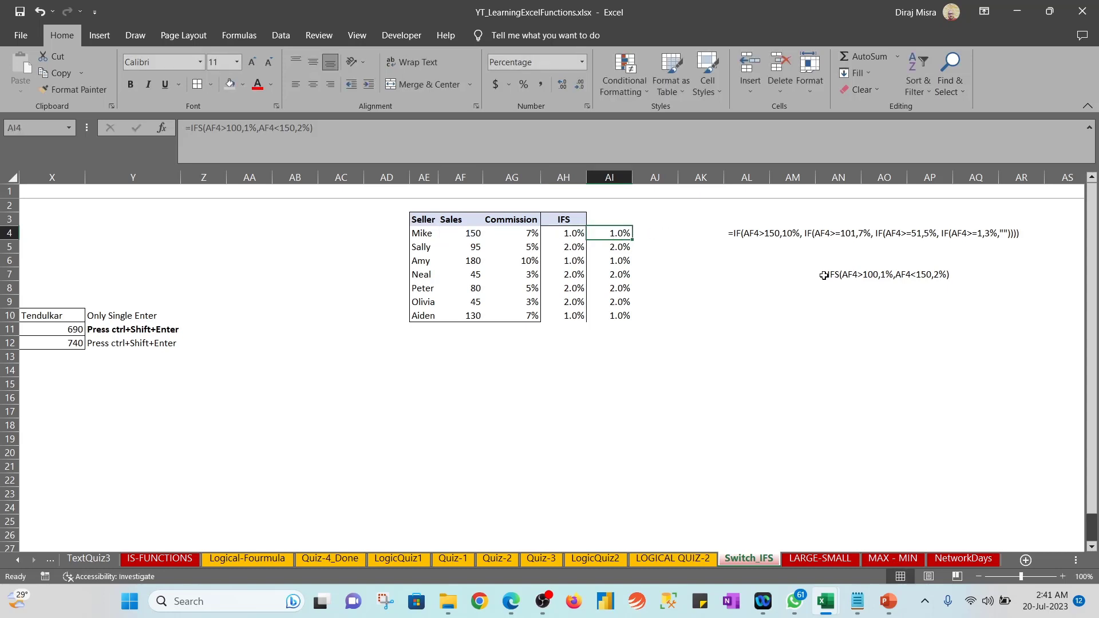
key(F2)
key(Return)
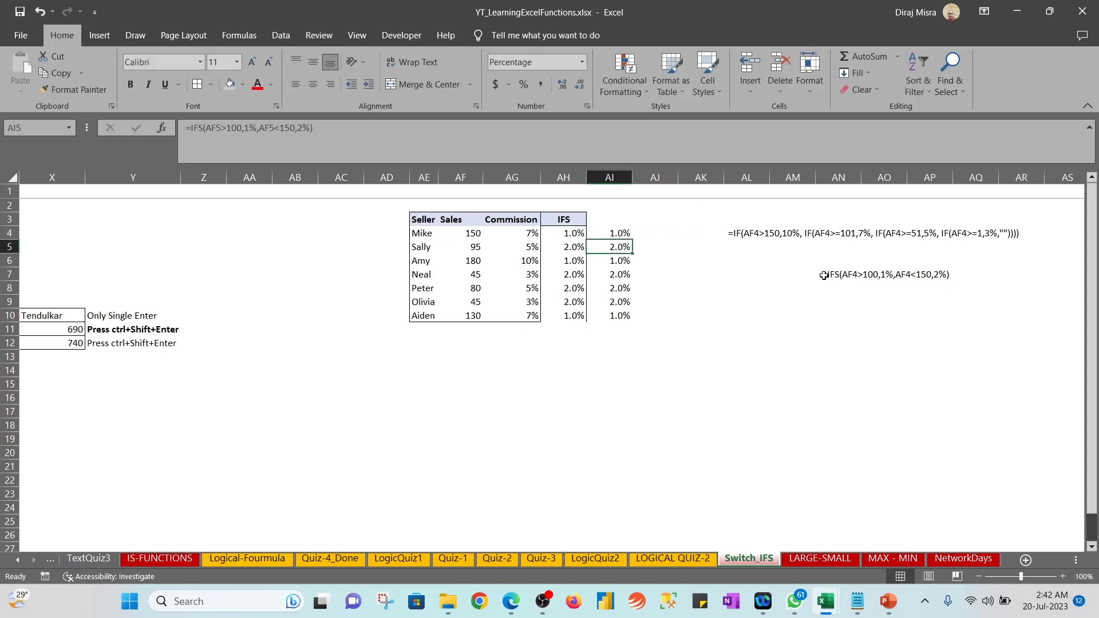
key(Up)
key(Left)
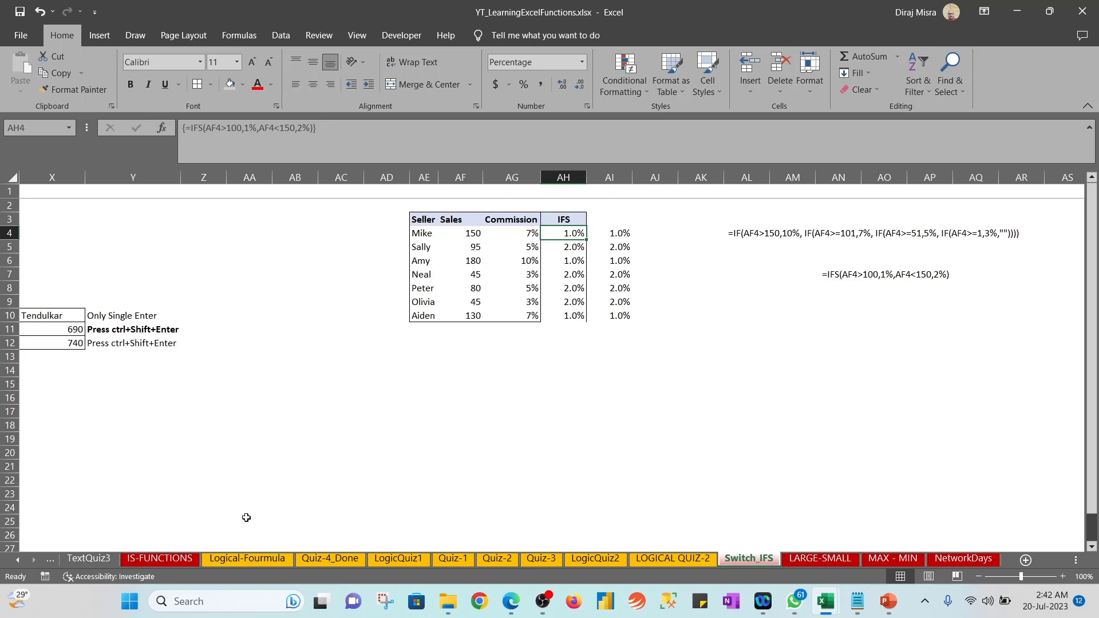
On the Logical-Fourmula sheet, fill "Done" down the Covered column from H11 through H16
click(248, 559)
key(Left)
key(Left)
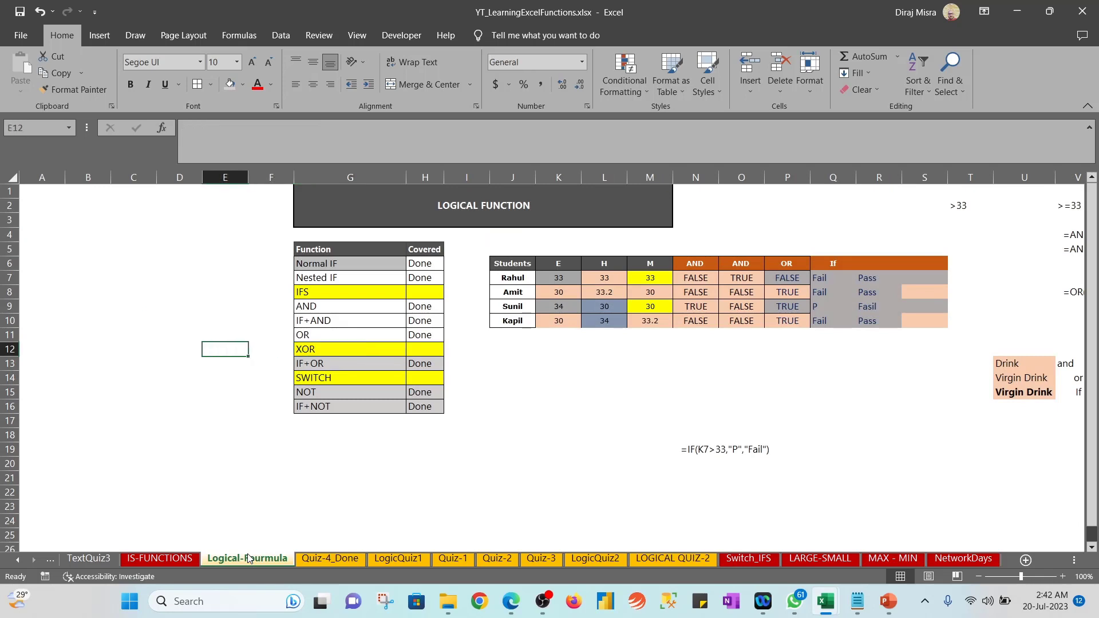
key(Right)
key(Right)
key(Up)
key(Right)
key(shift+Down)
key(shift+Down)
key(shift+Down)
key(shift+Down)
key(shift+Down)
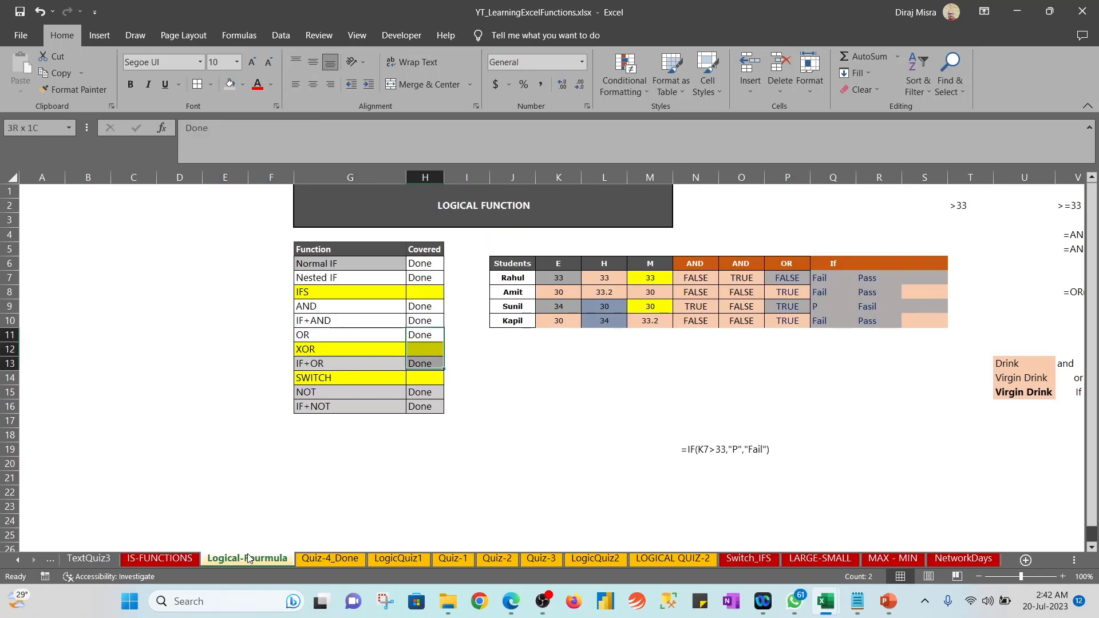
key(ctrl+d)
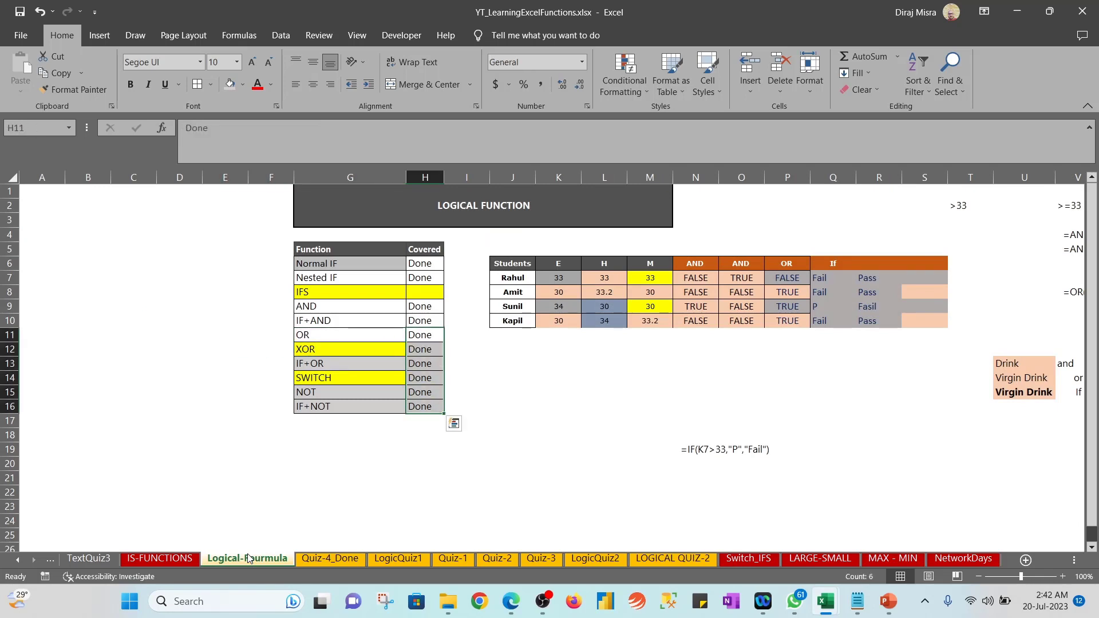
Review the XOR and OR rows, G12:H12 and G11:H11, in the function coverage table
key(Left)
key(Left)
key(Right)
key(Down)
key(shift+Right)
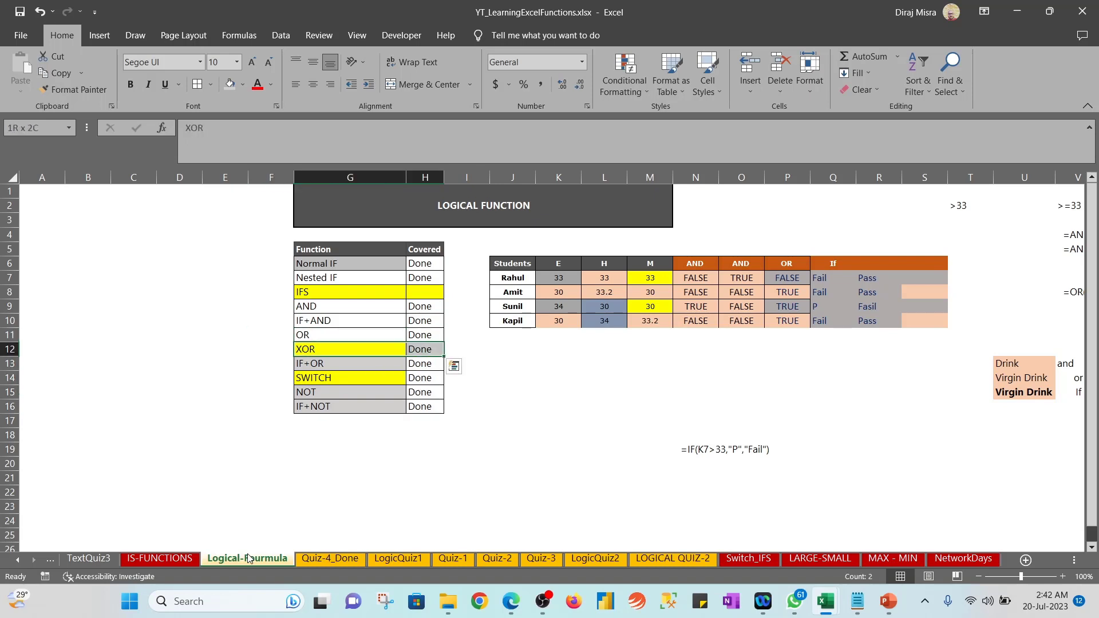
key(shift+Up)
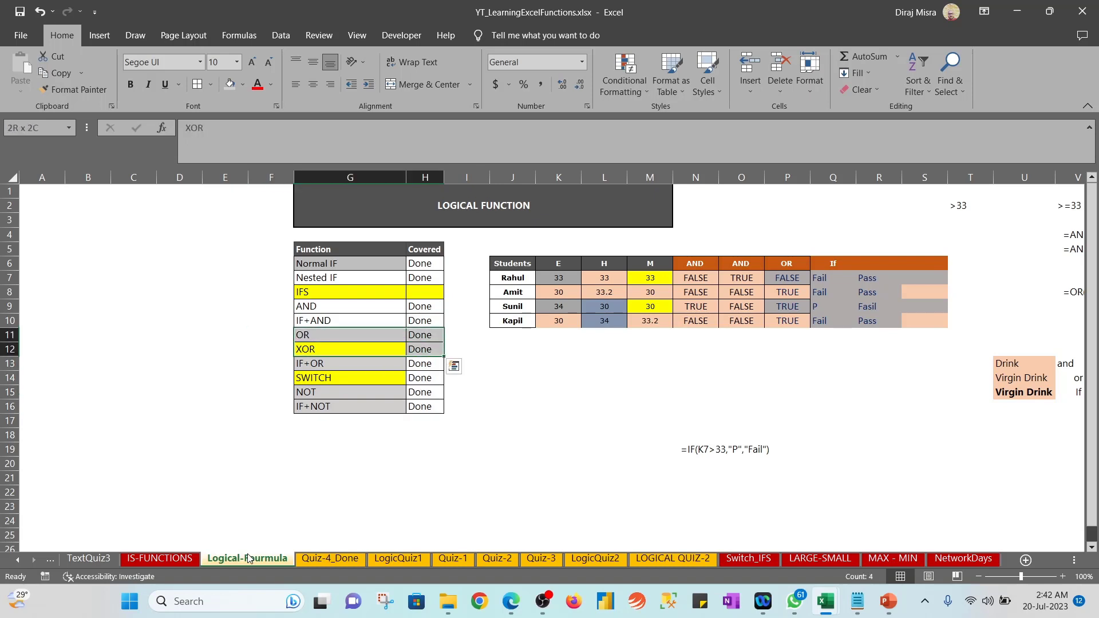
key(Up)
key(Down)
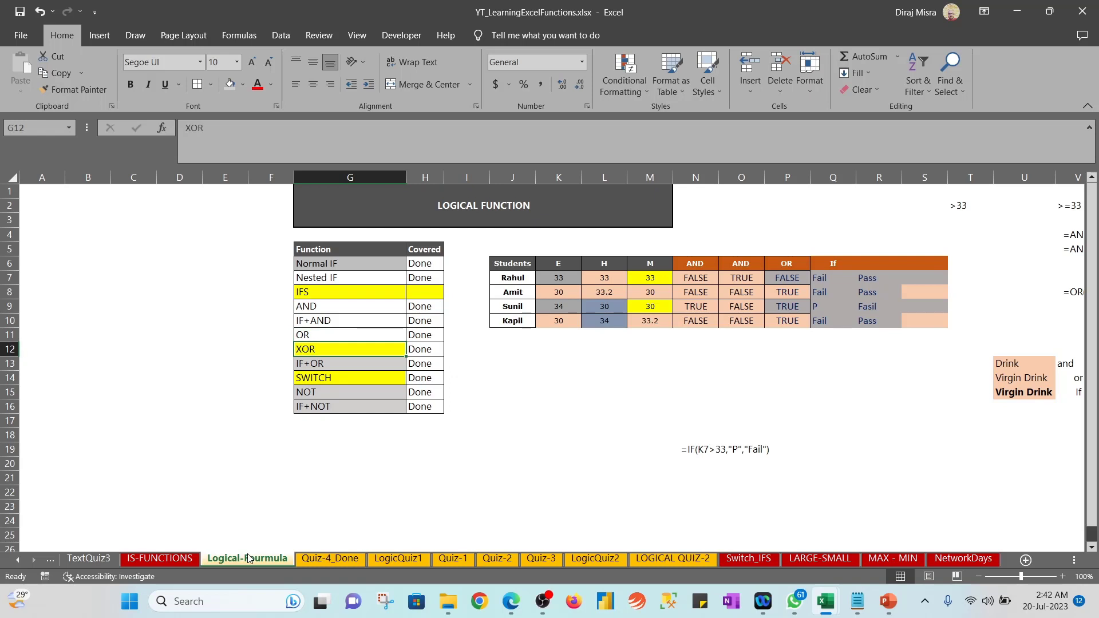
key(shift+Right)
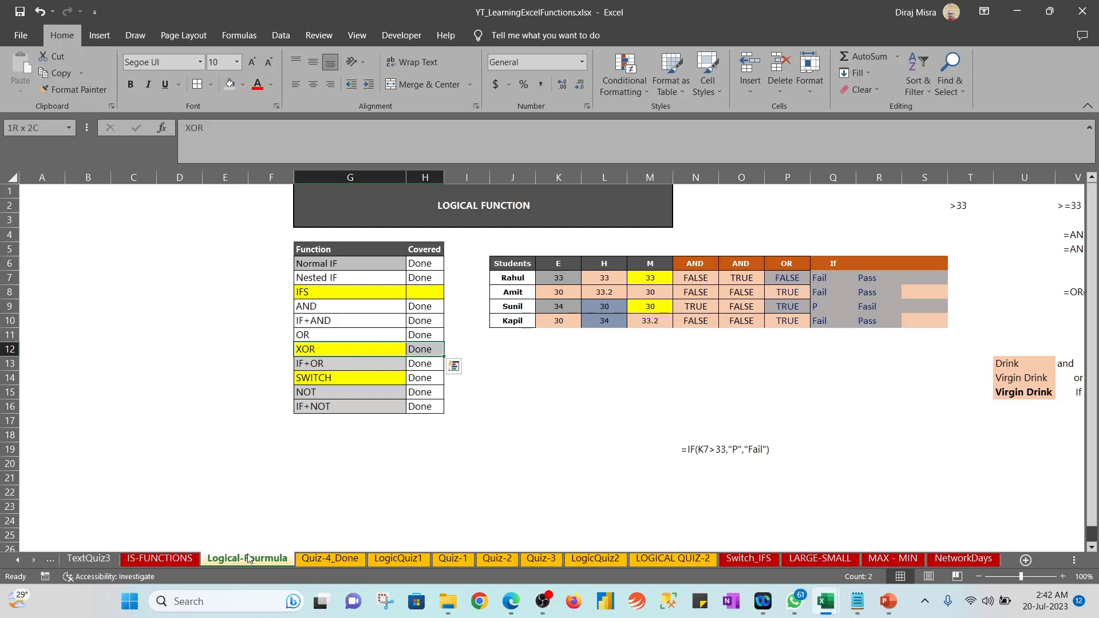
key(Up)
key(shift+Right)
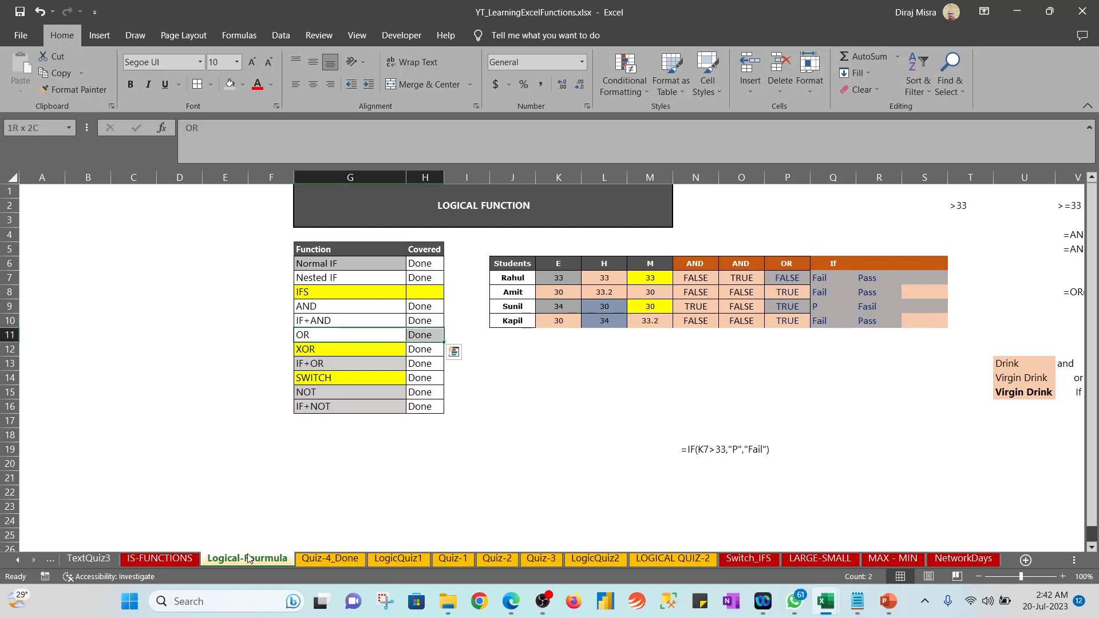